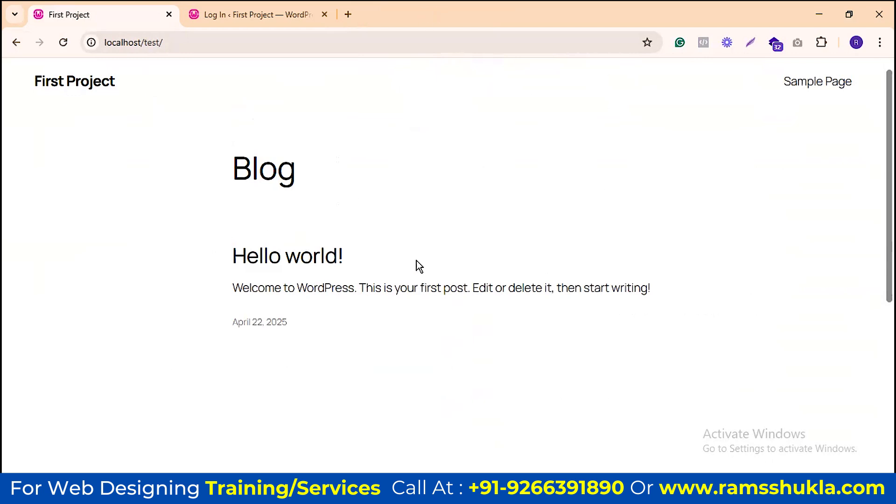
Step: Select the blog title, post and date text on the front page, then deselect it
{"action": "scroll", "coordinate": [343, 205], "scroll_direction": "down", "scroll_amount": 10}
{"action": "scroll", "coordinate": [448, 236], "scroll_direction": "up", "scroll_amount": 10}
{"action": "left_click_drag", "start_coordinate": [343, 199], "coordinate": [525, 342]}
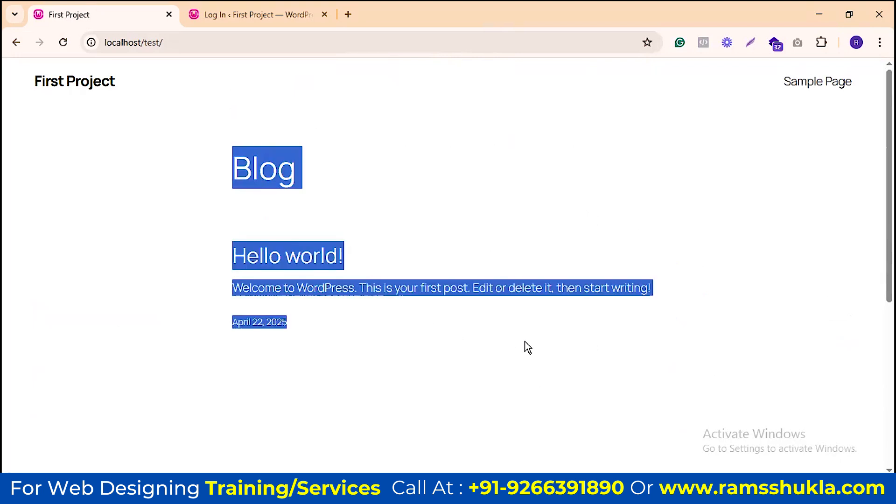
{"action": "left_click", "coordinate": [278, 124]}
Step: Attempt to log in on the site's login page with a username and the account password
{"action": "left_click", "coordinate": [251, 14]}
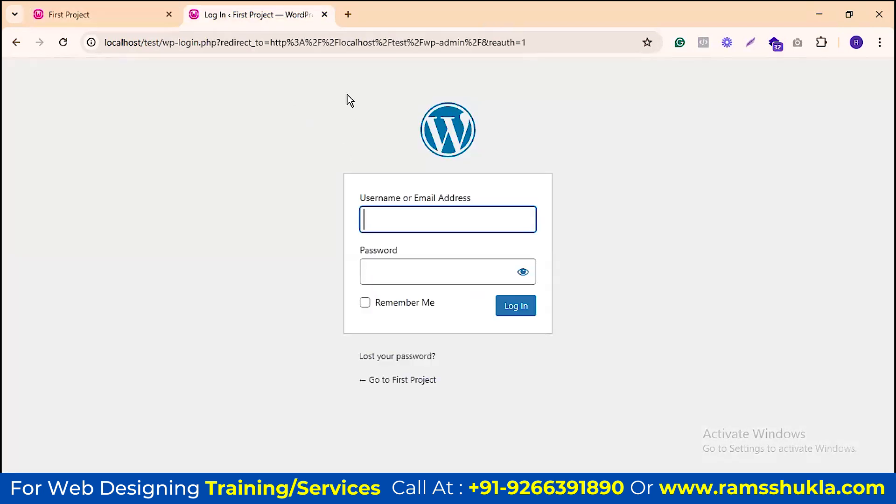
{"action": "type", "text": "testadmin"}
{"action": "left_click", "coordinate": [485, 258]}
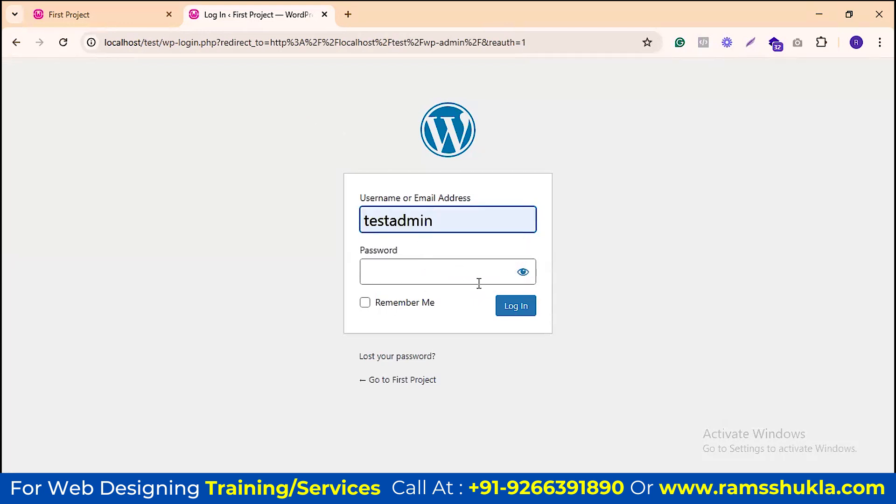
{"action": "left_click", "coordinate": [444, 276]}
{"action": "type", "text": "testadmin@12345"}
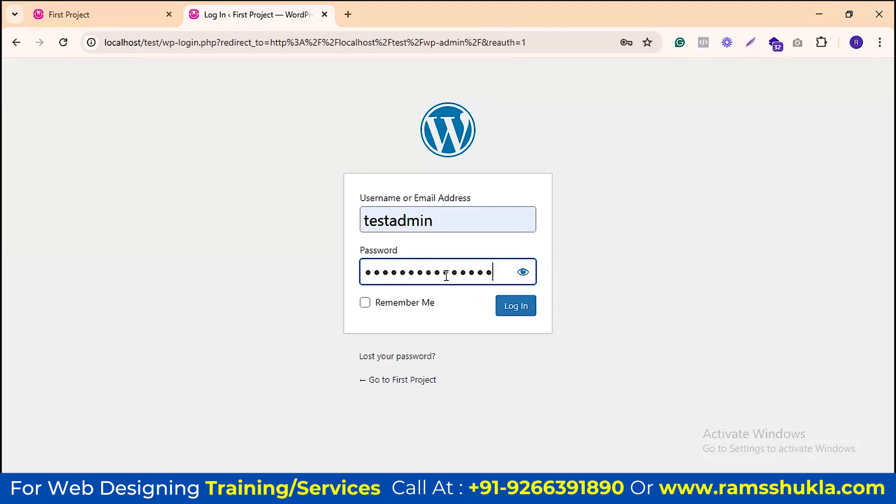
{"action": "key", "text": "Return"}
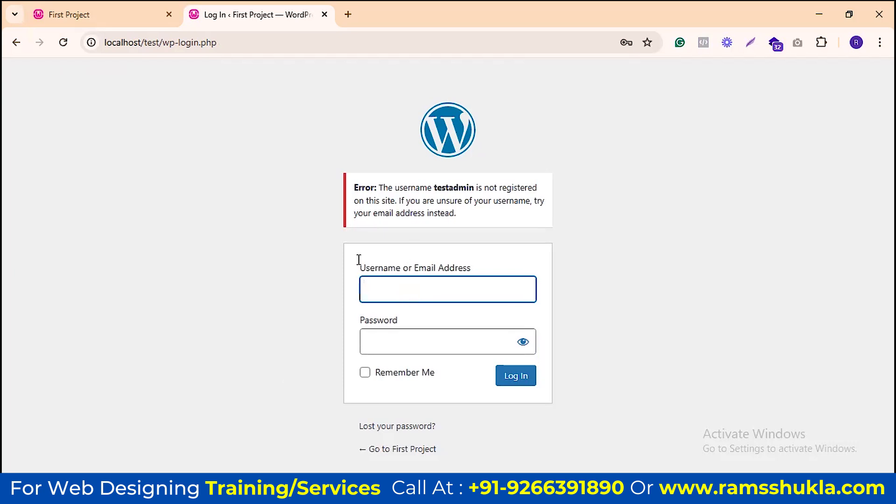
Step: Load localhost/phpmyadmin in a new tab and open the firstproject database's wp_users table
{"action": "left_click", "coordinate": [348, 14]}
{"action": "type", "text": "loca"}
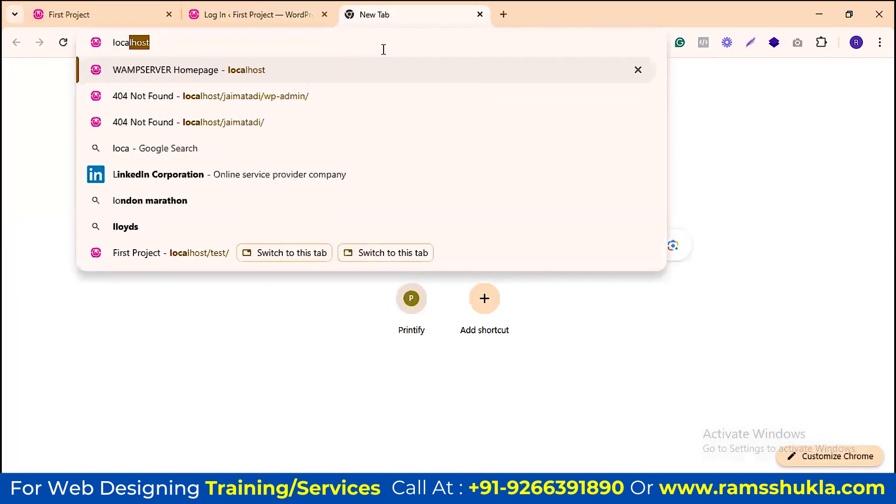
{"action": "type", "text": "l"}
{"action": "type", "text": "host"}
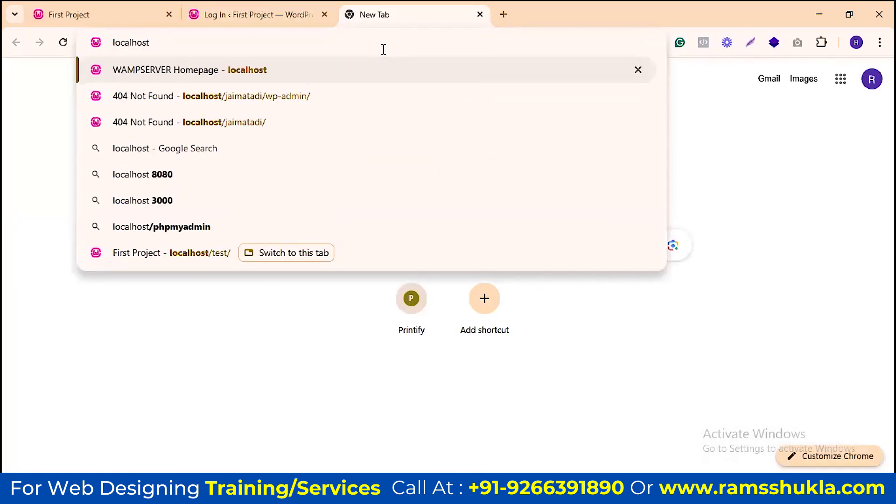
{"action": "type", "text": "/php"}
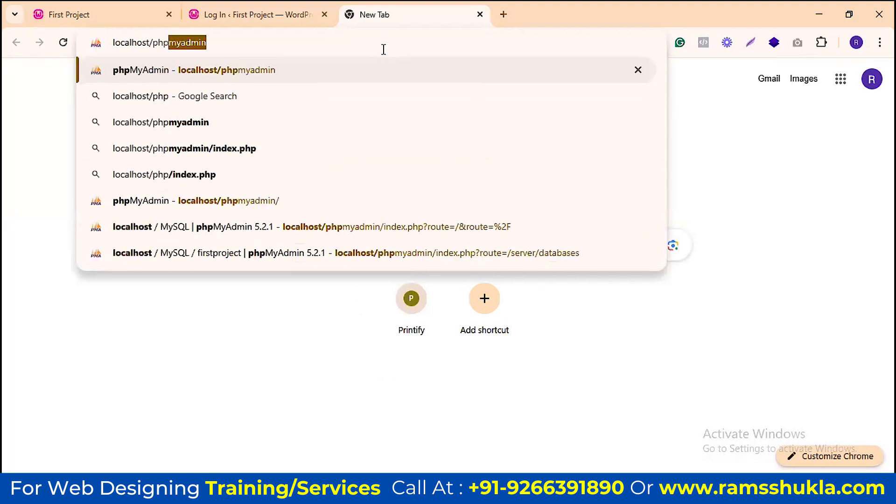
{"action": "key", "text": "Return"}
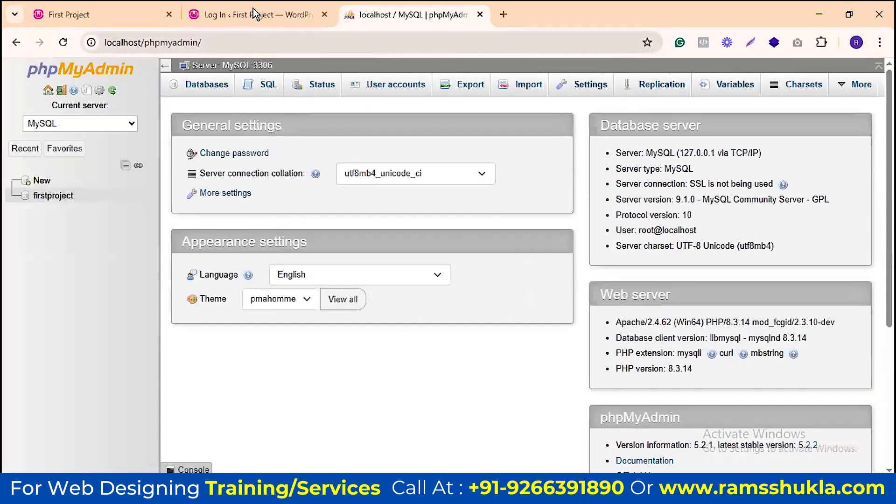
{"action": "left_click", "coordinate": [253, 14]}
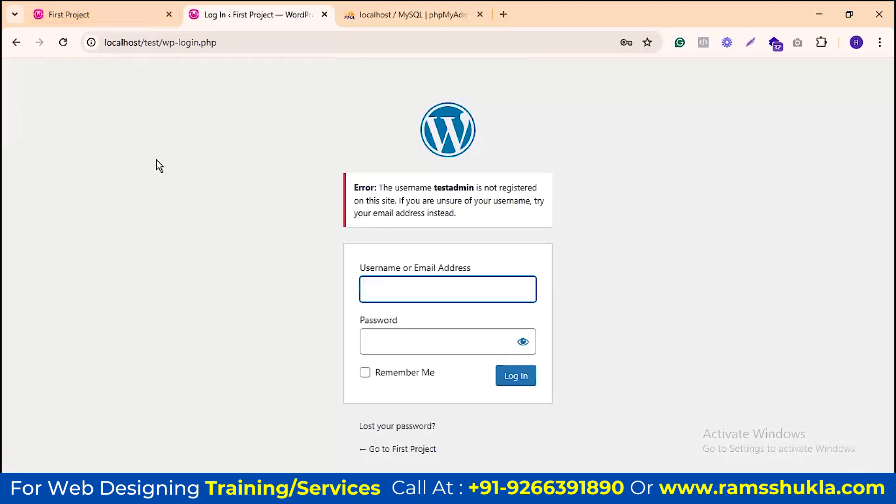
{"action": "left_click", "coordinate": [379, 15]}
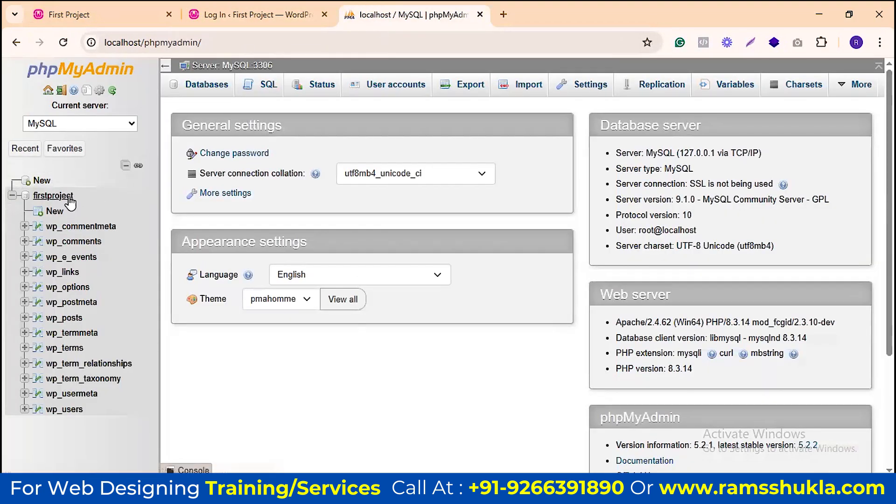
{"action": "scroll", "coordinate": [79, 317], "scroll_direction": "down", "scroll_amount": 3}
{"action": "left_click", "coordinate": [61, 410]}
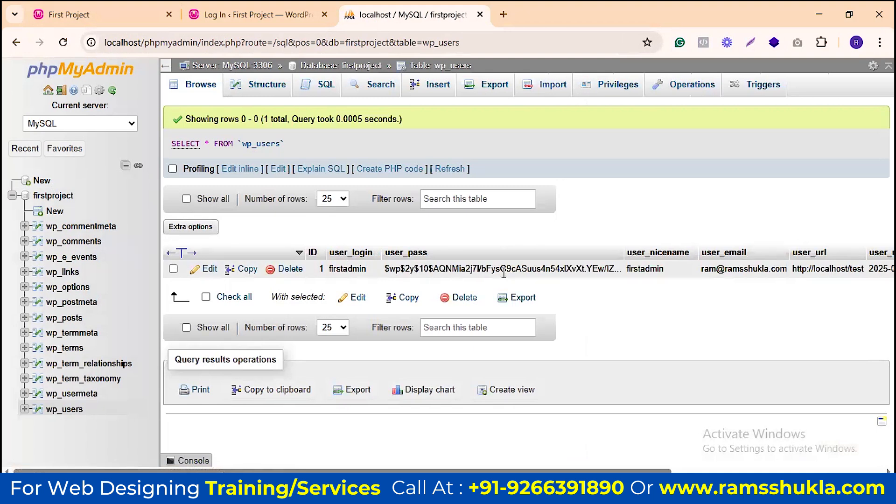
Step: Edit the user row, replacing the stored user_pass hash with a new password
{"action": "left_click", "coordinate": [210, 273]}
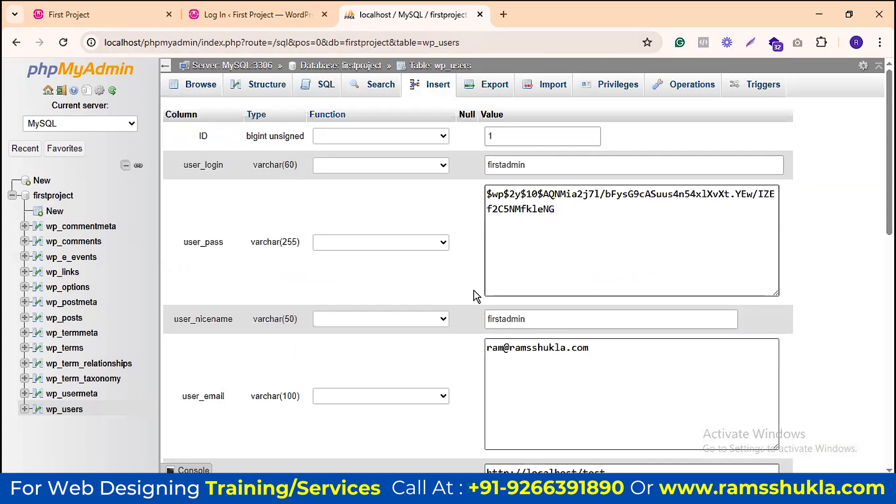
{"action": "left_click", "coordinate": [568, 212]}
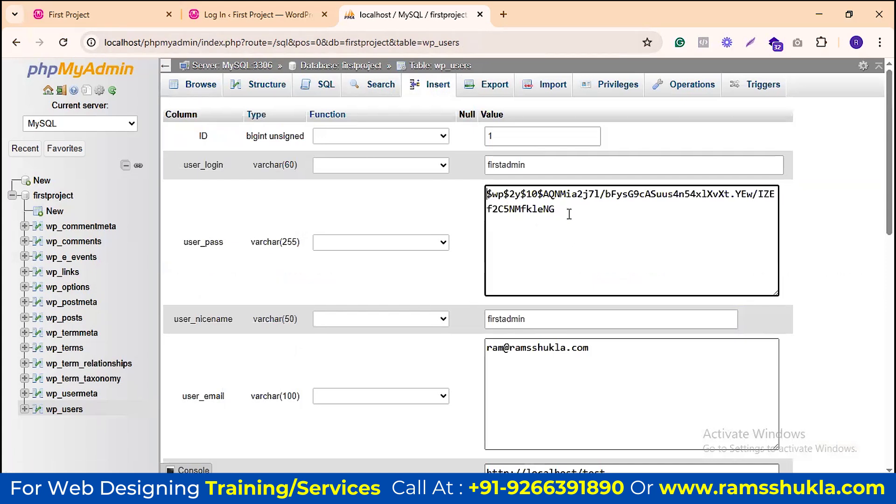
{"action": "key", "text": "ctrl+a"}
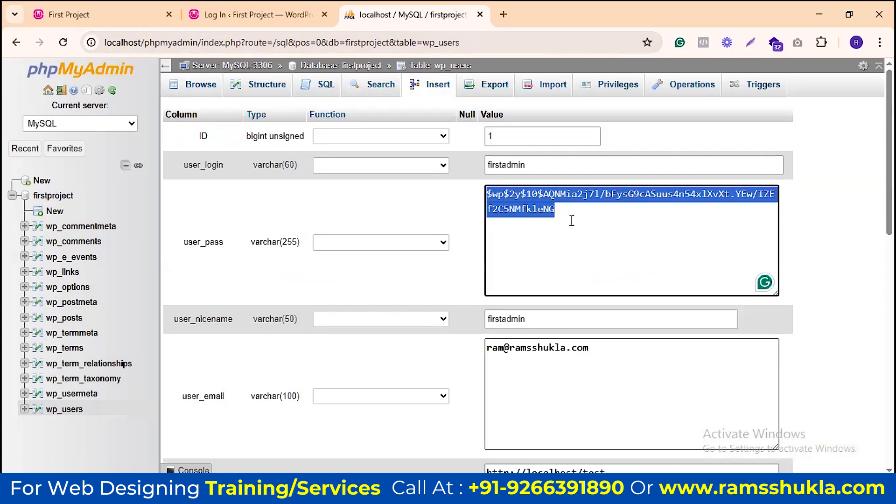
{"action": "type", "text": "firstpassword"}
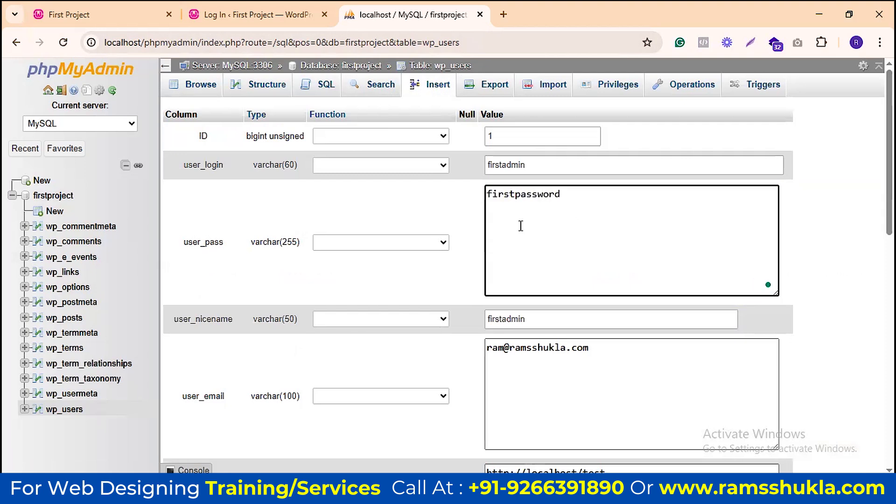
Step: Apply the MD5 function to user_pass and save the edited row
{"action": "left_click", "coordinate": [441, 242]}
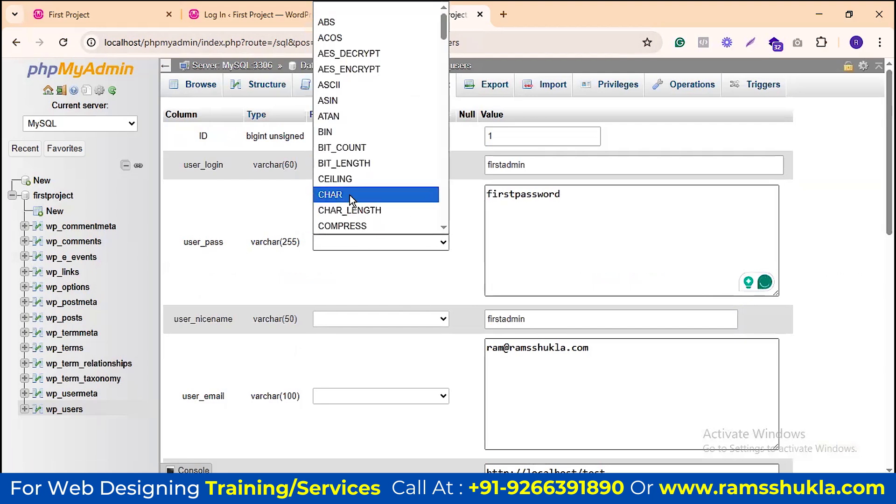
{"action": "type", "text": "md5"}
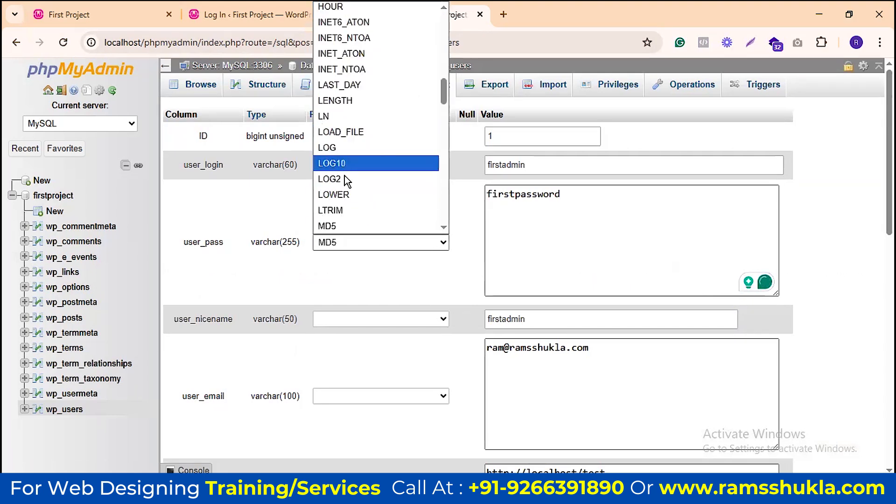
{"action": "left_click", "coordinate": [337, 226]}
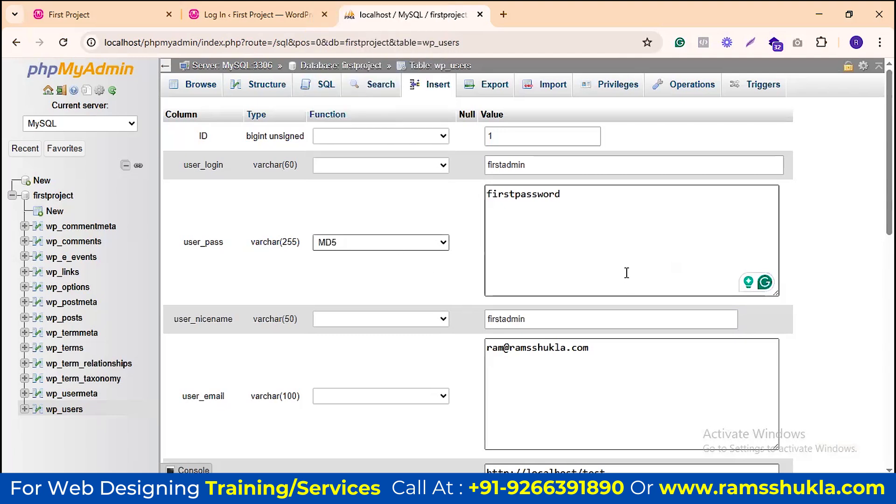
{"action": "scroll", "coordinate": [642, 242], "scroll_direction": "down", "scroll_amount": 10}
{"action": "scroll", "coordinate": [788, 264], "scroll_direction": "up", "scroll_amount": 5}
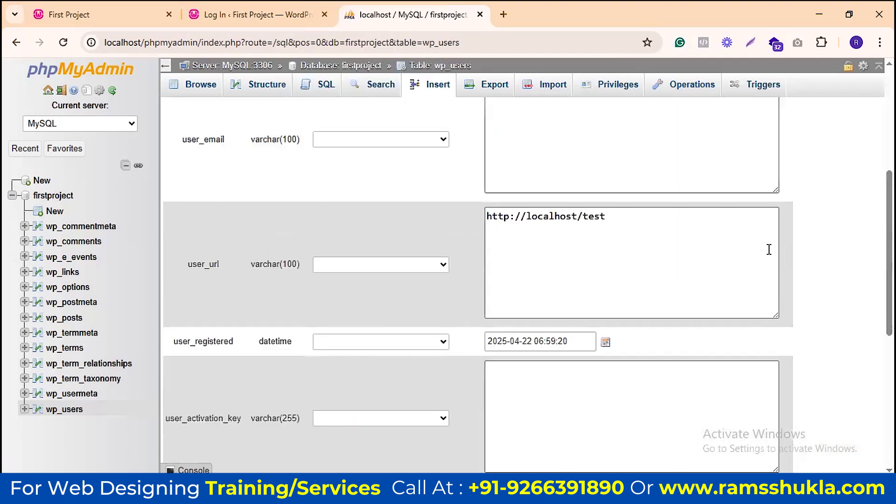
{"action": "scroll", "coordinate": [714, 250], "scroll_direction": "up", "scroll_amount": 5}
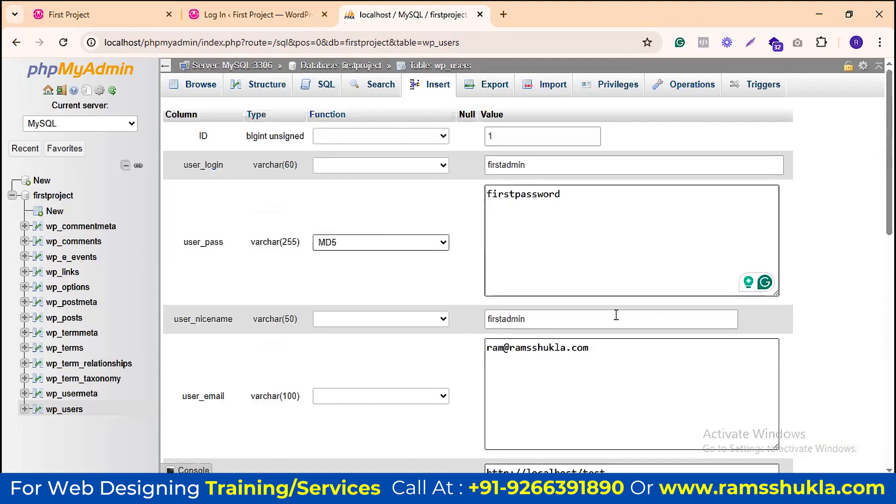
{"action": "scroll", "coordinate": [614, 314], "scroll_direction": "down", "scroll_amount": 5}
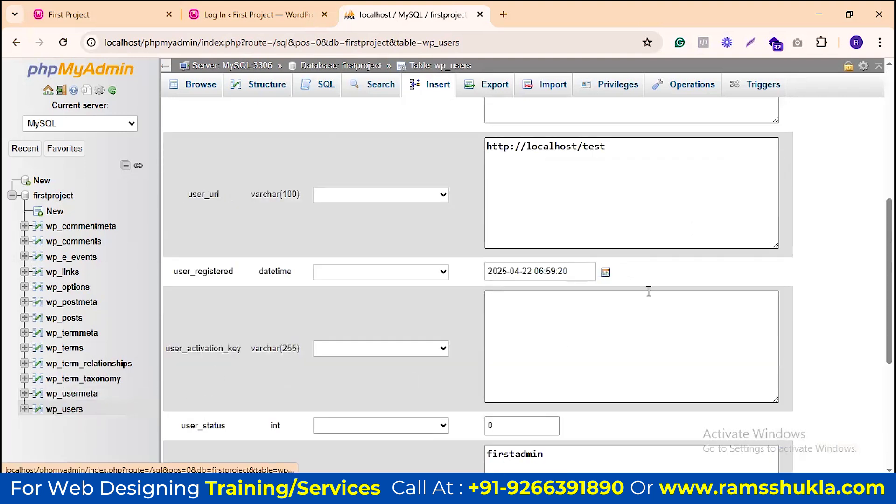
{"action": "scroll", "coordinate": [653, 275], "scroll_direction": "up", "scroll_amount": 5}
{"action": "scroll", "coordinate": [532, 206], "scroll_direction": "up", "scroll_amount": 2}
{"action": "scroll", "coordinate": [535, 223], "scroll_direction": "down", "scroll_amount": 8}
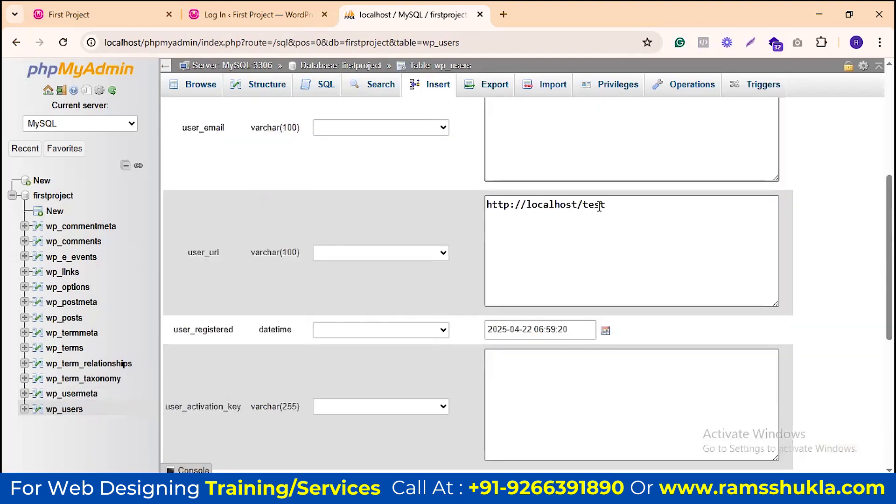
{"action": "scroll", "coordinate": [712, 276], "scroll_direction": "up", "scroll_amount": 8}
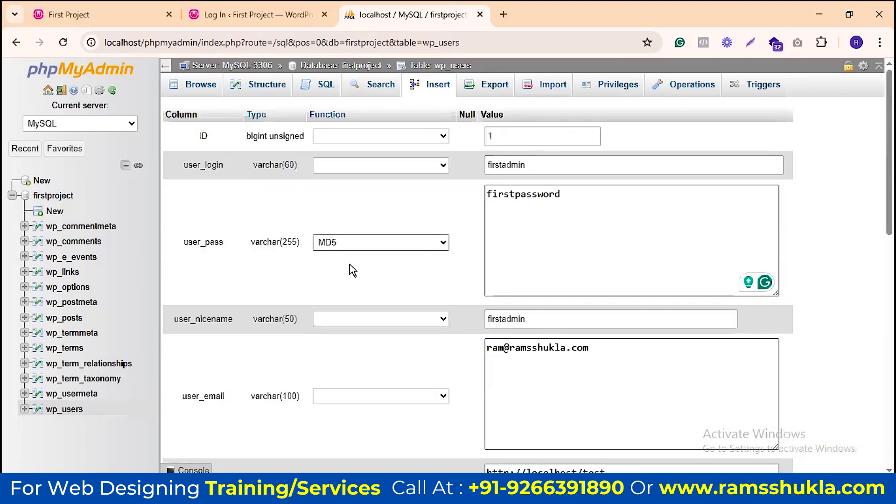
{"action": "scroll", "coordinate": [740, 274], "scroll_direction": "down", "scroll_amount": 8}
{"action": "left_click", "coordinate": [767, 319]}
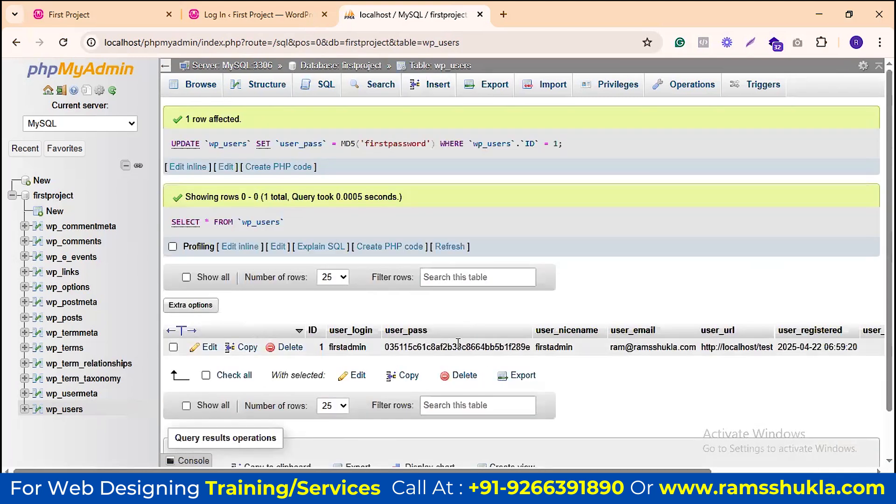
Step: Log in on the First Project login page with the admin username and the new password
{"action": "left_click", "coordinate": [479, 15]}
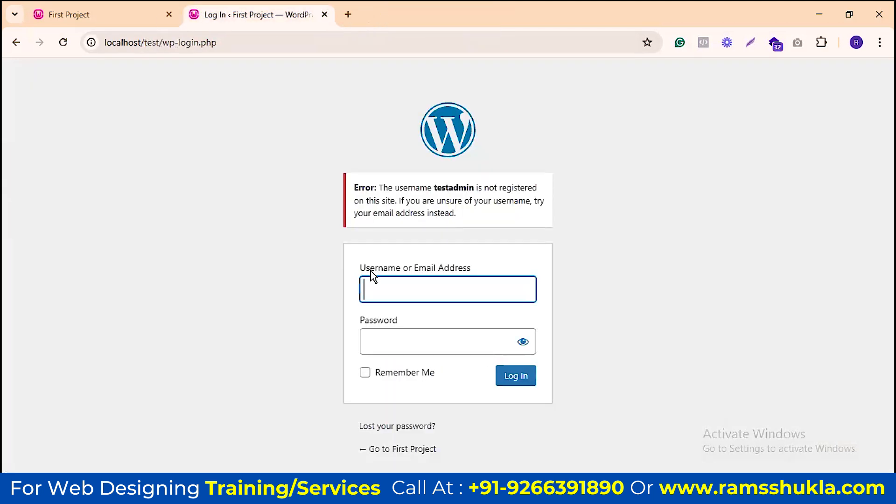
{"action": "type", "text": "first"}
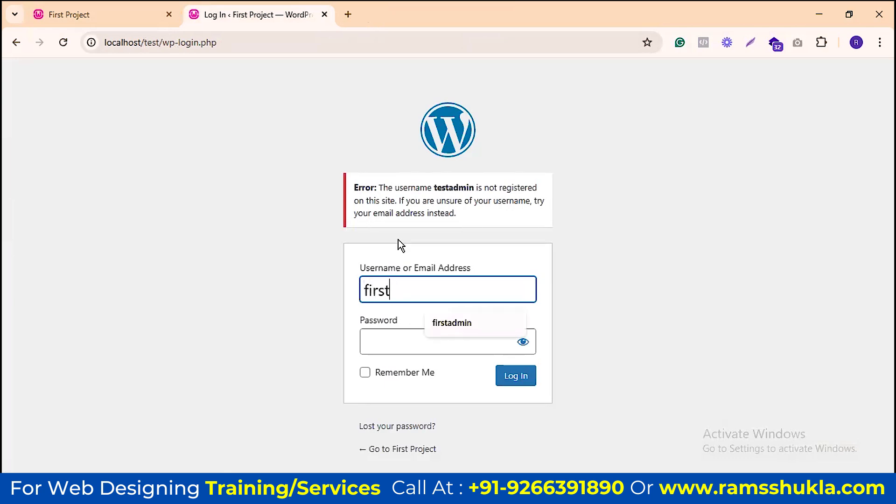
{"action": "type", "text": "admin"}
{"action": "key", "text": "Tab"}
{"action": "type", "text": "•••••••••"}
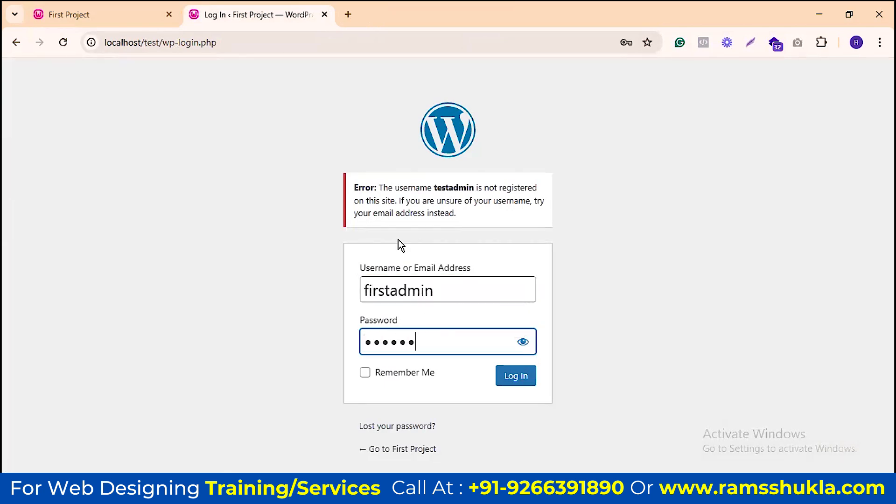
{"action": "type", "text": "••••"}
{"action": "left_click", "coordinate": [515, 376]}
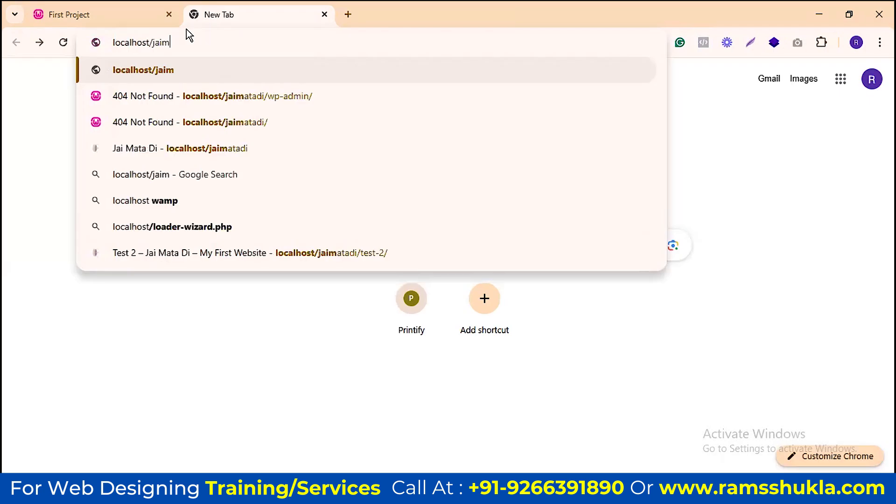
Step: Load the localhost/test/ wp-admin Dashboard from the address bar suggestion
{"action": "key", "text": "BackSpace"}
{"action": "key", "text": "BackSpace"}
{"action": "key", "text": "BackSpace"}
{"action": "key", "text": "BackSpace"}
{"action": "type", "text": "test"}
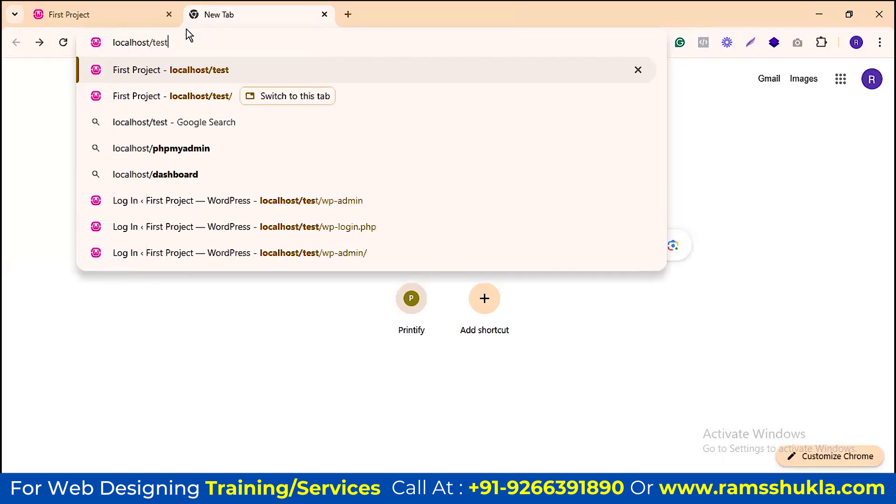
{"action": "type", "text": "/"}
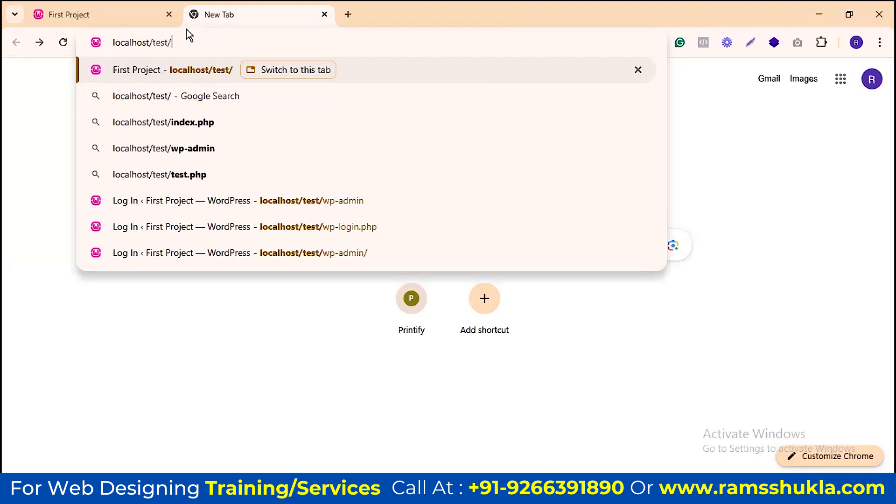
{"action": "key", "text": "Down"}
{"action": "key", "text": "Down"}
{"action": "key", "text": "Down"}
{"action": "key", "text": "Down"}
{"action": "key", "text": "Down"}
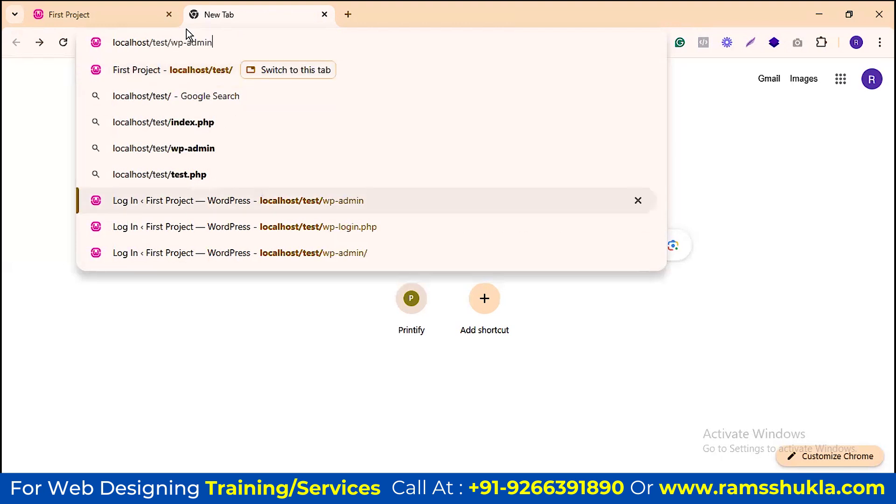
{"action": "key", "text": "Return"}
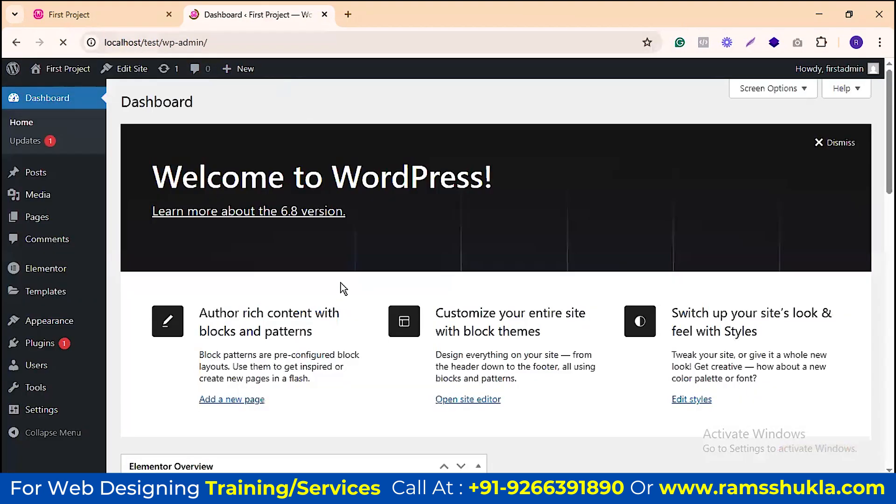
{"action": "scroll", "coordinate": [224, 122], "scroll_direction": "down", "scroll_amount": 8}
{"action": "scroll", "coordinate": [188, 126], "scroll_direction": "up", "scroll_amount": 5}
Step: Check the site's blog tab, then return to the admin Dashboard tab
{"action": "key", "text": "ctrl+shift+Tab"}
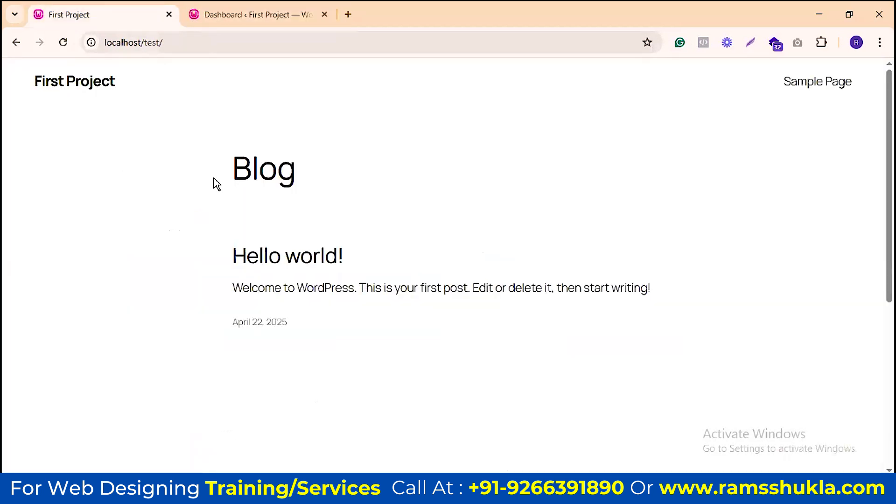
{"action": "left_click", "coordinate": [223, 10]}
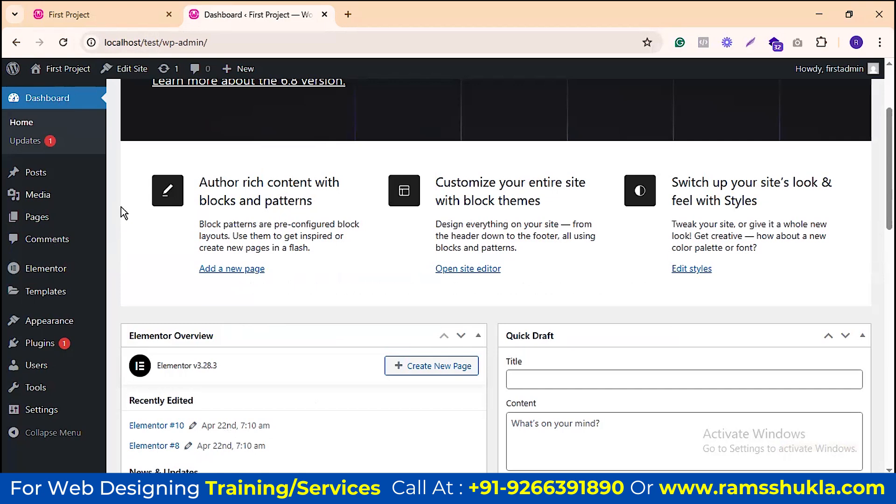
{"action": "left_click", "coordinate": [108, 15]}
{"action": "left_click", "coordinate": [217, 15]}
Step: Go to Appearance > Themes in the admin sidebar
{"action": "mouse_move", "coordinate": [46, 275]}
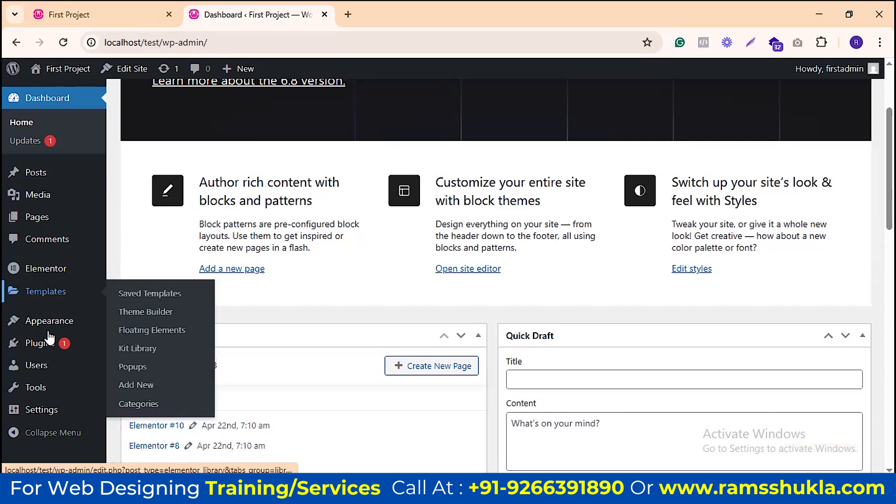
{"action": "mouse_move", "coordinate": [51, 339]}
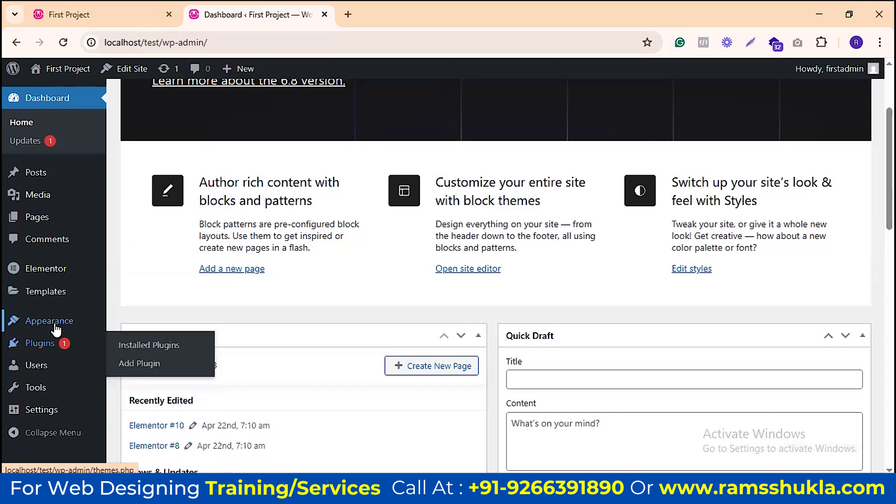
{"action": "mouse_move", "coordinate": [134, 329]}
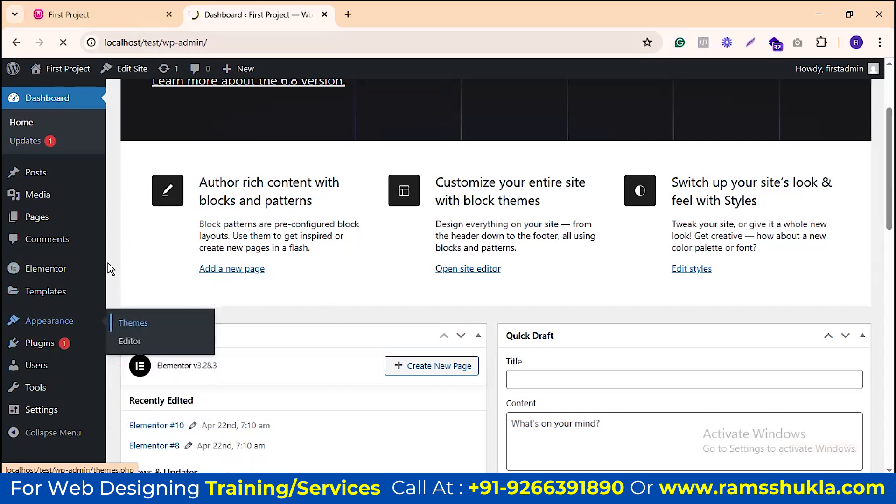
{"action": "scroll", "coordinate": [273, 346], "scroll_direction": "down", "scroll_amount": 1}
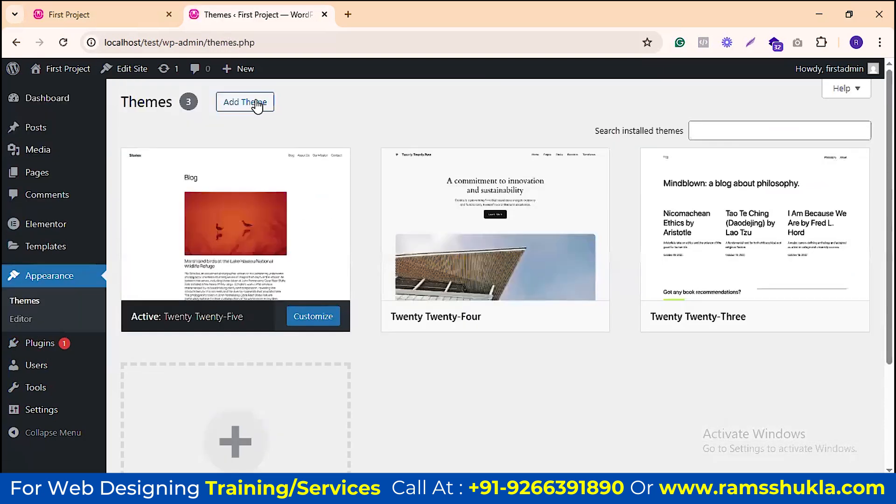
Step: Search Add Theme for 'oceanwp', install the OceanWP theme and activate it
{"action": "left_click", "coordinate": [256, 104]}
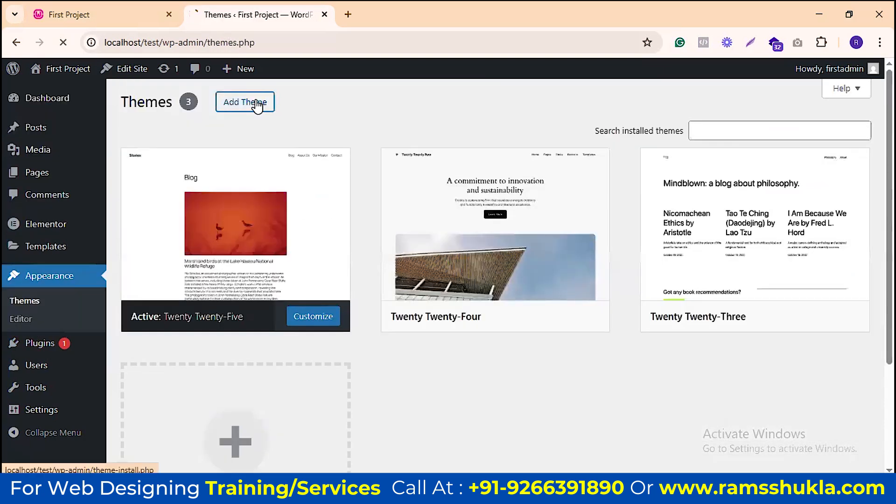
{"action": "left_click", "coordinate": [707, 143]}
{"action": "type", "text": "oceanwp"}
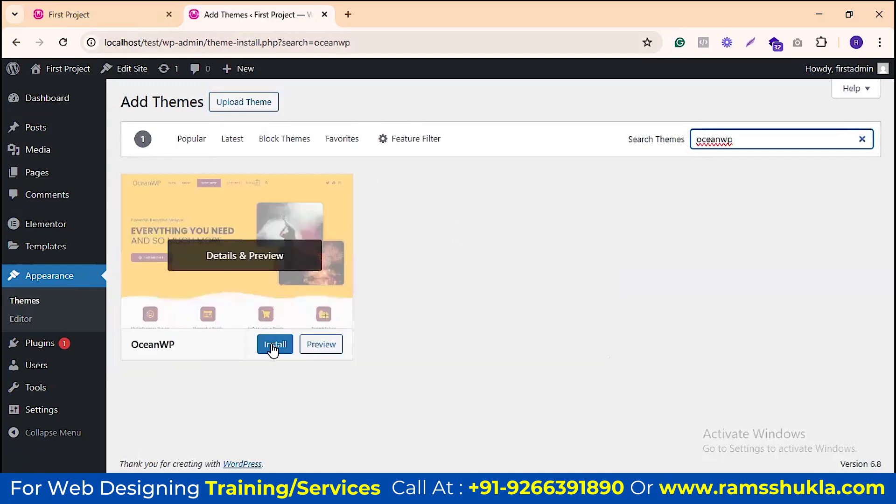
{"action": "left_click", "coordinate": [273, 348]}
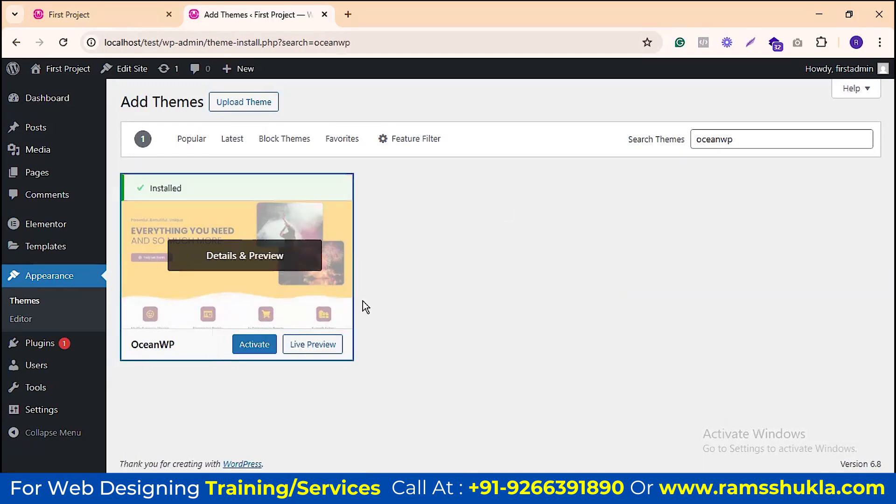
{"action": "left_click", "coordinate": [260, 344]}
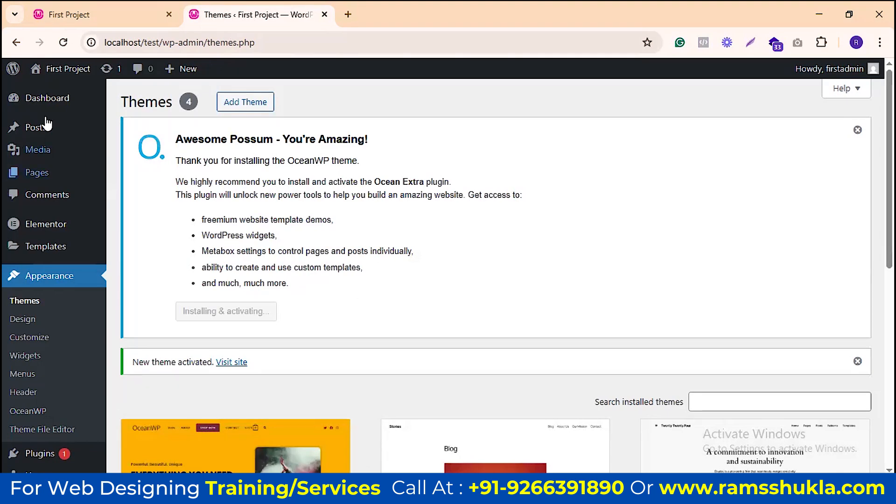
Step: Move the site's blog tab to sit after the admin tab
{"action": "mouse_move", "coordinate": [27, 130]}
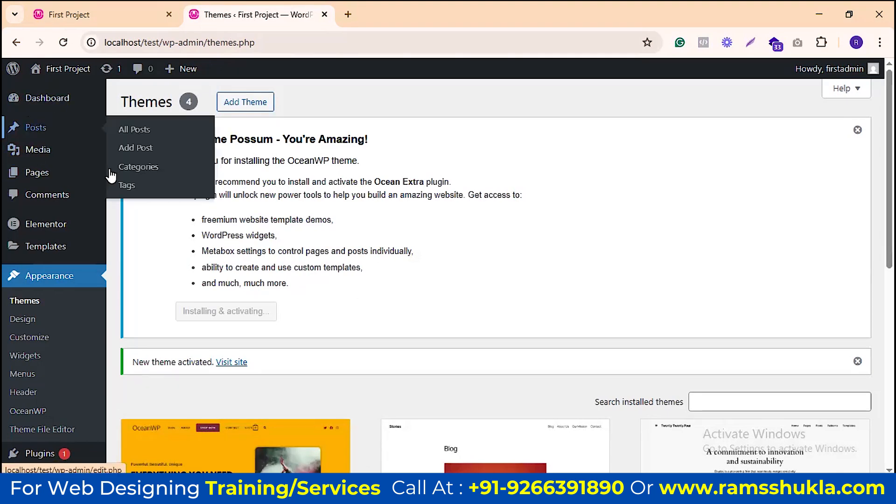
{"action": "scroll", "coordinate": [443, 220], "scroll_direction": "down", "scroll_amount": 9}
{"action": "scroll", "coordinate": [348, 242], "scroll_direction": "up", "scroll_amount": 9}
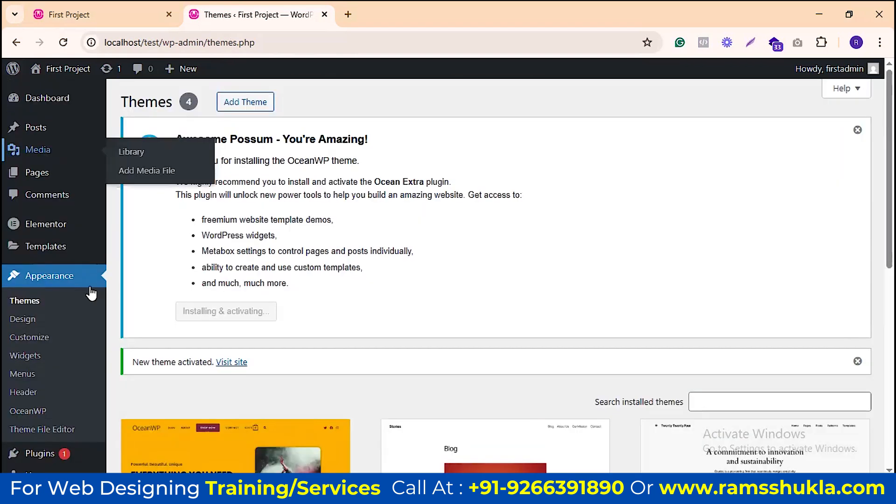
{"action": "left_click_drag", "start_coordinate": [104, 11], "coordinate": [317, 8]}
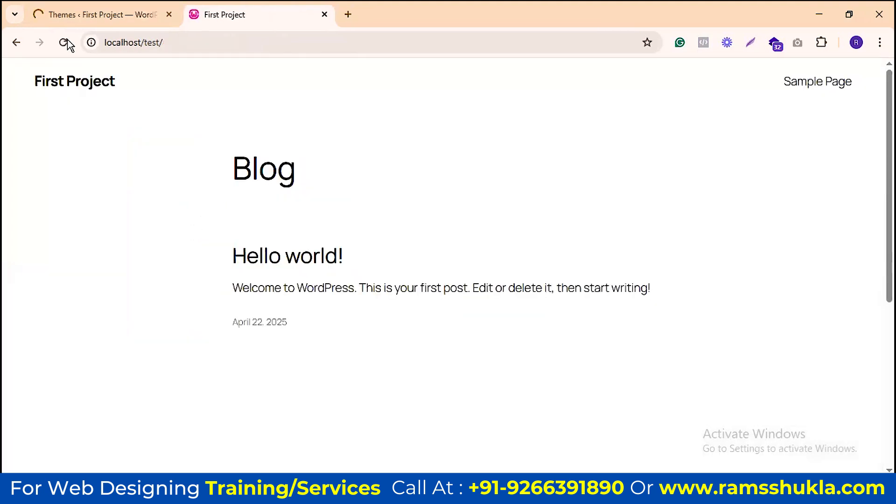
Step: Skip the OceanWP opt-in in the admin panel, then reload the front-end site tab
{"action": "left_click", "coordinate": [103, 14]}
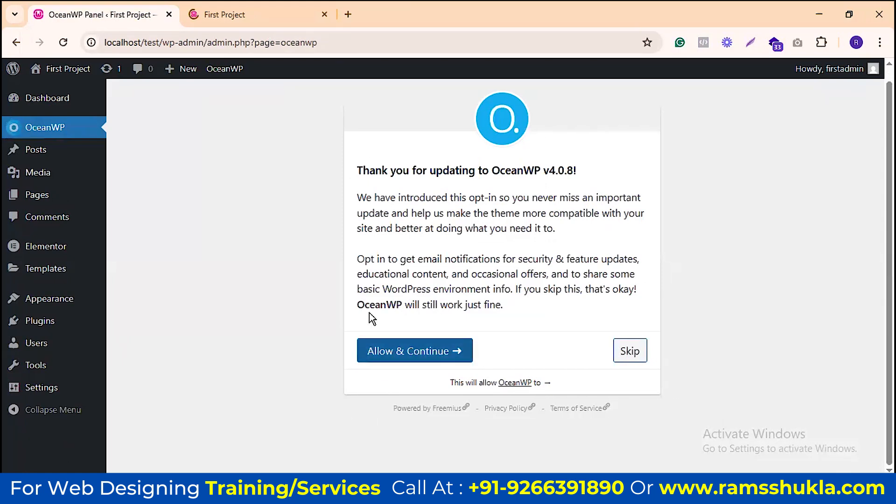
{"action": "left_click", "coordinate": [631, 351]}
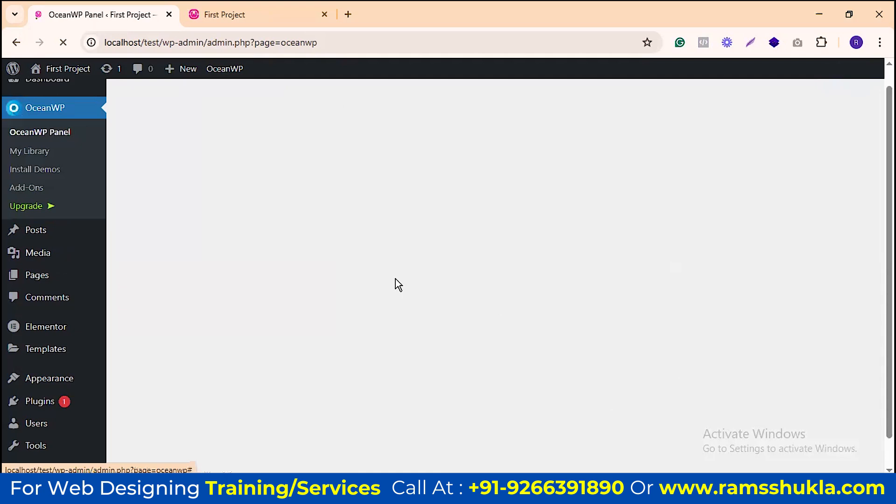
{"action": "scroll", "coordinate": [284, 240], "scroll_direction": "down", "scroll_amount": 2}
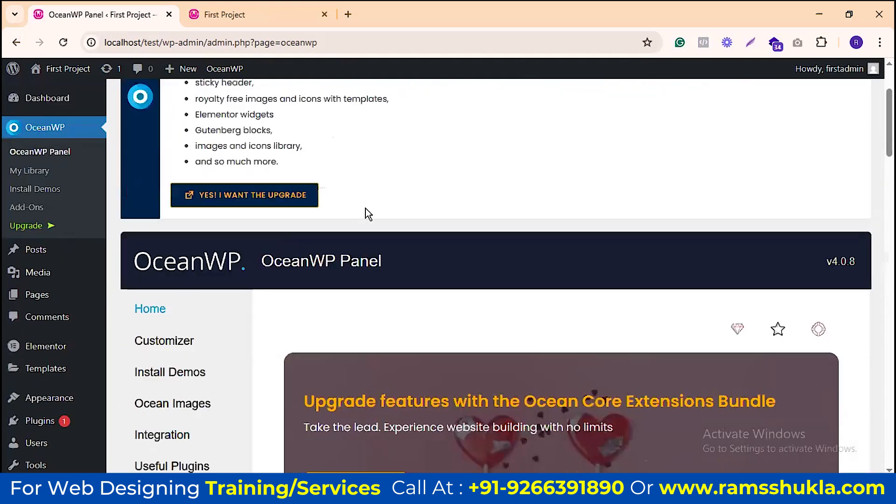
{"action": "scroll", "coordinate": [366, 214], "scroll_direction": "down", "scroll_amount": 5}
{"action": "scroll", "coordinate": [371, 217], "scroll_direction": "down", "scroll_amount": 7}
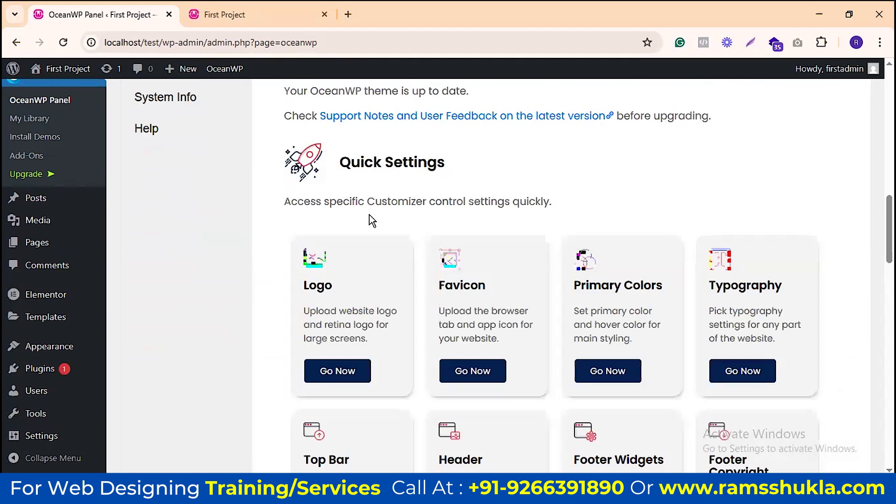
{"action": "scroll", "coordinate": [250, 184], "scroll_direction": "up", "scroll_amount": 7}
{"action": "scroll", "coordinate": [250, 184], "scroll_direction": "up", "scroll_amount": 7}
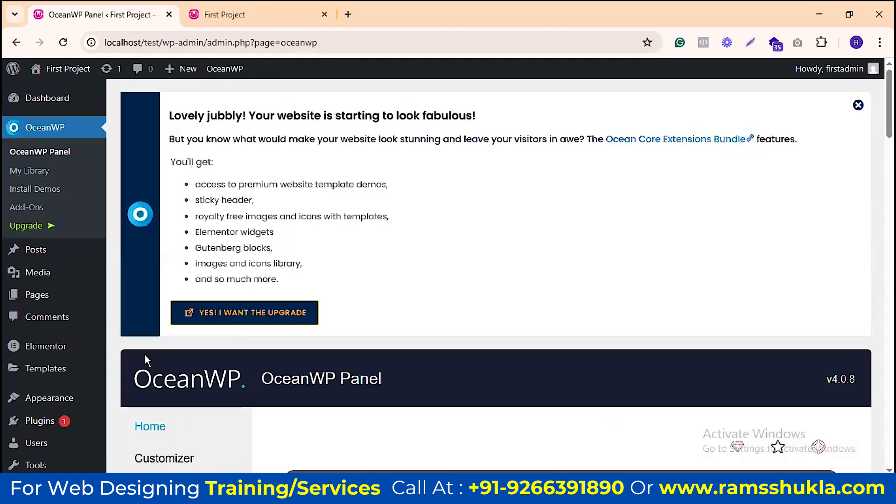
{"action": "left_click", "coordinate": [251, 14]}
{"action": "key", "text": "F5"}
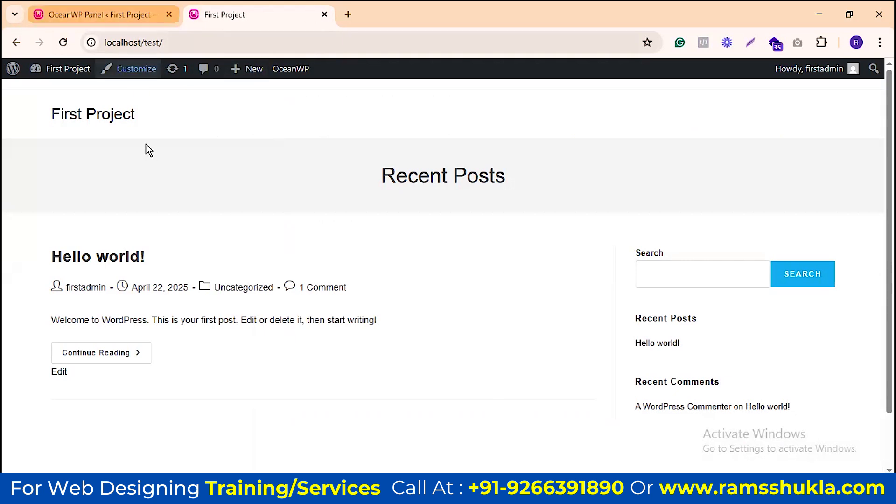
Step: Glance at the OceanWP Panel tab, then launch Customize from the front page's admin bar
{"action": "scroll", "coordinate": [310, 256], "scroll_direction": "down", "scroll_amount": 1}
{"action": "scroll", "coordinate": [330, 200], "scroll_direction": "up", "scroll_amount": 1}
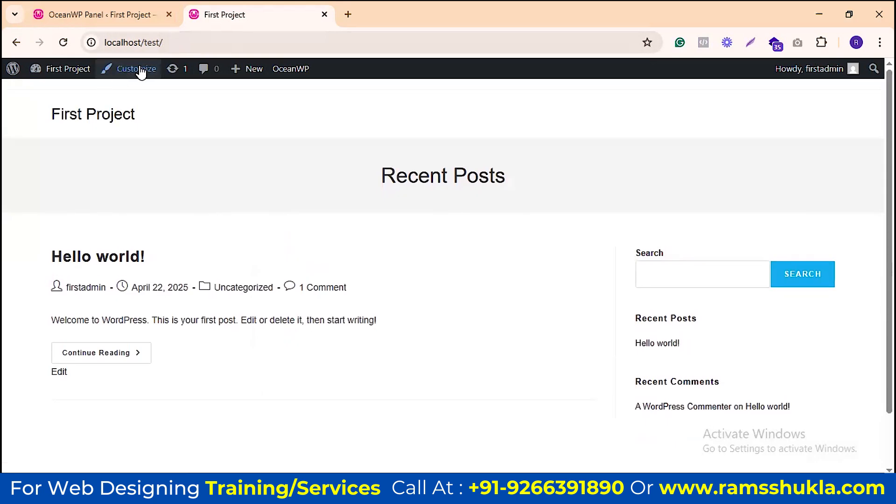
{"action": "left_click", "coordinate": [102, 15]}
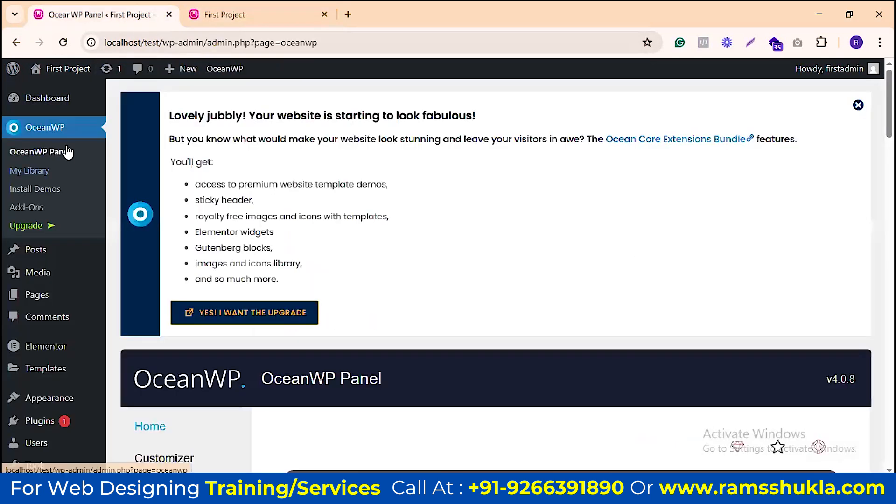
{"action": "scroll", "coordinate": [71, 314], "scroll_direction": "down", "scroll_amount": 5}
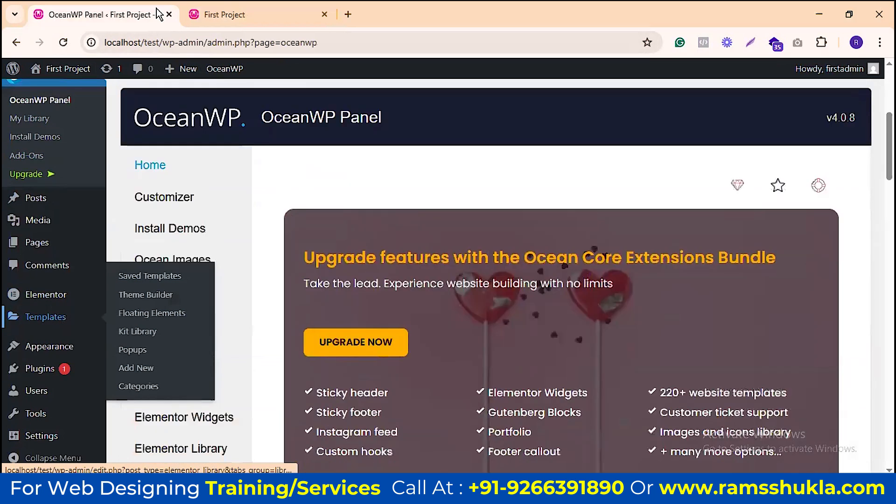
{"action": "left_click", "coordinate": [225, 21]}
{"action": "left_click", "coordinate": [131, 70]}
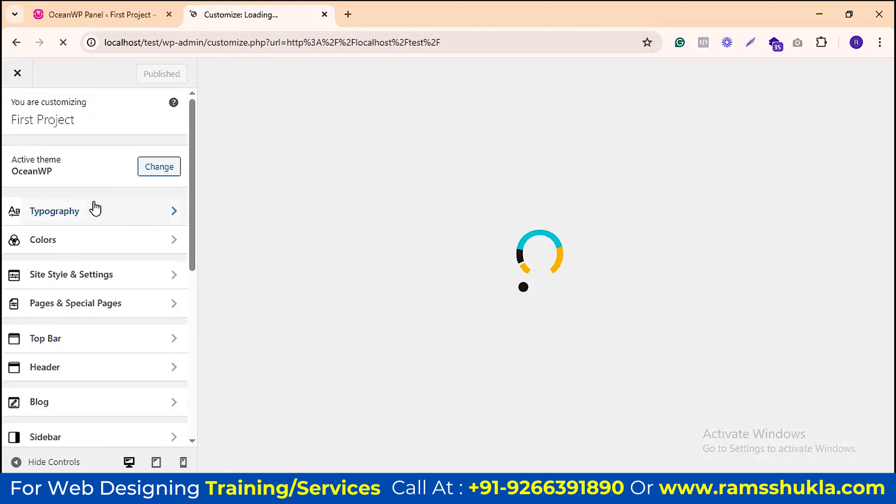
{"action": "scroll", "coordinate": [101, 229], "scroll_direction": "down", "scroll_amount": 1}
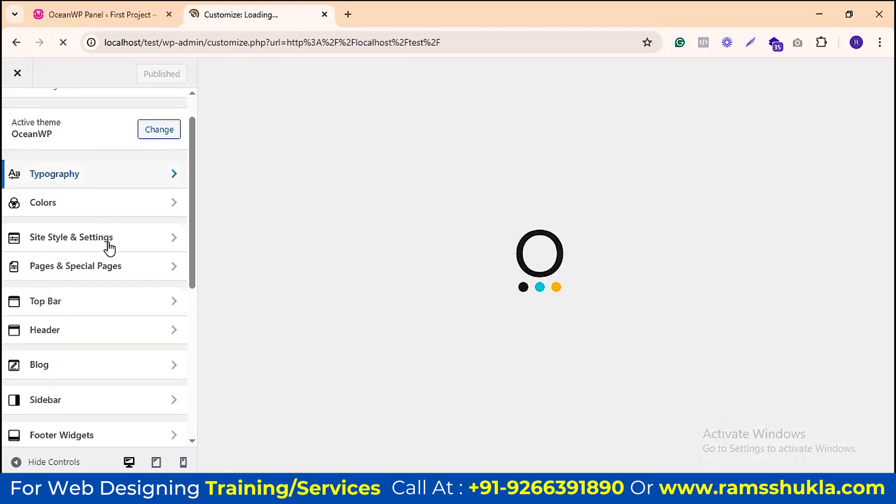
{"action": "scroll", "coordinate": [116, 232], "scroll_direction": "down", "scroll_amount": 5}
{"action": "scroll", "coordinate": [117, 229], "scroll_direction": "up", "scroll_amount": 6}
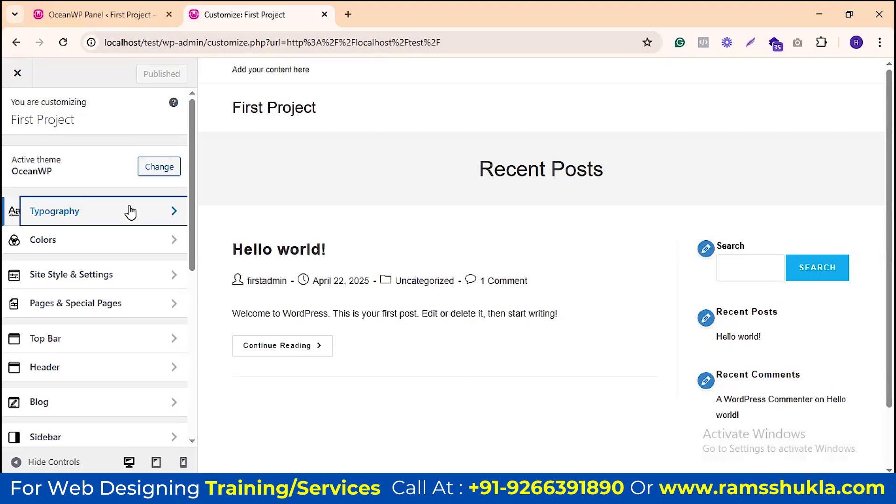
{"action": "left_click", "coordinate": [128, 210]}
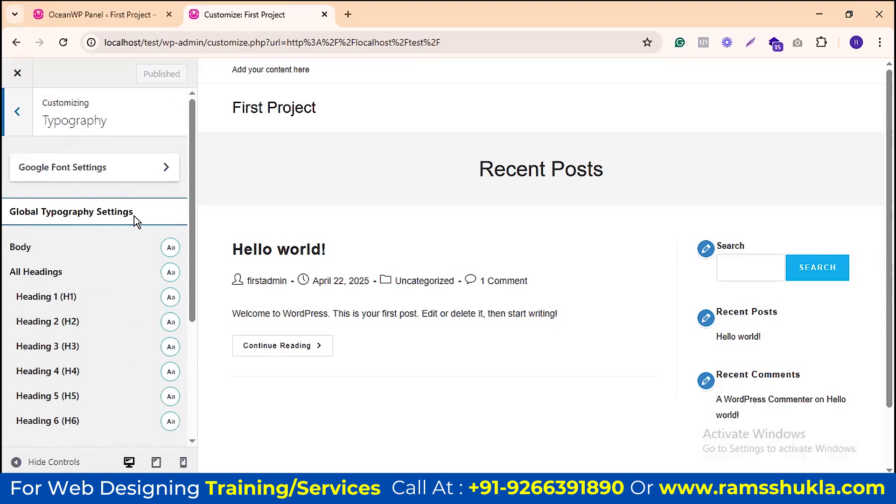
{"action": "scroll", "coordinate": [134, 218], "scroll_direction": "down", "scroll_amount": 3}
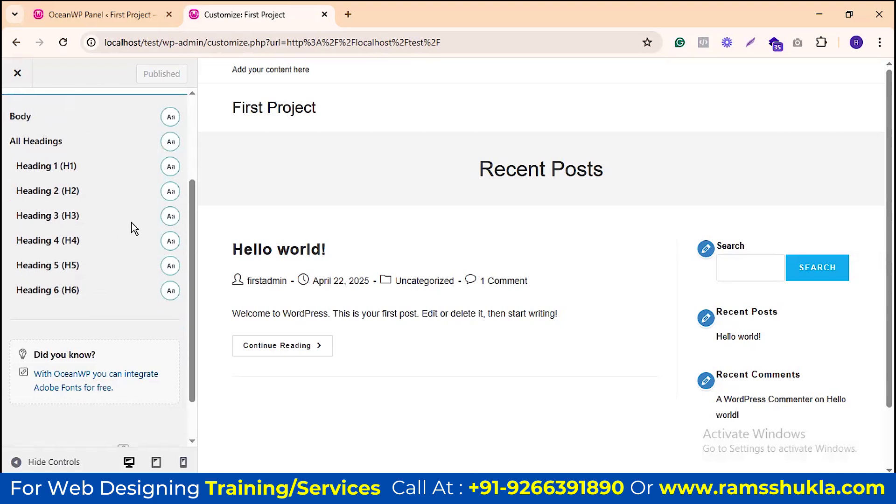
{"action": "scroll", "coordinate": [115, 252], "scroll_direction": "up", "scroll_amount": 3}
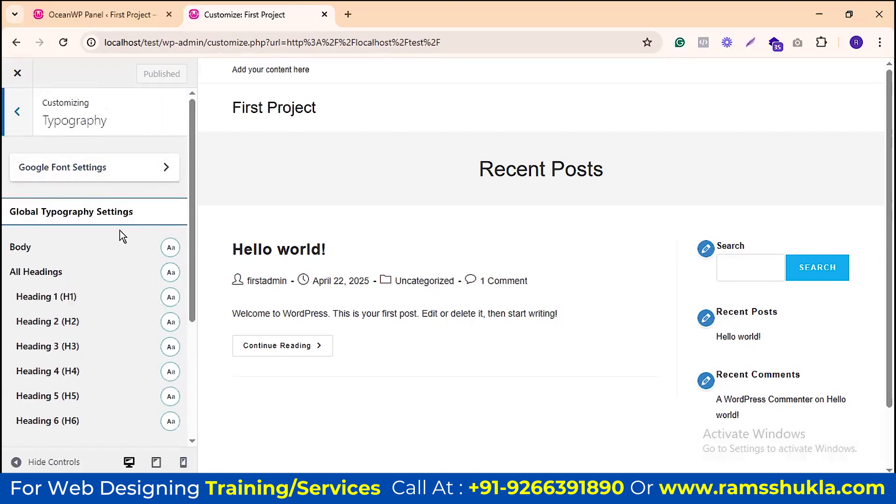
{"action": "scroll", "coordinate": [121, 247], "scroll_direction": "down", "scroll_amount": 2}
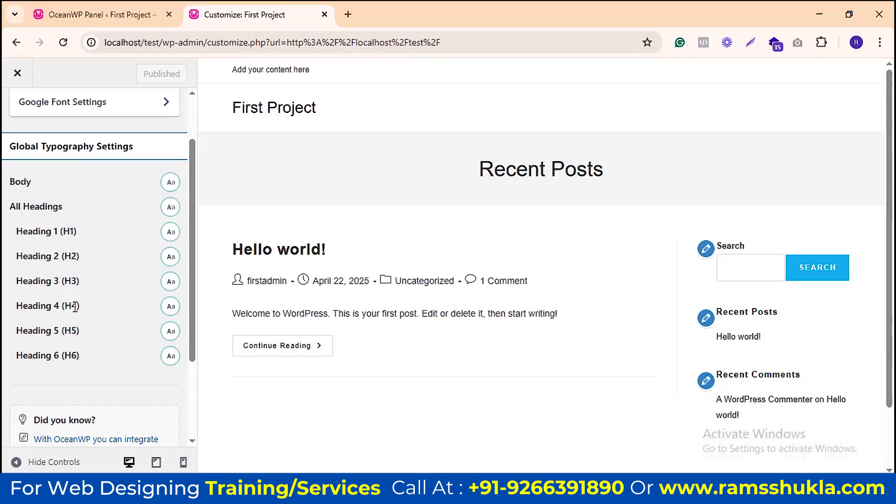
{"action": "scroll", "coordinate": [75, 306], "scroll_direction": "down", "scroll_amount": 3}
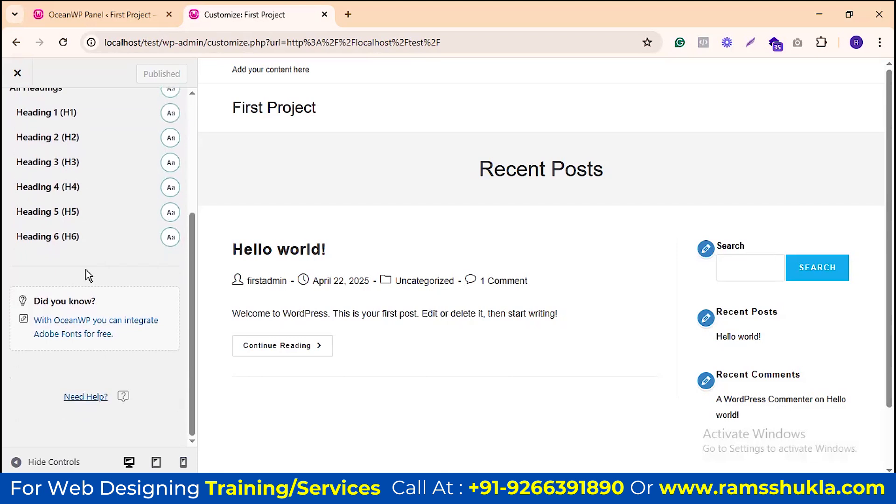
{"action": "scroll", "coordinate": [144, 280], "scroll_direction": "up", "scroll_amount": 4}
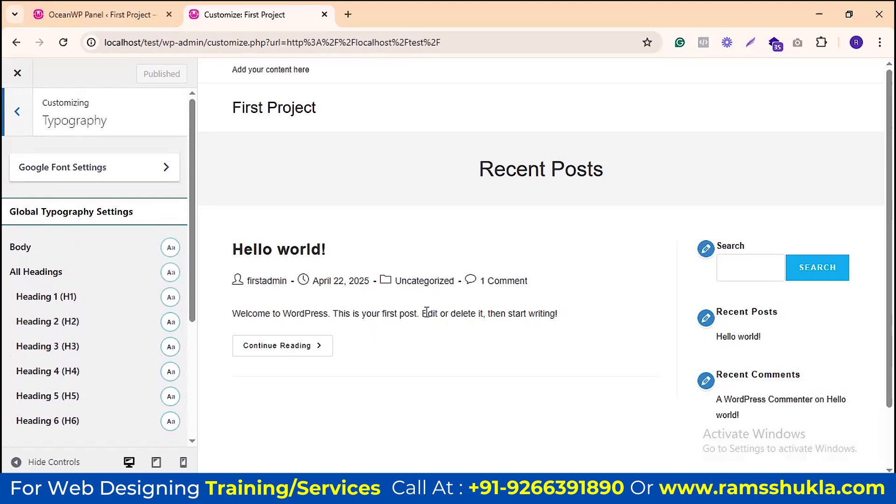
Step: Open Body typography and preview the site at tablet, mobile and desktop widths
{"action": "left_click", "coordinate": [171, 248]}
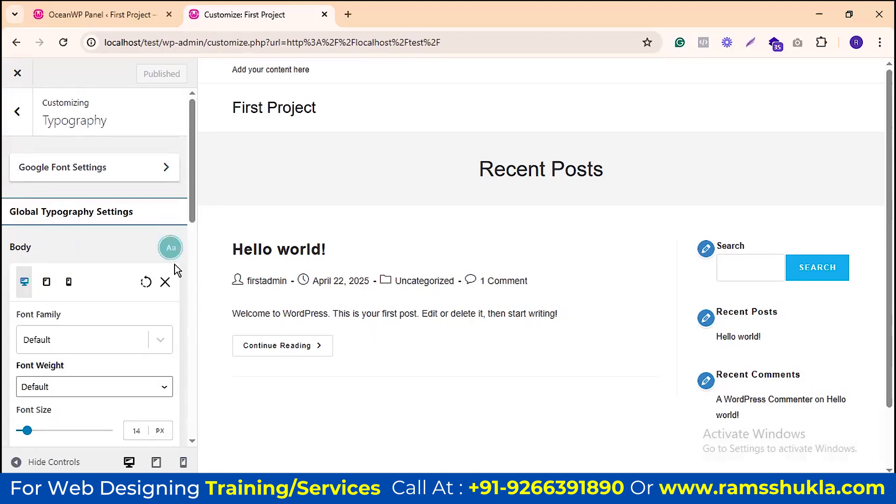
{"action": "scroll", "coordinate": [112, 278], "scroll_direction": "down", "scroll_amount": 3}
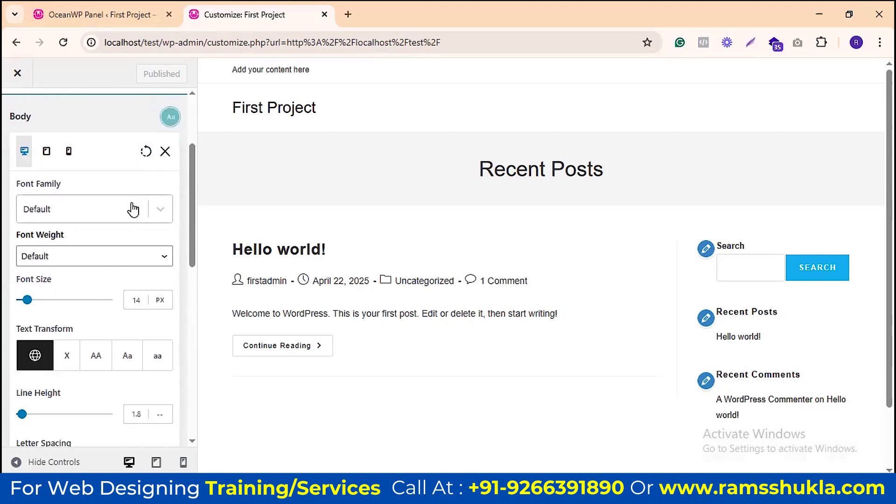
{"action": "left_click", "coordinate": [47, 151]}
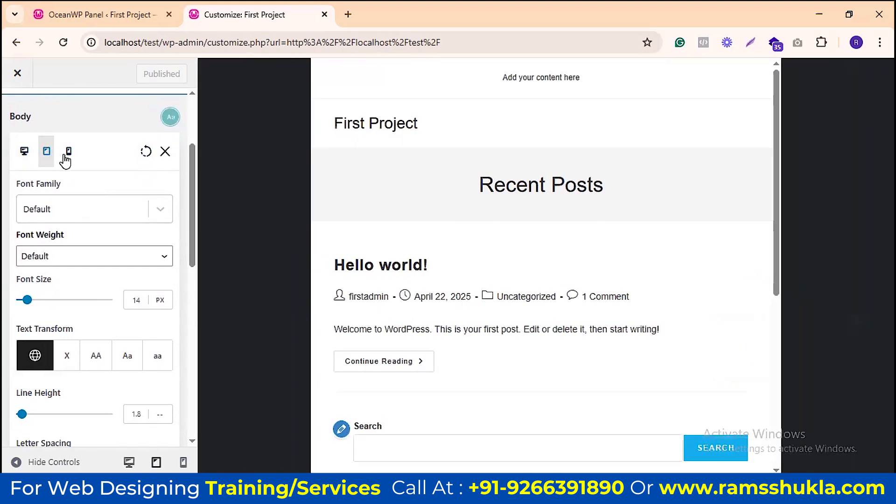
{"action": "left_click", "coordinate": [69, 151]}
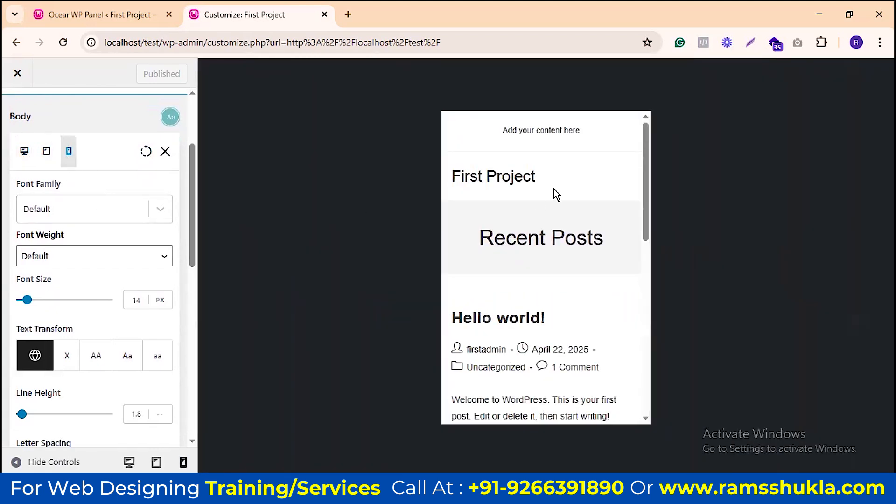
{"action": "left_click", "coordinate": [24, 153]}
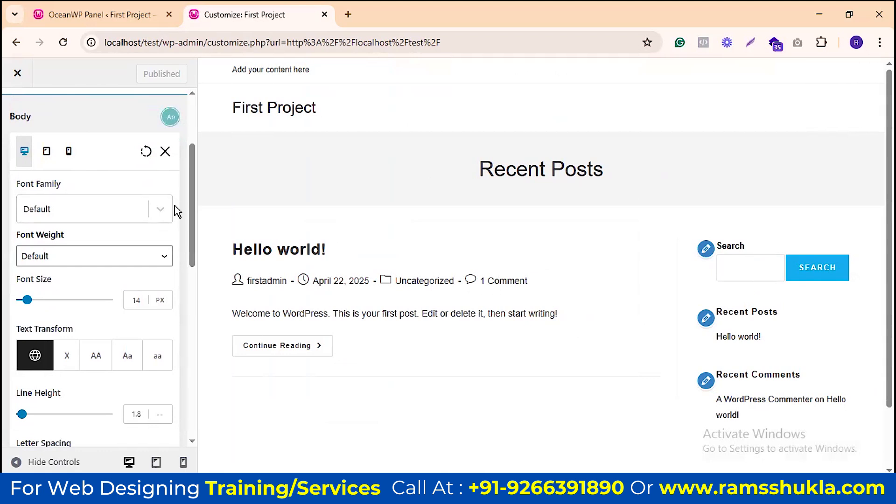
Step: Try Trebuchet MS, then settle on Arial, Helvetica, sans-serif as the body font family
{"action": "left_click", "coordinate": [159, 212]}
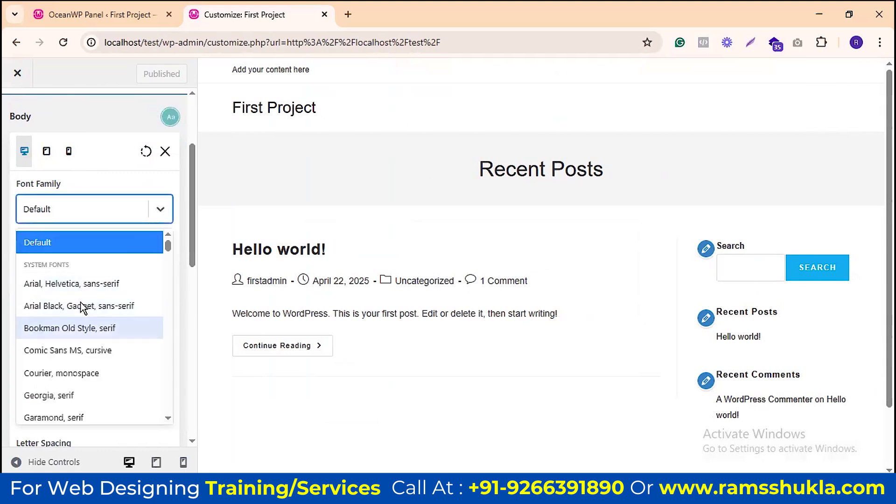
{"action": "scroll", "coordinate": [83, 304], "scroll_direction": "down", "scroll_amount": 3}
{"action": "scroll", "coordinate": [82, 321], "scroll_direction": "down", "scroll_amount": 5}
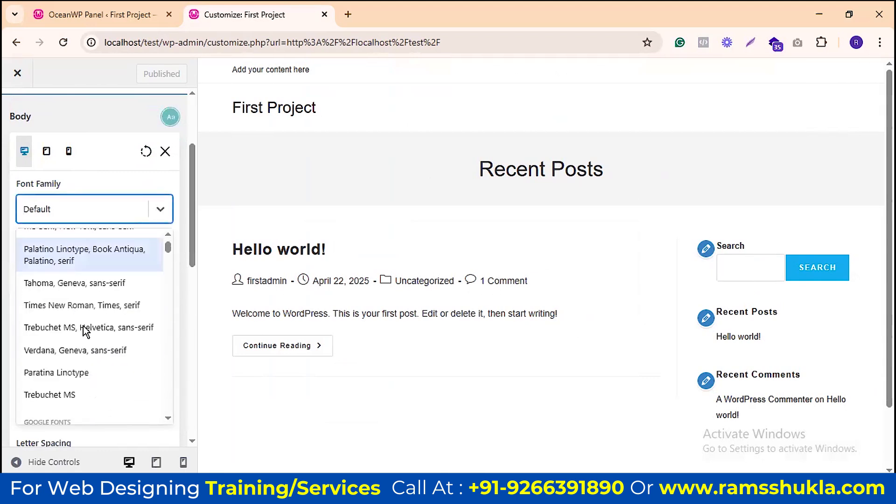
{"action": "scroll", "coordinate": [59, 307], "scroll_direction": "up", "scroll_amount": 4}
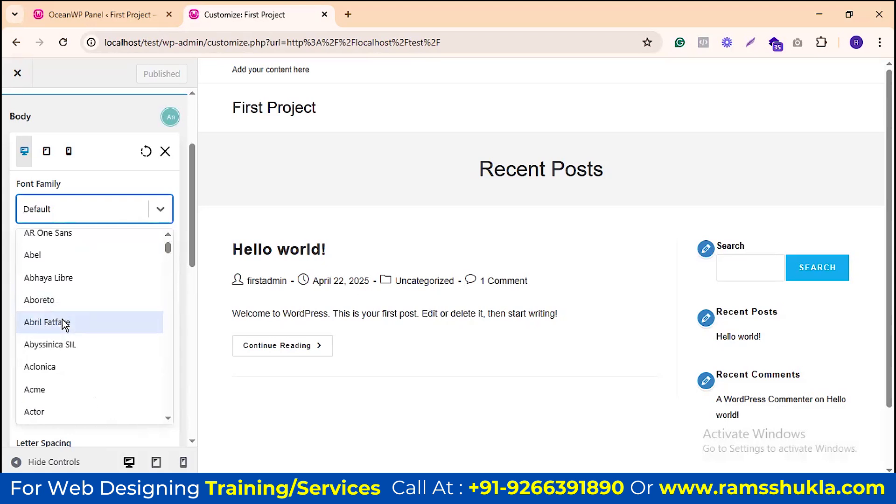
{"action": "left_click", "coordinate": [86, 262]}
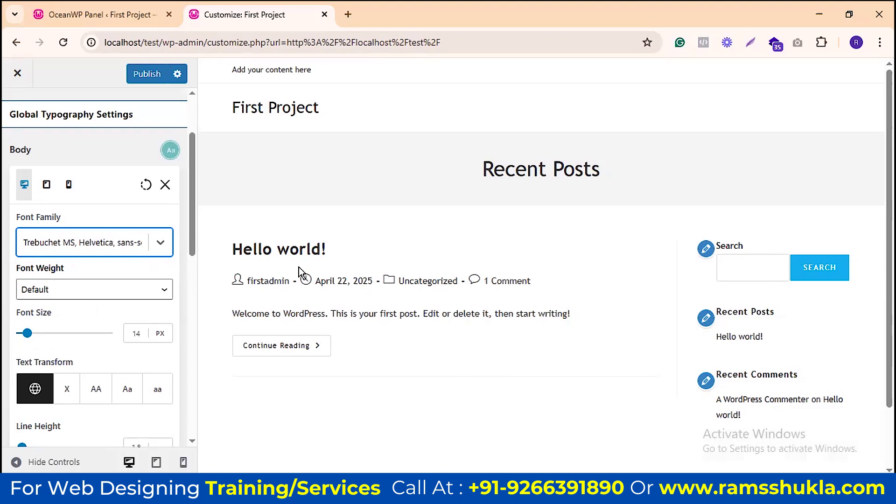
{"action": "left_click", "coordinate": [161, 244]}
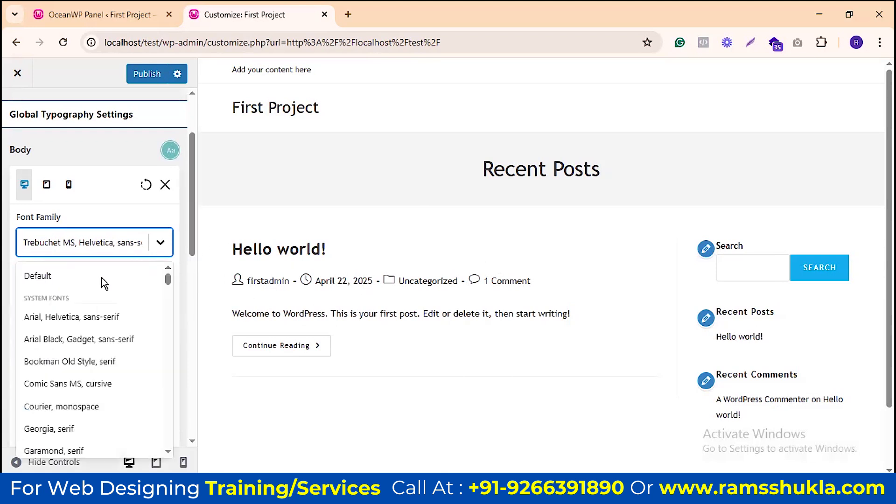
{"action": "left_click", "coordinate": [87, 316]}
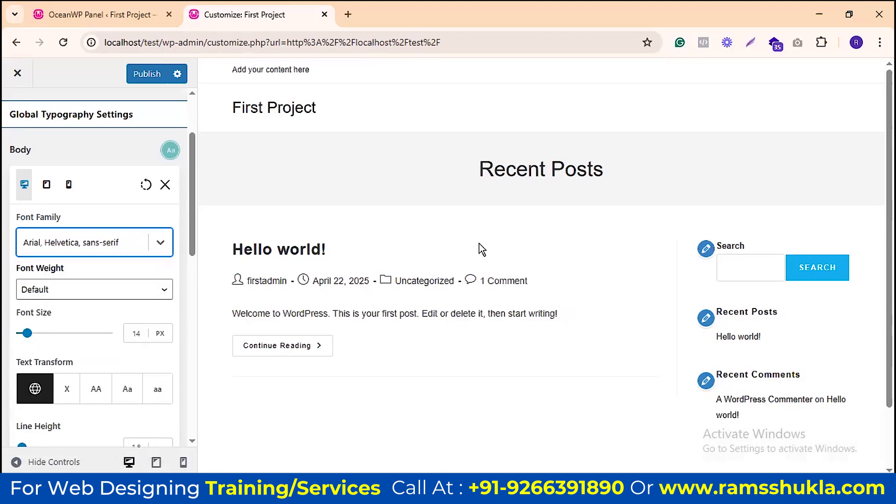
{"action": "left_click", "coordinate": [163, 188]}
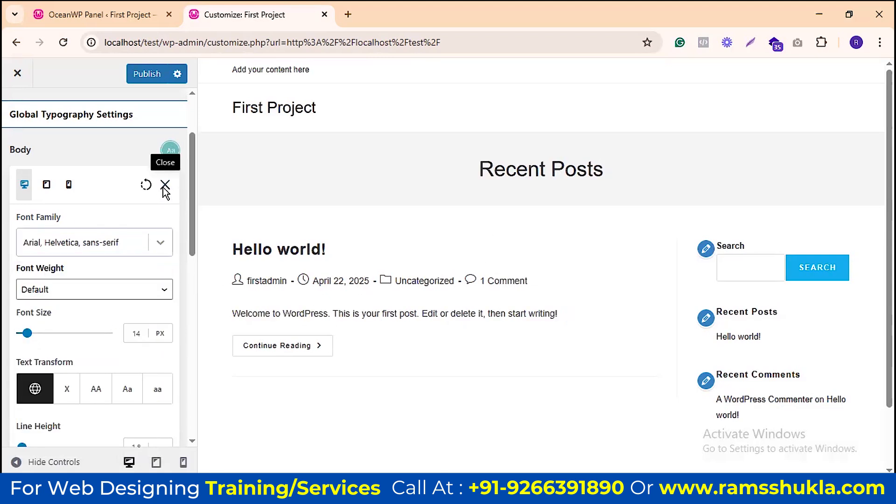
{"action": "left_click", "coordinate": [163, 189]}
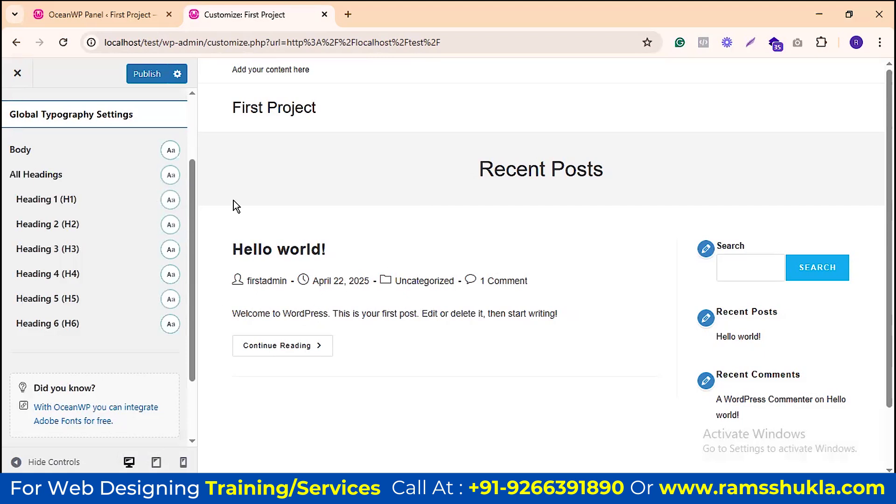
Step: Set the body font family to Default, weight 600 and font size 55 px
{"action": "left_click", "coordinate": [169, 150]}
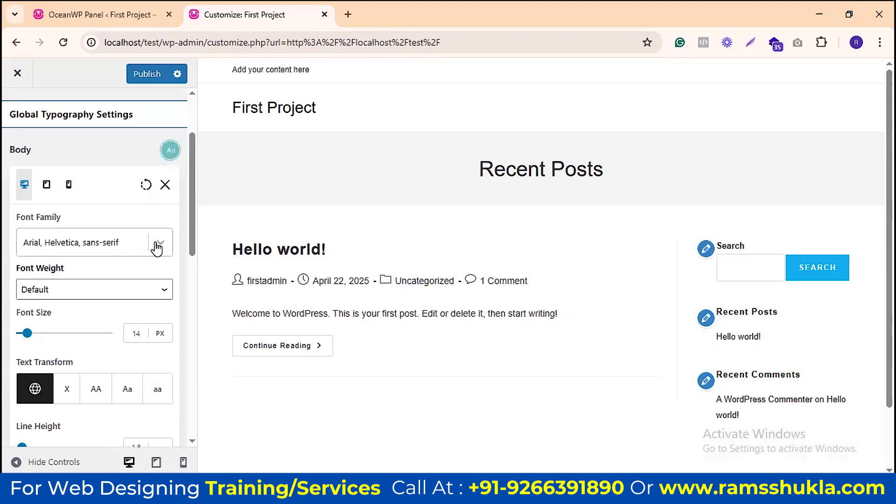
{"action": "left_click", "coordinate": [98, 255]}
{"action": "left_click", "coordinate": [84, 274]}
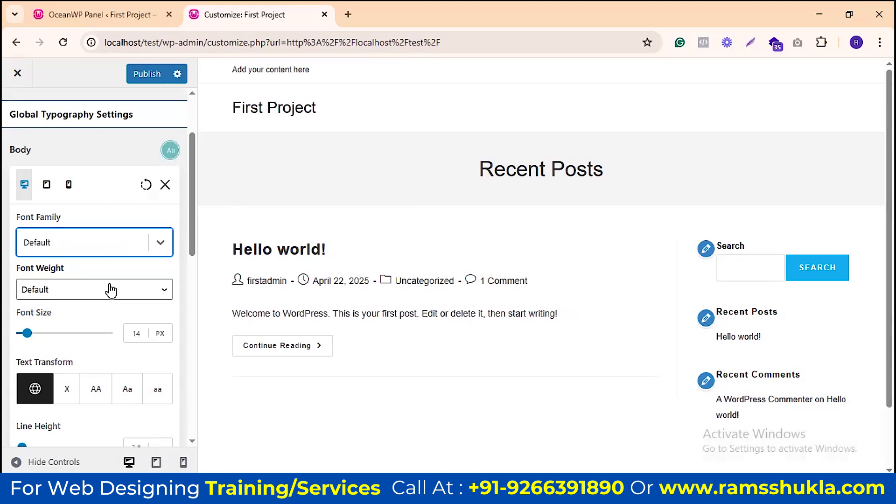
{"action": "left_click", "coordinate": [166, 290]}
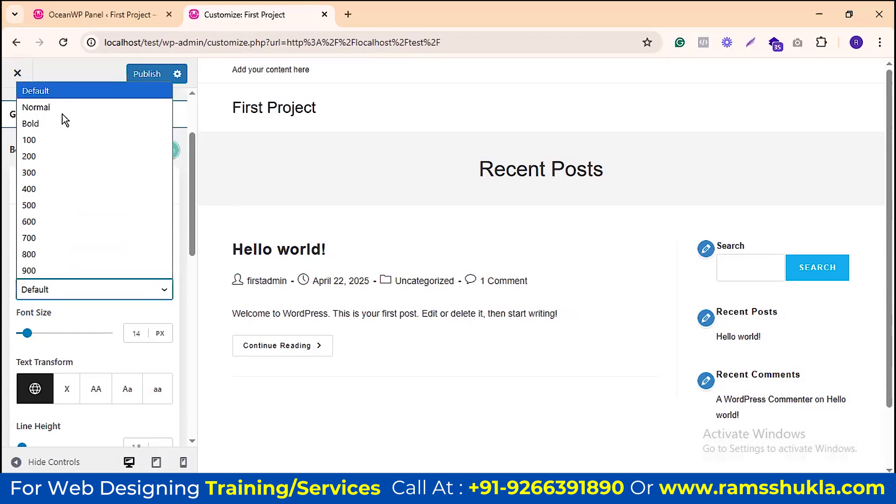
{"action": "left_click", "coordinate": [46, 217]}
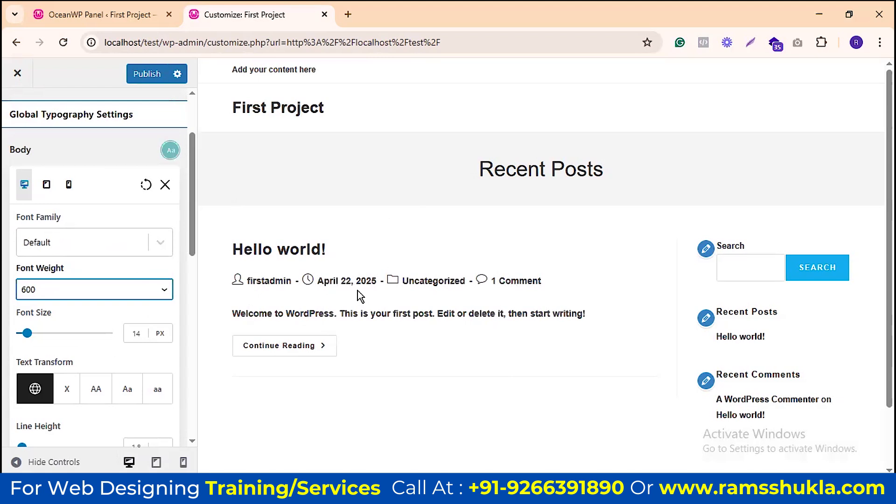
{"action": "left_click_drag", "start_coordinate": [27, 333], "coordinate": [47, 333]}
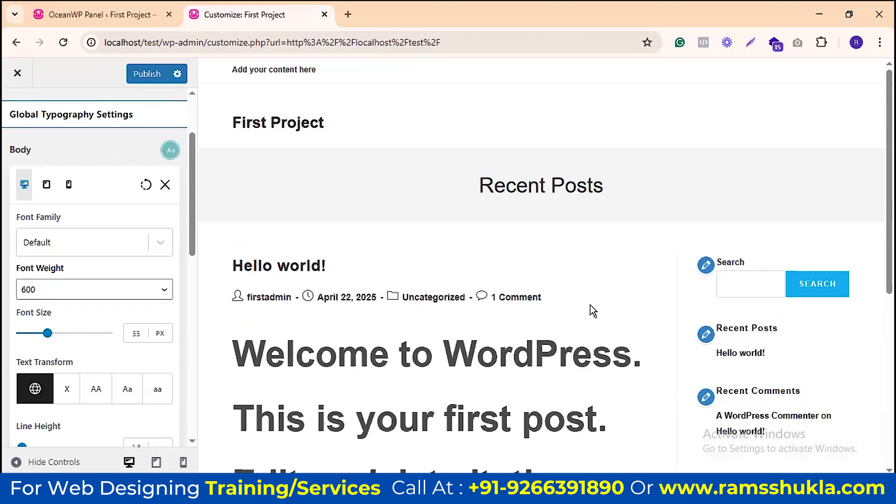
{"action": "scroll", "coordinate": [614, 256], "scroll_direction": "down", "scroll_amount": 6}
{"action": "scroll", "coordinate": [396, 228], "scroll_direction": "up", "scroll_amount": 4}
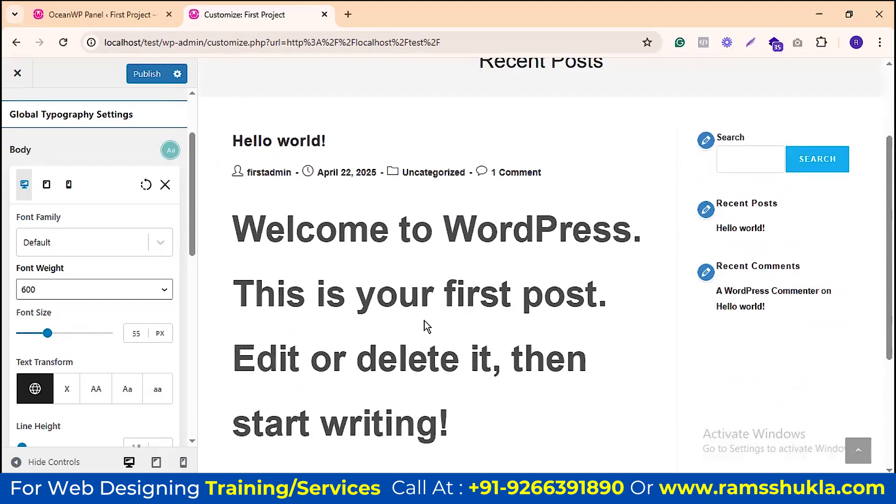
{"action": "scroll", "coordinate": [424, 326], "scroll_direction": "up", "scroll_amount": 3}
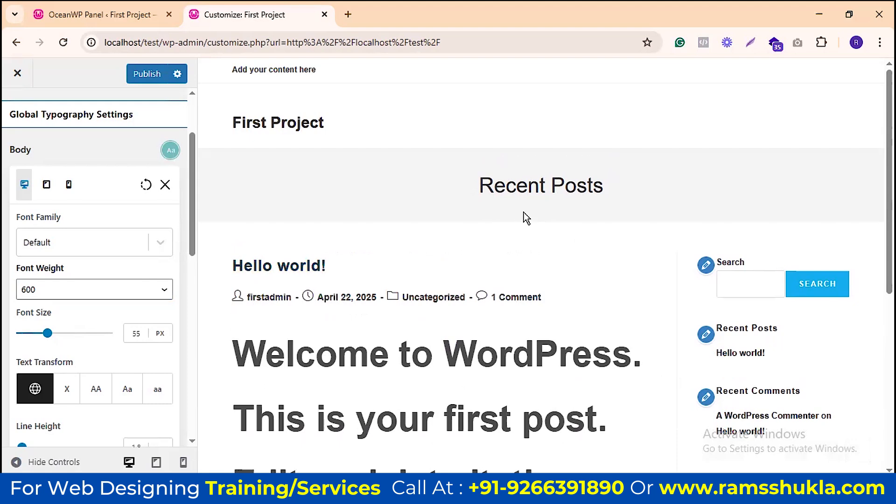
{"action": "right_click", "coordinate": [310, 266]}
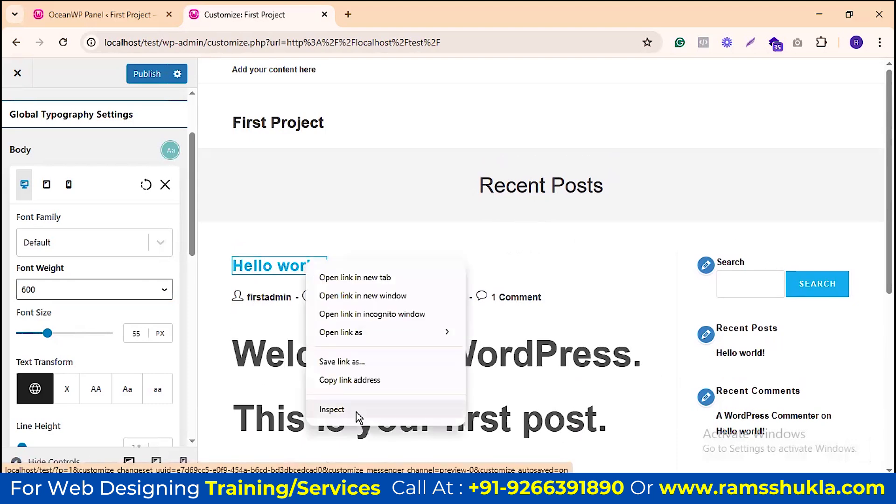
{"action": "left_click", "coordinate": [356, 412]}
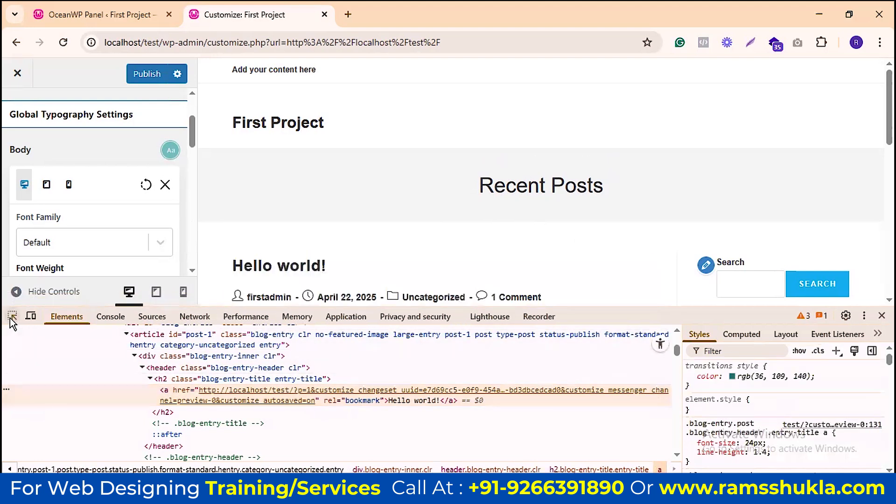
{"action": "left_click", "coordinate": [10, 319]}
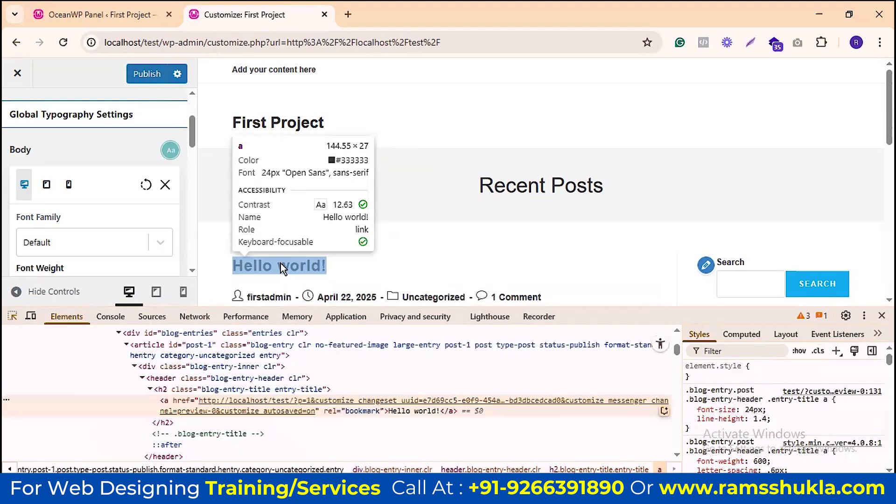
{"action": "left_click", "coordinate": [281, 265]}
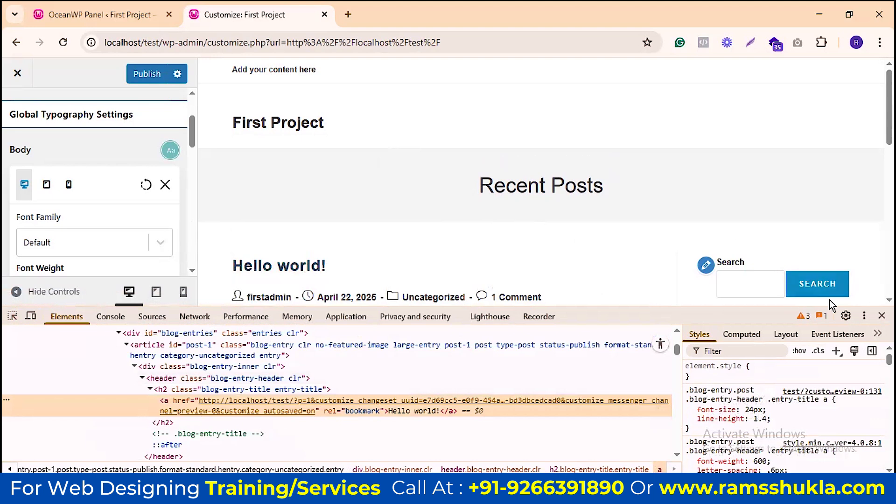
{"action": "left_click", "coordinate": [881, 315]}
Step: Set the body font weight to Normal and shrink the body font size to 13 px
{"action": "scroll", "coordinate": [410, 214], "scroll_direction": "down", "scroll_amount": 4}
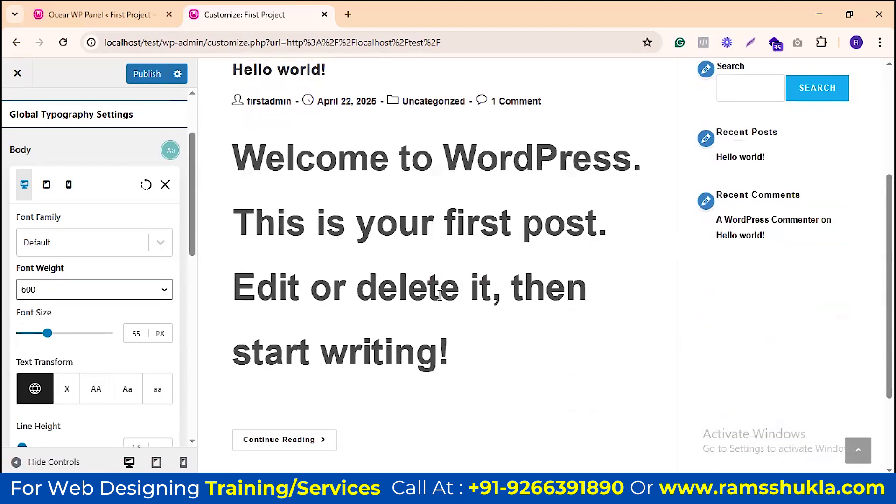
{"action": "left_click", "coordinate": [142, 284]}
{"action": "left_click", "coordinate": [98, 110]}
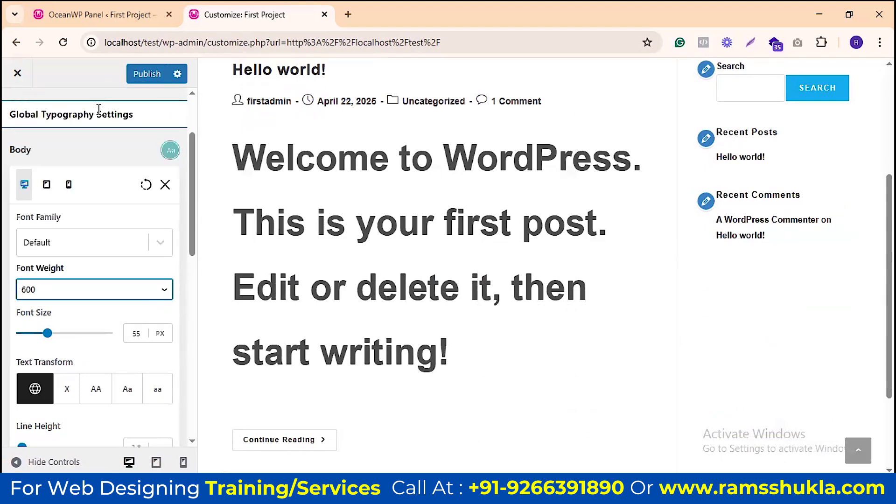
{"action": "left_click_drag", "start_coordinate": [50, 334], "coordinate": [25, 339]}
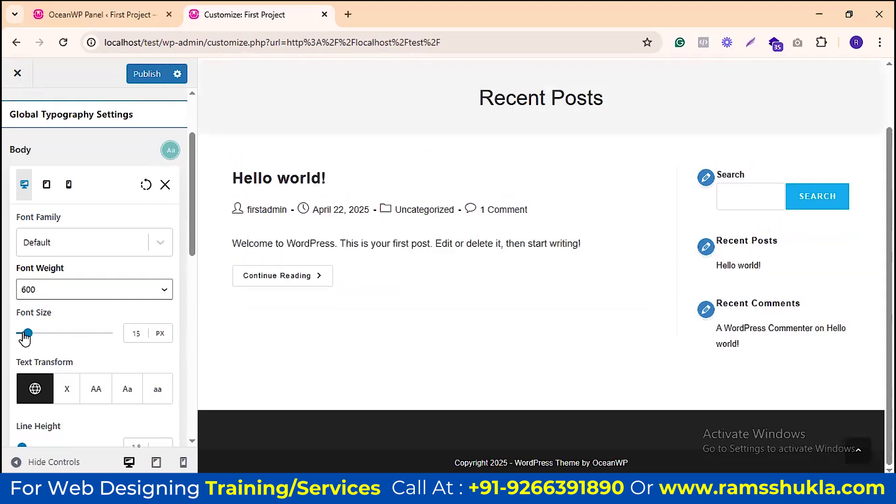
{"action": "left_click_drag", "start_coordinate": [25, 339], "coordinate": [25, 338]}
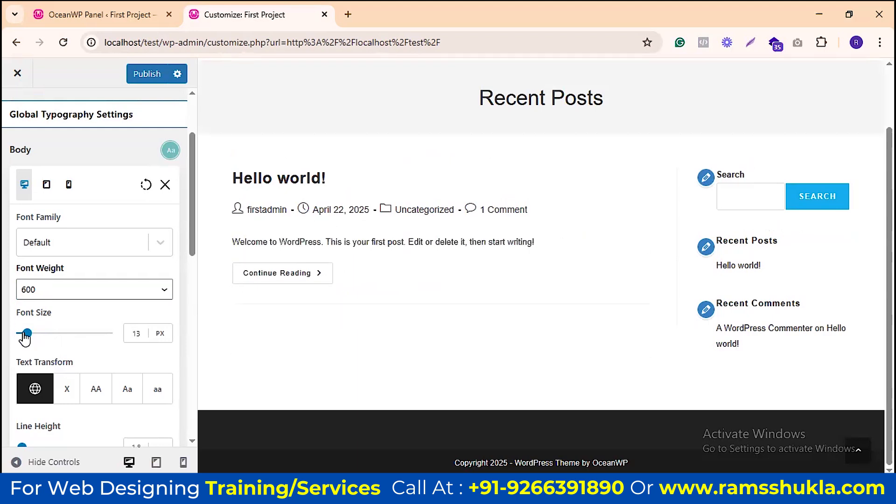
Step: Try Uppercase, Capitalize and Lowercase on the body text, then restore the default capitalization
{"action": "scroll", "coordinate": [116, 248], "scroll_direction": "down", "scroll_amount": 3}
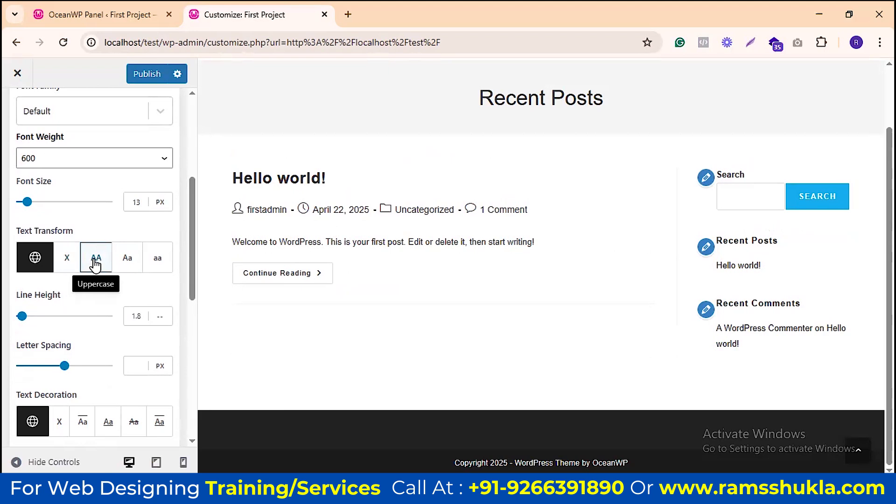
{"action": "left_click", "coordinate": [95, 259]}
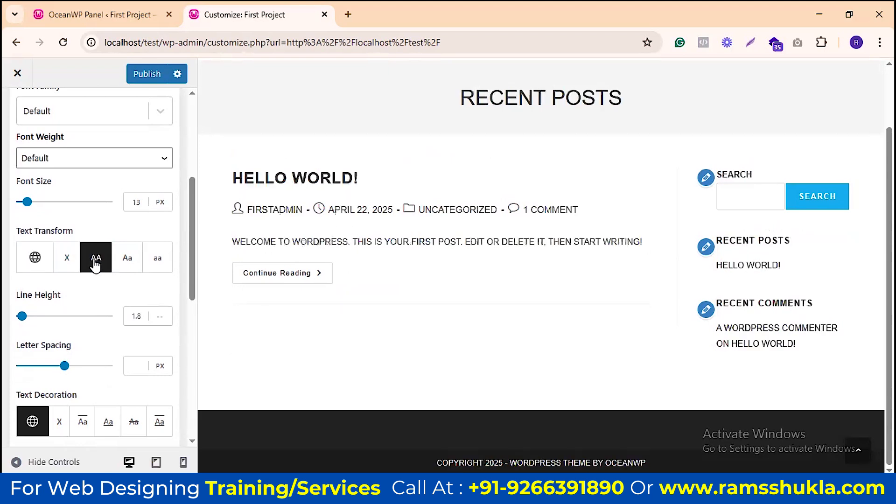
{"action": "left_click", "coordinate": [125, 267]}
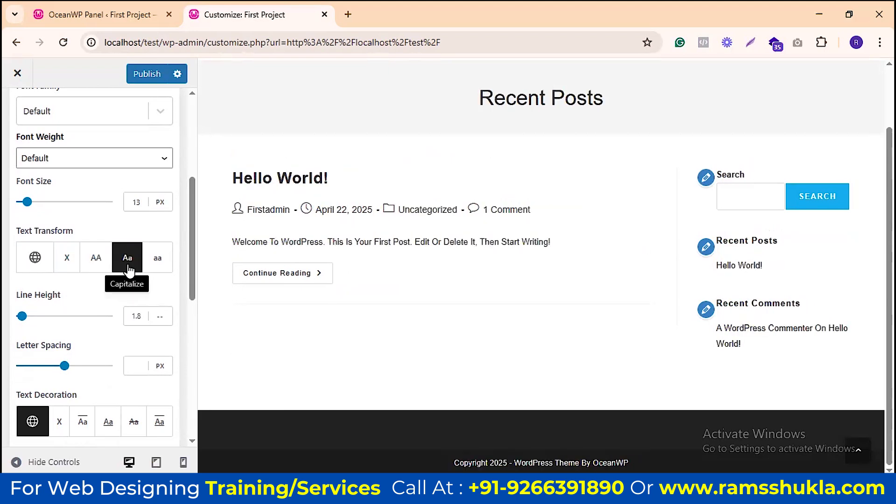
{"action": "left_click", "coordinate": [154, 264]}
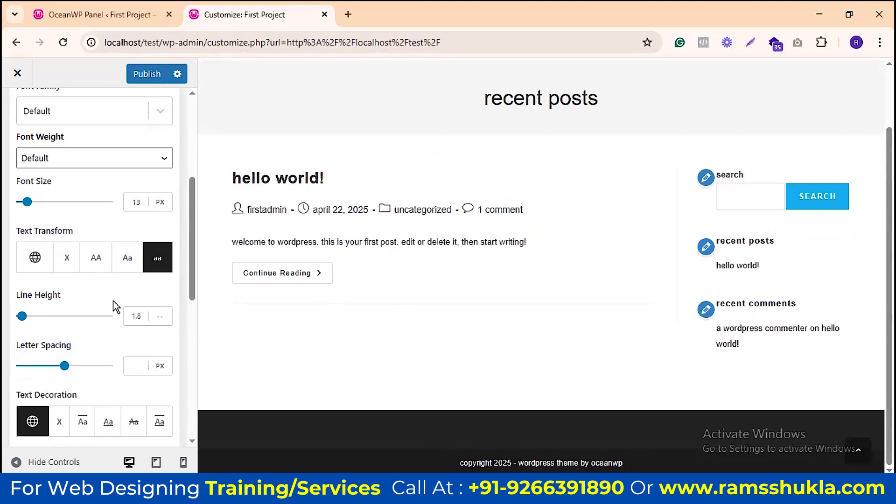
{"action": "left_click", "coordinate": [35, 262]}
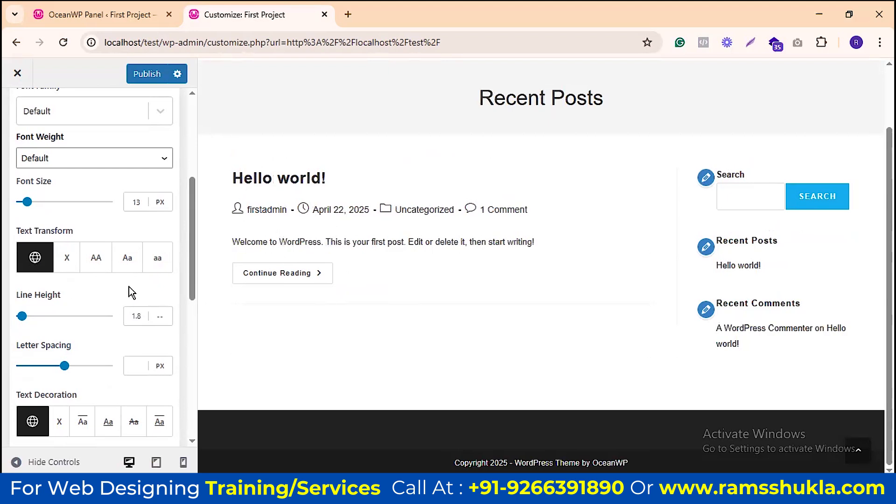
{"action": "scroll", "coordinate": [129, 286], "scroll_direction": "down", "scroll_amount": 3}
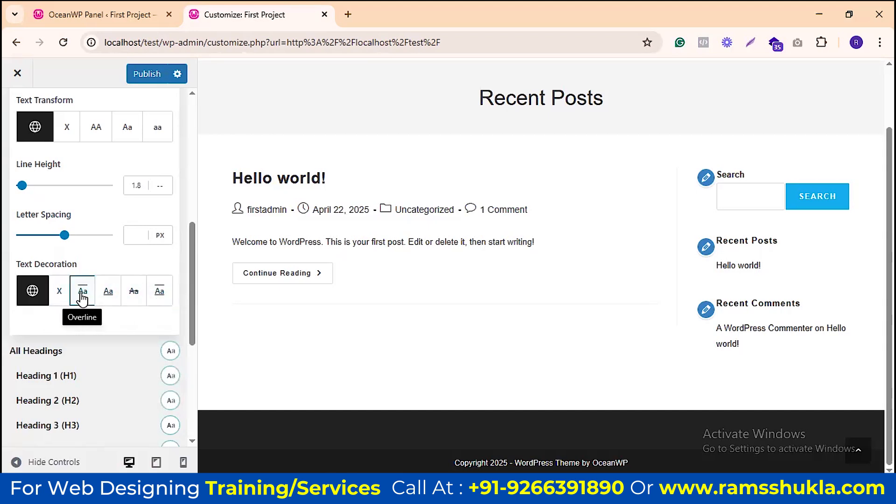
{"action": "scroll", "coordinate": [96, 314], "scroll_direction": "down", "scroll_amount": 3}
{"action": "scroll", "coordinate": [96, 240], "scroll_direction": "up", "scroll_amount": 4}
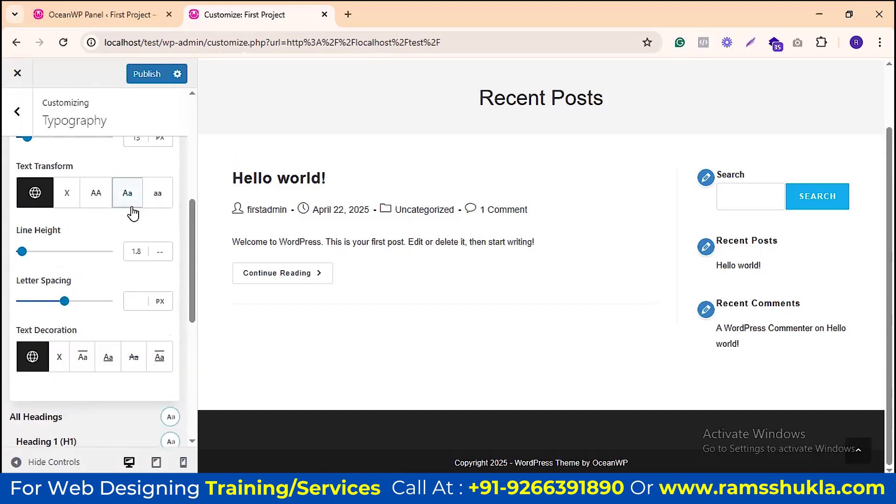
{"action": "scroll", "coordinate": [133, 224], "scroll_direction": "up", "scroll_amount": 5}
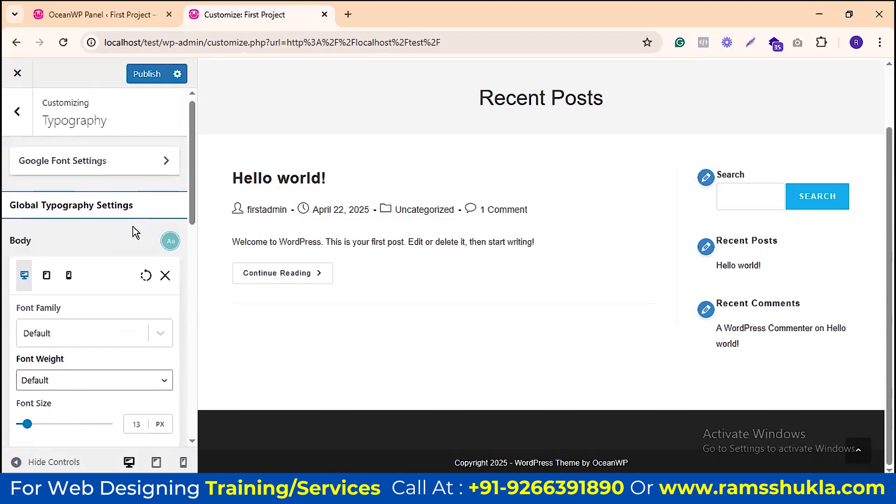
Step: Close Body typography and check All Headings in mobile and desktop previews
{"action": "left_click", "coordinate": [165, 283]}
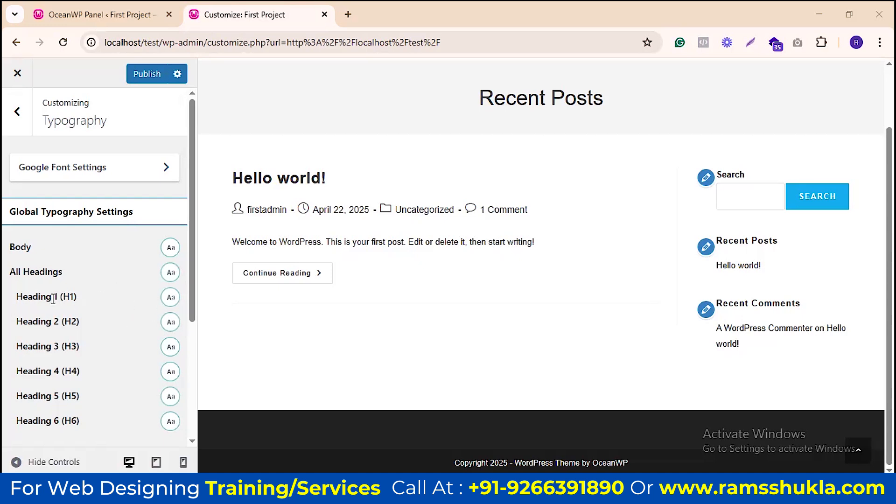
{"action": "left_click", "coordinate": [170, 274]}
{"action": "scroll", "coordinate": [130, 239], "scroll_direction": "down", "scroll_amount": 4}
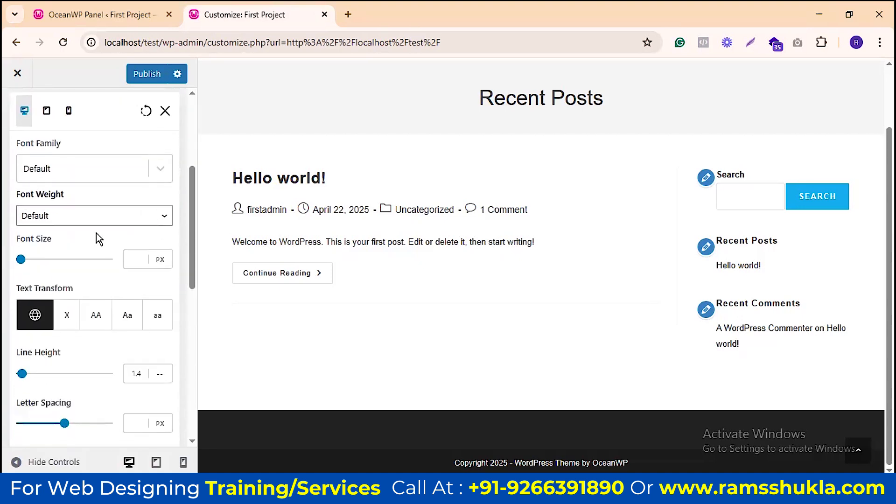
{"action": "left_click", "coordinate": [68, 112]}
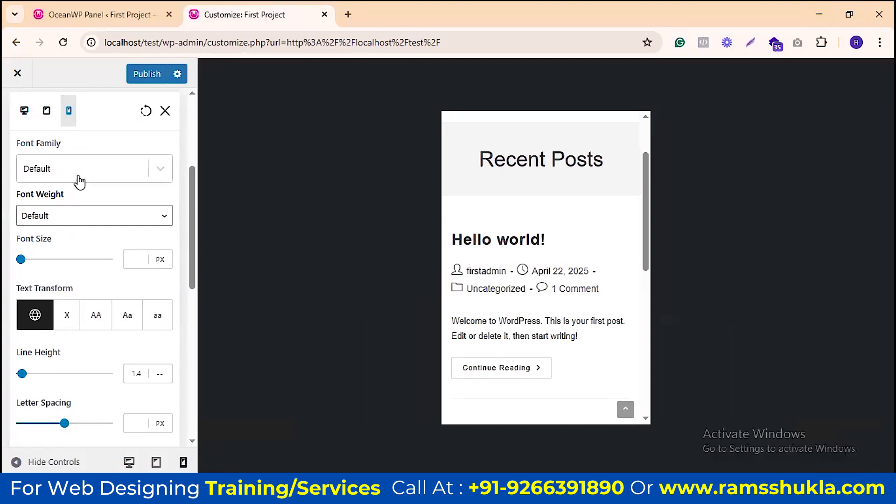
{"action": "left_click", "coordinate": [25, 111]}
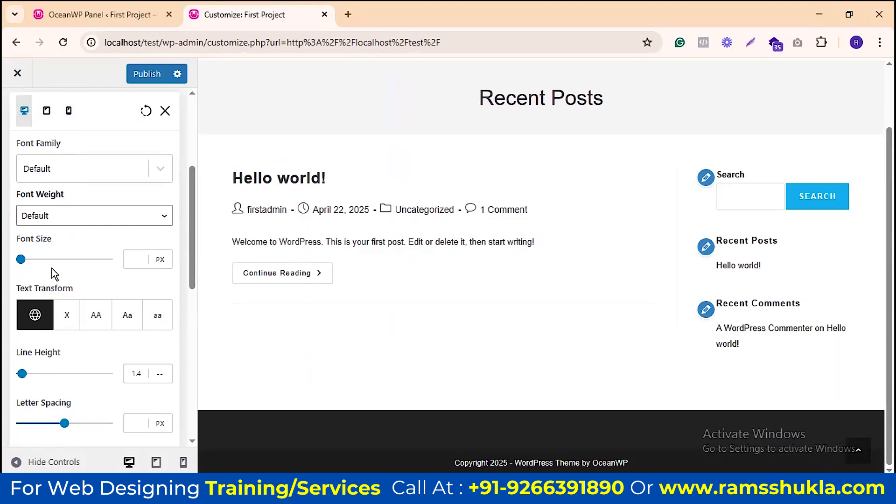
Step: Leave the typography settings for the main Customizer menu
{"action": "scroll", "coordinate": [88, 196], "scroll_direction": "down", "scroll_amount": 5}
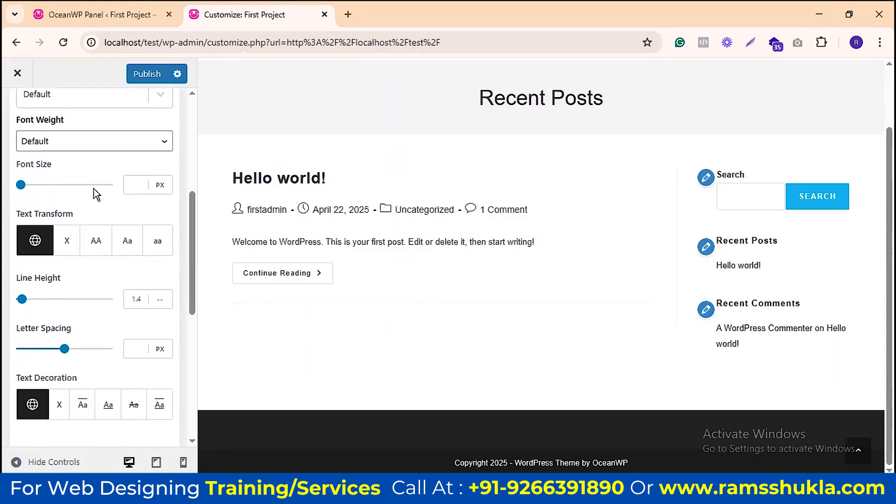
{"action": "scroll", "coordinate": [121, 233], "scroll_direction": "down", "scroll_amount": 3}
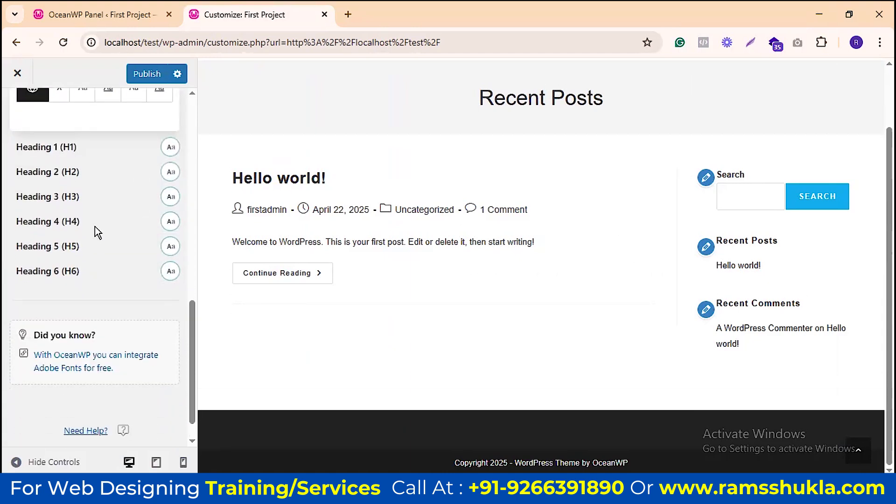
{"action": "scroll", "coordinate": [117, 223], "scroll_direction": "up", "scroll_amount": 10}
{"action": "left_click", "coordinate": [15, 116]}
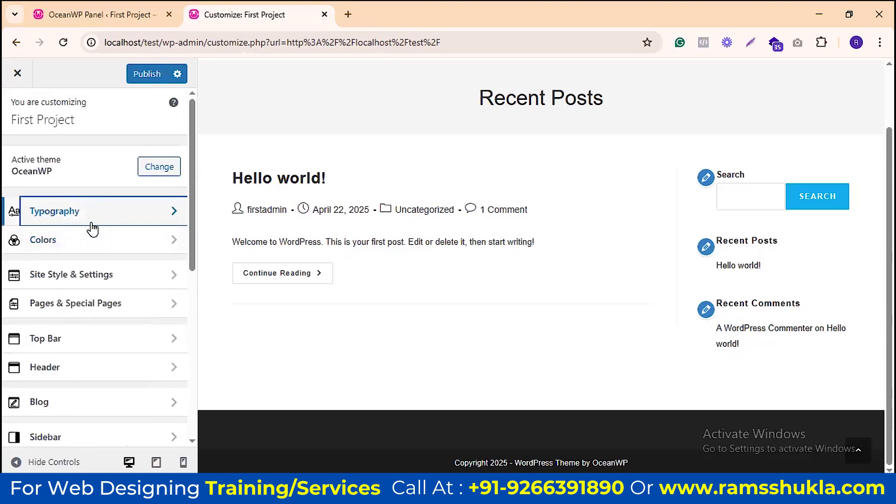
Step: Open the Customizer's Colors section and scroll through its colour options
{"action": "scroll", "coordinate": [346, 248], "scroll_direction": "up", "scroll_amount": 2}
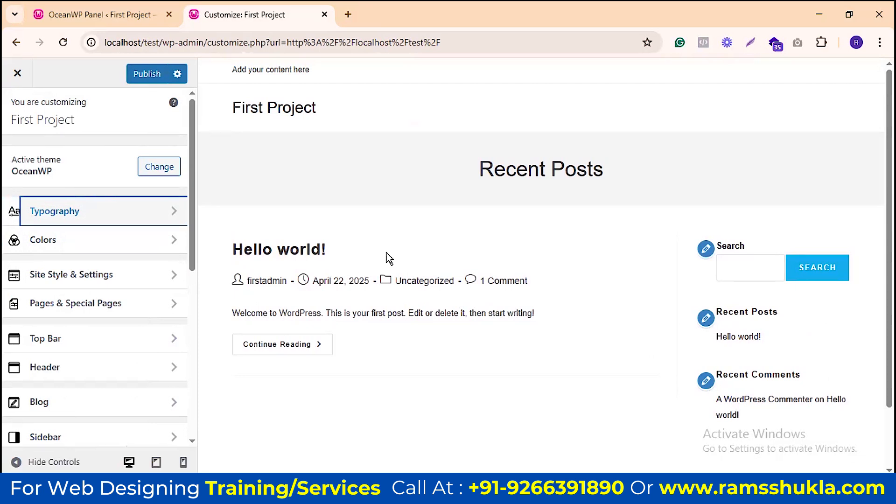
{"action": "left_click", "coordinate": [157, 246]}
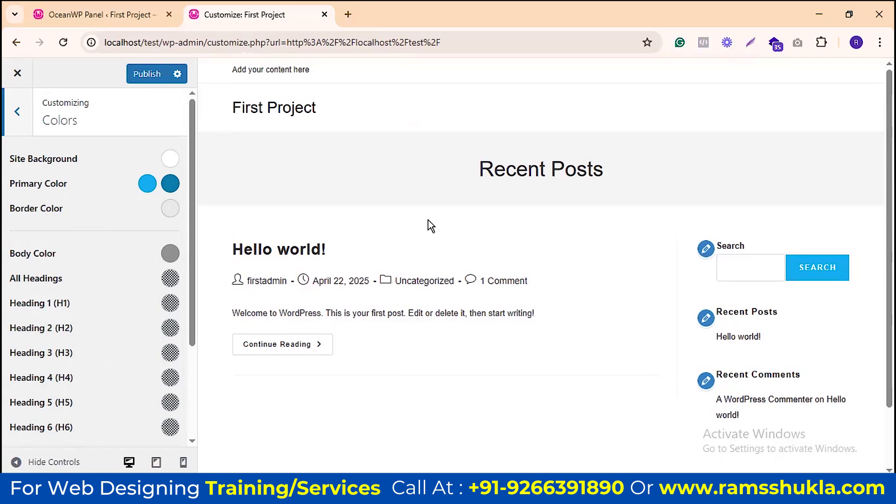
{"action": "scroll", "coordinate": [572, 212], "scroll_direction": "down", "scroll_amount": 1}
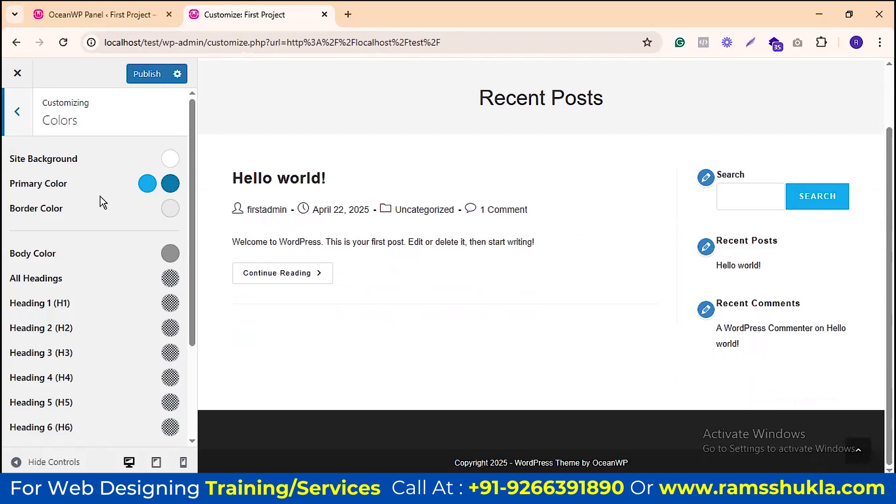
{"action": "scroll", "coordinate": [90, 238], "scroll_direction": "down", "scroll_amount": 3}
{"action": "scroll", "coordinate": [86, 239], "scroll_direction": "up", "scroll_amount": 3}
{"action": "left_click", "coordinate": [169, 161]}
{"action": "left_click", "coordinate": [172, 218]}
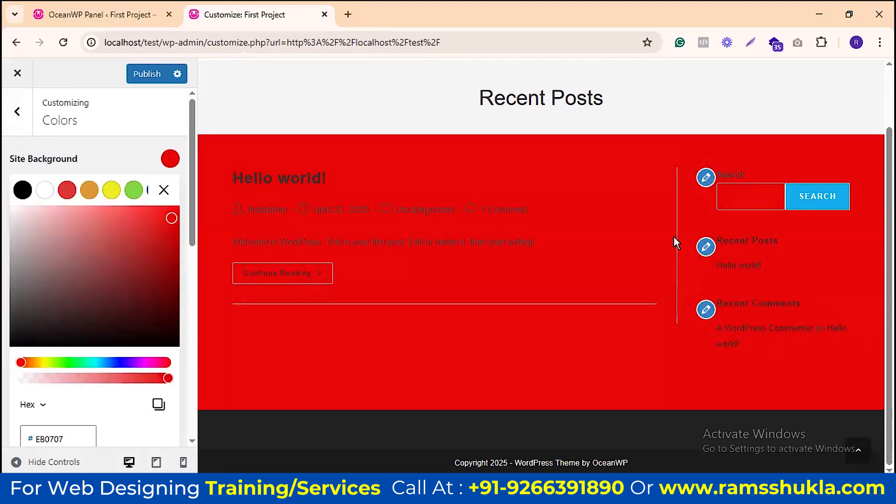
{"action": "left_click", "coordinate": [133, 190]}
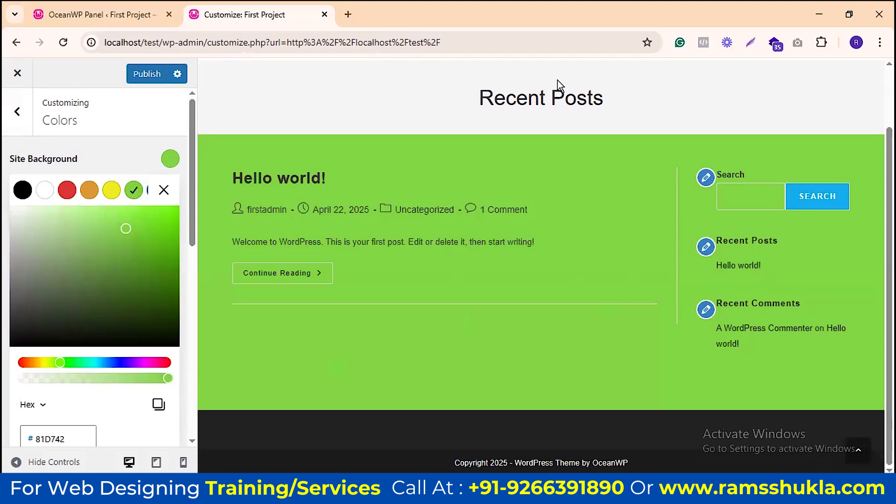
{"action": "left_click", "coordinate": [112, 191]}
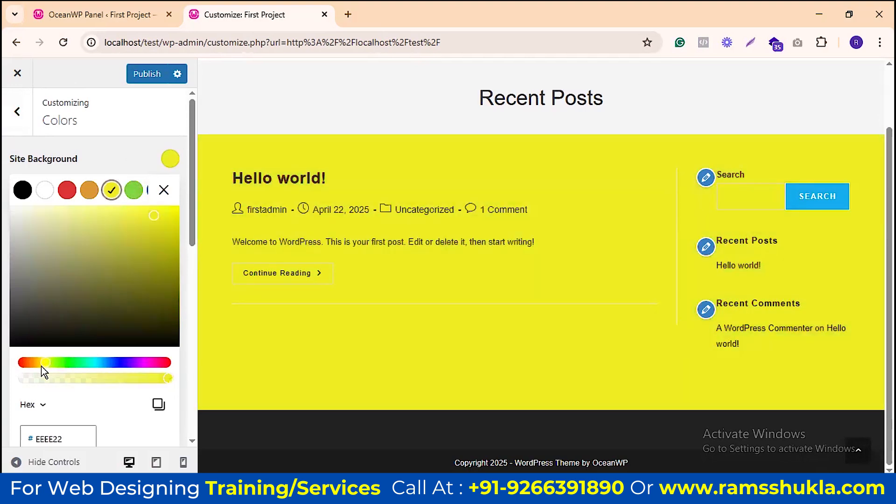
{"action": "scroll", "coordinate": [164, 303], "scroll_direction": "down", "scroll_amount": 5}
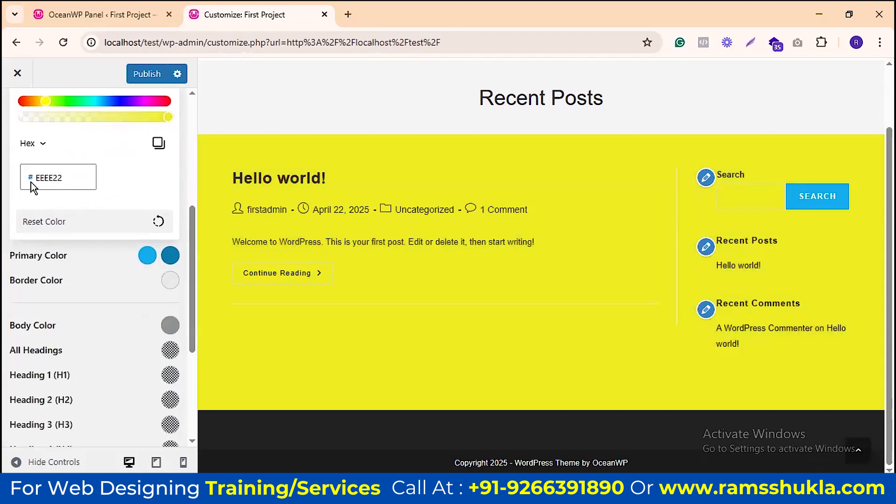
{"action": "left_click", "coordinate": [157, 222]}
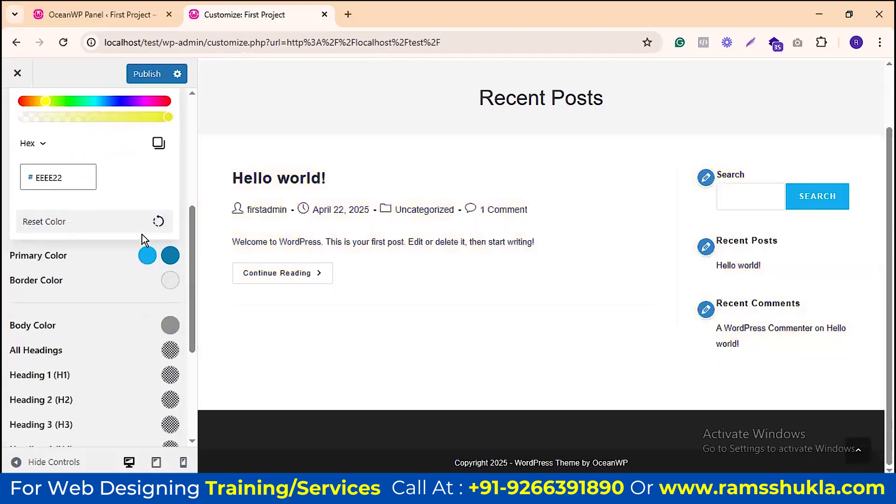
{"action": "scroll", "coordinate": [142, 235], "scroll_direction": "up", "scroll_amount": 5}
{"action": "left_click", "coordinate": [211, 277]}
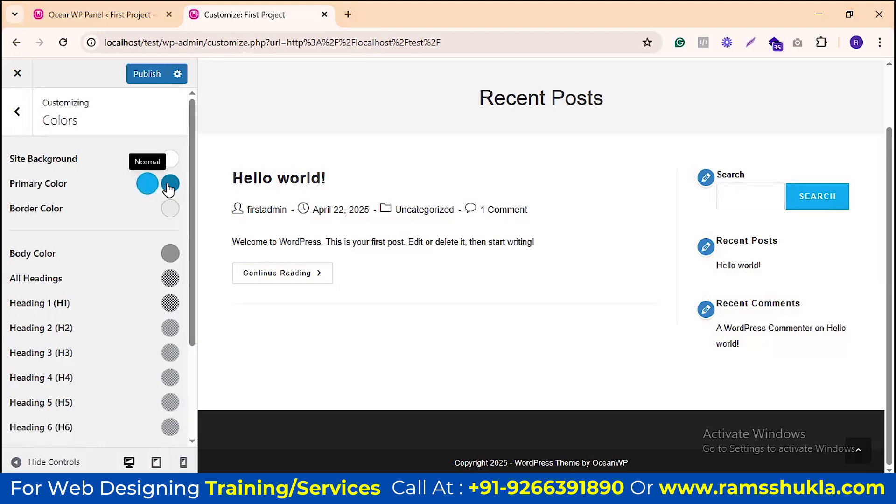
Step: Try green as the primary colour, then drag the hover colour's hue to yellow and close the picker
{"action": "left_click", "coordinate": [147, 185]}
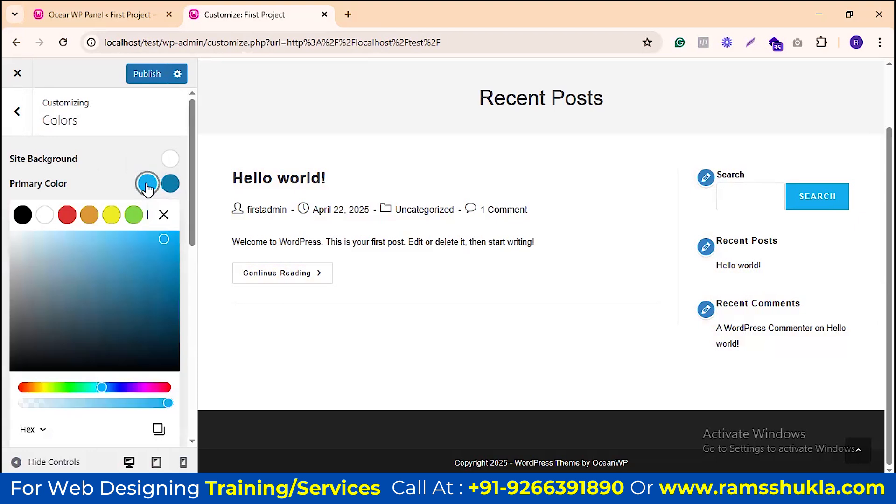
{"action": "left_click", "coordinate": [133, 214]}
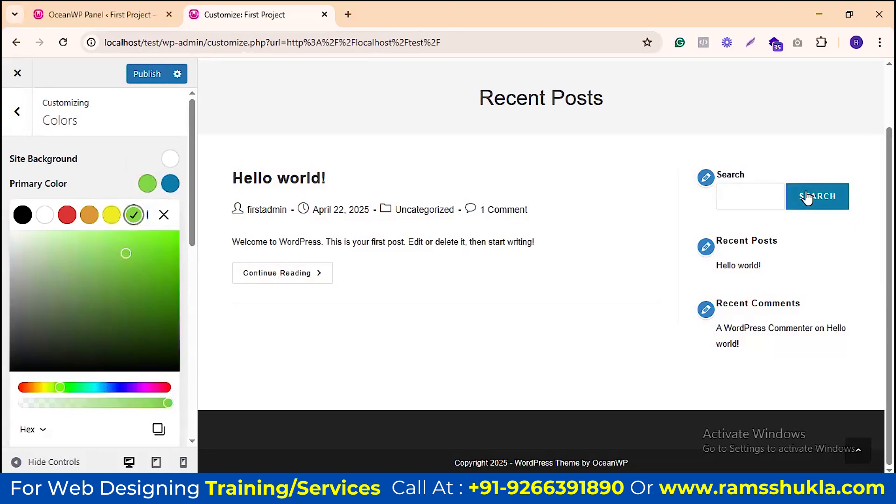
{"action": "left_click", "coordinate": [171, 184]}
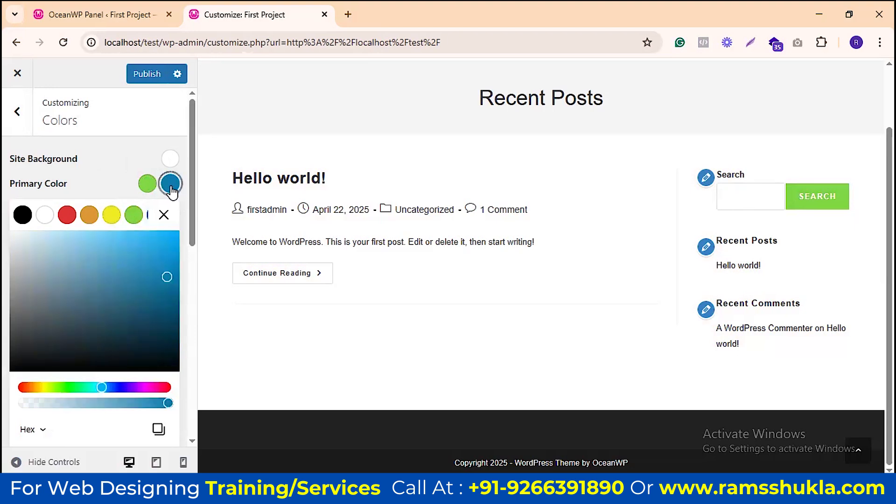
{"action": "left_click_drag", "start_coordinate": [100, 387], "coordinate": [46, 387]}
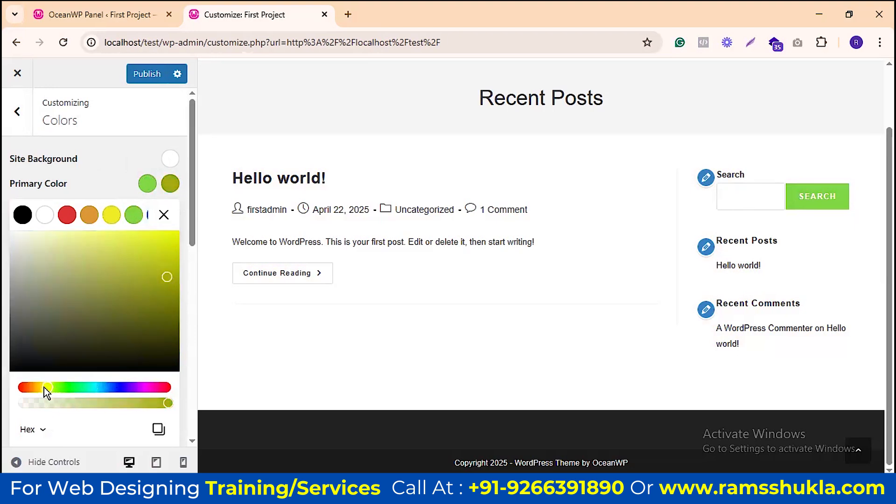
{"action": "mouse_move", "coordinate": [47, 387]}
{"action": "left_mouse_down"}
{"action": "mouse_move", "coordinate": [25, 387]}
{"action": "mouse_move", "coordinate": [33, 387]}
{"action": "left_mouse_up"}
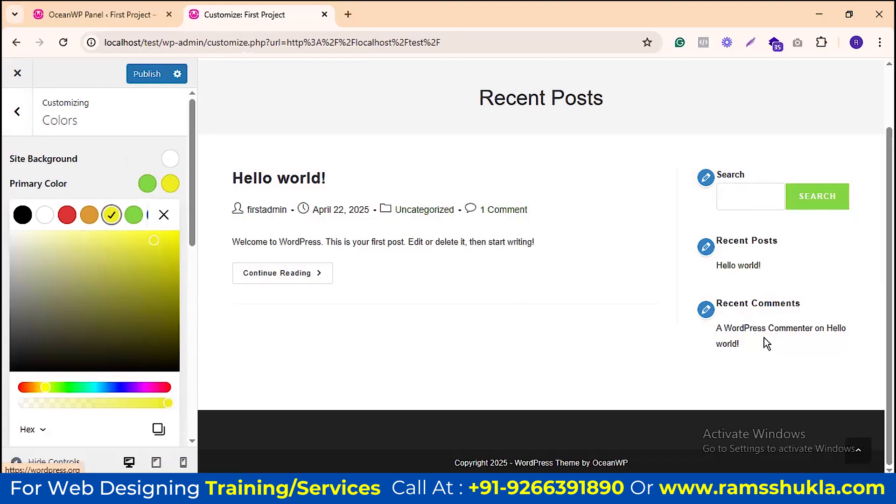
{"action": "left_click", "coordinate": [163, 214]}
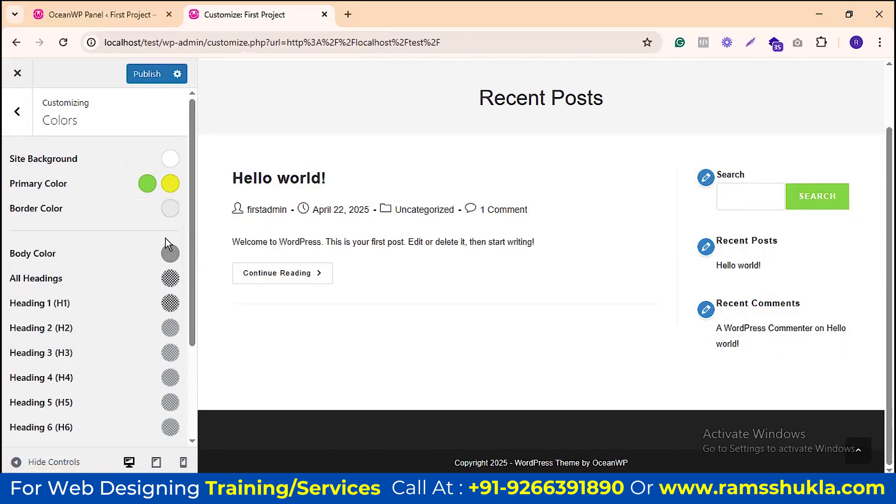
{"action": "left_click", "coordinate": [170, 208]}
{"action": "left_click", "coordinate": [28, 346]}
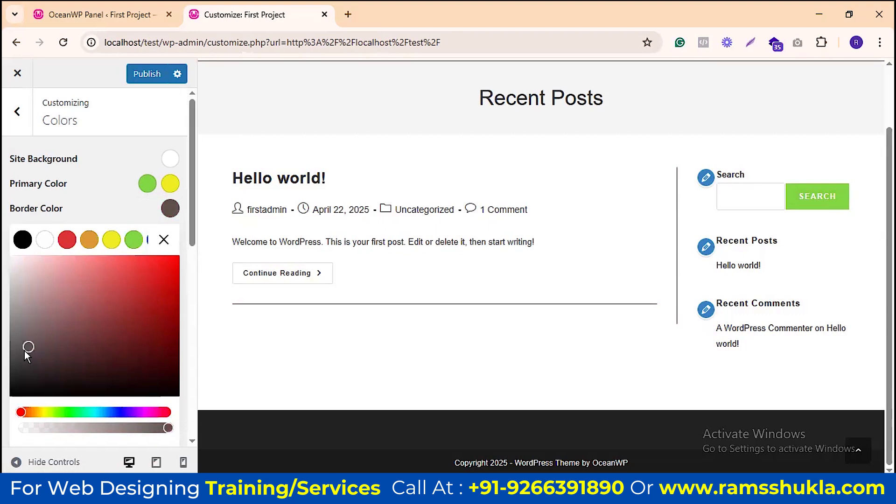
{"action": "left_click_drag", "start_coordinate": [20, 366], "coordinate": [81, 268]}
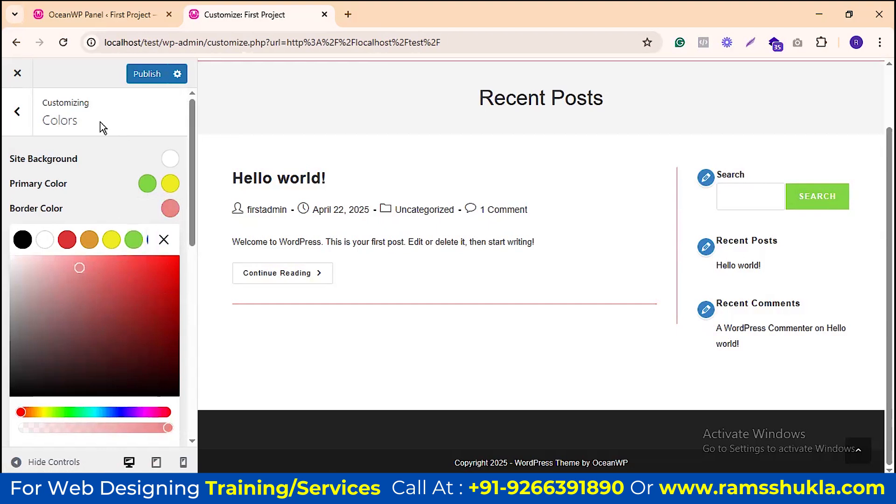
{"action": "scroll", "coordinate": [132, 279], "scroll_direction": "down", "scroll_amount": 4}
{"action": "left_click", "coordinate": [163, 329]}
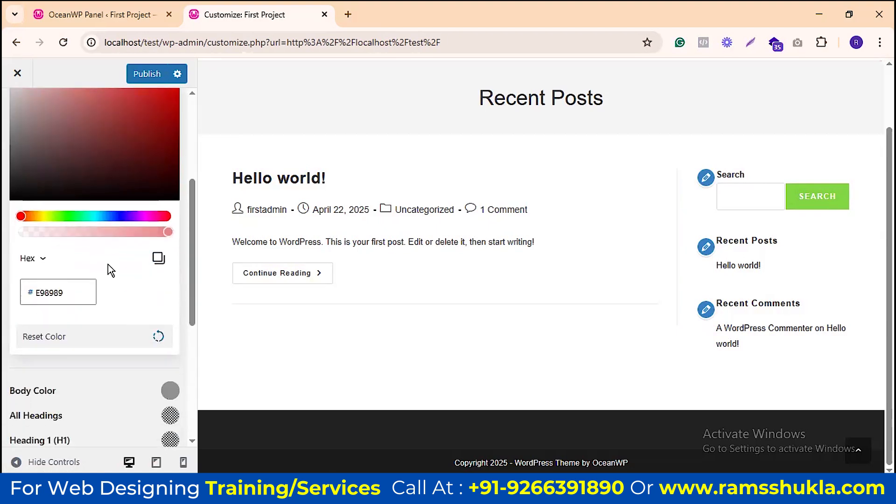
{"action": "scroll", "coordinate": [107, 264], "scroll_direction": "up", "scroll_amount": 4}
{"action": "left_click", "coordinate": [165, 240]}
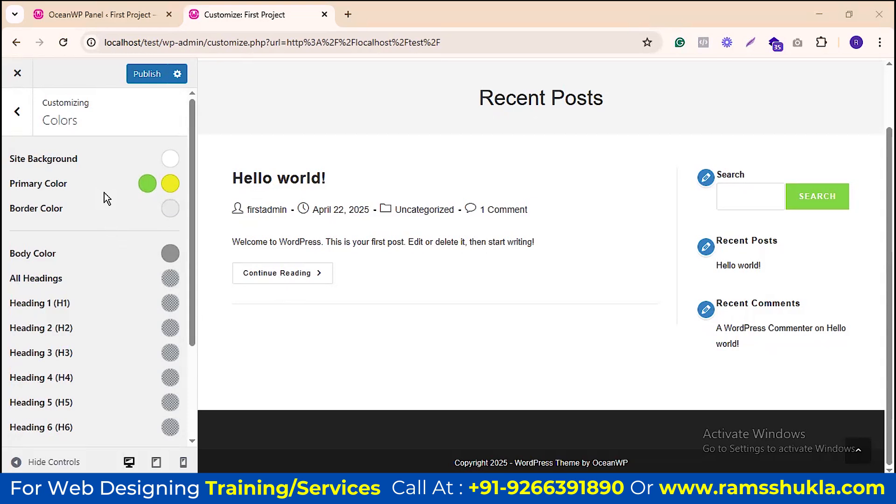
{"action": "scroll", "coordinate": [105, 192], "scroll_direction": "down", "scroll_amount": 2}
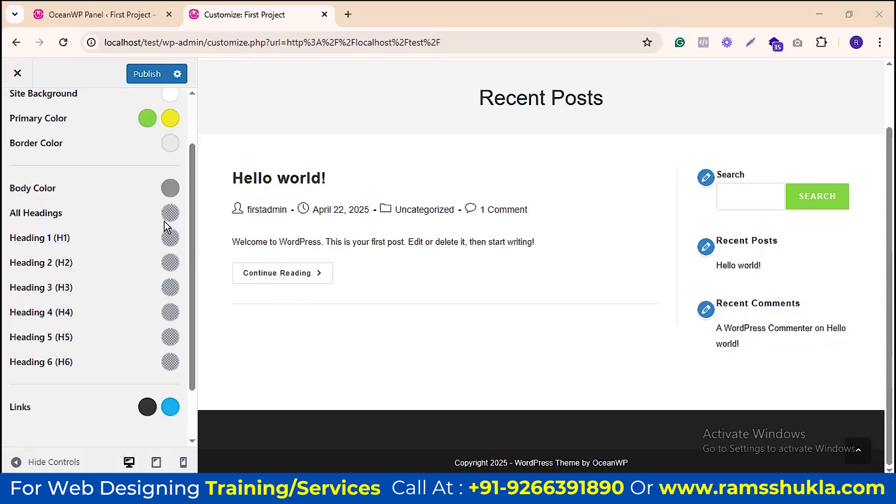
Step: Try a red body text colour (#F31111)
{"action": "left_click", "coordinate": [170, 189]}
{"action": "left_click_drag", "start_coordinate": [150, 254], "coordinate": [163, 245]}
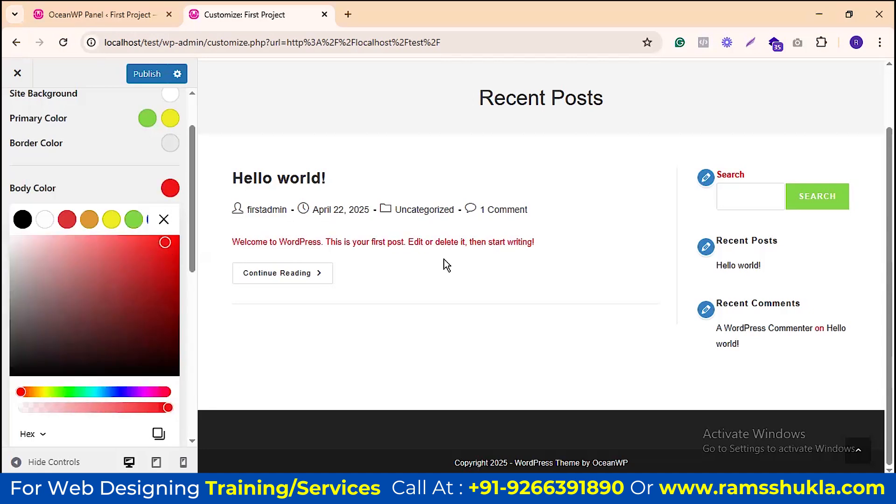
{"action": "left_click", "coordinate": [164, 219]}
Step: Reset the body text colour to default grey and return to the main Customizer menu
{"action": "left_click", "coordinate": [169, 189]}
{"action": "scroll", "coordinate": [152, 364], "scroll_direction": "down", "scroll_amount": 3}
{"action": "left_click", "coordinate": [158, 316]}
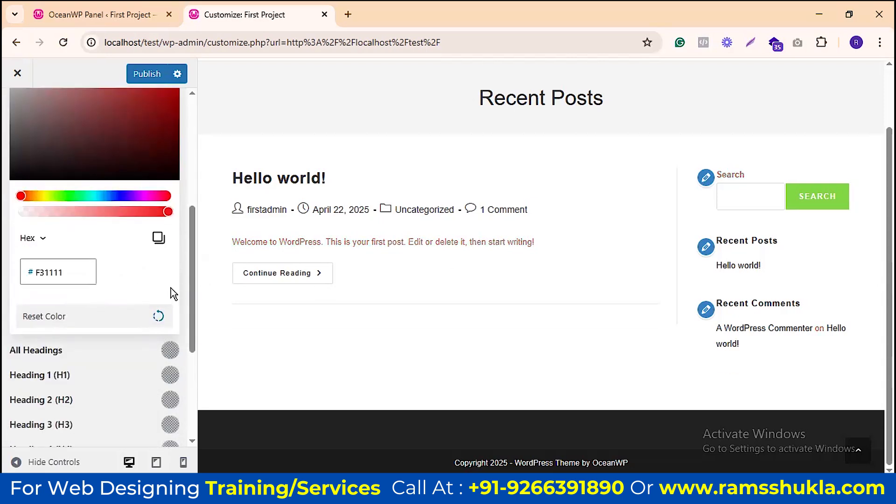
{"action": "scroll", "coordinate": [171, 288], "scroll_direction": "up", "scroll_amount": 4}
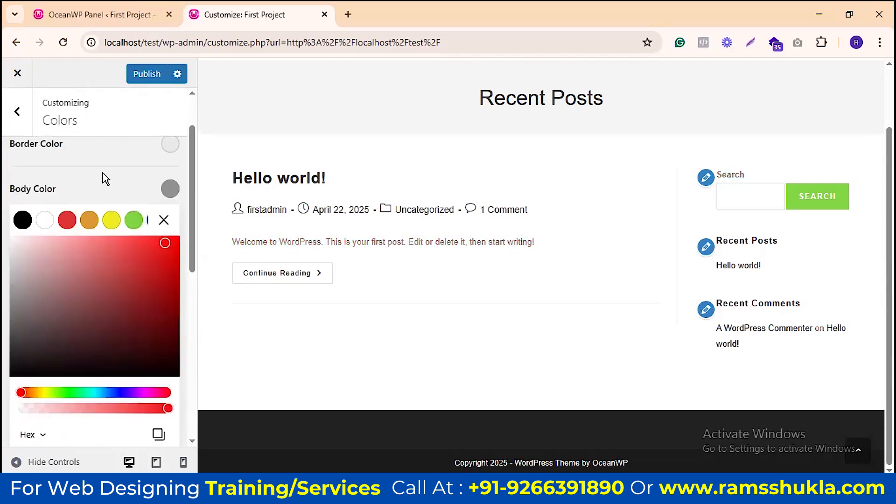
{"action": "left_click", "coordinate": [164, 219]}
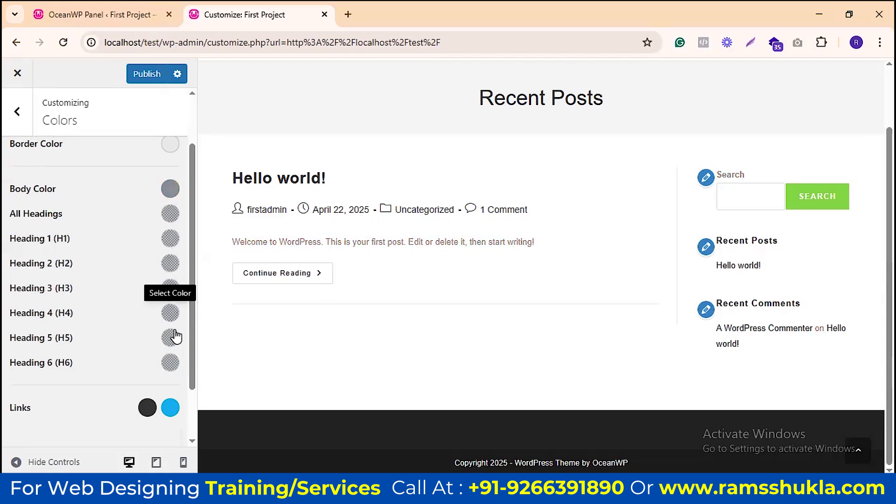
{"action": "scroll", "coordinate": [172, 326], "scroll_direction": "down", "scroll_amount": 2}
{"action": "scroll", "coordinate": [120, 289], "scroll_direction": "up", "scroll_amount": 4}
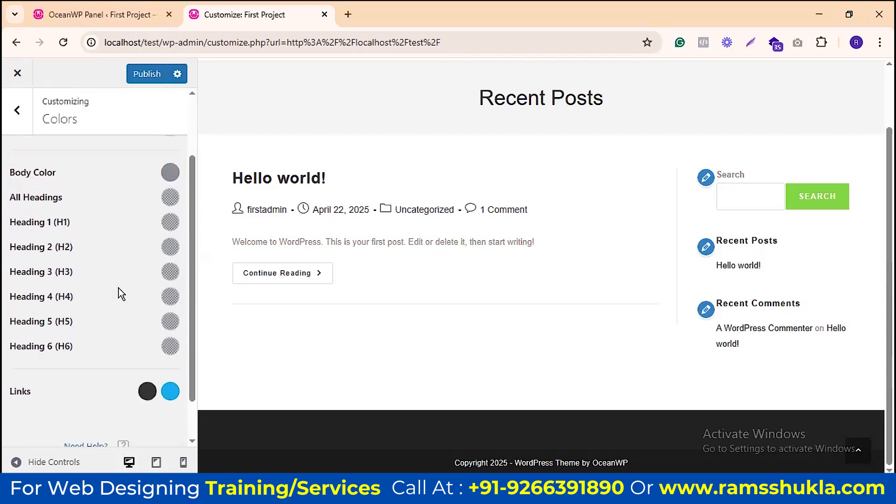
{"action": "key", "text": "Escape"}
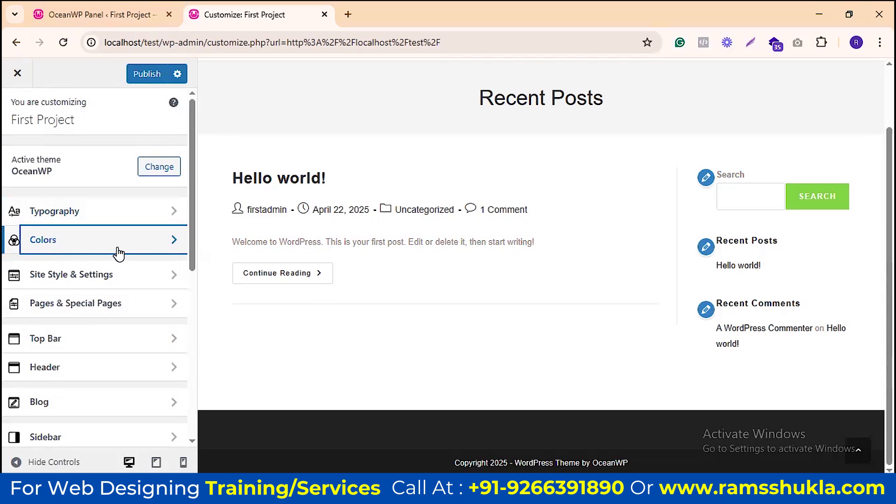
Step: Open Site Style & Settings > Site Layout, showing 1200 px container, 72% content, 28% sidebar
{"action": "scroll", "coordinate": [145, 192], "scroll_direction": "down", "scroll_amount": 1}
{"action": "scroll", "coordinate": [145, 192], "scroll_direction": "down", "scroll_amount": 2}
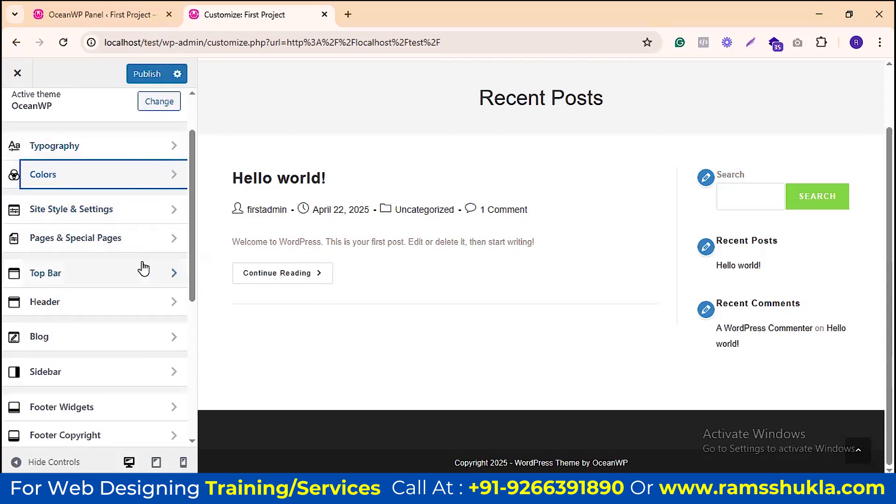
{"action": "left_click", "coordinate": [130, 214]}
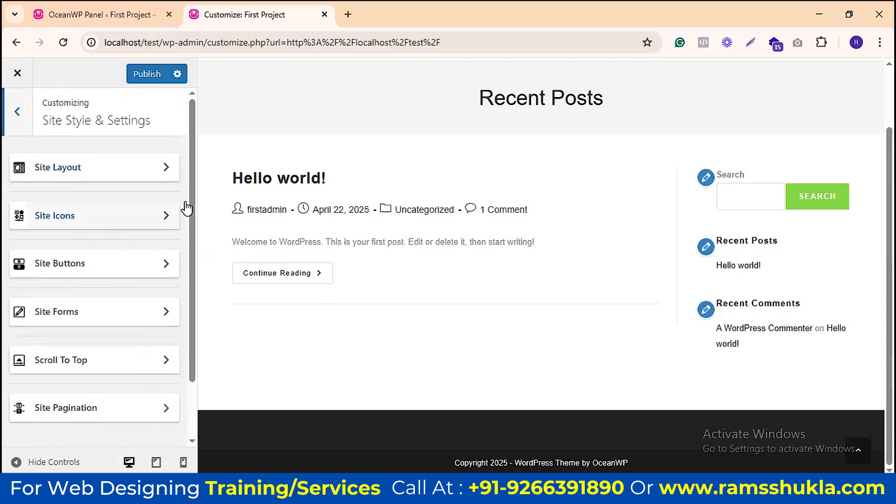
{"action": "left_click", "coordinate": [106, 176]}
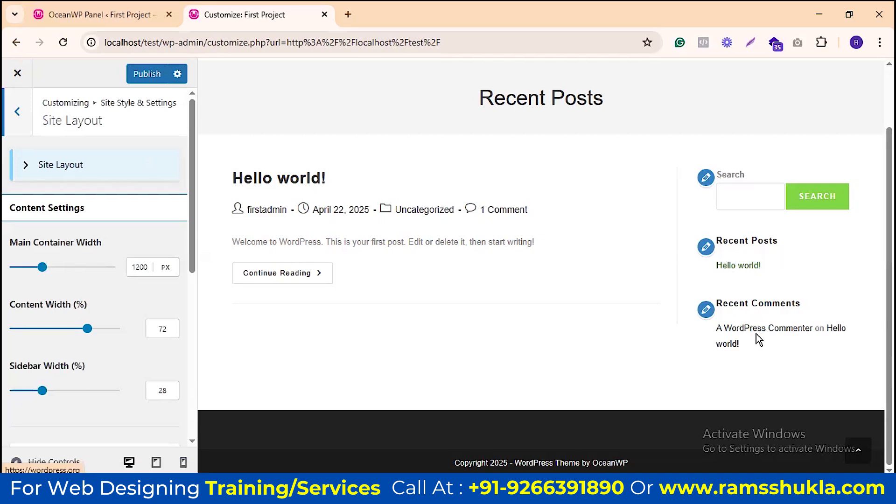
{"action": "scroll", "coordinate": [516, 302], "scroll_direction": "up", "scroll_amount": 2}
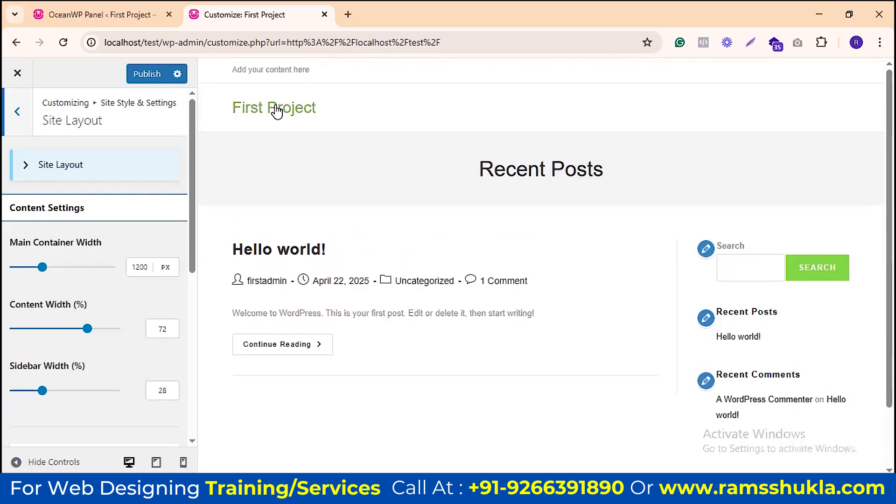
Step: Open the Sample Page preview from Pages in a new tab placed beside the Customizer
{"action": "left_click", "coordinate": [304, 116]}
{"action": "left_click", "coordinate": [94, 14]}
{"action": "left_click", "coordinate": [42, 252]}
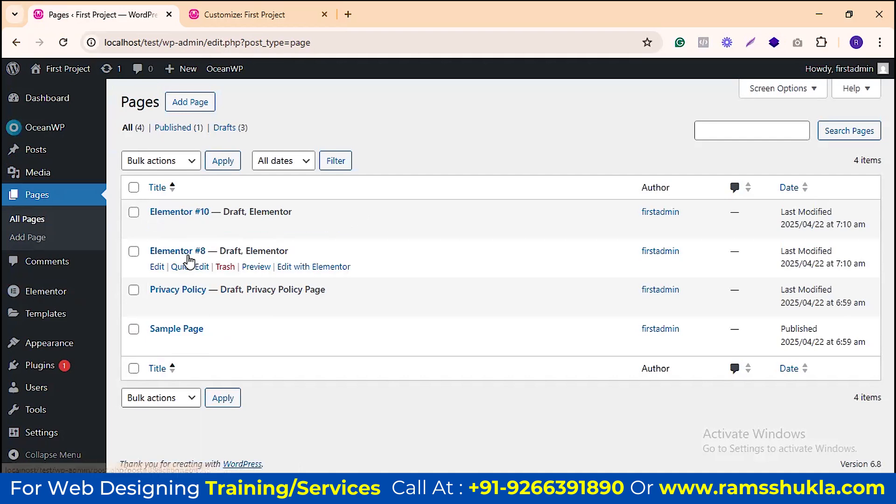
{"action": "right_click", "coordinate": [256, 228]}
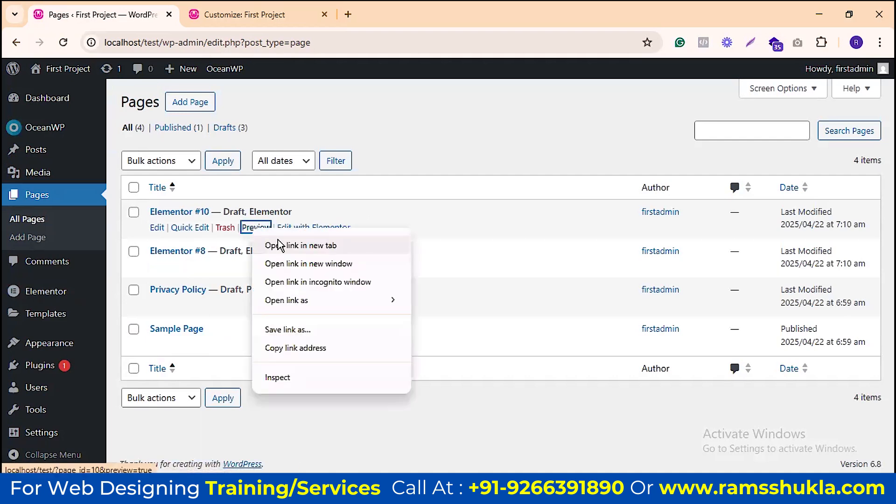
{"action": "left_click", "coordinate": [301, 245]}
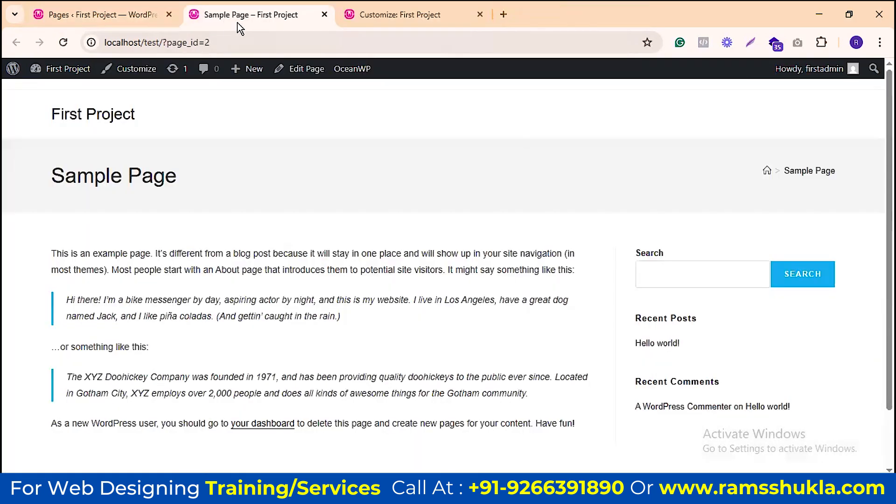
{"action": "left_click_drag", "start_coordinate": [248, 17], "coordinate": [415, 15]}
Step: Switch between the Customizer and the live Sample Page tab to compare them
{"action": "scroll", "coordinate": [482, 198], "scroll_direction": "down", "scroll_amount": 1}
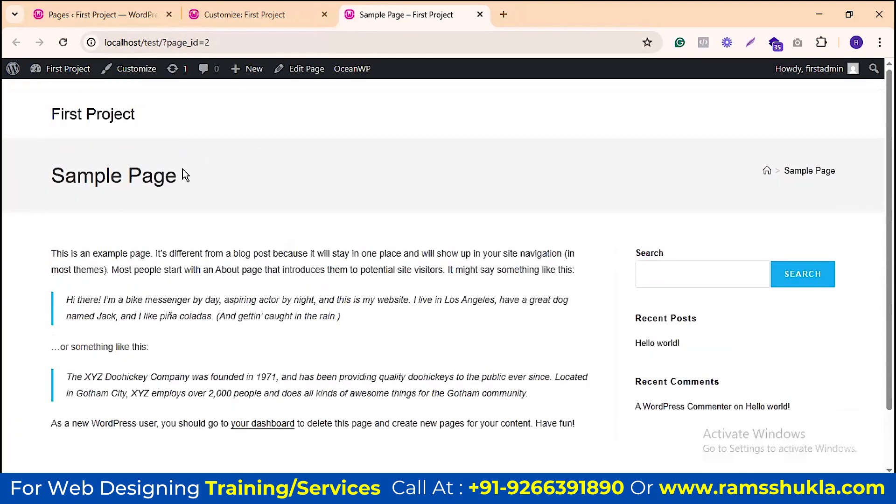
{"action": "left_click", "coordinate": [249, 12]}
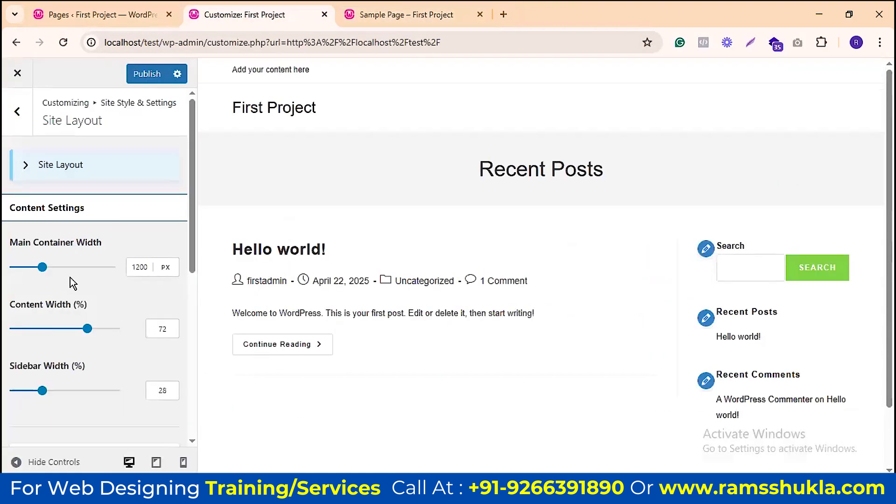
{"action": "left_click", "coordinate": [390, 13]}
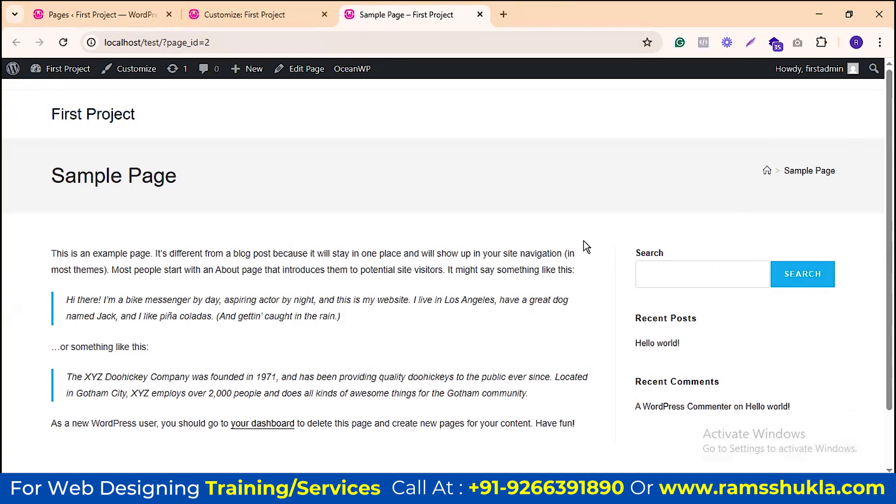
{"action": "scroll", "coordinate": [574, 205], "scroll_direction": "down", "scroll_amount": 1}
{"action": "scroll", "coordinate": [258, 165], "scroll_direction": "up", "scroll_amount": 1}
{"action": "left_click", "coordinate": [278, 16]}
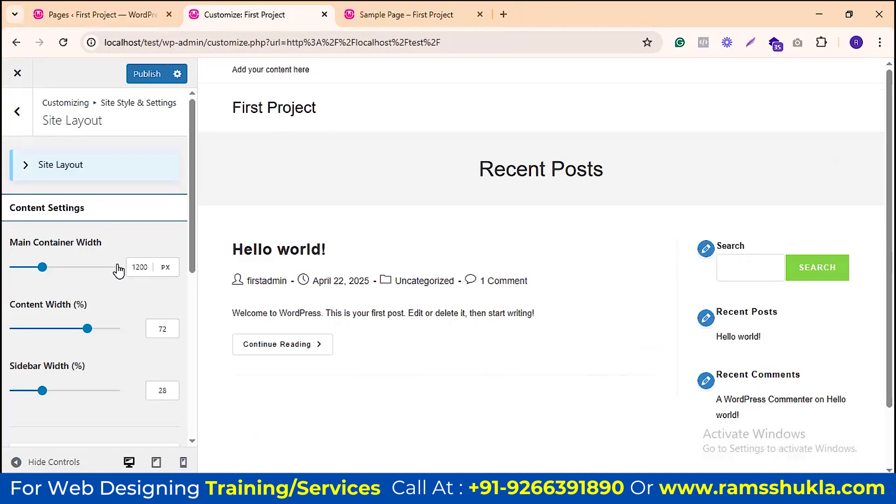
{"action": "left_click", "coordinate": [359, 10]}
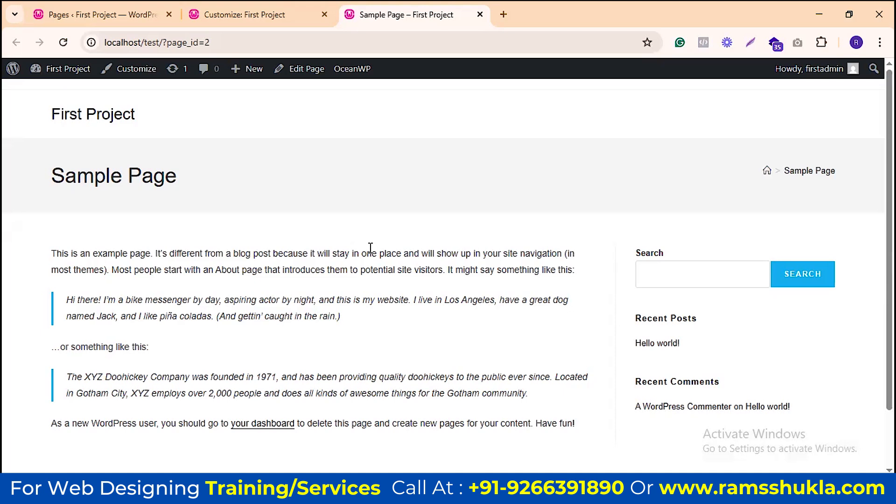
Step: Adjust the main container to about 1137 px and the content width to about 70%
{"action": "left_click", "coordinate": [251, 13]}
{"action": "left_click_drag", "start_coordinate": [42, 270], "coordinate": [29, 274]}
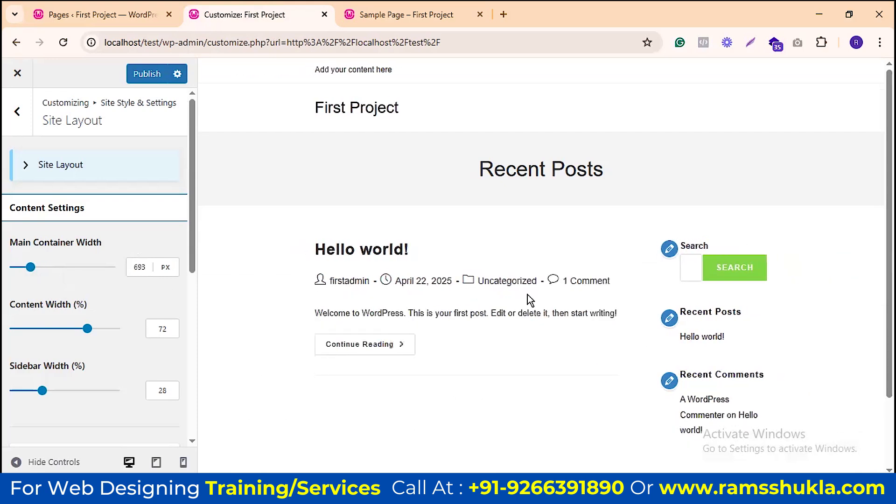
{"action": "scroll", "coordinate": [707, 230], "scroll_direction": "down", "scroll_amount": 2}
{"action": "scroll", "coordinate": [468, 191], "scroll_direction": "up", "scroll_amount": 2}
{"action": "left_click_drag", "start_coordinate": [30, 268], "coordinate": [39, 268]}
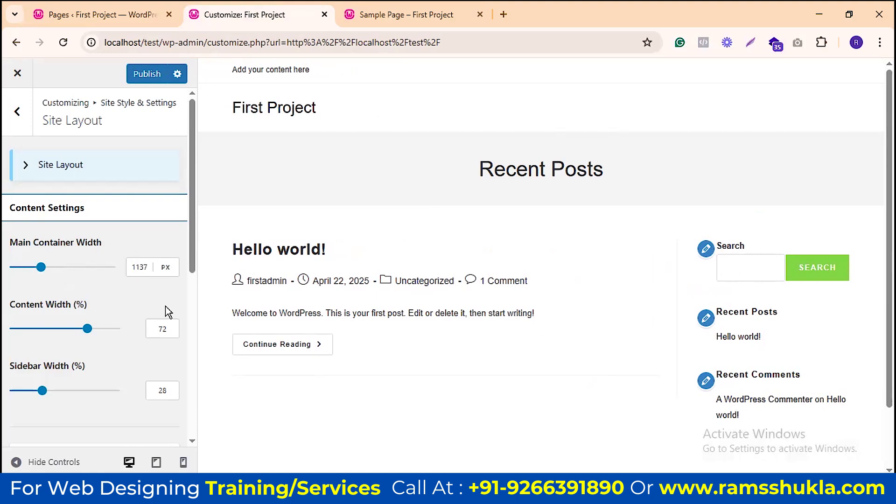
{"action": "scroll", "coordinate": [125, 273], "scroll_direction": "down", "scroll_amount": 1}
{"action": "scroll", "coordinate": [126, 270], "scroll_direction": "down", "scroll_amount": 3}
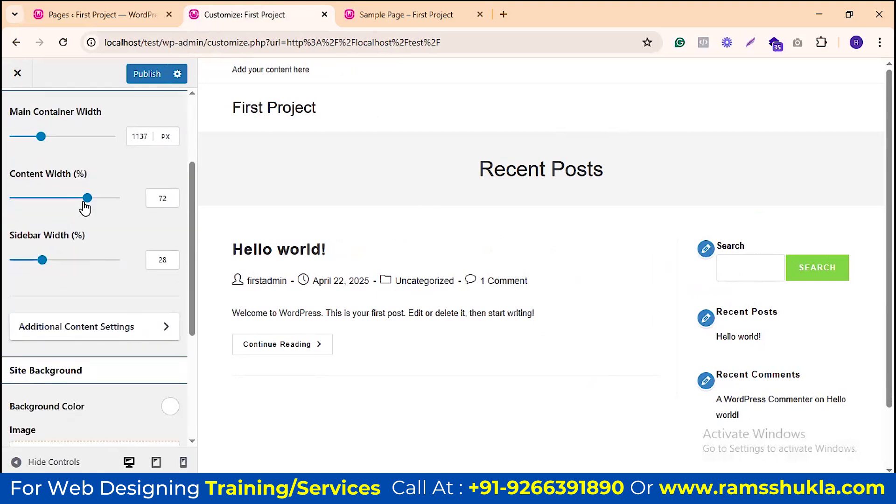
{"action": "left_click_drag", "start_coordinate": [84, 201], "coordinate": [48, 209]}
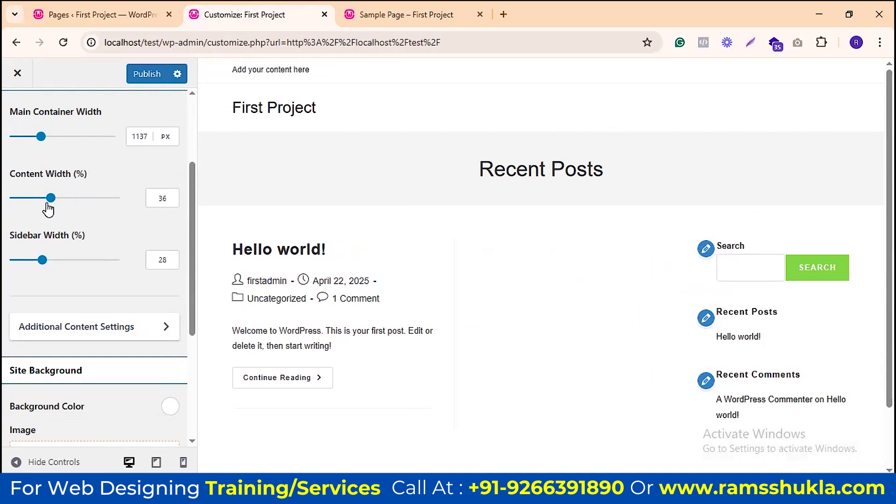
{"action": "left_click_drag", "start_coordinate": [52, 199], "coordinate": [82, 202]}
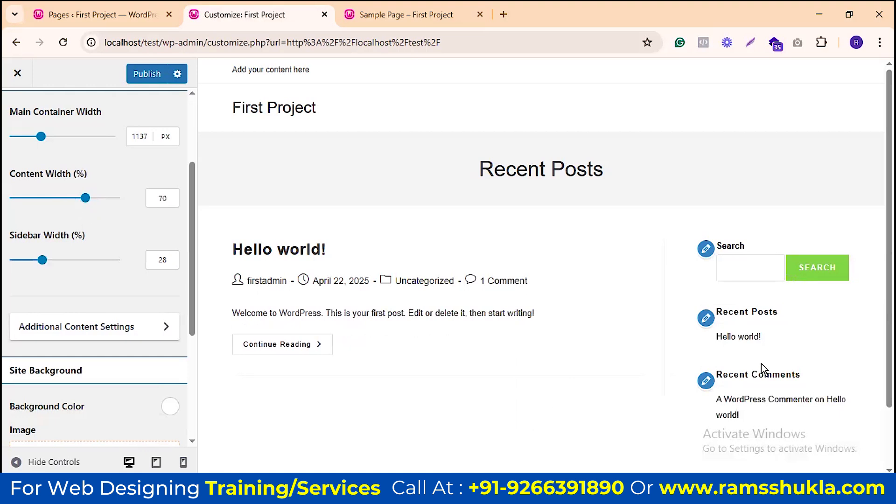
Step: Widen the sidebar to 43%, then narrow it back to 39%
{"action": "scroll", "coordinate": [765, 279], "scroll_direction": "down", "scroll_amount": 2}
{"action": "left_click_drag", "start_coordinate": [42, 260], "coordinate": [56, 262]}
{"action": "scroll", "coordinate": [621, 270], "scroll_direction": "down", "scroll_amount": 3}
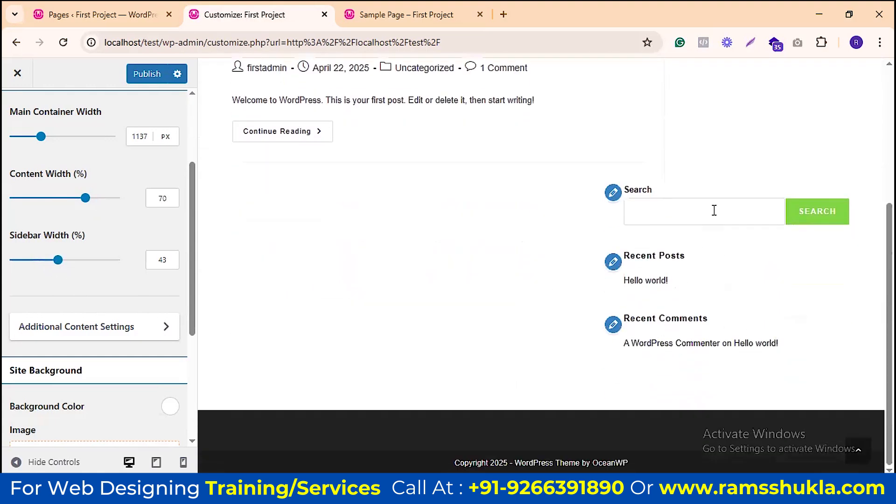
{"action": "left_click_drag", "start_coordinate": [55, 264], "coordinate": [51, 264]}
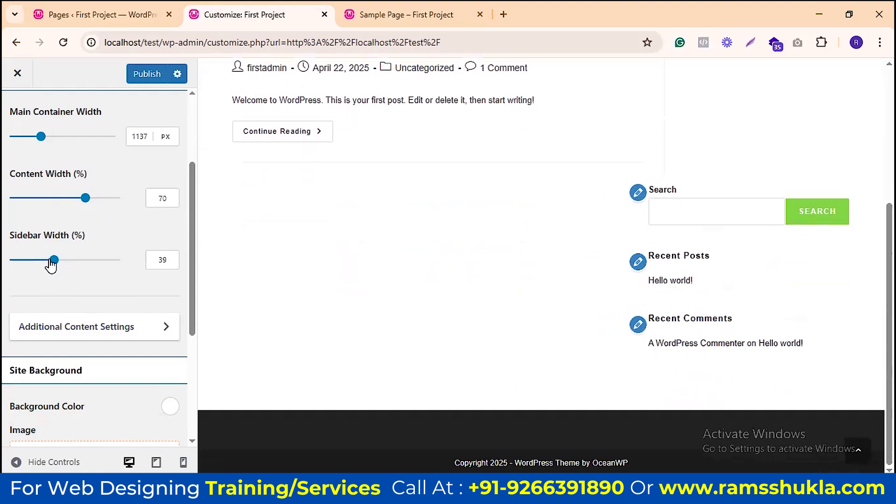
{"action": "scroll", "coordinate": [96, 251], "scroll_direction": "up", "scroll_amount": 3}
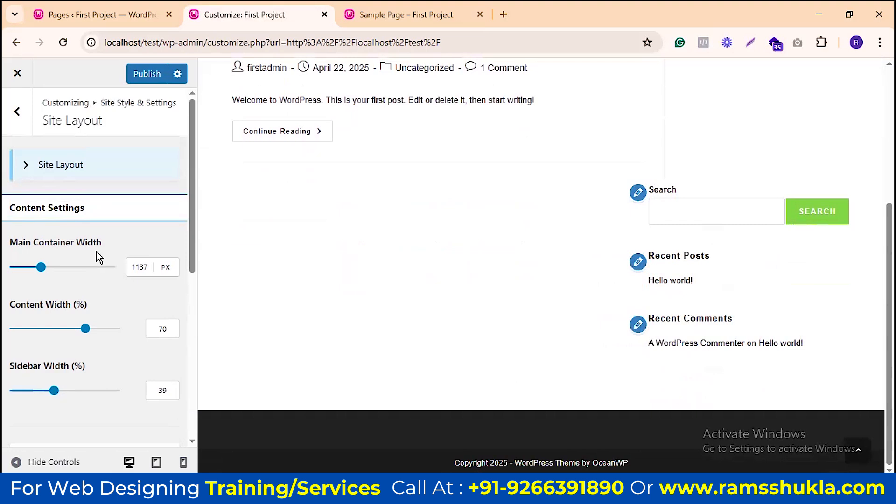
{"action": "scroll", "coordinate": [488, 62], "scroll_direction": "up", "scroll_amount": 3}
Step: Check the Sample Page tab and return to the Customizer
{"action": "left_click", "coordinate": [406, 15]}
{"action": "scroll", "coordinate": [726, 252], "scroll_direction": "down", "scroll_amount": 3}
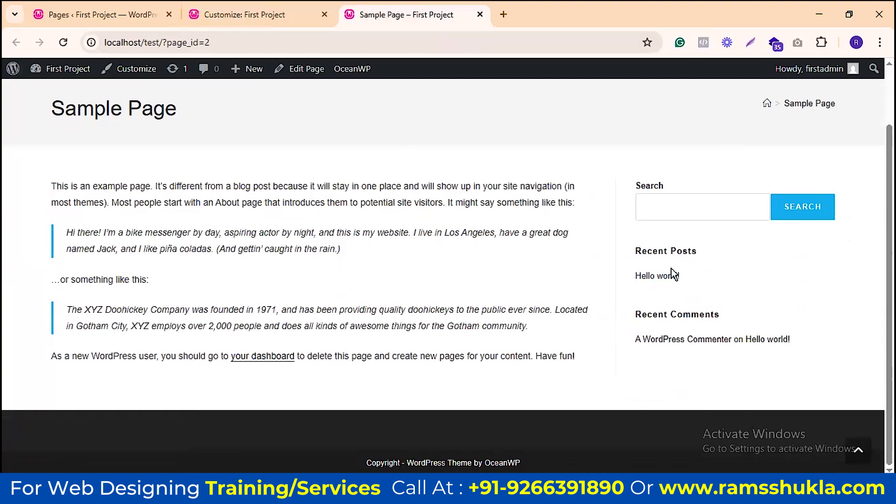
{"action": "left_click", "coordinate": [242, 11]}
{"action": "scroll", "coordinate": [36, 296], "scroll_direction": "down", "scroll_amount": 2}
{"action": "scroll", "coordinate": [134, 260], "scroll_direction": "down", "scroll_amount": 4}
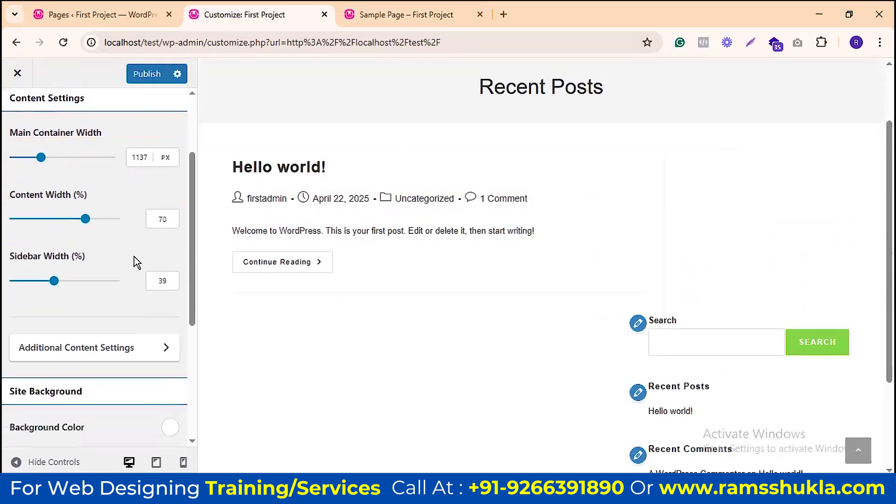
Step: Navigate back to Site Style & Settings and reload the Customizer, discarding unsaved changes
{"action": "left_click", "coordinate": [120, 204]}
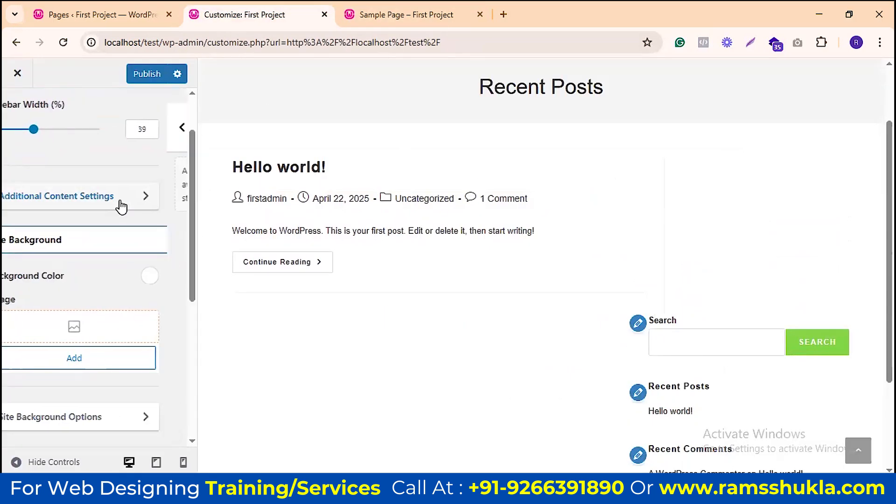
{"action": "left_click", "coordinate": [18, 133]}
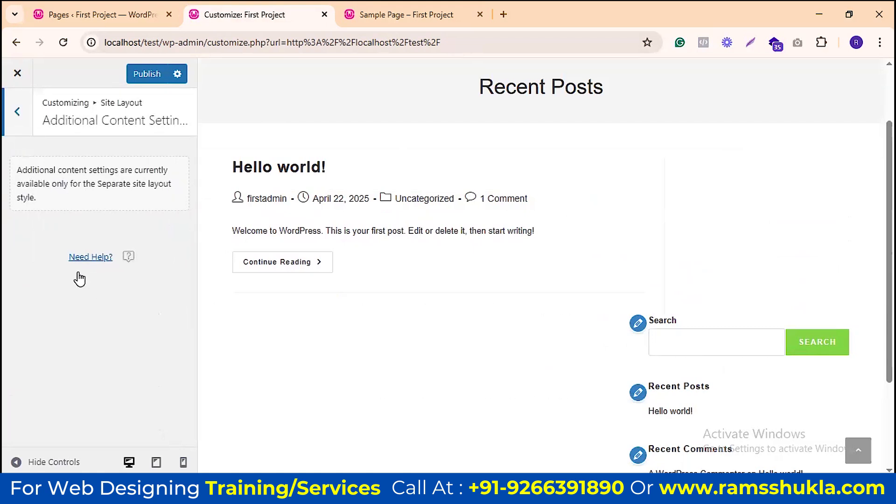
{"action": "left_click", "coordinate": [16, 112]}
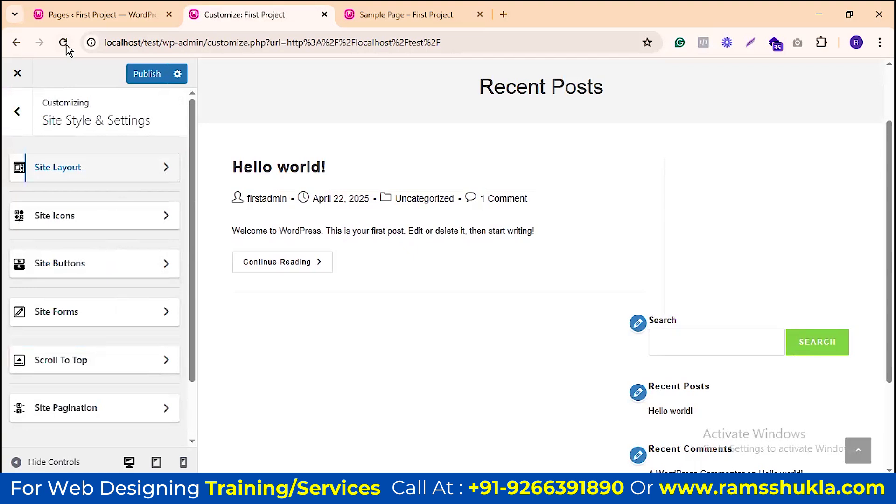
{"action": "left_click", "coordinate": [63, 42]}
{"action": "left_click", "coordinate": [504, 126]}
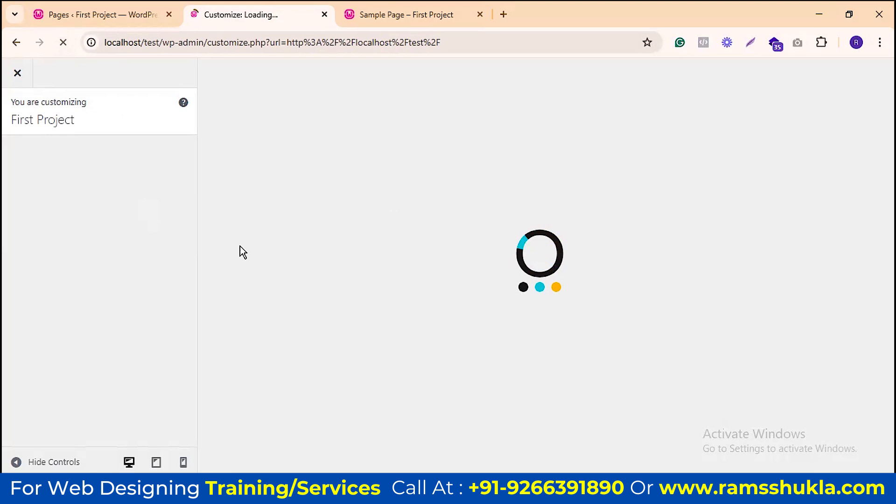
Step: Reopen Site Style & Settings > Site Layout and scroll down to Site Background
{"action": "left_click", "coordinate": [171, 198]}
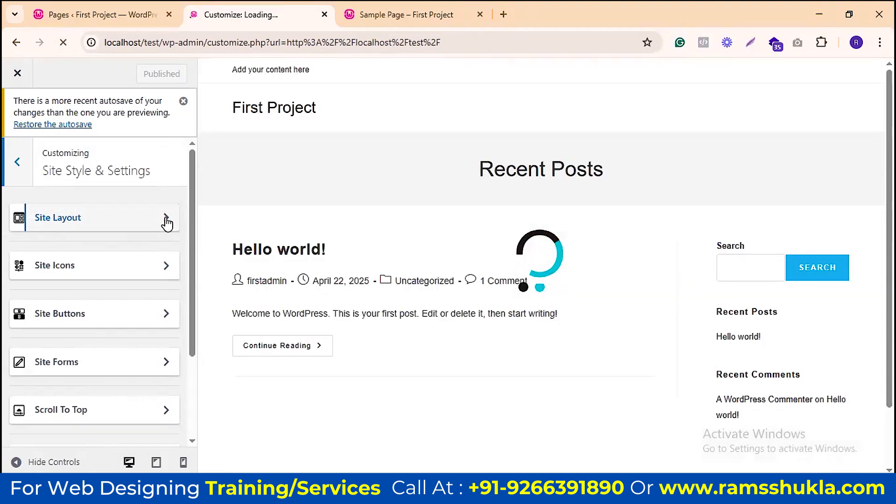
{"action": "left_click", "coordinate": [167, 223]}
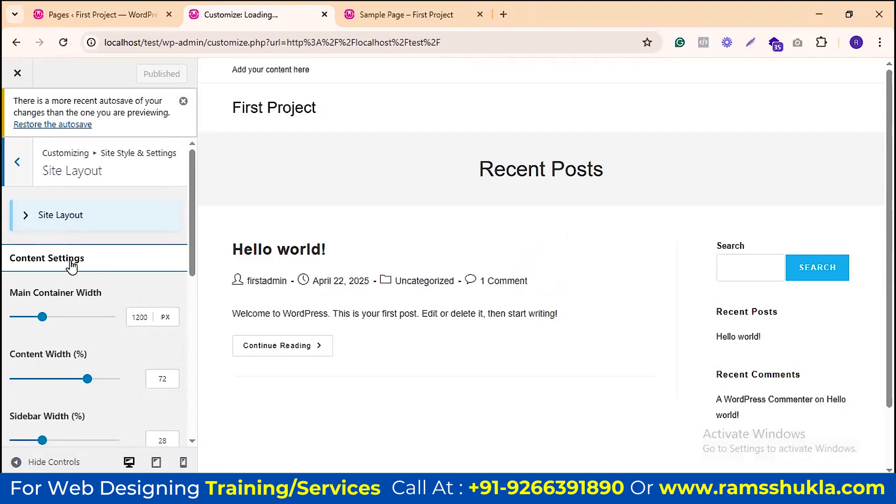
{"action": "scroll", "coordinate": [180, 224], "scroll_direction": "down", "scroll_amount": 3}
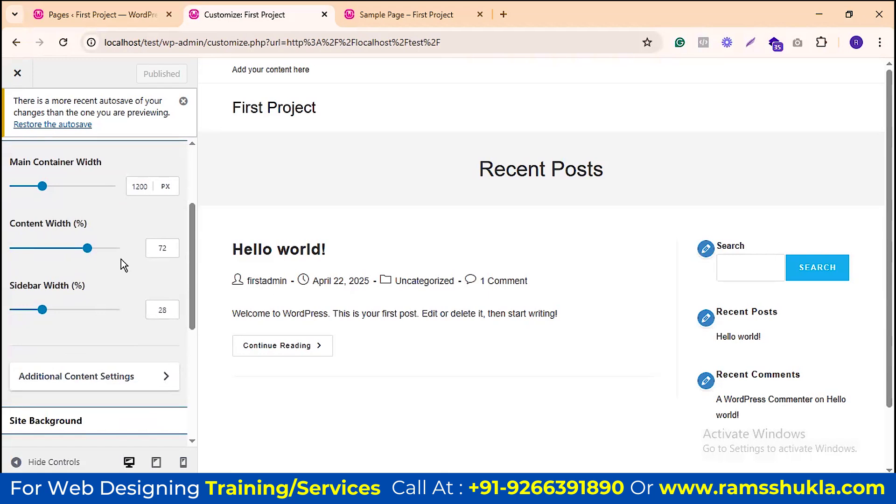
{"action": "scroll", "coordinate": [56, 380], "scroll_direction": "down", "scroll_amount": 4}
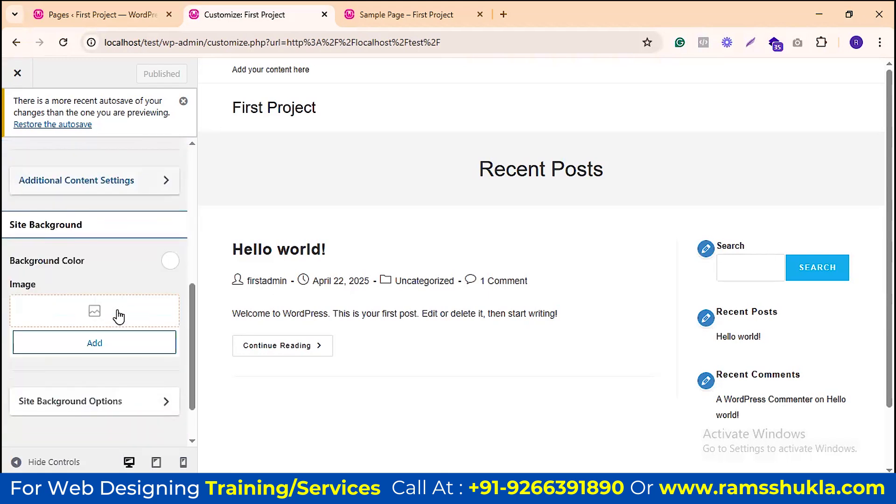
{"action": "scroll", "coordinate": [101, 198], "scroll_direction": "down", "scroll_amount": 1}
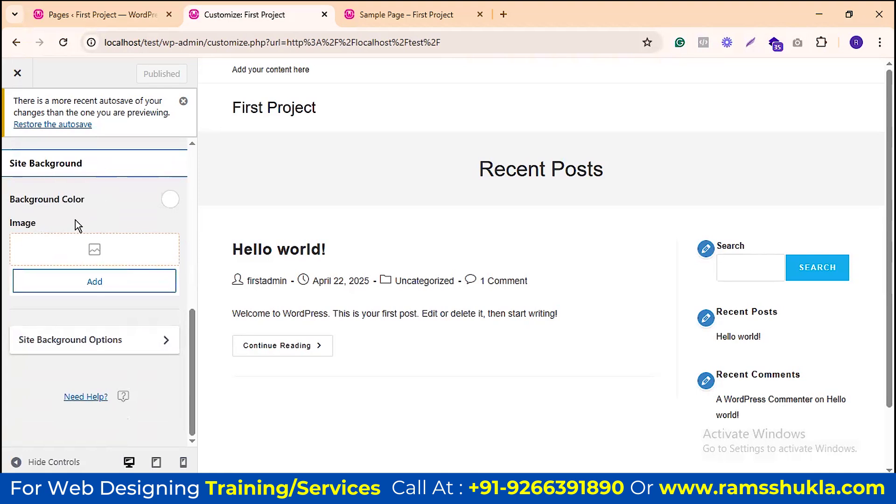
Step: Try red and dark red (#871F1F) site background colours, then reset the background colour to default
{"action": "left_click", "coordinate": [169, 199]}
{"action": "left_click", "coordinate": [142, 270]}
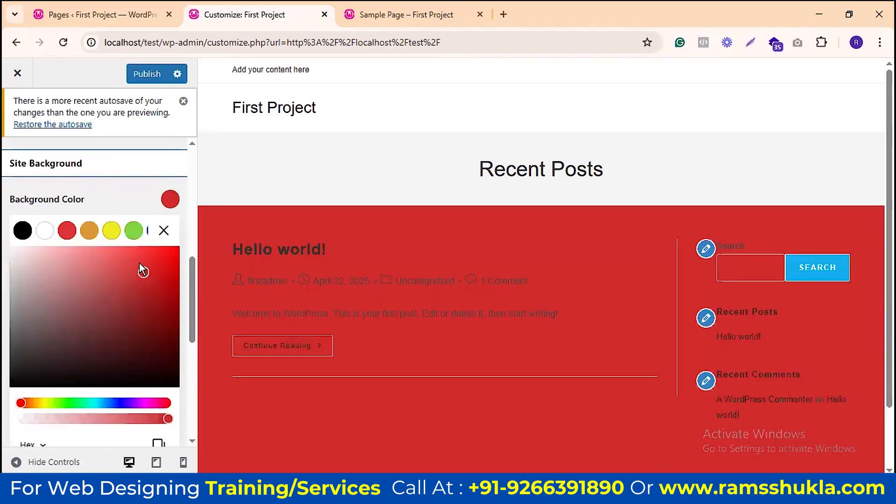
{"action": "left_click", "coordinate": [118, 253]}
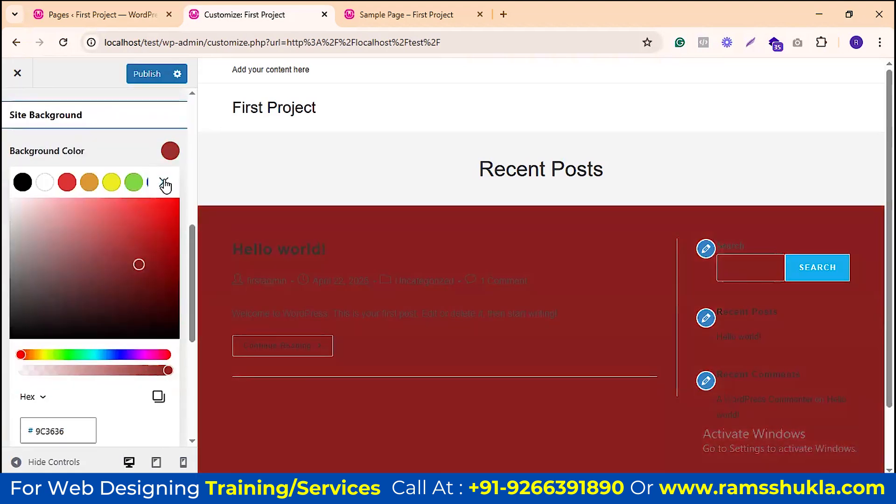
{"action": "left_click", "coordinate": [164, 181]}
{"action": "left_click", "coordinate": [169, 200]}
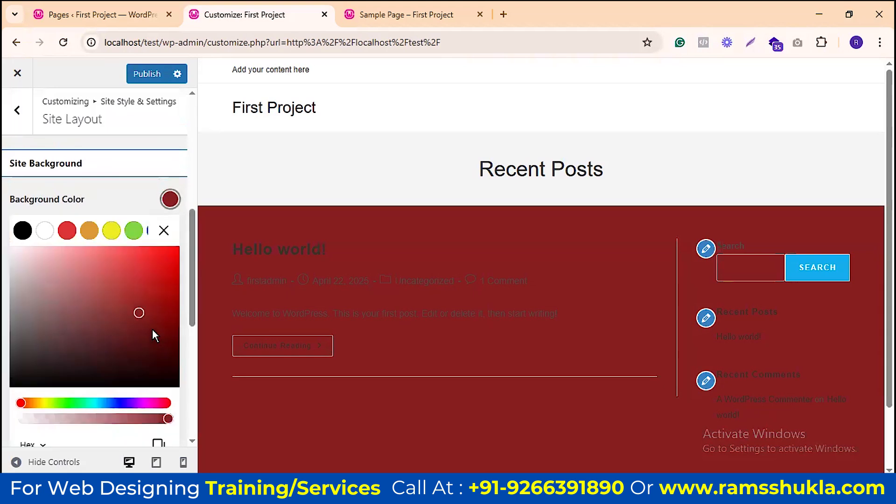
{"action": "scroll", "coordinate": [154, 332], "scroll_direction": "down", "scroll_amount": 4}
{"action": "left_click", "coordinate": [158, 329]}
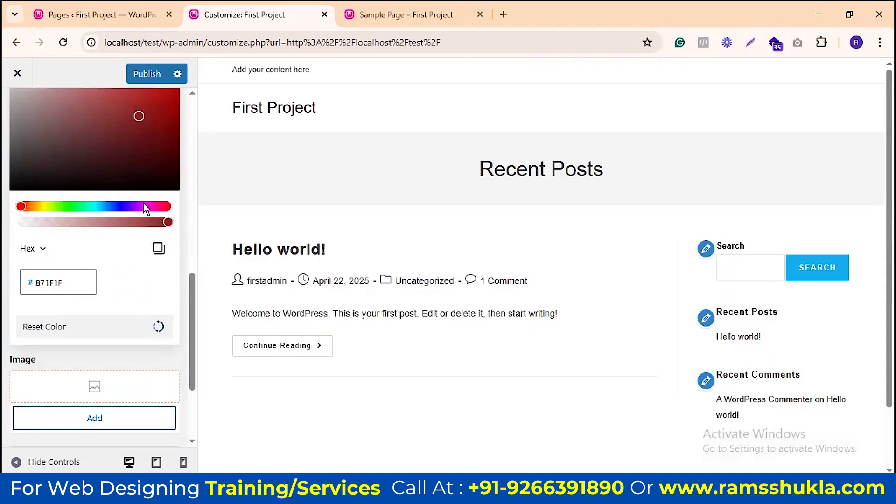
{"action": "scroll", "coordinate": [144, 202], "scroll_direction": "up", "scroll_amount": 4}
Step: Upload pexels-pixabay-290597 from Downloads and add it as the site background image
{"action": "left_click", "coordinate": [161, 230]}
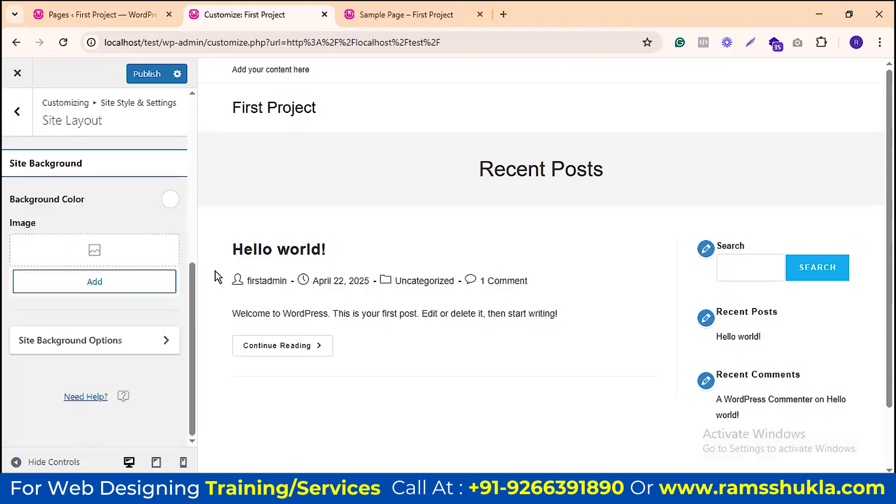
{"action": "left_click", "coordinate": [94, 252]}
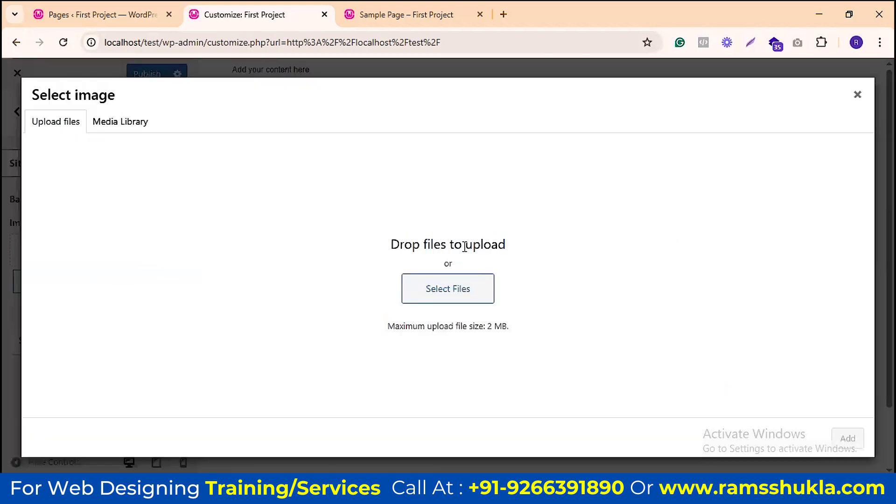
{"action": "left_click", "coordinate": [114, 125]}
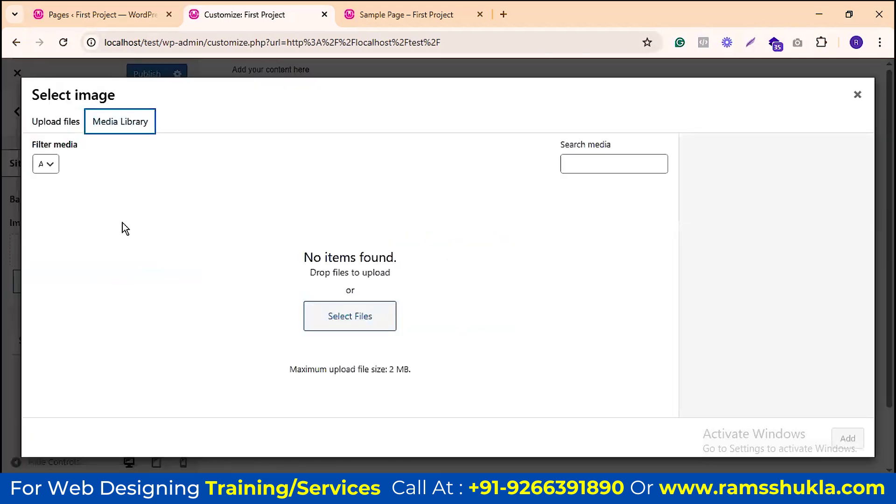
{"action": "left_click", "coordinate": [68, 122]}
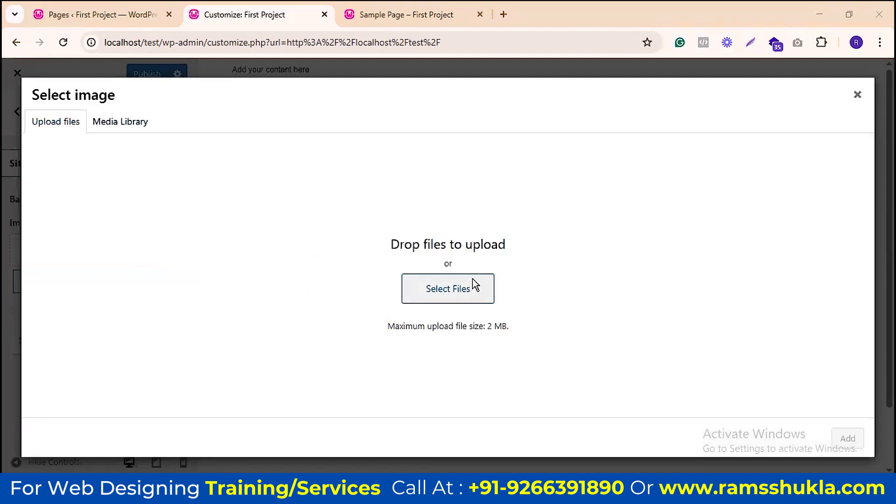
{"action": "left_click", "coordinate": [473, 285]}
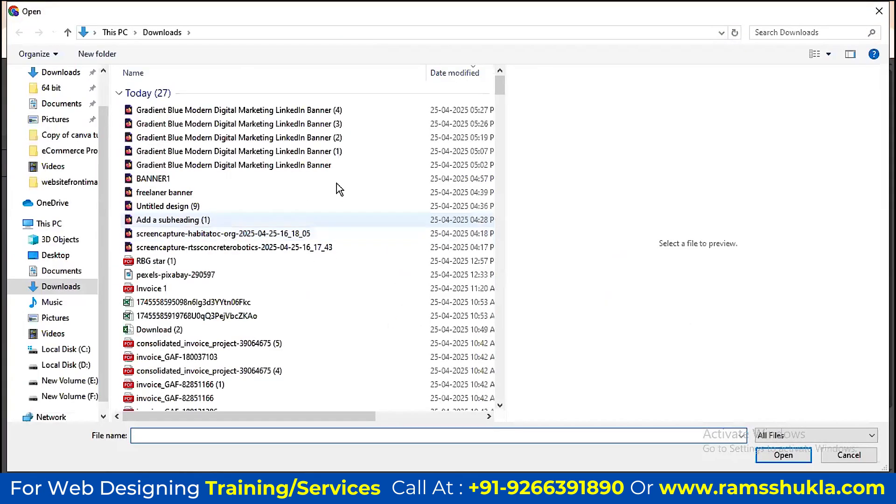
{"action": "left_click", "coordinate": [239, 111]}
{"action": "left_click", "coordinate": [194, 275]}
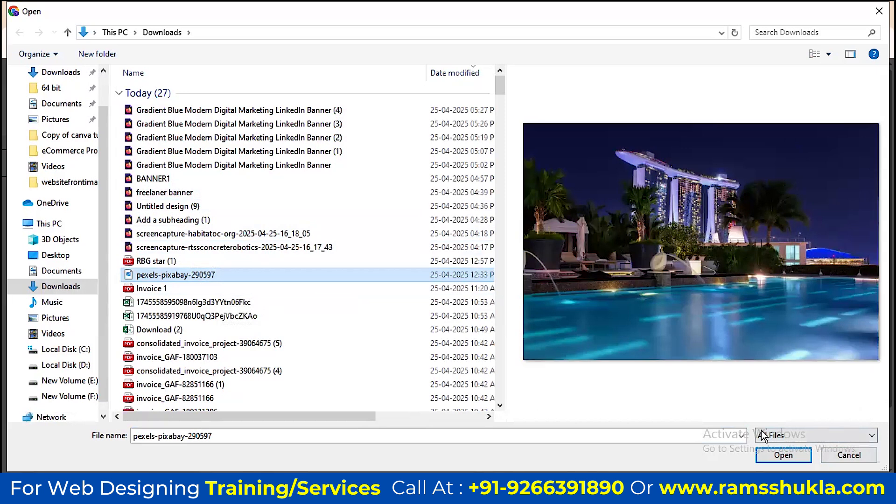
{"action": "left_click", "coordinate": [784, 455]}
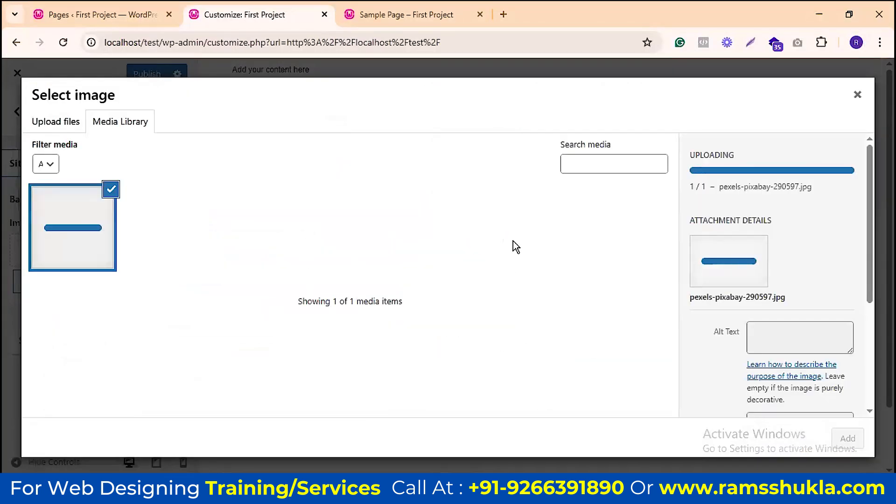
{"action": "left_click", "coordinate": [848, 439]}
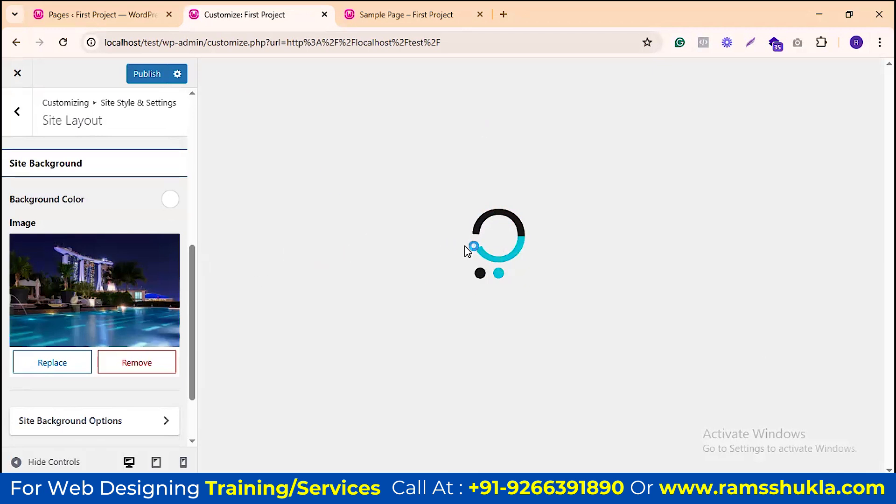
{"action": "scroll", "coordinate": [100, 293], "scroll_direction": "down", "scroll_amount": 2}
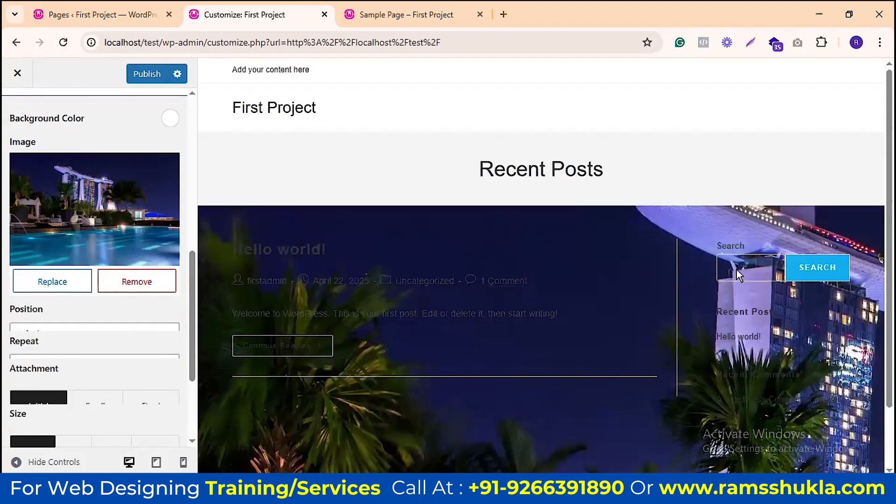
Step: Try Top Left and Top Center background image positions, then set Position back to Default
{"action": "scroll", "coordinate": [737, 269], "scroll_direction": "down", "scroll_amount": 3}
{"action": "scroll", "coordinate": [537, 218], "scroll_direction": "up", "scroll_amount": 3}
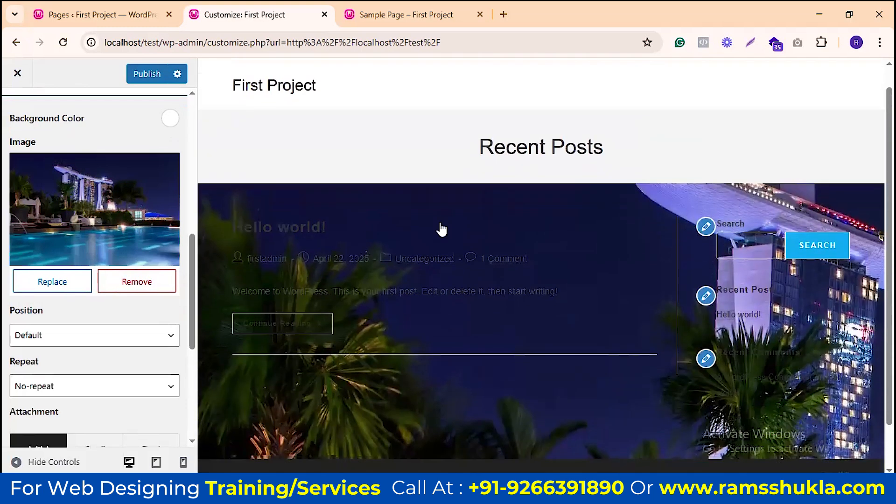
{"action": "scroll", "coordinate": [441, 229], "scroll_direction": "down", "scroll_amount": 1}
{"action": "scroll", "coordinate": [114, 310], "scroll_direction": "down", "scroll_amount": 1}
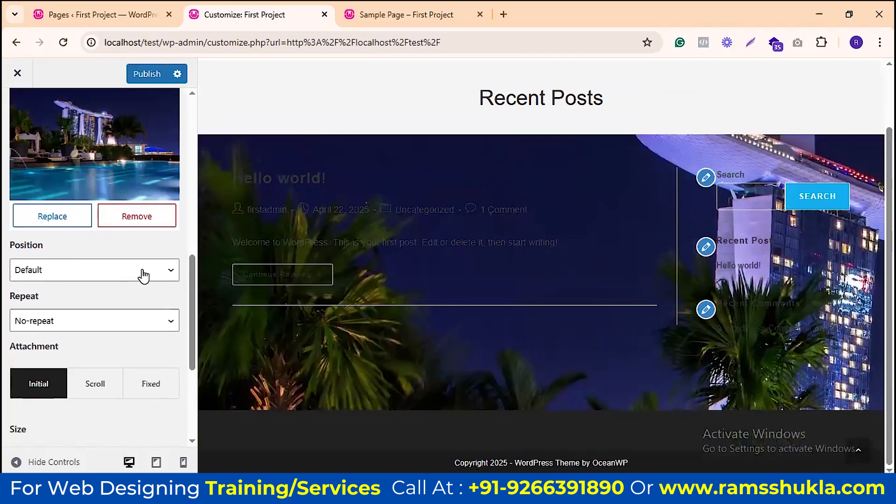
{"action": "left_click", "coordinate": [140, 273]}
{"action": "left_click", "coordinate": [67, 304]}
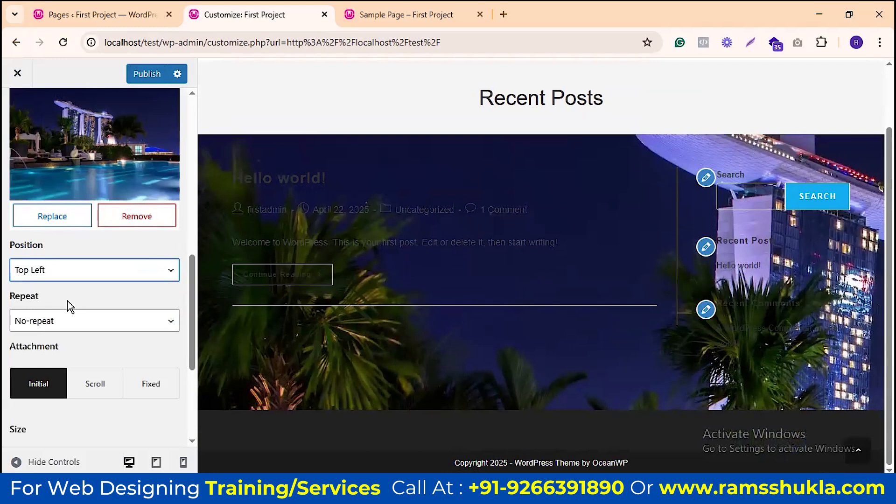
{"action": "left_click", "coordinate": [99, 275]}
{"action": "left_click", "coordinate": [53, 322]}
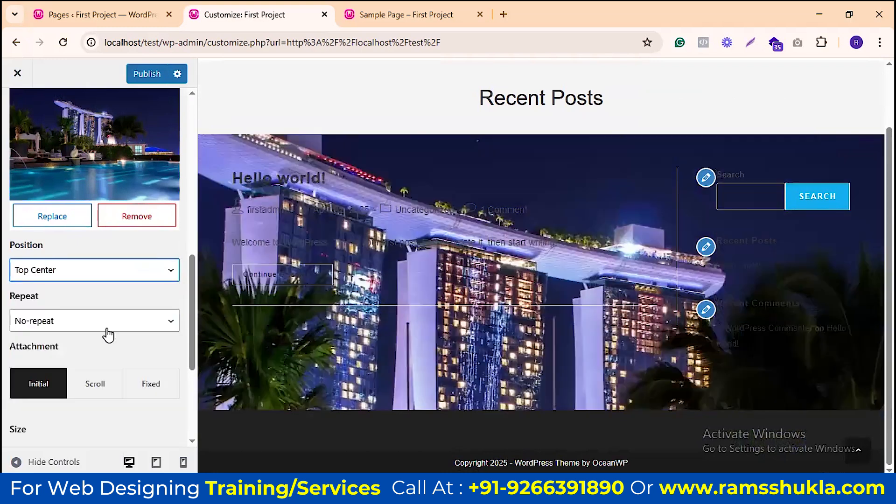
{"action": "left_click", "coordinate": [116, 274]}
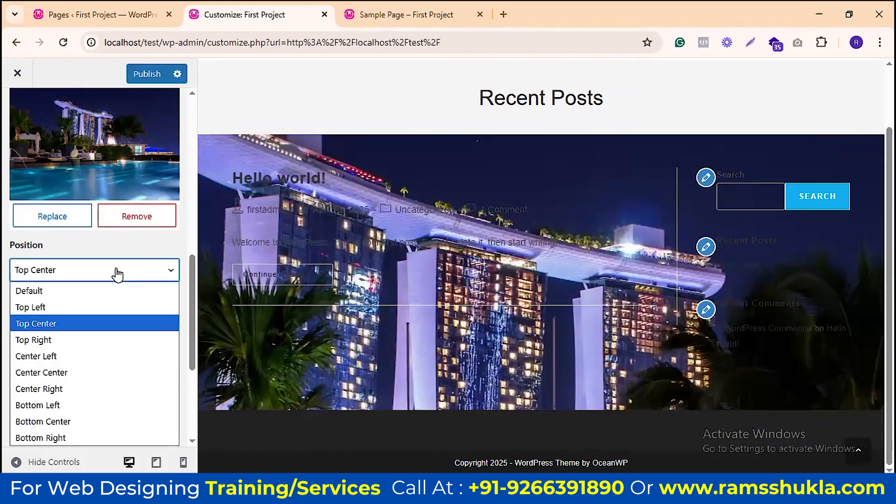
{"action": "left_click", "coordinate": [66, 289]}
Step: Keep the background image Repeat set to No-repeat
{"action": "left_click", "coordinate": [119, 326]}
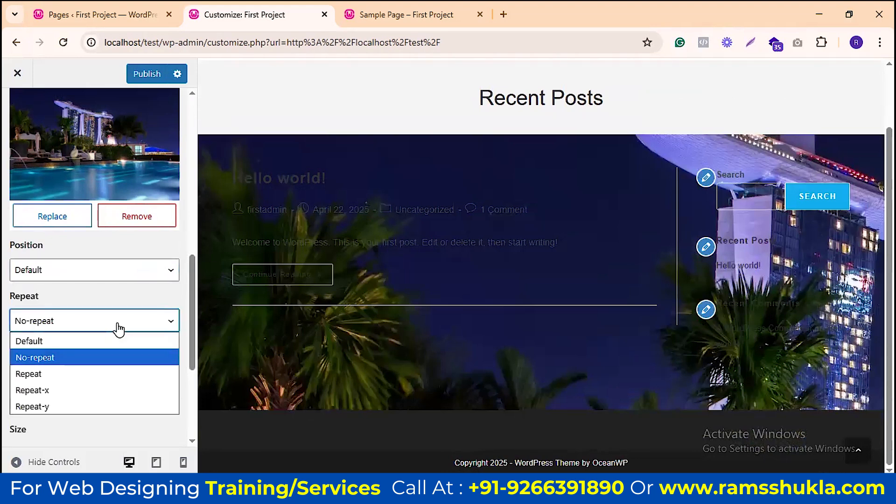
{"action": "left_click", "coordinate": [119, 329]}
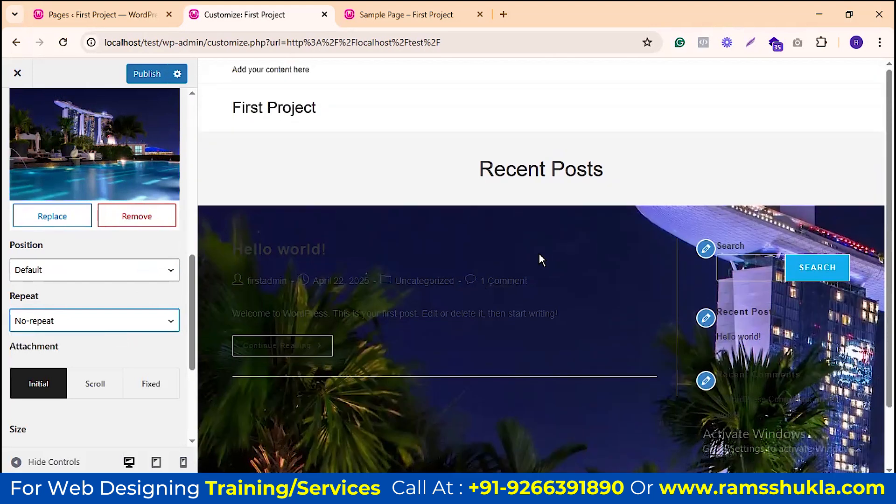
{"action": "scroll", "coordinate": [109, 271], "scroll_direction": "down", "scroll_amount": 3}
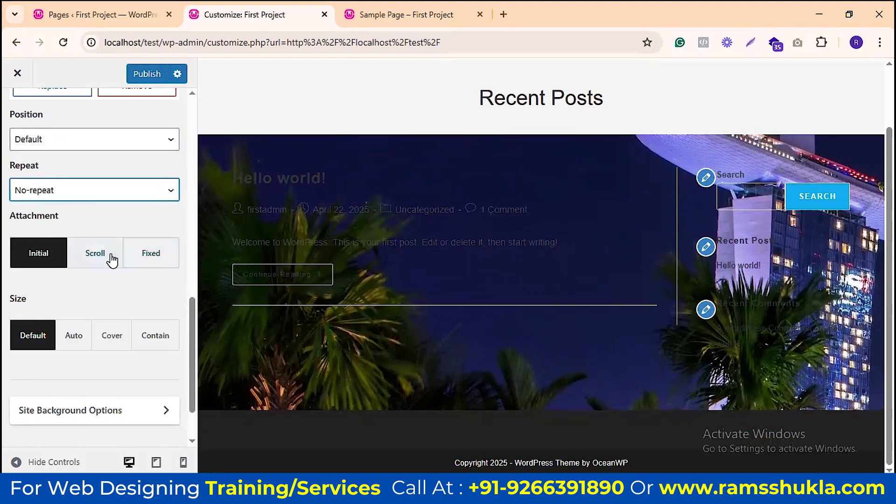
Step: Set the background image attachment to Scroll, then to Fixed
{"action": "left_click", "coordinate": [111, 255]}
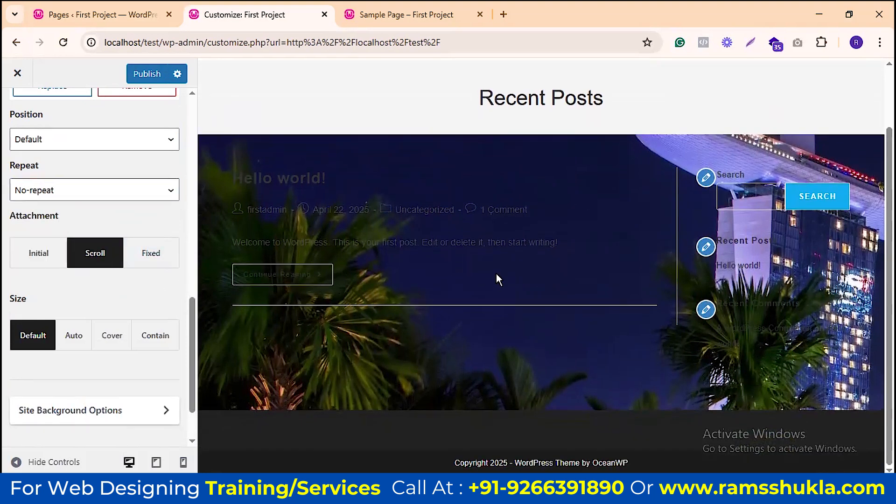
{"action": "left_click", "coordinate": [161, 259]}
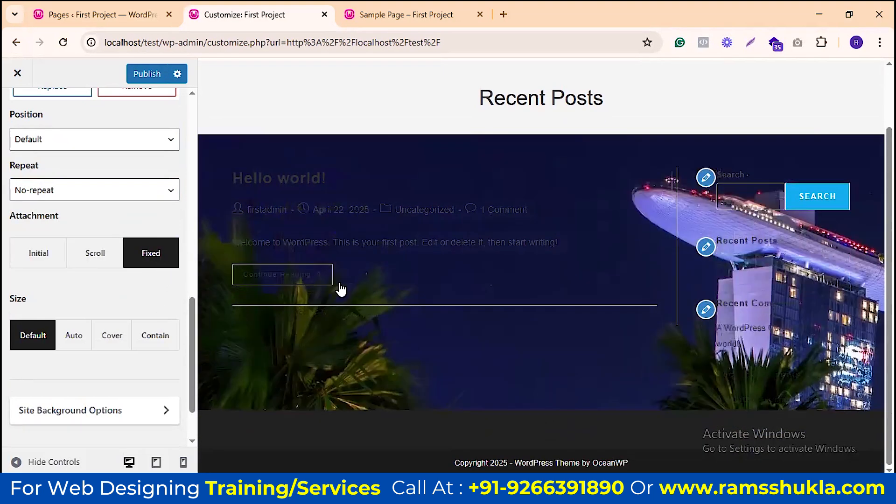
{"action": "scroll", "coordinate": [514, 228], "scroll_direction": "up", "scroll_amount": 2}
{"action": "scroll", "coordinate": [508, 239], "scroll_direction": "down", "scroll_amount": 2}
{"action": "scroll", "coordinate": [507, 240], "scroll_direction": "up", "scroll_amount": 1}
{"action": "scroll", "coordinate": [508, 240], "scroll_direction": "down", "scroll_amount": 1}
{"action": "scroll", "coordinate": [506, 238], "scroll_direction": "up", "scroll_amount": 1}
{"action": "scroll", "coordinate": [504, 241], "scroll_direction": "down", "scroll_amount": 1}
{"action": "scroll", "coordinate": [492, 240], "scroll_direction": "up", "scroll_amount": 1}
{"action": "scroll", "coordinate": [493, 261], "scroll_direction": "up", "scroll_amount": 2}
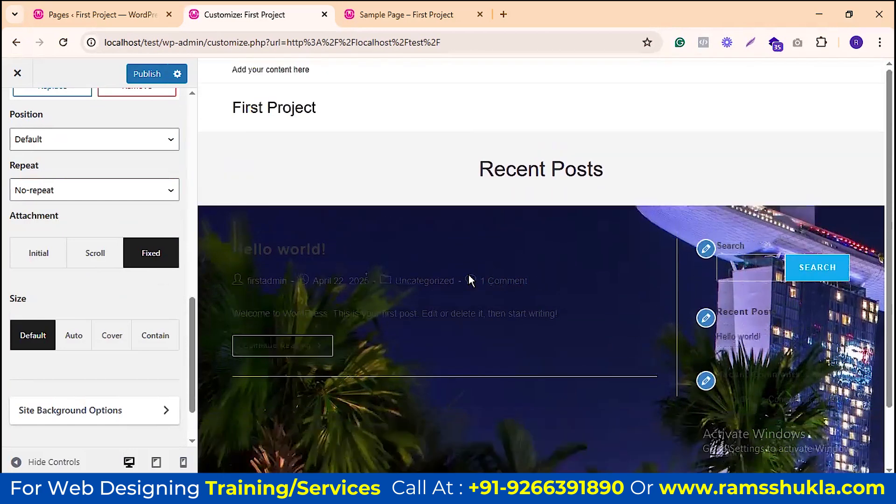
{"action": "scroll", "coordinate": [471, 281], "scroll_direction": "down", "scroll_amount": 3}
{"action": "scroll", "coordinate": [90, 283], "scroll_direction": "down", "scroll_amount": 2}
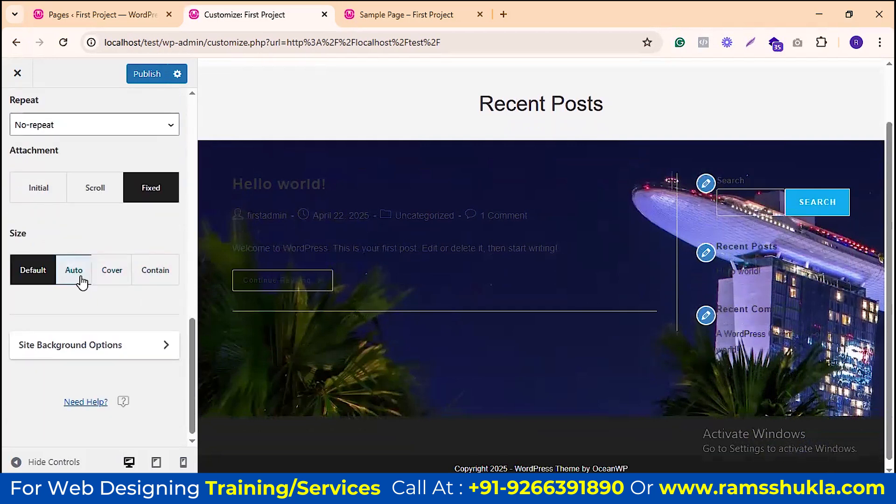
Step: Try Cover and Contain background sizes, finishing on Cover
{"action": "left_click", "coordinate": [107, 276]}
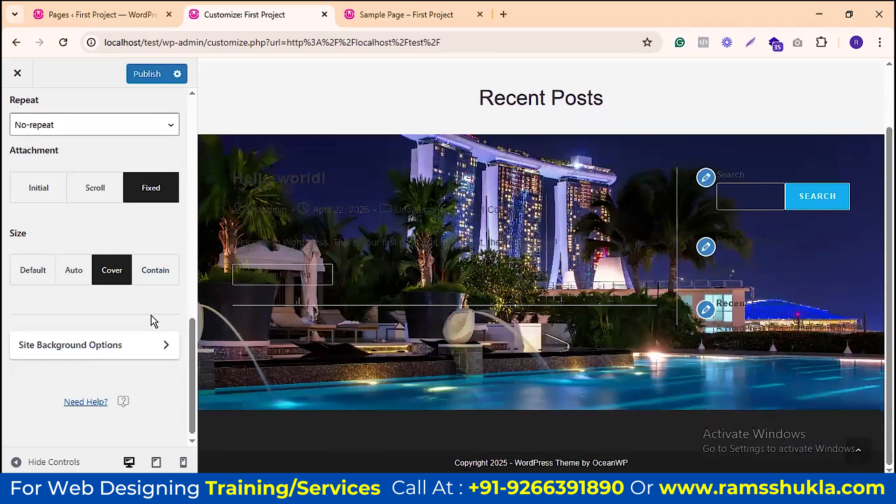
{"action": "left_click", "coordinate": [163, 286]}
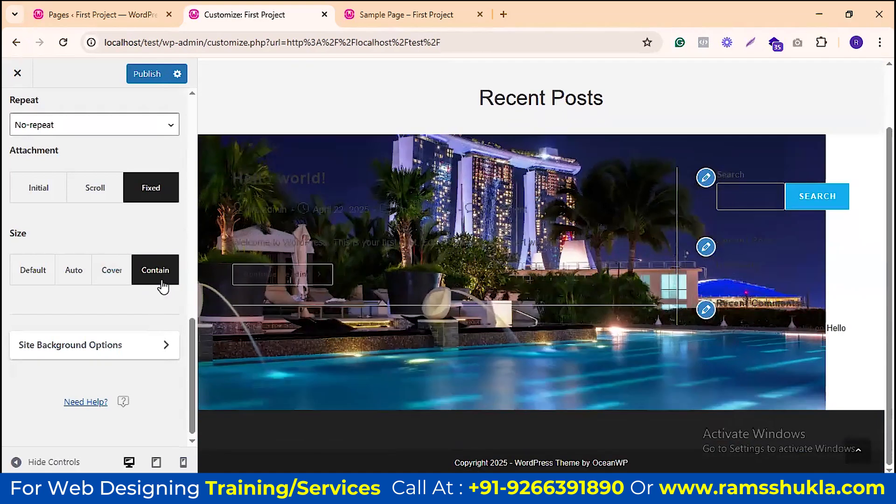
{"action": "left_click", "coordinate": [104, 277]}
{"action": "scroll", "coordinate": [138, 299], "scroll_direction": "down", "scroll_amount": 1}
{"action": "scroll", "coordinate": [96, 270], "scroll_direction": "up", "scroll_amount": 3}
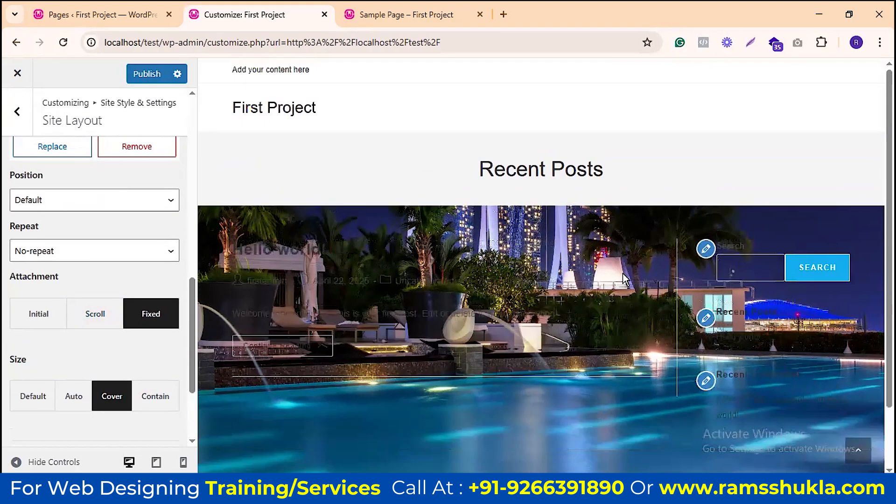
{"action": "scroll", "coordinate": [90, 286], "scroll_direction": "down", "scroll_amount": 3}
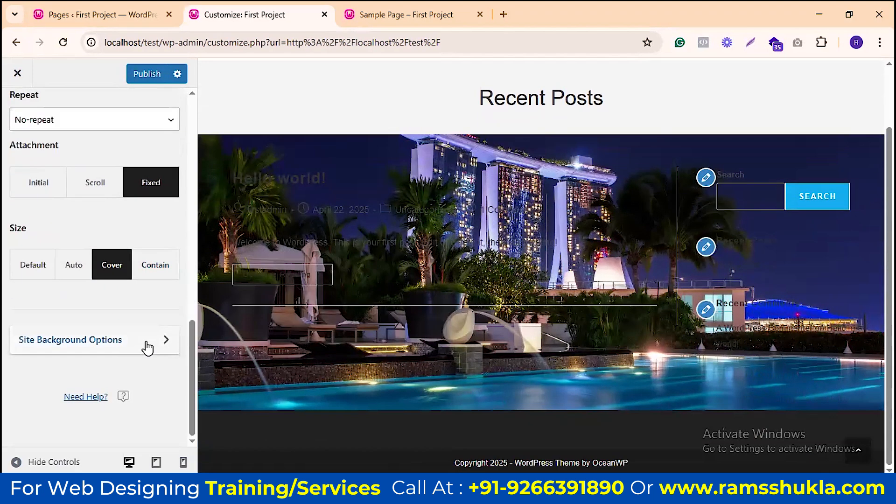
Step: Glance at the Site Background Options, then remove the pool photo from the background Image
{"action": "left_click", "coordinate": [156, 345]}
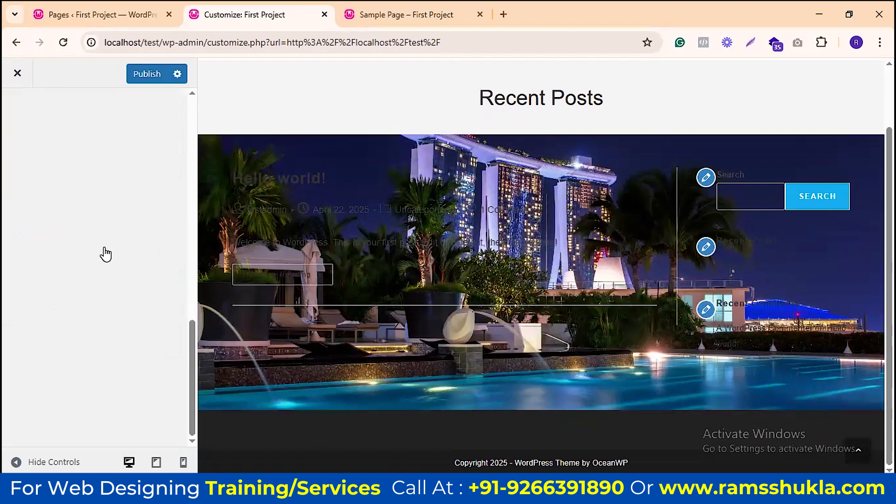
{"action": "left_click", "coordinate": [17, 111]}
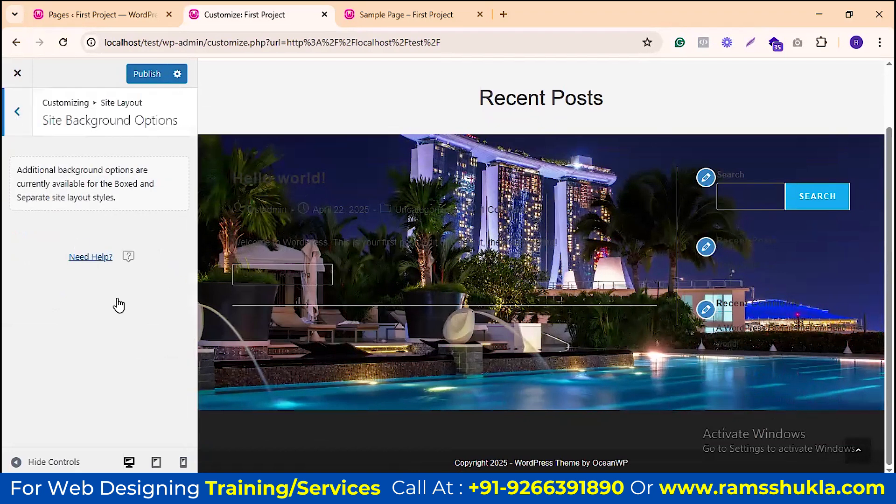
{"action": "scroll", "coordinate": [83, 303], "scroll_direction": "down", "scroll_amount": 5}
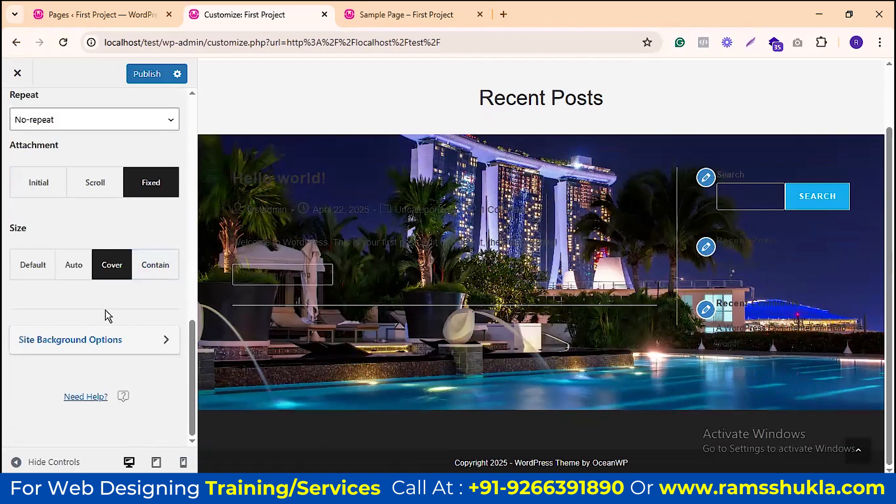
{"action": "scroll", "coordinate": [79, 219], "scroll_direction": "up", "scroll_amount": 5}
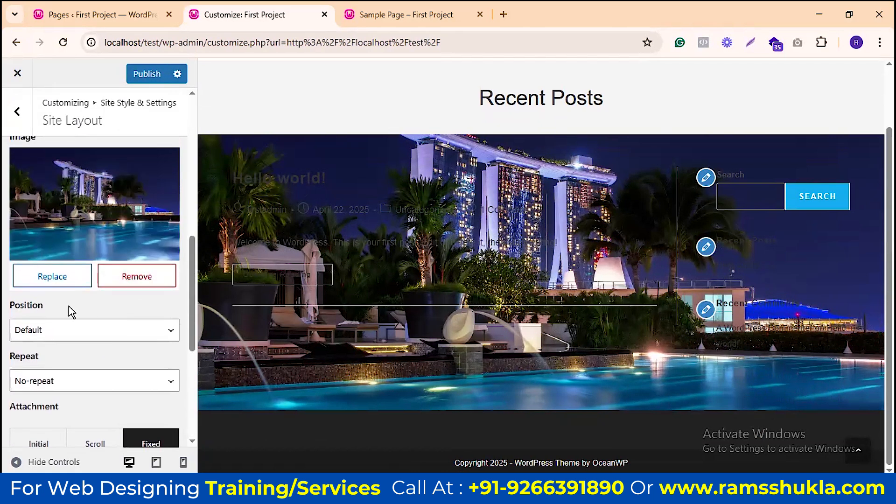
{"action": "left_click", "coordinate": [132, 279]}
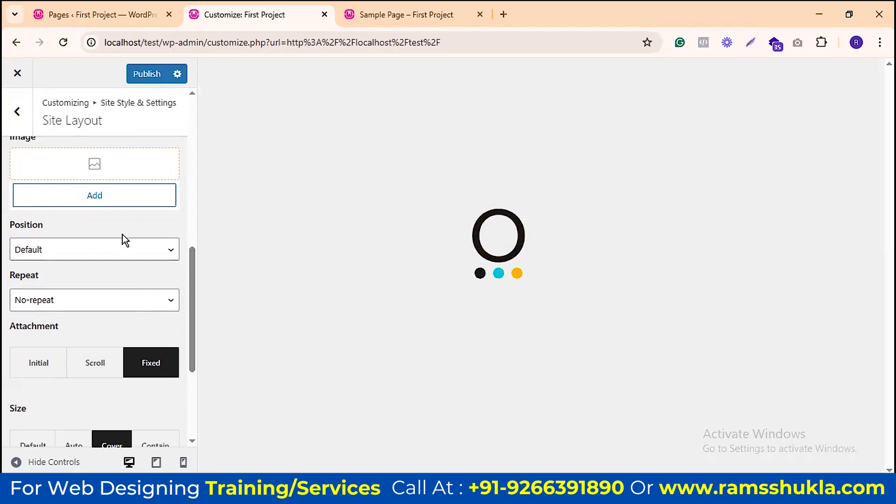
{"action": "scroll", "coordinate": [123, 234], "scroll_direction": "up", "scroll_amount": 8}
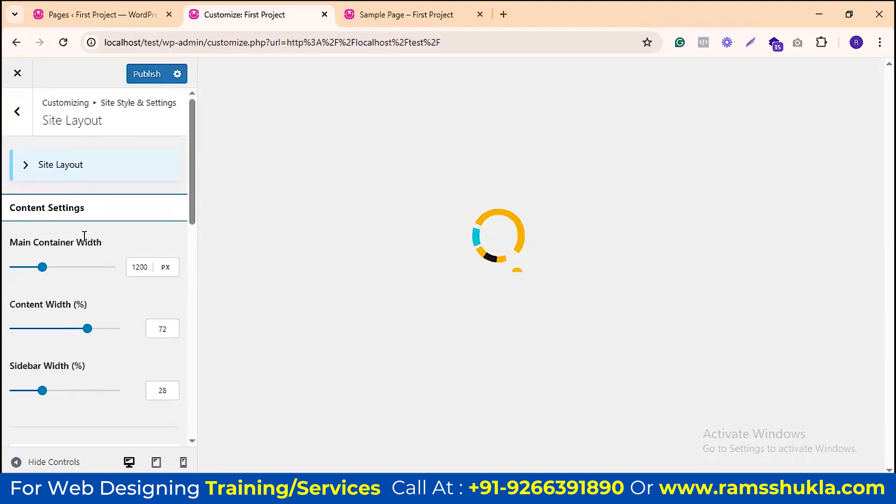
{"action": "scroll", "coordinate": [121, 256], "scroll_direction": "down", "scroll_amount": 4}
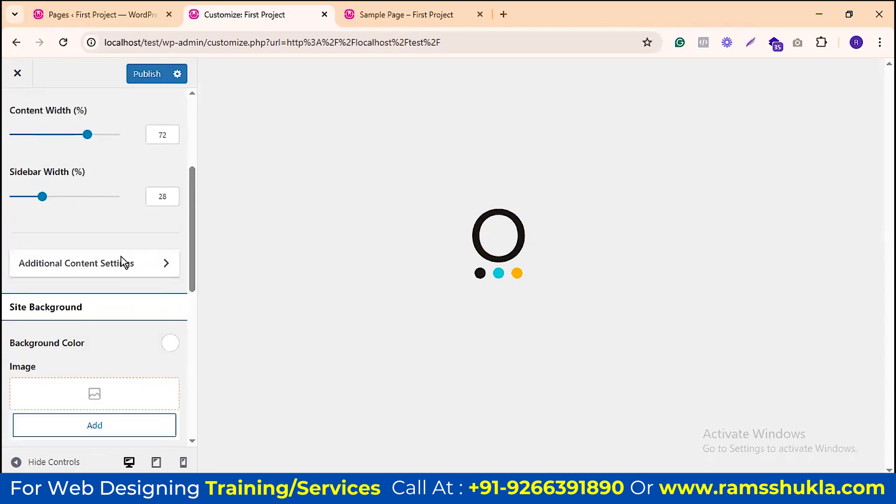
{"action": "scroll", "coordinate": [121, 256], "scroll_direction": "down", "scroll_amount": 4}
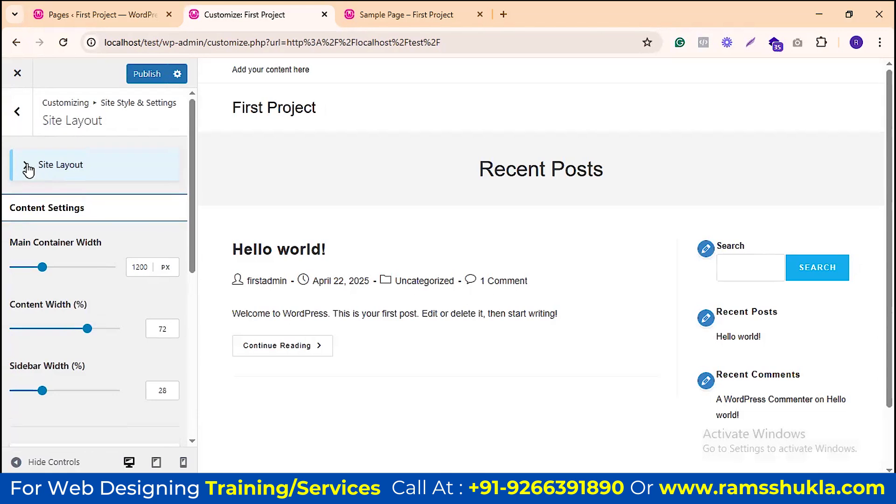
Step: Switch Site Layout to Boxed with 1280 px width and reload the Sample Page to check it
{"action": "left_click", "coordinate": [29, 170]}
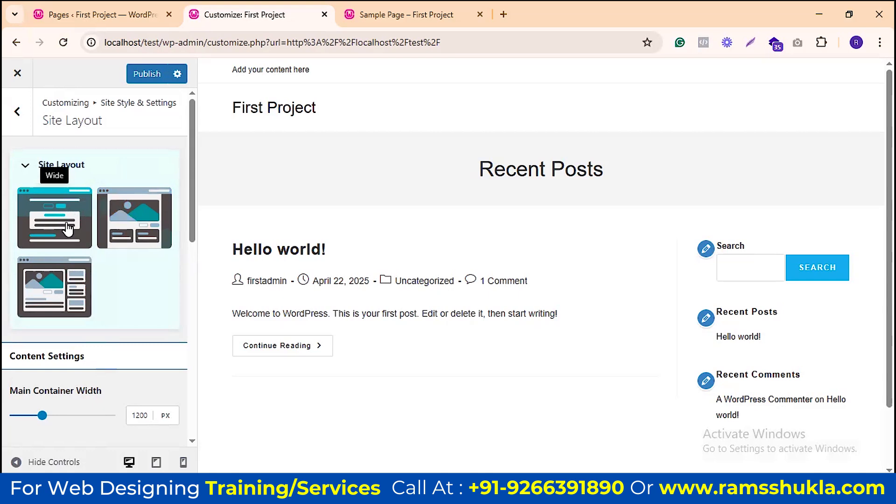
{"action": "left_click", "coordinate": [387, 14]}
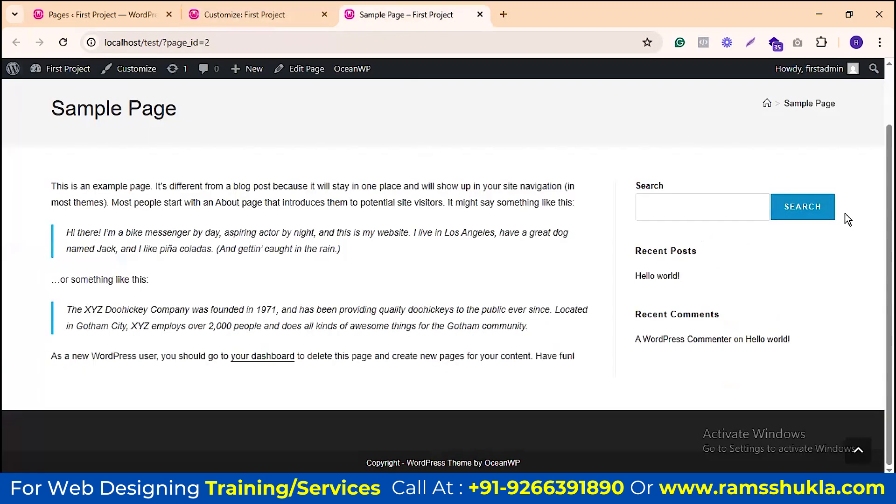
{"action": "left_click", "coordinate": [266, 14]}
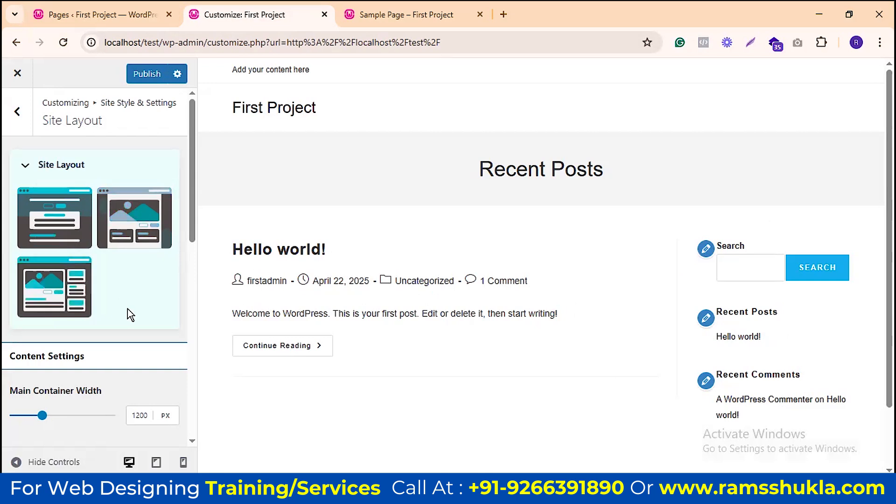
{"action": "left_click", "coordinate": [138, 220]}
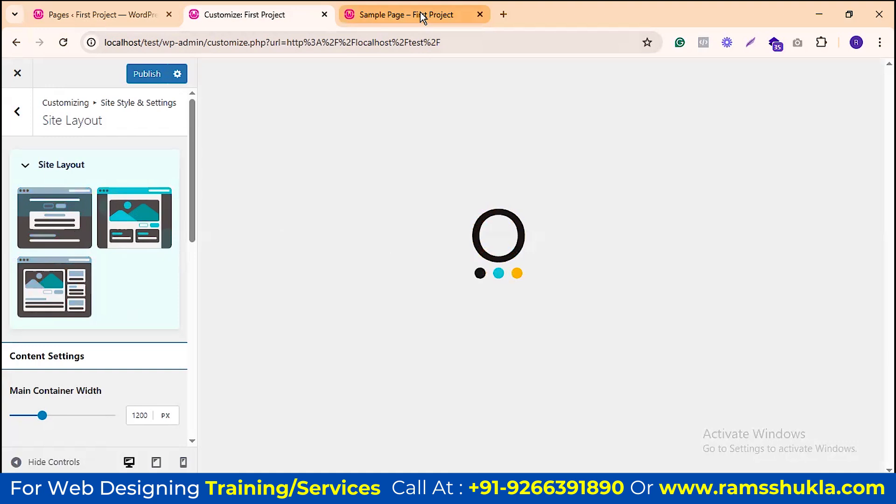
{"action": "mouse_move", "coordinate": [422, 18]}
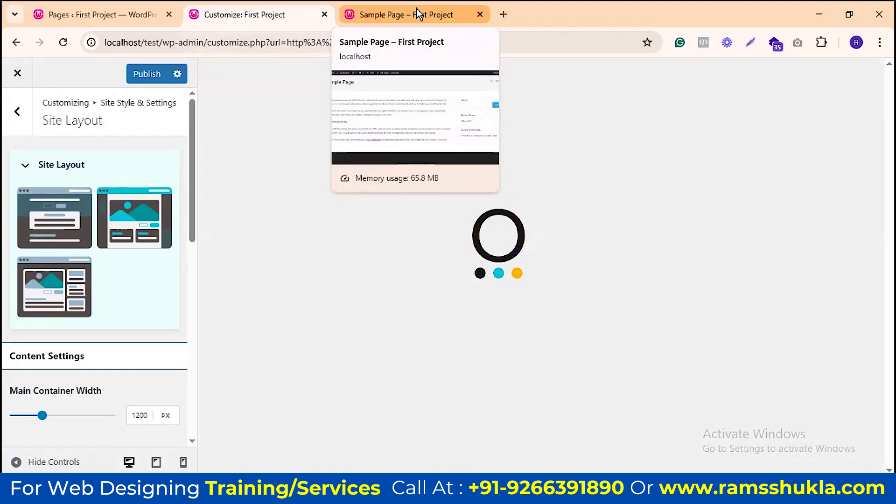
{"action": "left_click", "coordinate": [416, 14]}
{"action": "left_click", "coordinate": [63, 43]}
{"action": "left_click", "coordinate": [238, 14]}
{"action": "scroll", "coordinate": [485, 282], "scroll_direction": "down", "scroll_amount": 2}
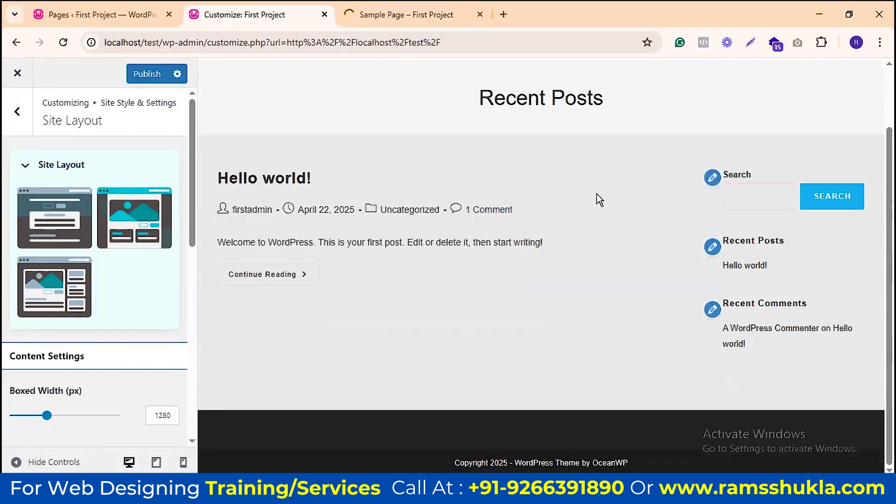
Step: Switch the site to the full-width layout and zoom the browser out to inspect the preview
{"action": "left_click", "coordinate": [65, 240]}
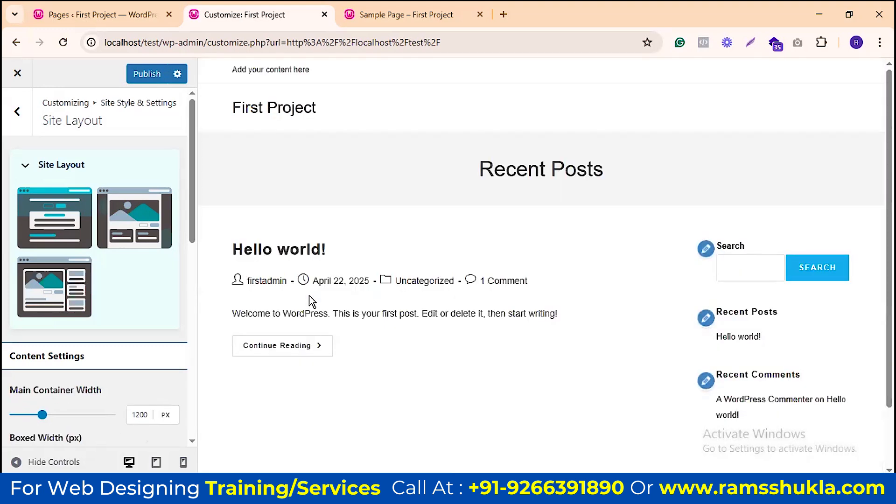
{"action": "key", "text": "ctrl+minus"}
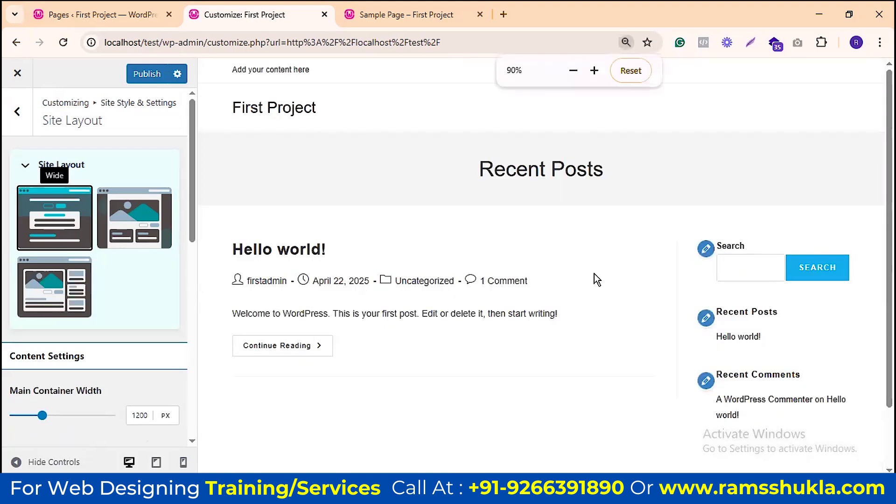
{"action": "key", "text": "ctrl+minus"}
{"action": "key", "text": "ctrl+minus"}
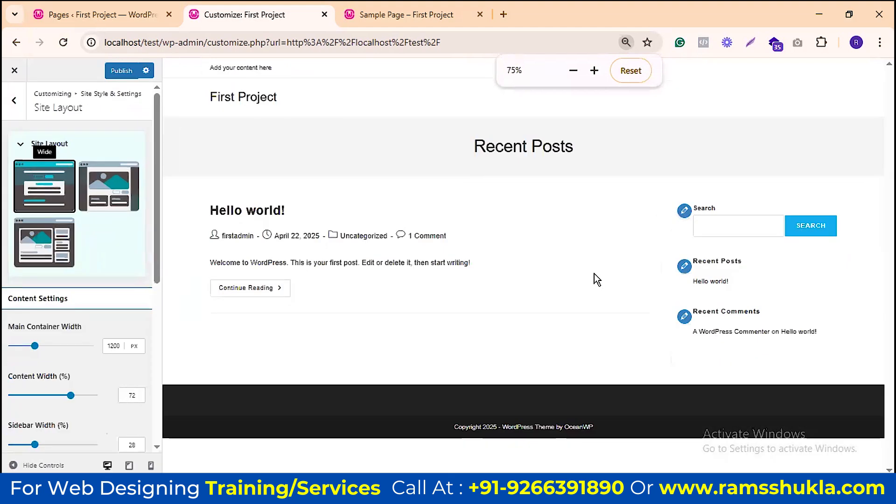
{"action": "key", "text": "ctrl+minus"}
{"action": "key", "text": "ctrl+0"}
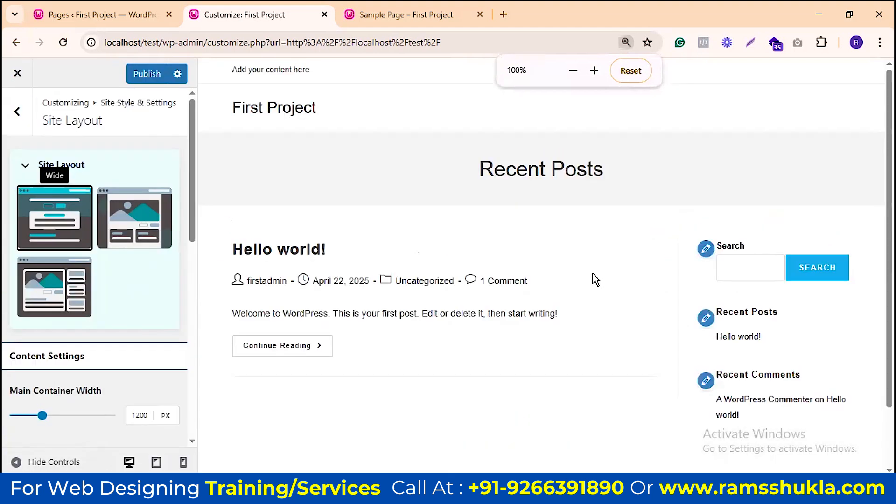
Step: Apply the Boxed layout, briefly try Separate, then return to Boxed, checking each zoomed out
{"action": "left_click", "coordinate": [149, 217]}
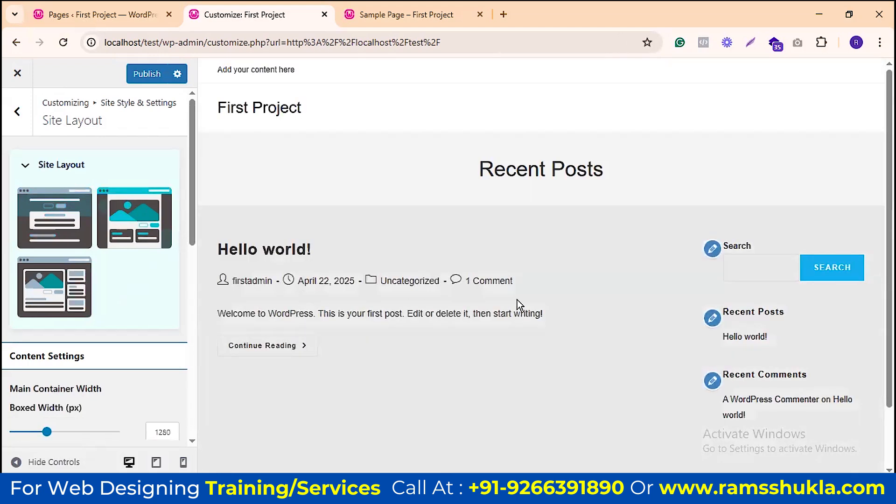
{"action": "scroll", "coordinate": [546, 226], "scroll_direction": "down", "scroll_amount": 2}
{"action": "key", "text": "ctrl+minus"}
{"action": "key", "text": "ctrl+minus"}
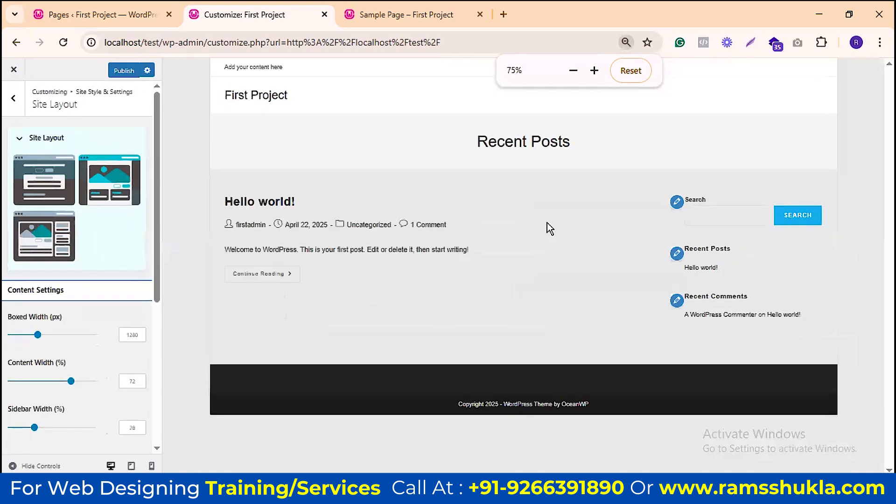
{"action": "key", "text": "ctrl+minus"}
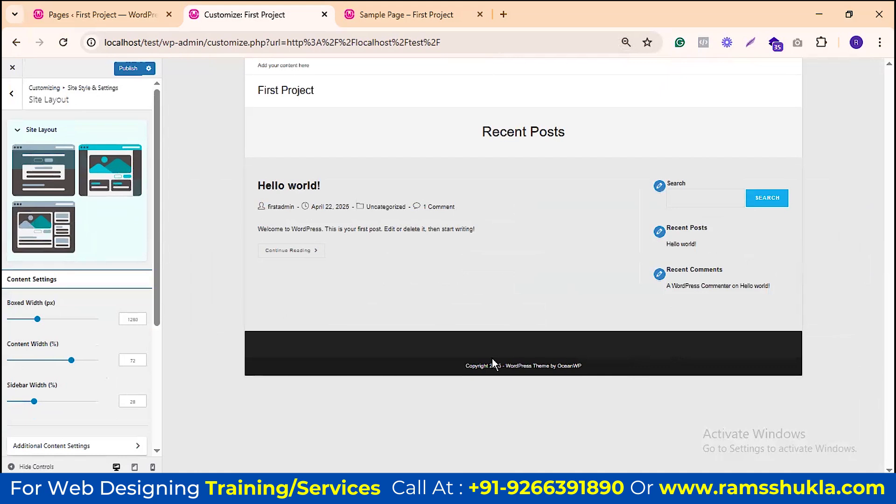
{"action": "key", "text": "ctrl+0"}
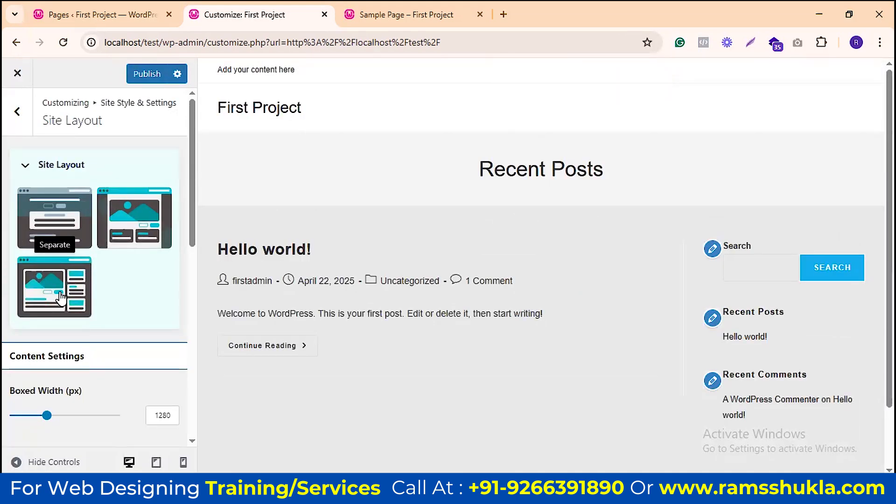
{"action": "left_click", "coordinate": [60, 297]}
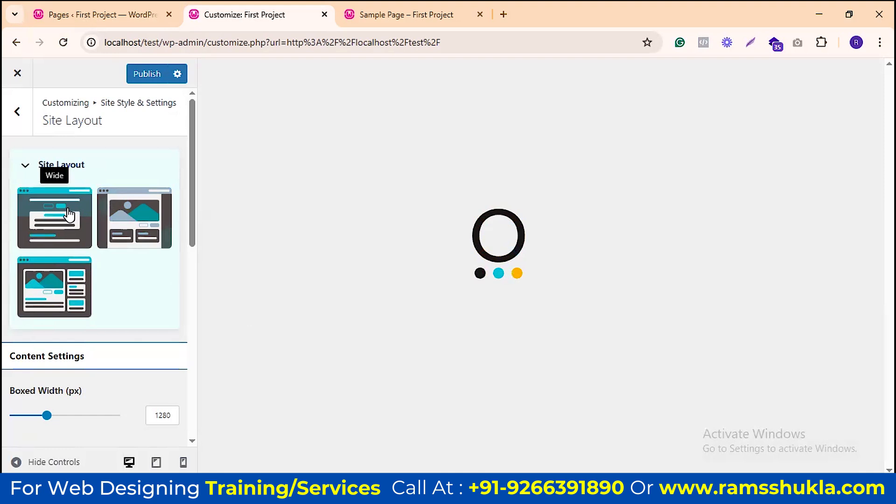
{"action": "left_click", "coordinate": [122, 216]}
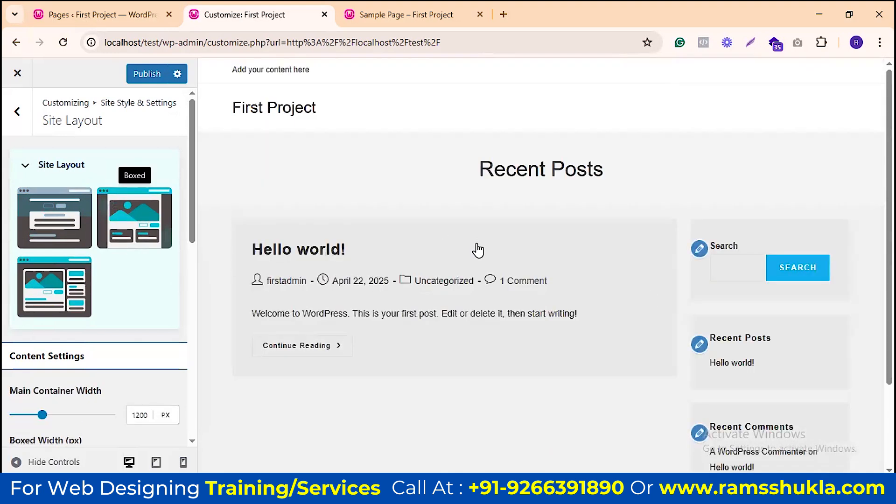
{"action": "key", "text": "ctrl+minus"}
{"action": "key", "text": "ctrl+minus"}
{"action": "key", "text": "ctrl+minus"}
{"action": "key", "text": "ctrl+minus"}
{"action": "key", "text": "ctrl+minus"}
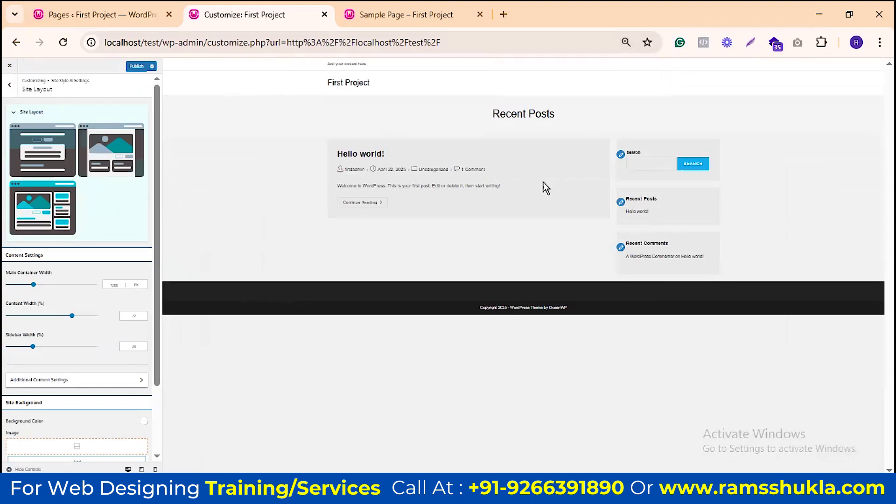
{"action": "key", "text": "ctrl+0"}
Step: Switch the site layout to Wide, check it zoomed out, and go back to Site Style & Settings
{"action": "left_click", "coordinate": [55, 231]}
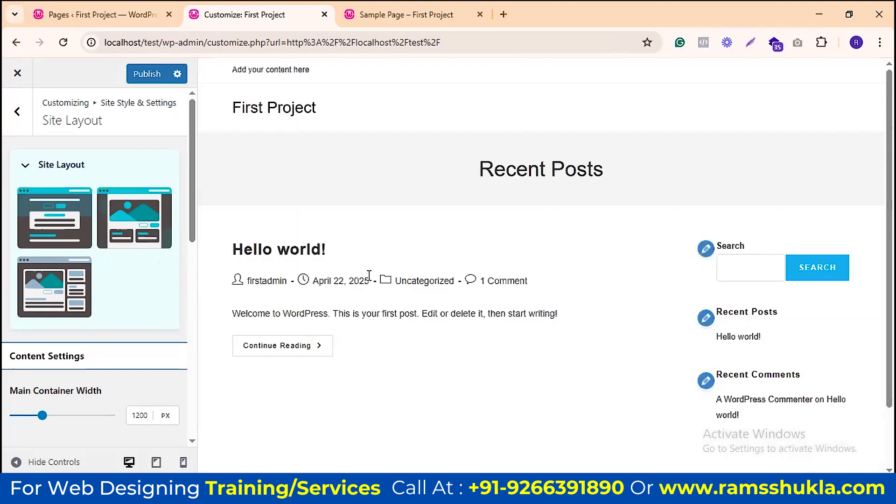
{"action": "key", "text": "ctrl+minus"}
{"action": "key", "text": "ctrl+minus"}
{"action": "key", "text": "ctrl+minus"}
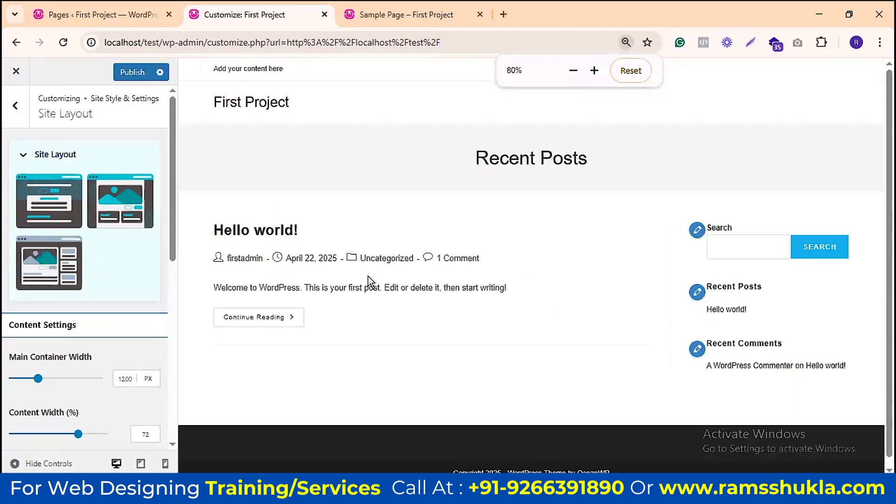
{"action": "key", "text": "ctrl+minus"}
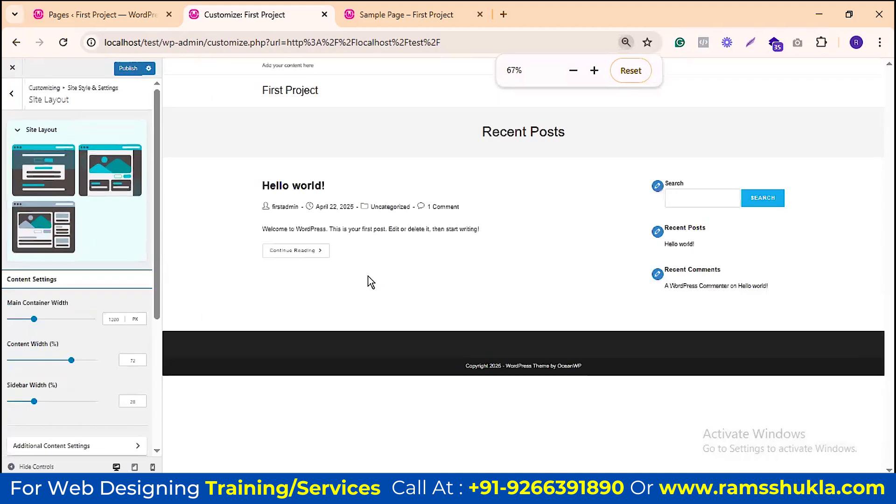
{"action": "key", "text": "ctrl+0"}
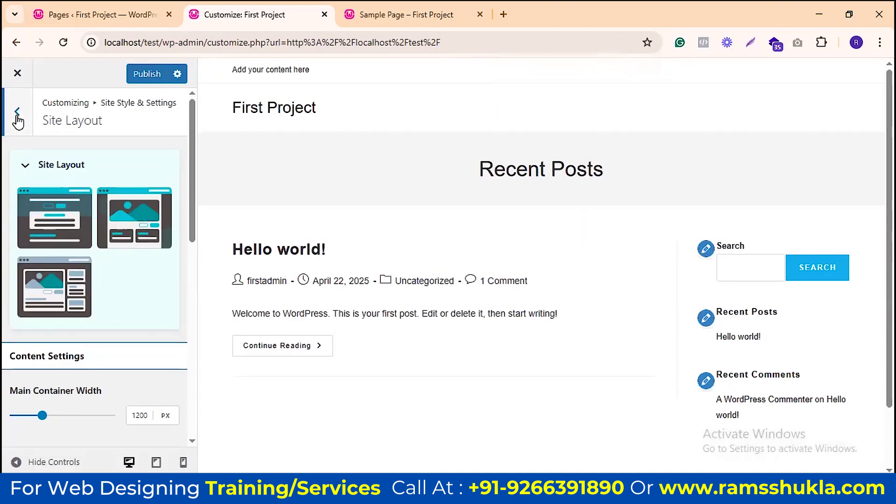
{"action": "scroll", "coordinate": [18, 121], "scroll_direction": "down", "scroll_amount": 2}
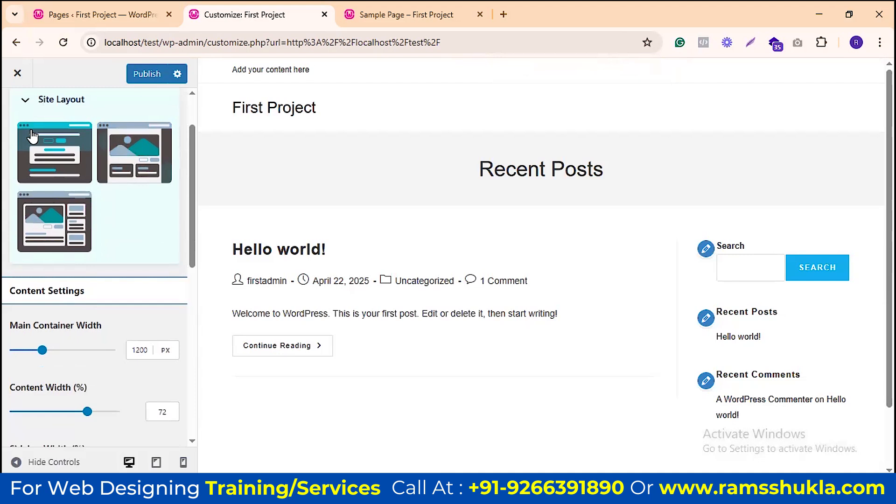
{"action": "scroll", "coordinate": [88, 176], "scroll_direction": "down", "scroll_amount": 7}
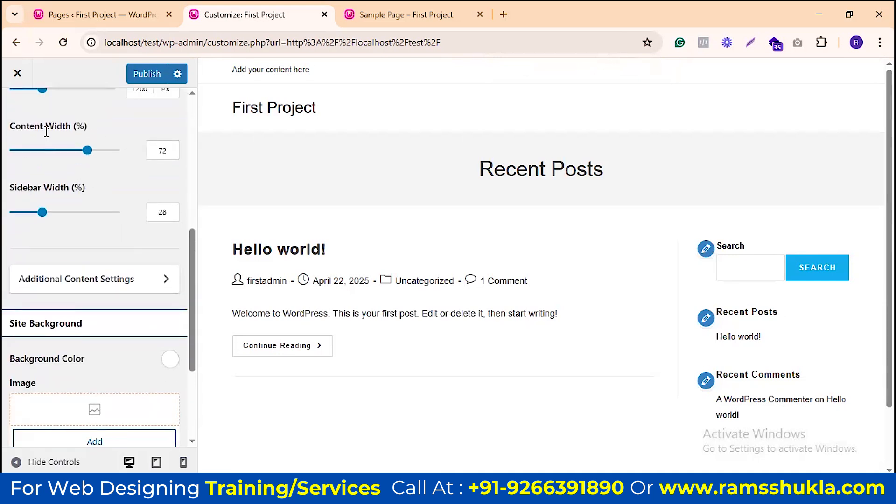
{"action": "scroll", "coordinate": [85, 217], "scroll_direction": "down", "scroll_amount": 2}
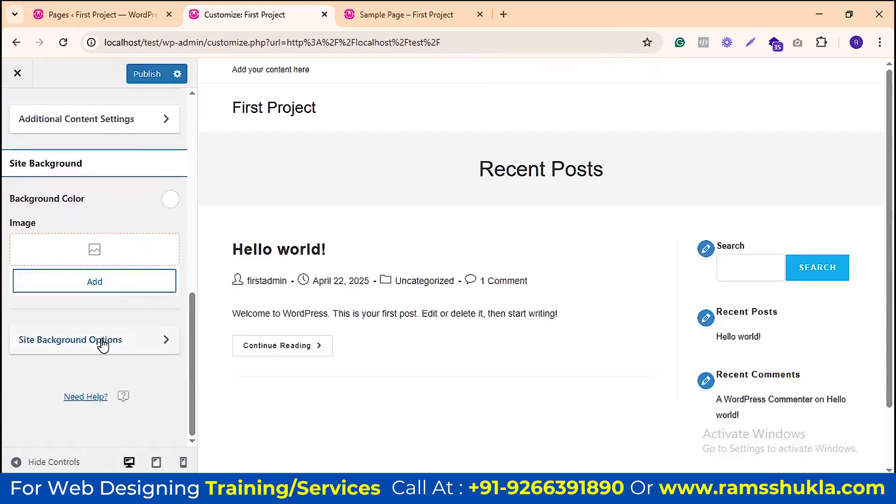
{"action": "scroll", "coordinate": [98, 262], "scroll_direction": "up", "scroll_amount": 10}
{"action": "left_click", "coordinate": [19, 112]}
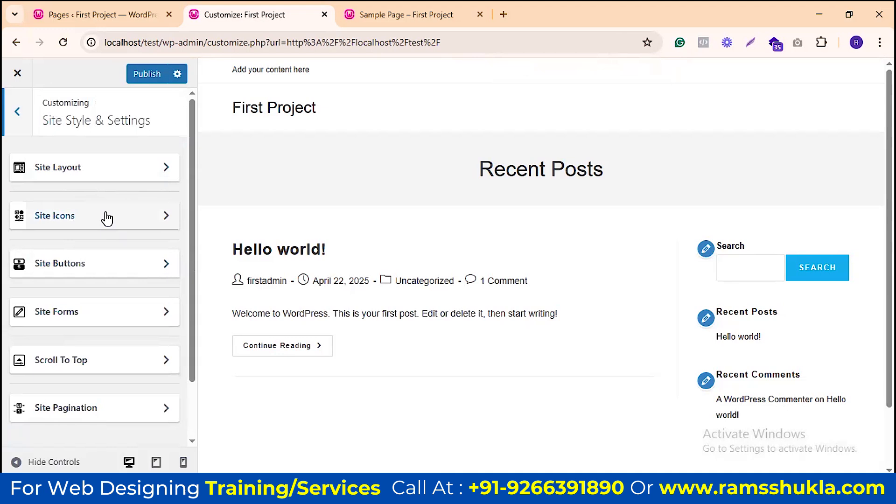
Step: In Site Icons, try Ocean SVG Icons, then settle on Font Awesome Icons as the icon set
{"action": "left_click", "coordinate": [130, 222]}
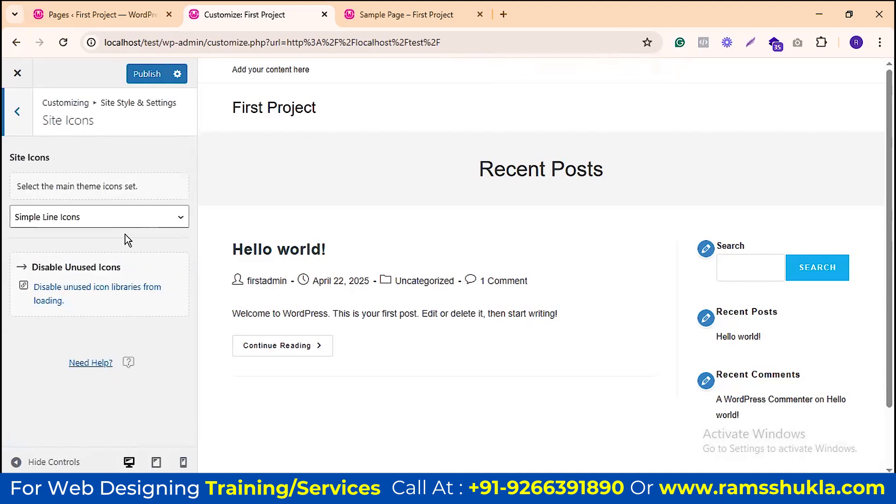
{"action": "left_click", "coordinate": [144, 221]}
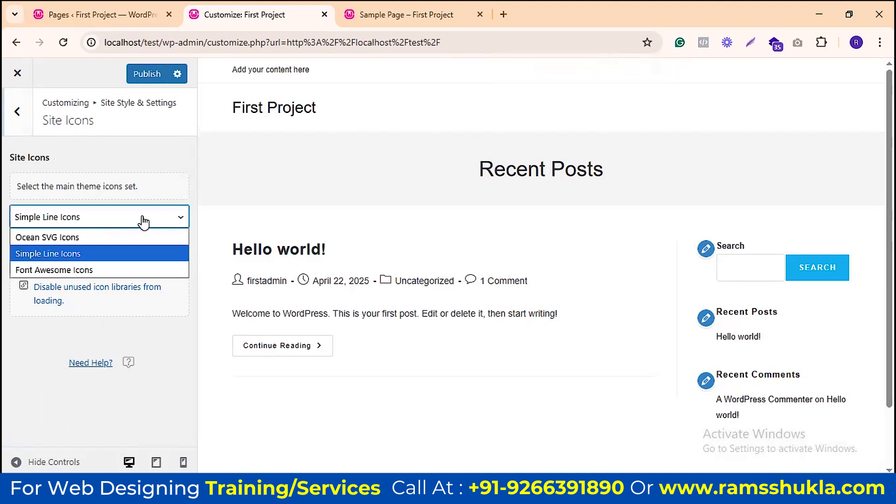
{"action": "left_click", "coordinate": [83, 235]}
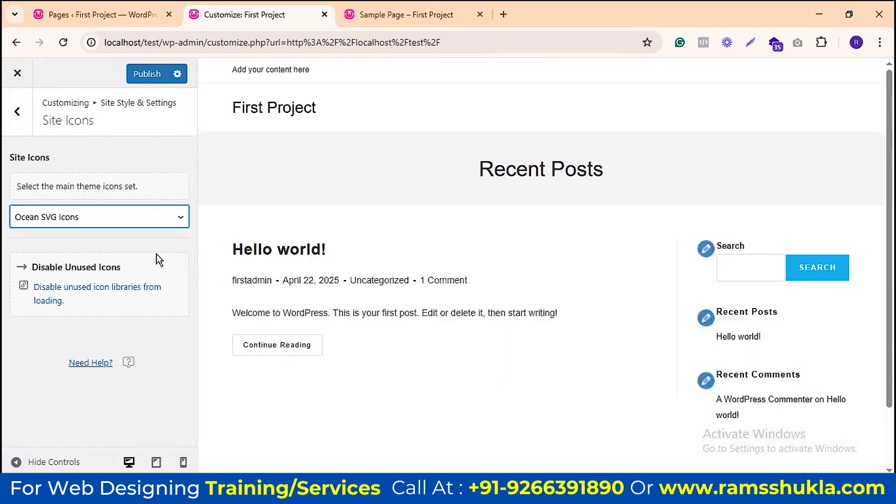
{"action": "scroll", "coordinate": [506, 153], "scroll_direction": "down", "scroll_amount": 2}
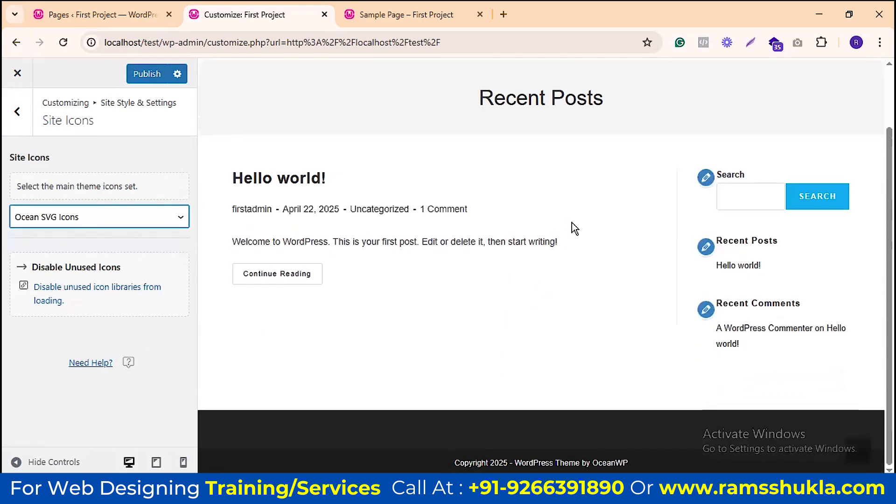
{"action": "scroll", "coordinate": [572, 223], "scroll_direction": "up", "scroll_amount": 2}
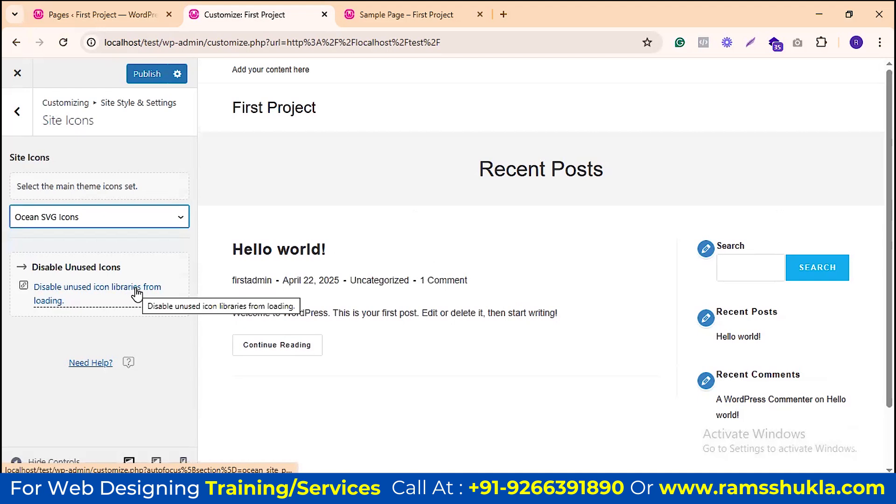
{"action": "left_click", "coordinate": [115, 222]}
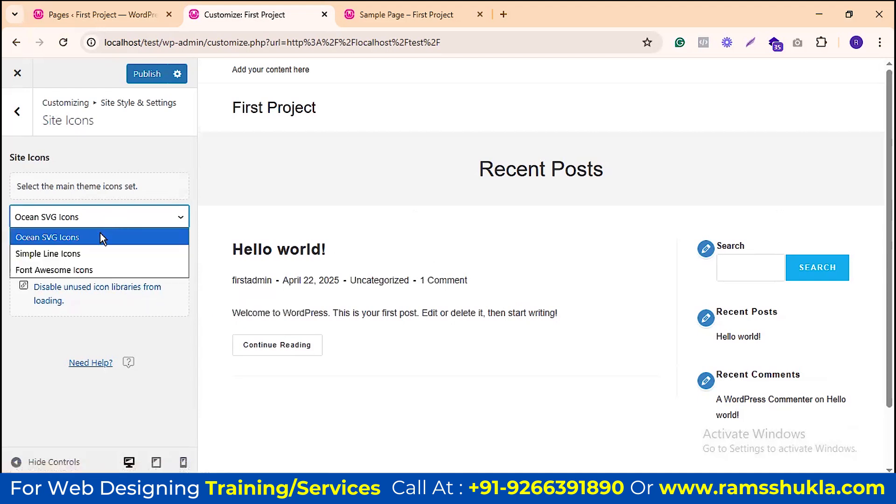
{"action": "left_click", "coordinate": [85, 269]}
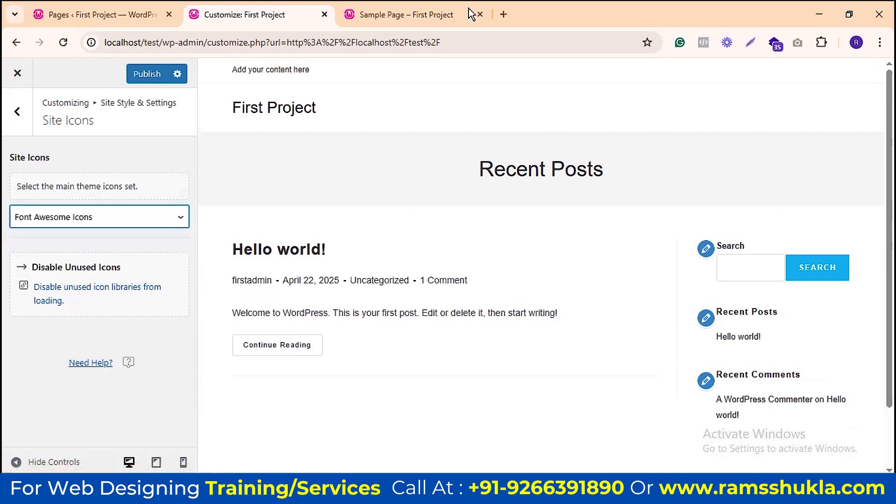
Step: Search 'font aw' in a new Chrome tab and open the fontawesome.com result
{"action": "key", "text": "ctrl+t"}
{"action": "type", "text": "f"}
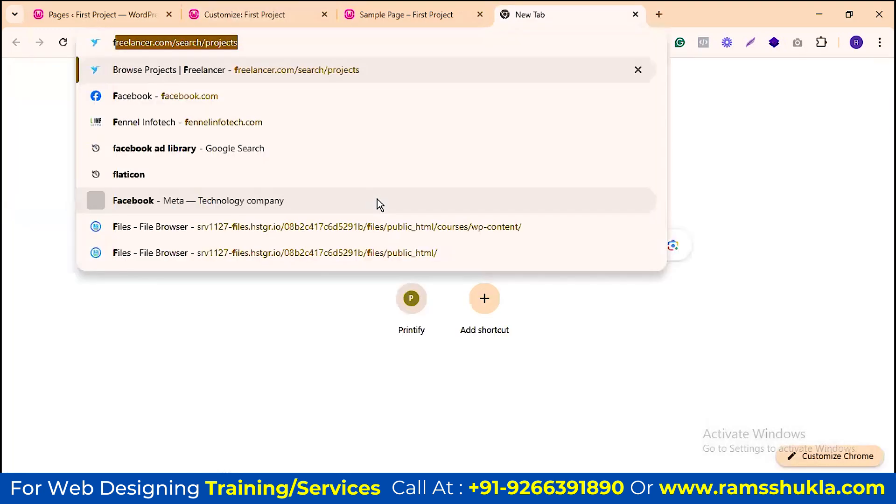
{"action": "type", "text": "ont aw"}
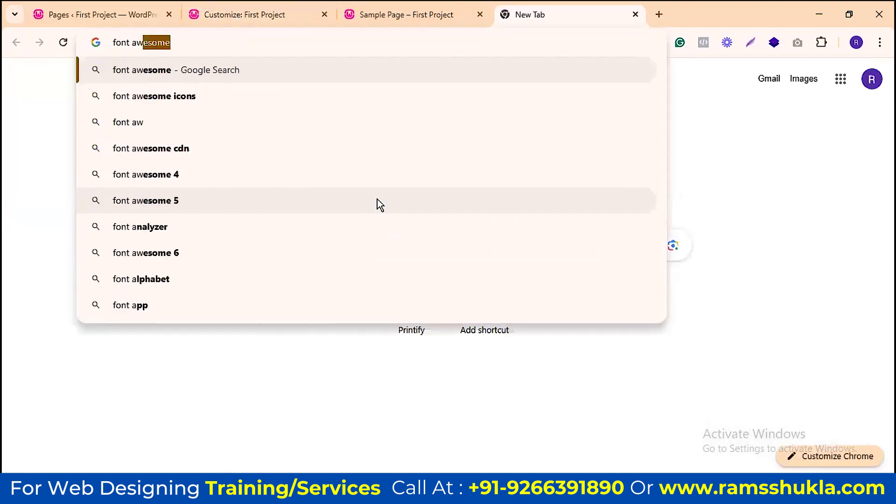
{"action": "key", "text": "Return"}
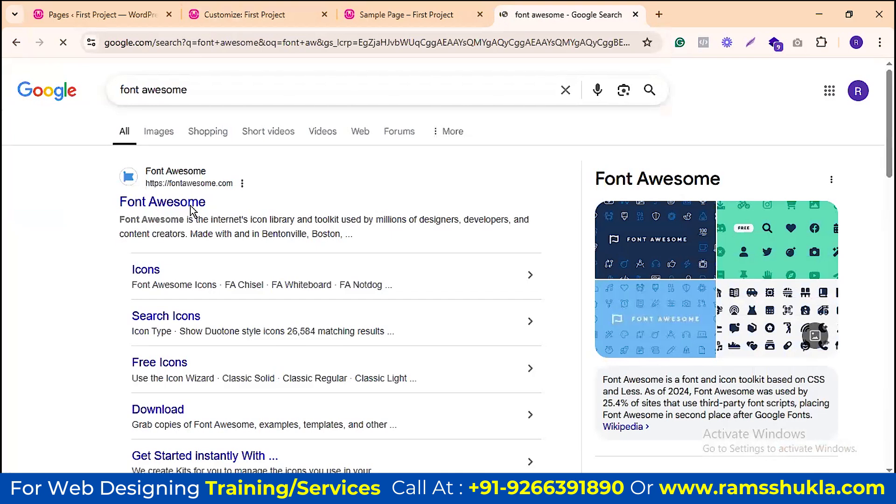
{"action": "left_click", "coordinate": [191, 205]}
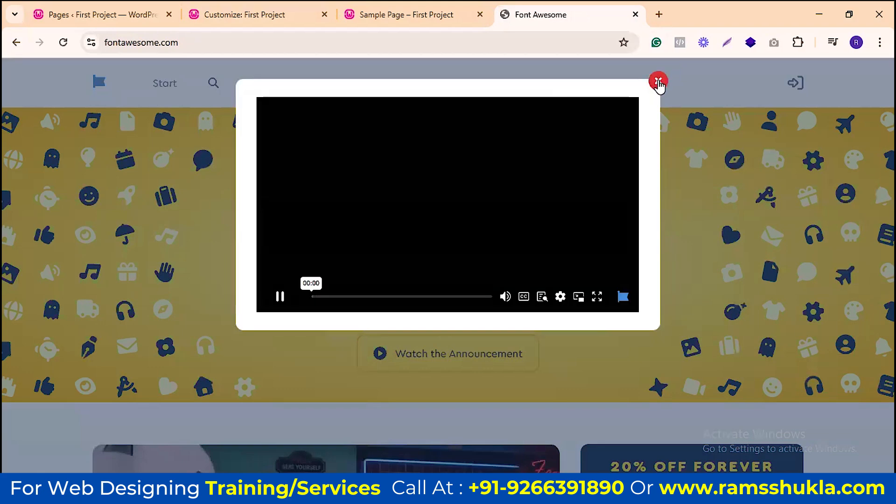
Step: Close the announcement video popup and go to the Font Awesome icon search page
{"action": "left_click", "coordinate": [658, 80]}
{"action": "scroll", "coordinate": [511, 270], "scroll_direction": "down", "scroll_amount": 6}
{"action": "scroll", "coordinate": [560, 213], "scroll_direction": "down", "scroll_amount": 15}
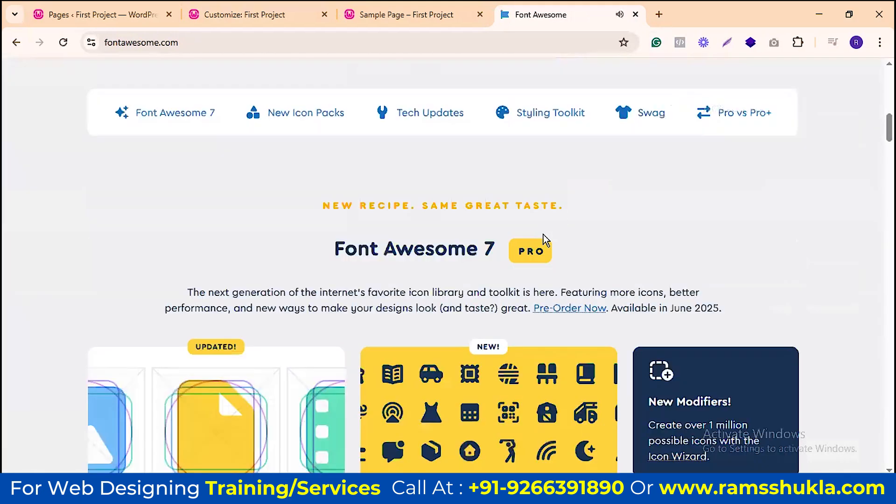
{"action": "scroll", "coordinate": [404, 252], "scroll_direction": "up", "scroll_amount": 15}
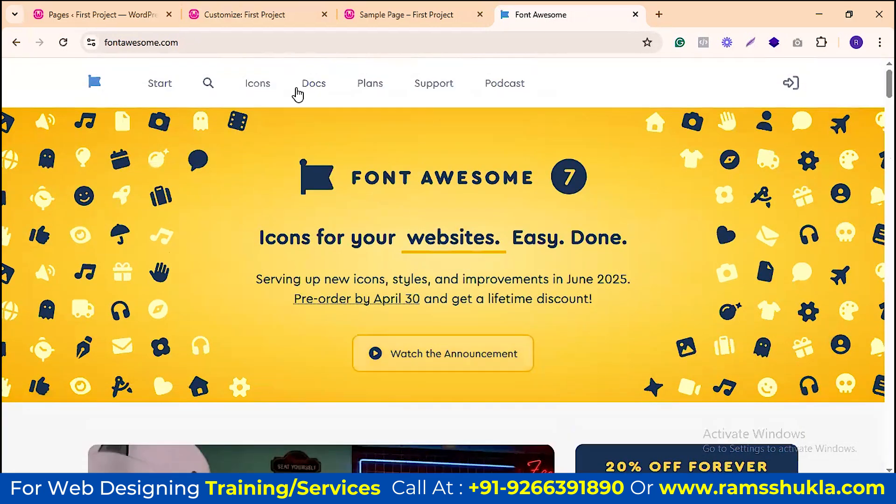
{"action": "left_click", "coordinate": [208, 84]}
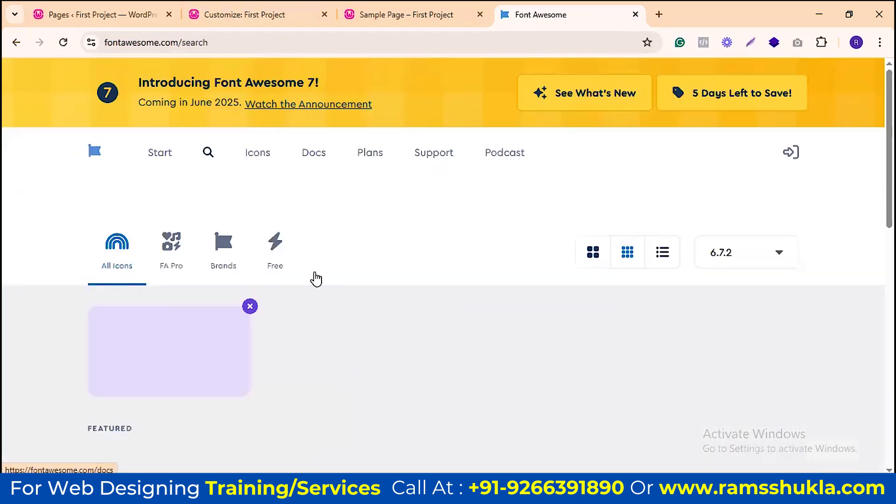
{"action": "scroll", "coordinate": [350, 270], "scroll_direction": "down", "scroll_amount": 4}
{"action": "scroll", "coordinate": [196, 270], "scroll_direction": "up", "scroll_amount": 4}
Step: Search the Font Awesome icons for 'computer' and scroll to the Classic Solid results
{"action": "left_click", "coordinate": [252, 157]}
{"action": "left_click", "coordinate": [259, 217]}
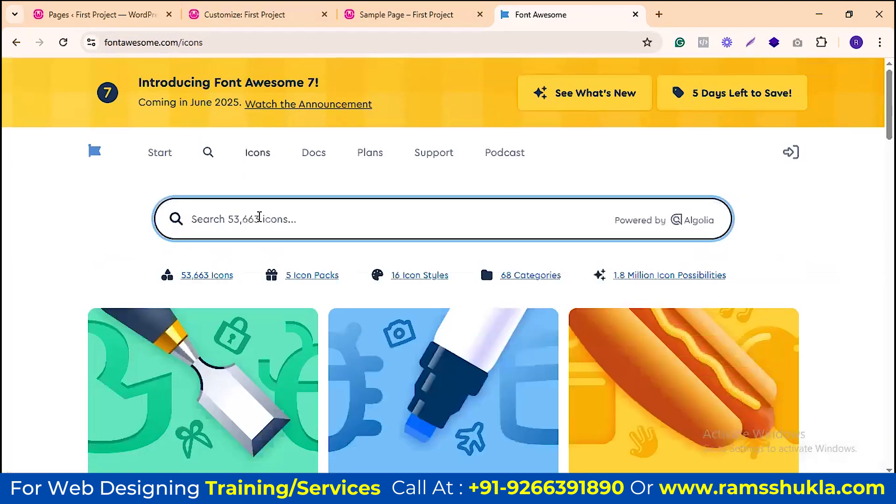
{"action": "type", "text": "computer"}
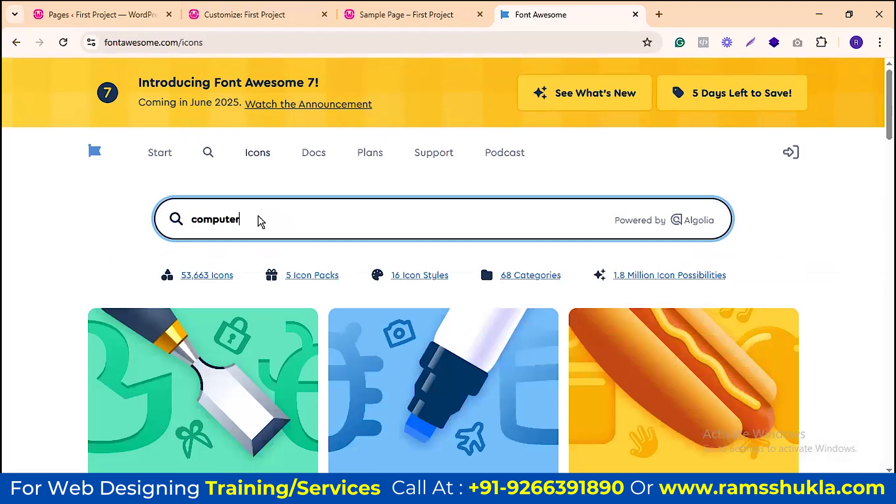
{"action": "key", "text": "Return"}
{"action": "scroll", "coordinate": [304, 230], "scroll_direction": "down", "scroll_amount": 5}
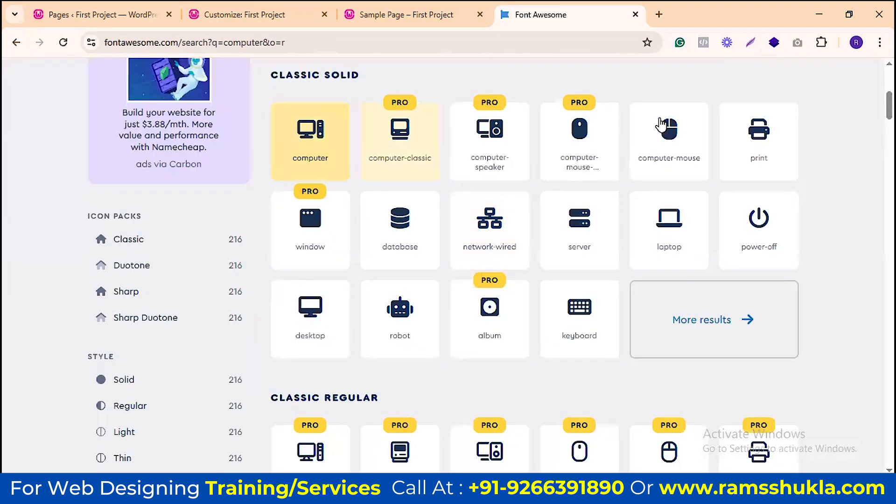
Step: Open the laptop icon and compare its Regular, Light and Thin styles
{"action": "left_click", "coordinate": [681, 232]}
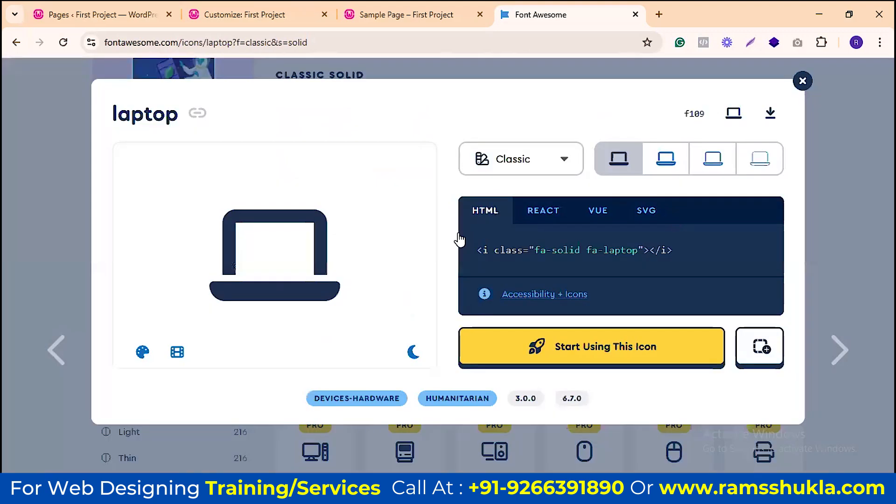
{"action": "left_click", "coordinate": [672, 162]}
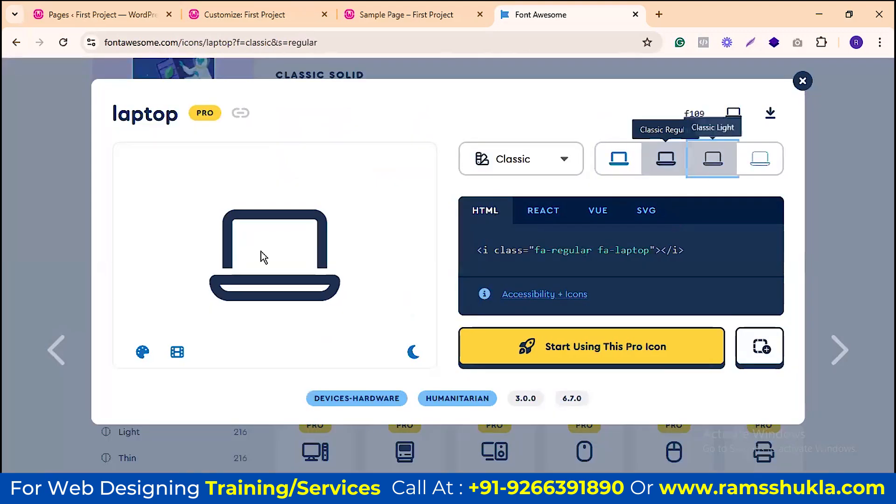
{"action": "left_click", "coordinate": [713, 158]}
{"action": "left_click", "coordinate": [759, 159]}
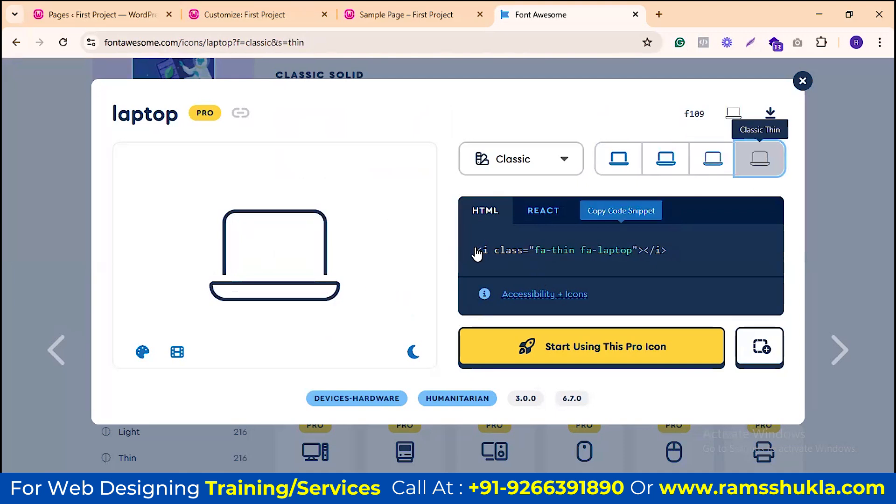
Step: Copy the Thin laptop icon's HTML code, try downloading it, then close Font Awesome
{"action": "left_click", "coordinate": [624, 259]}
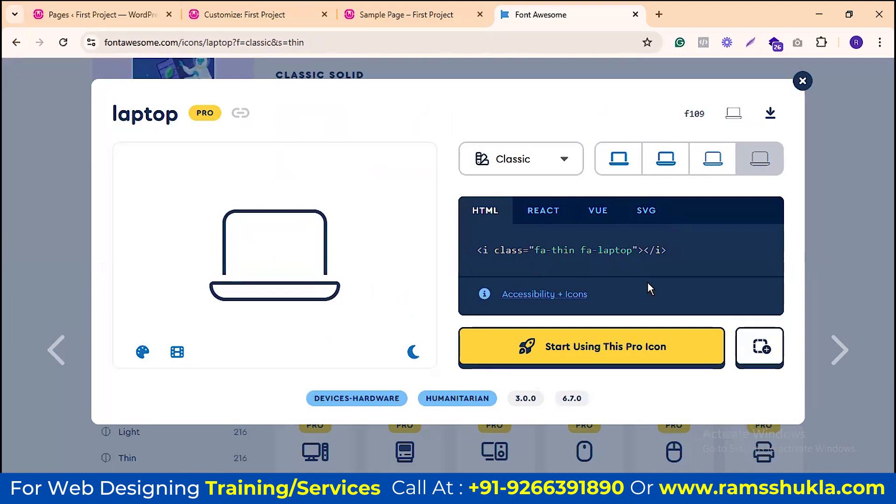
{"action": "left_click", "coordinate": [770, 113]}
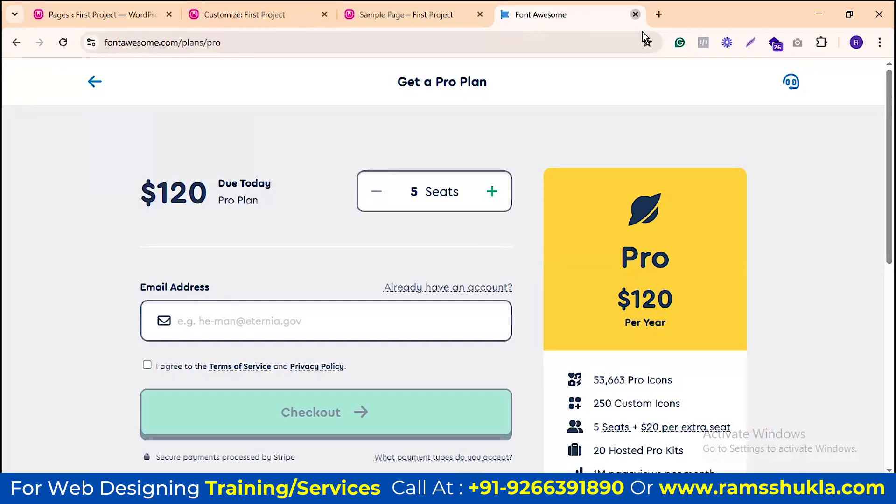
{"action": "left_click", "coordinate": [636, 14]}
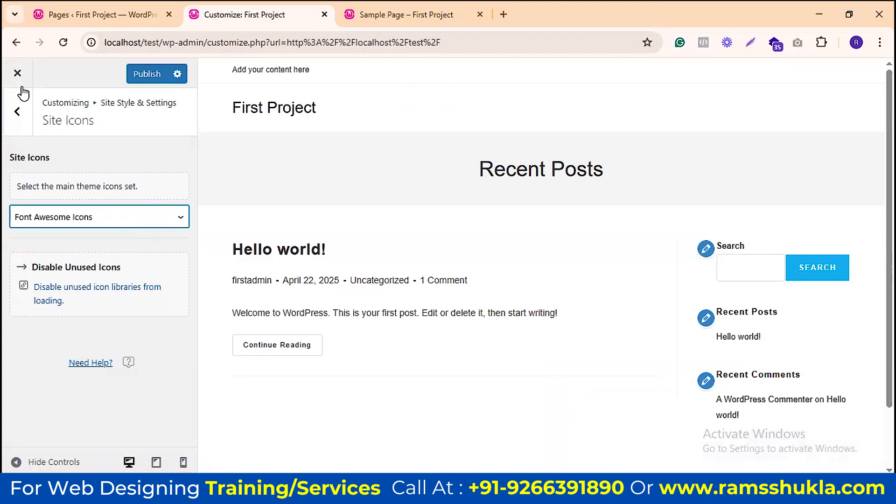
Step: Set the theme icon set to Simple Line Icons and open the Site Buttons settings
{"action": "left_click", "coordinate": [108, 220]}
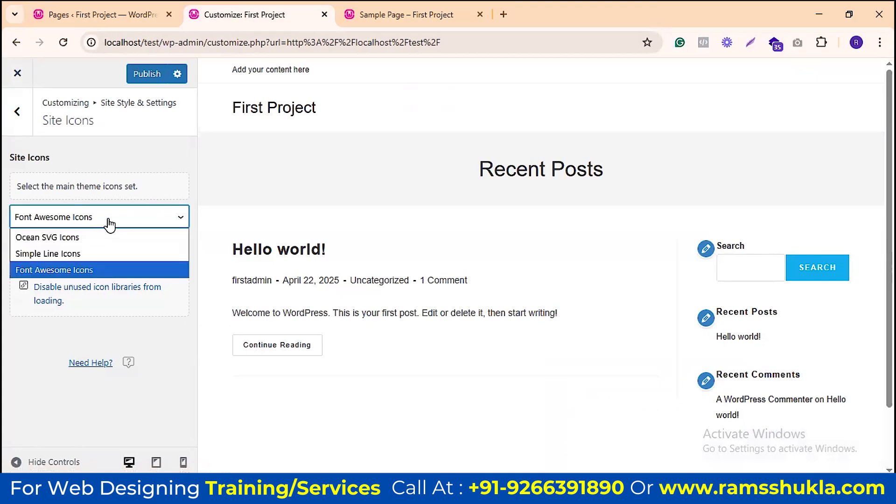
{"action": "left_click", "coordinate": [68, 250]}
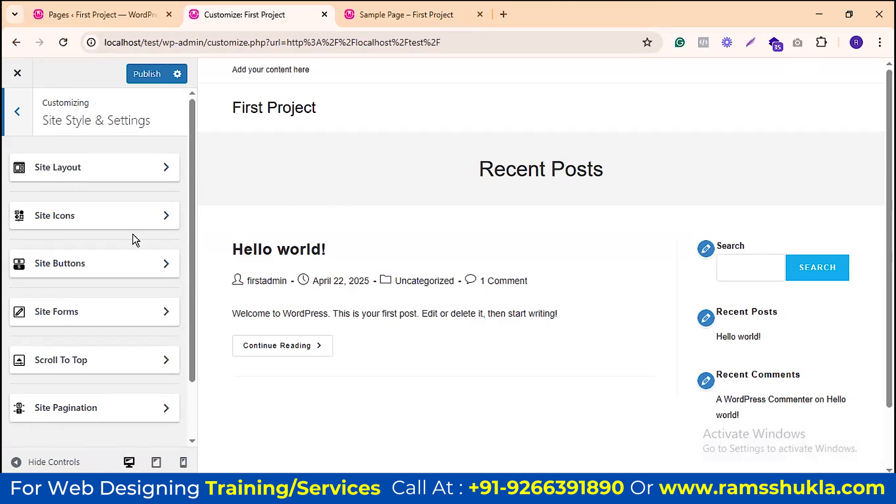
{"action": "left_click", "coordinate": [136, 261]}
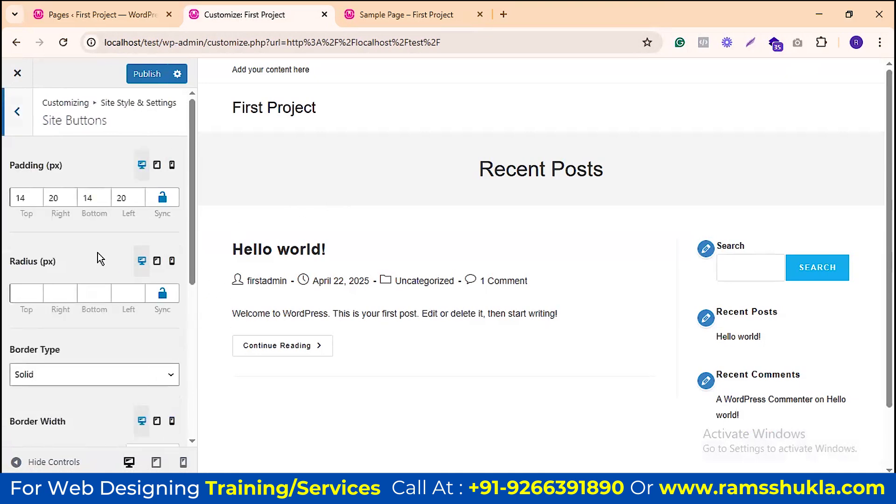
{"action": "scroll", "coordinate": [70, 253], "scroll_direction": "down", "scroll_amount": 1}
{"action": "scroll", "coordinate": [45, 219], "scroll_direction": "up", "scroll_amount": 1}
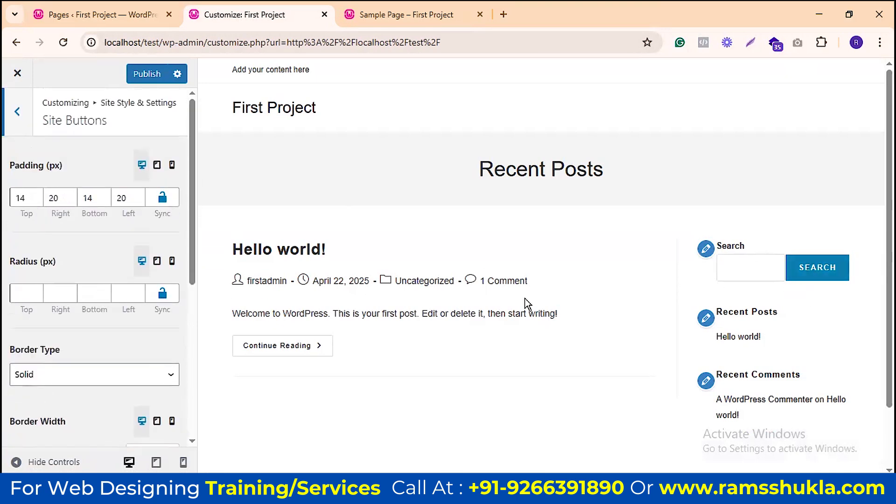
Step: Try 0 px on all four button paddings, then undo back to 14/20/14/20 px
{"action": "left_click", "coordinate": [19, 196]}
{"action": "double_click", "coordinate": [19, 196]}
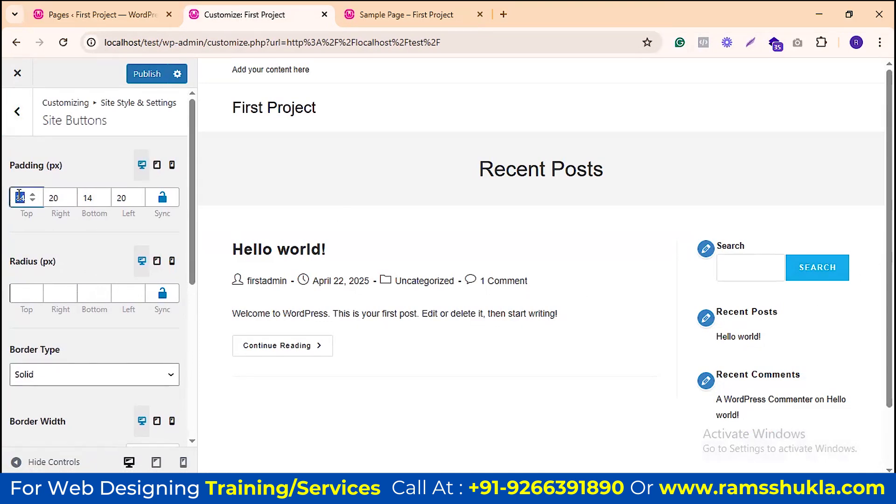
{"action": "type", "text": "0"}
{"action": "key", "text": "Tab"}
{"action": "type", "text": "0"}
{"action": "key", "text": "Tab"}
{"action": "type", "text": "0"}
{"action": "key", "text": "Tab"}
{"action": "type", "text": "0"}
{"action": "key", "text": "Tab"}
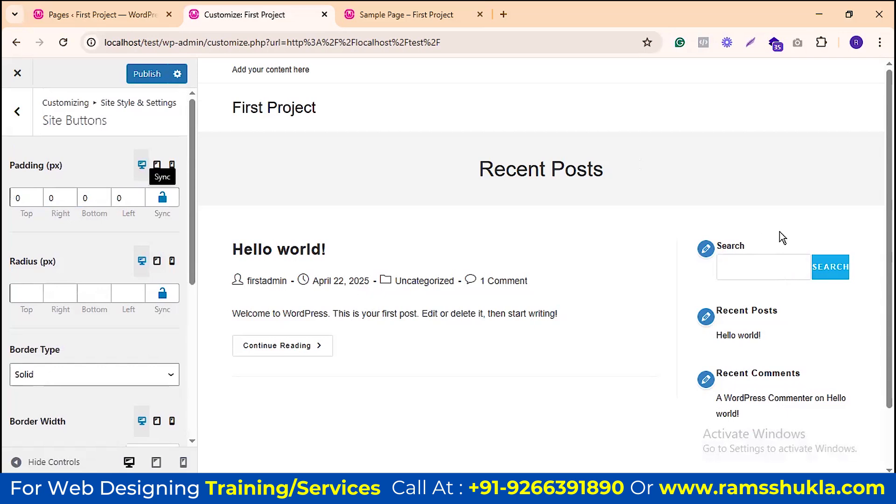
{"action": "key", "text": "ctrl+z"}
{"action": "key", "text": "ctrl+z"}
{"action": "key", "text": "ctrl+z"}
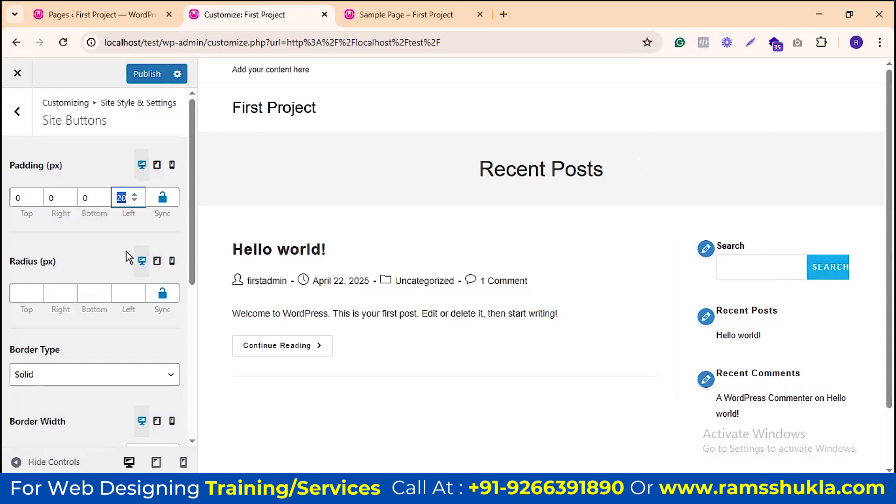
{"action": "key", "text": "ctrl+z"}
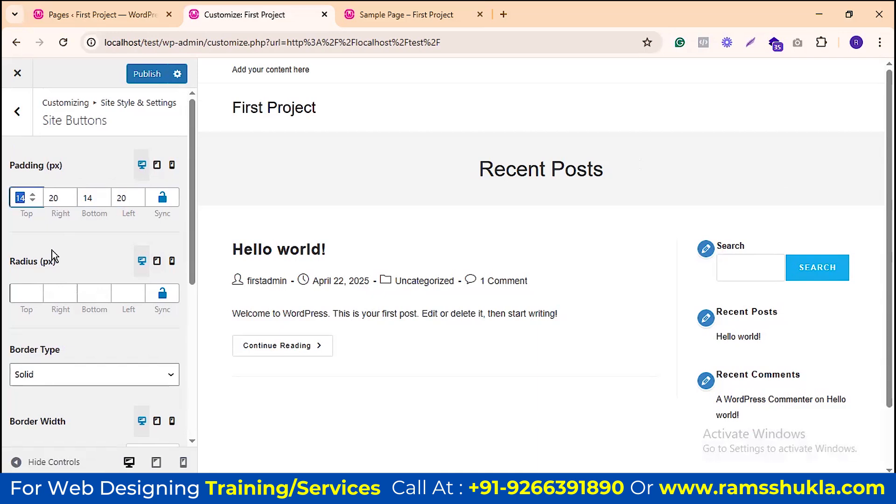
Step: Preview the site at tablet and mobile widths, then return to desktop
{"action": "left_click", "coordinate": [157, 165]}
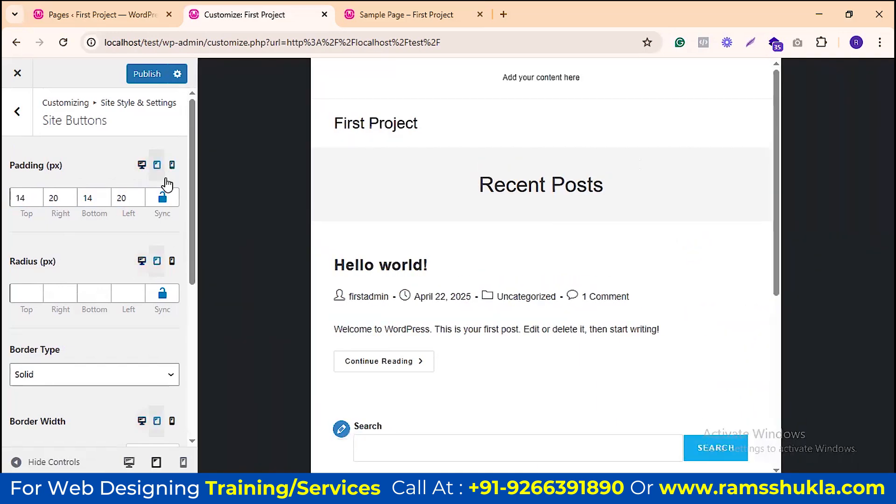
{"action": "left_click", "coordinate": [172, 165]}
{"action": "scroll", "coordinate": [592, 216], "scroll_direction": "down", "scroll_amount": 5}
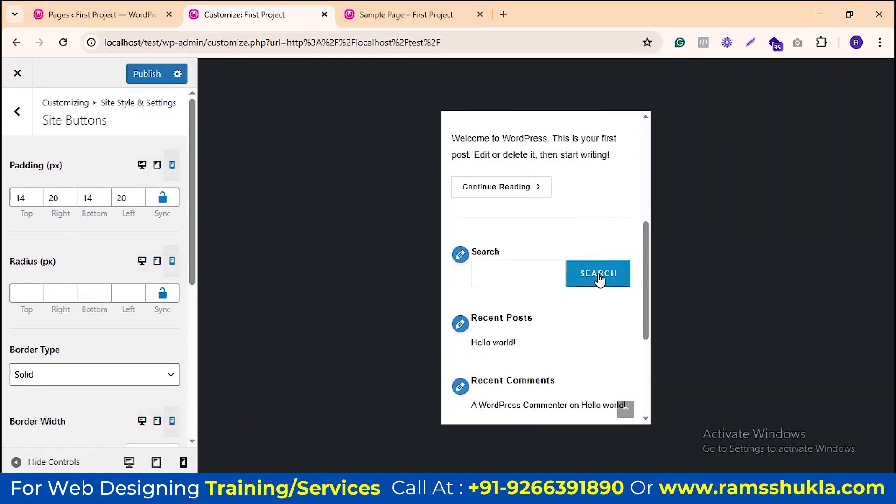
{"action": "left_click", "coordinate": [142, 167]}
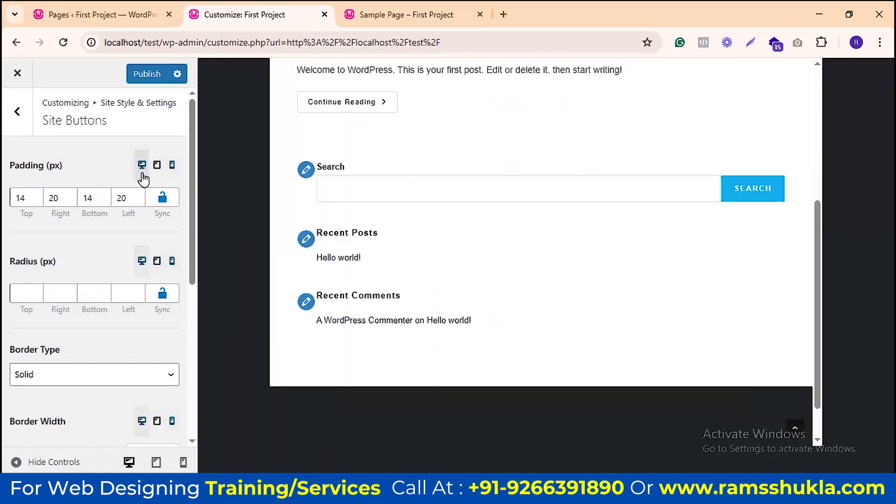
{"action": "left_click", "coordinate": [17, 293]}
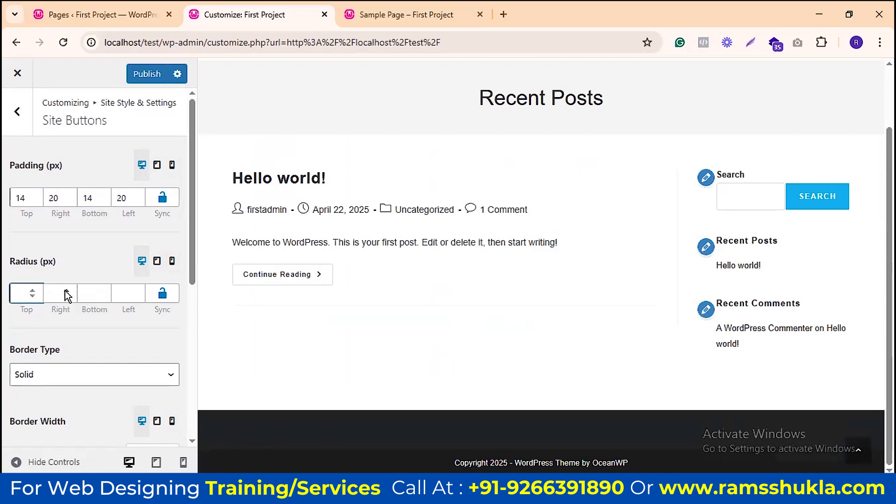
{"action": "left_click", "coordinate": [66, 294]}
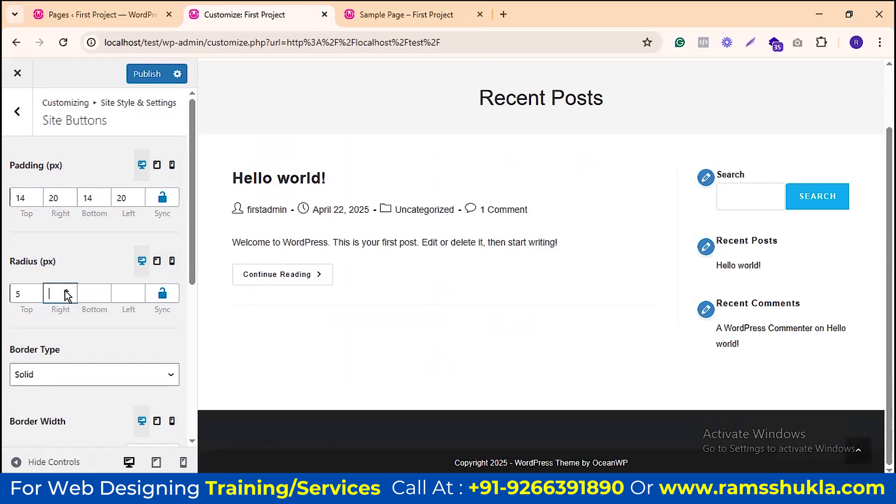
{"action": "left_click", "coordinate": [31, 296]}
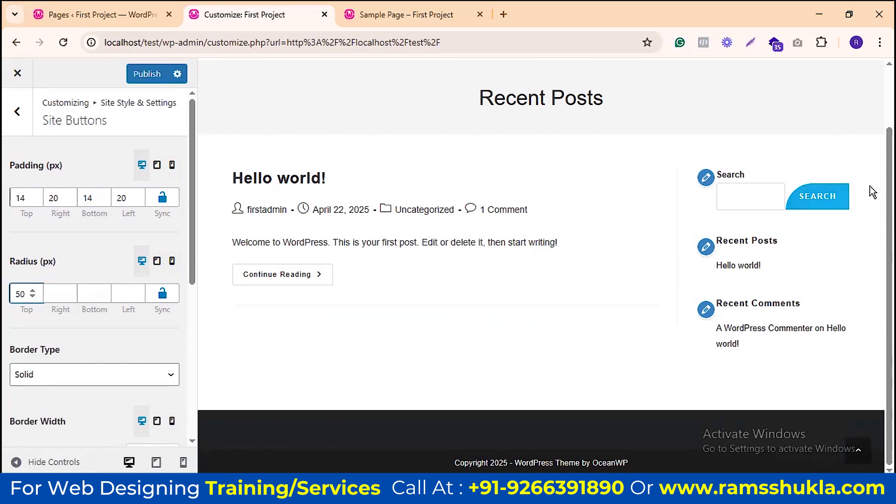
{"action": "left_click", "coordinate": [120, 295]}
{"action": "type", "text": "50"}
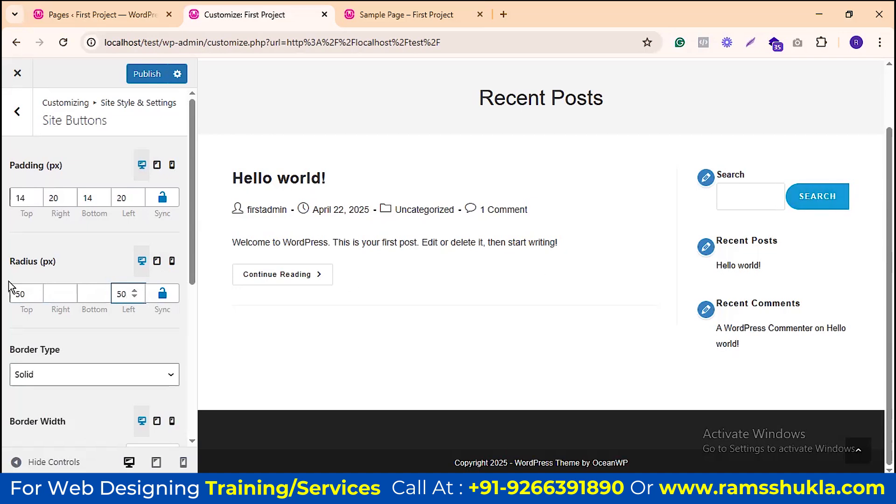
{"action": "left_click", "coordinate": [85, 294]}
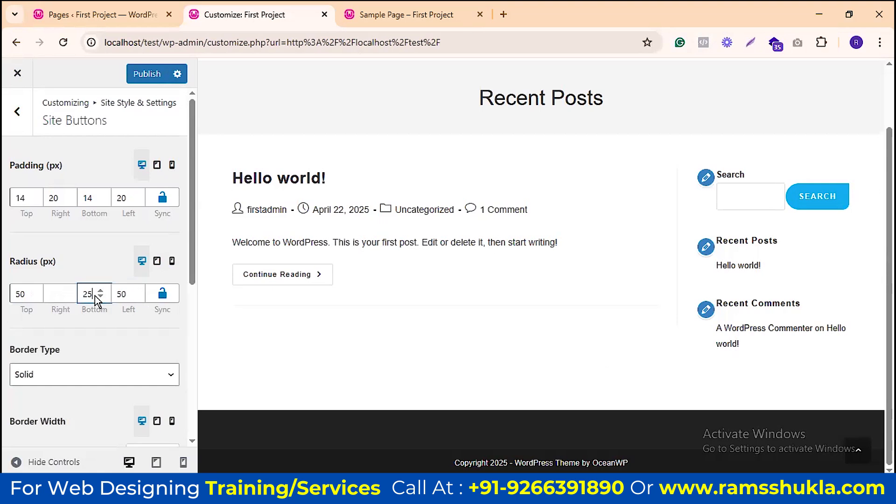
{"action": "key", "text": "ctrl+z"}
{"action": "key", "text": "ctrl+z"}
{"action": "key", "text": "ctrl+z"}
{"action": "key", "text": "ctrl+z"}
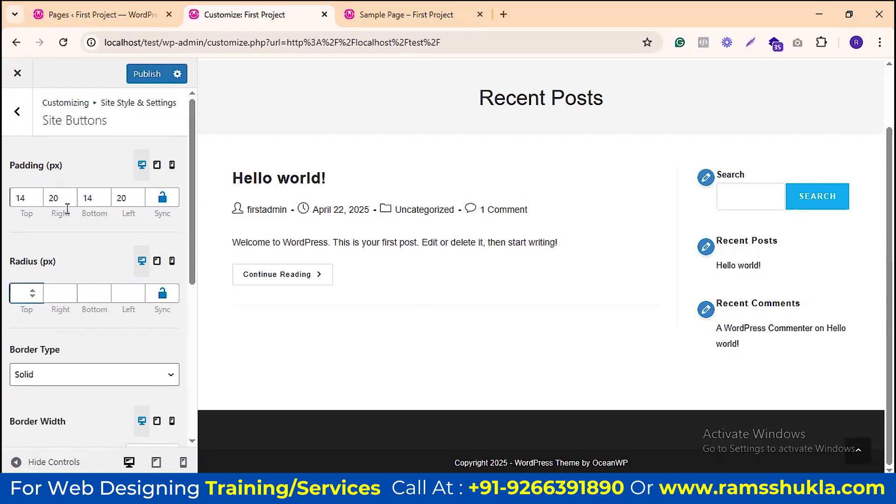
{"action": "scroll", "coordinate": [75, 210], "scroll_direction": "down", "scroll_amount": 3}
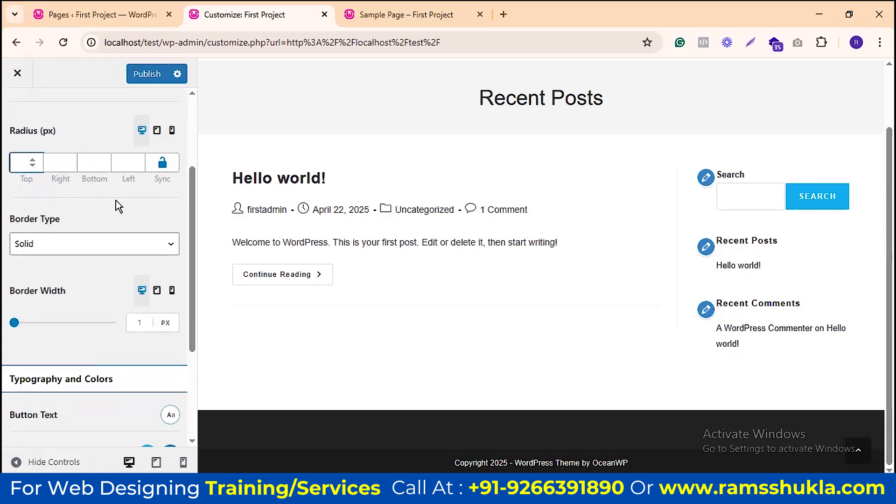
Step: Try a thickened Double border on the buttons, then Groove, Ridge and Inset
{"action": "left_click", "coordinate": [102, 243]}
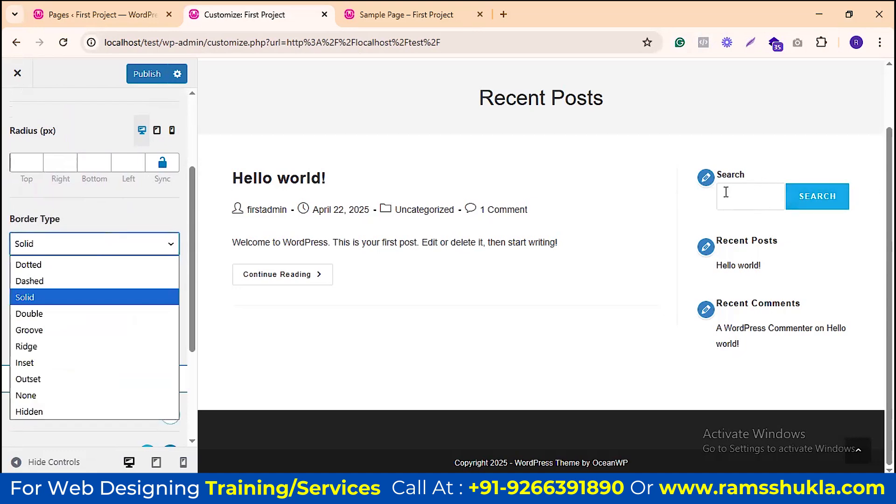
{"action": "left_click", "coordinate": [38, 311]}
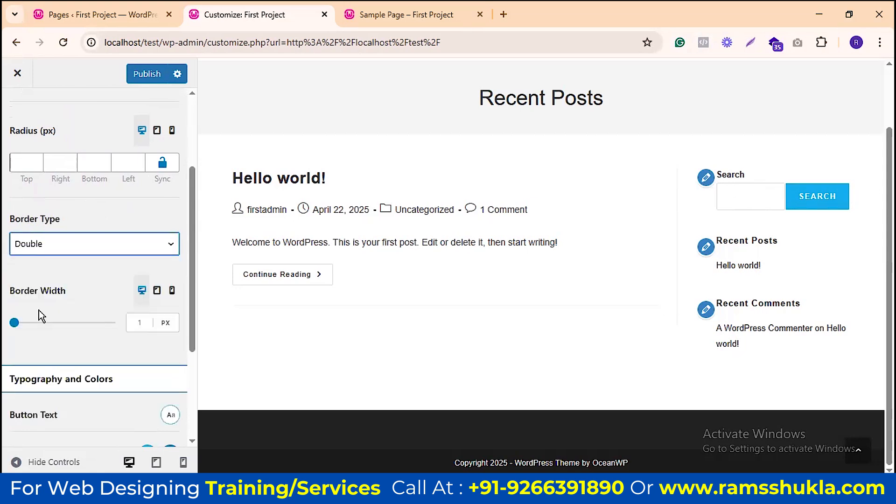
{"action": "left_click_drag", "start_coordinate": [14, 323], "coordinate": [51, 328]}
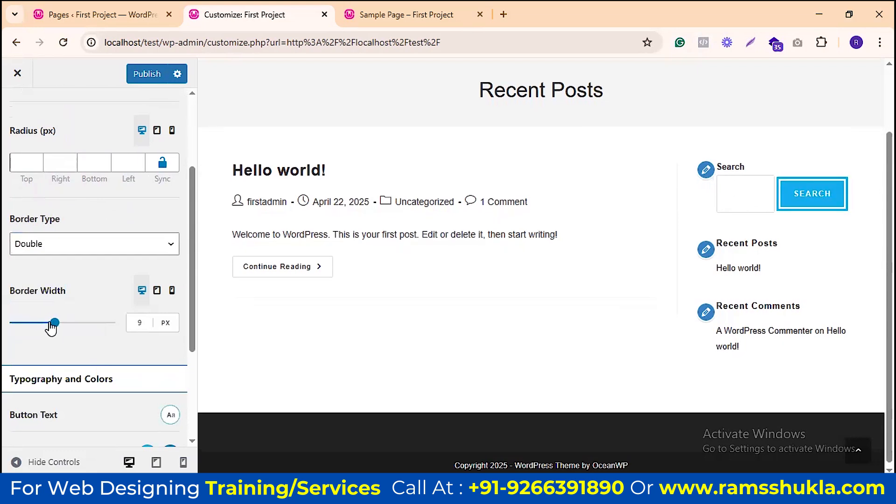
{"action": "left_click", "coordinate": [71, 252]}
{"action": "left_click", "coordinate": [51, 330]}
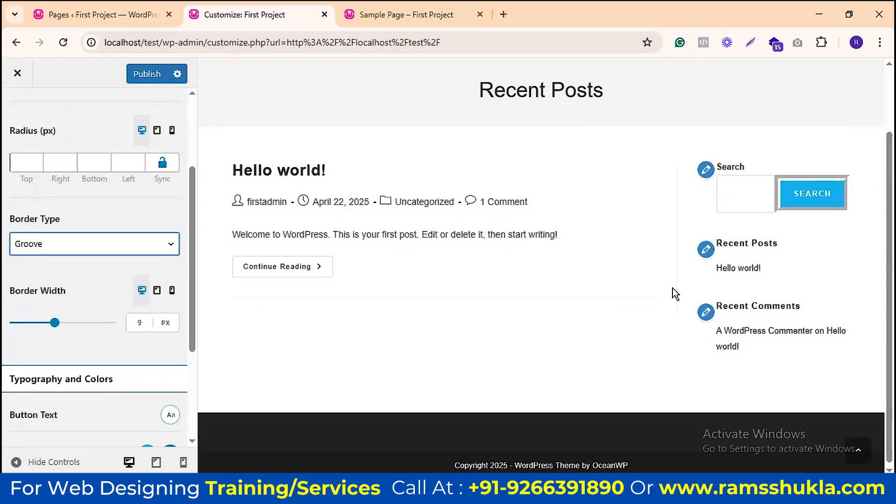
{"action": "left_click", "coordinate": [127, 250]}
{"action": "left_click", "coordinate": [69, 346]}
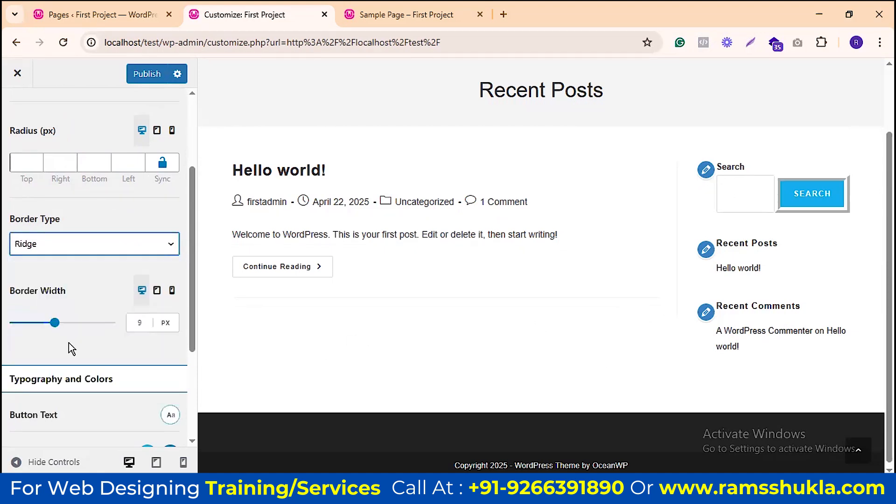
{"action": "left_click", "coordinate": [104, 259]}
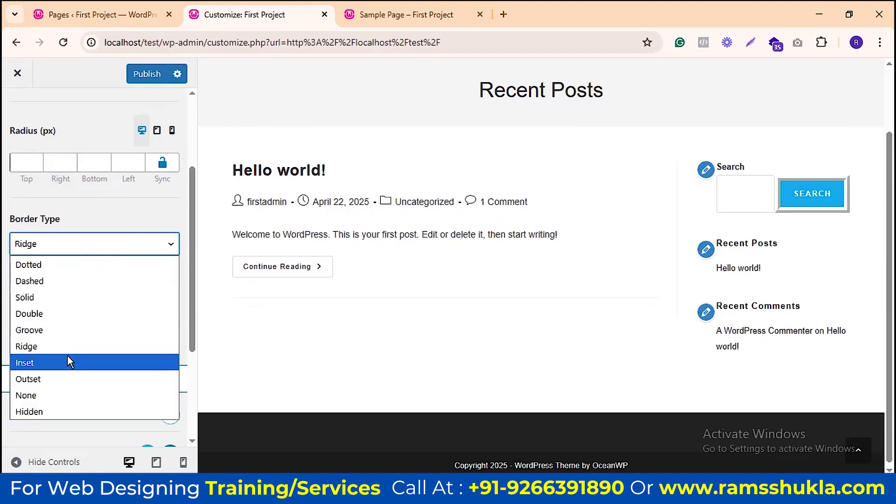
{"action": "left_click", "coordinate": [68, 362]}
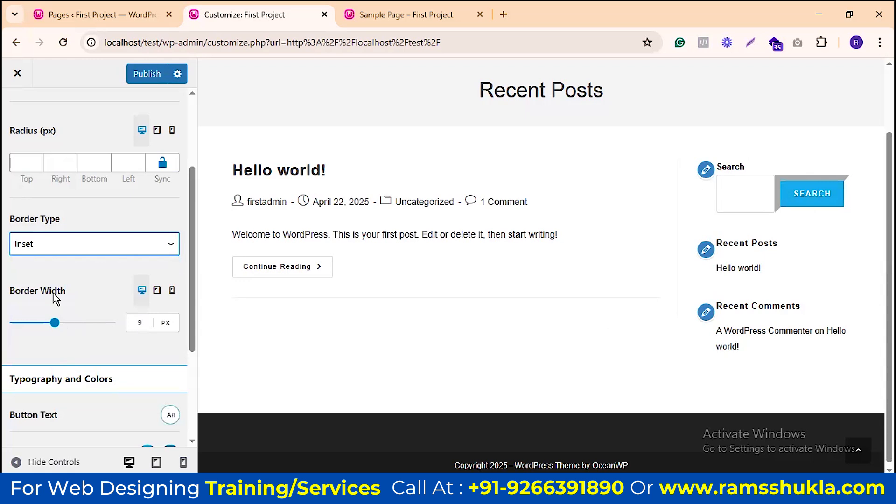
Step: Try the Outset, Hidden, Dotted and Dashed button border styles
{"action": "left_click", "coordinate": [55, 246]}
{"action": "left_click", "coordinate": [41, 378]}
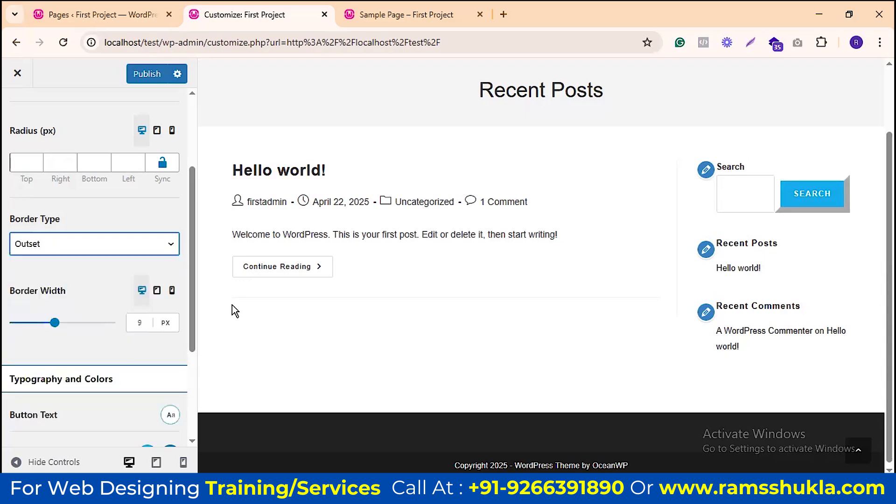
{"action": "left_click", "coordinate": [89, 245]}
{"action": "left_click", "coordinate": [40, 410]}
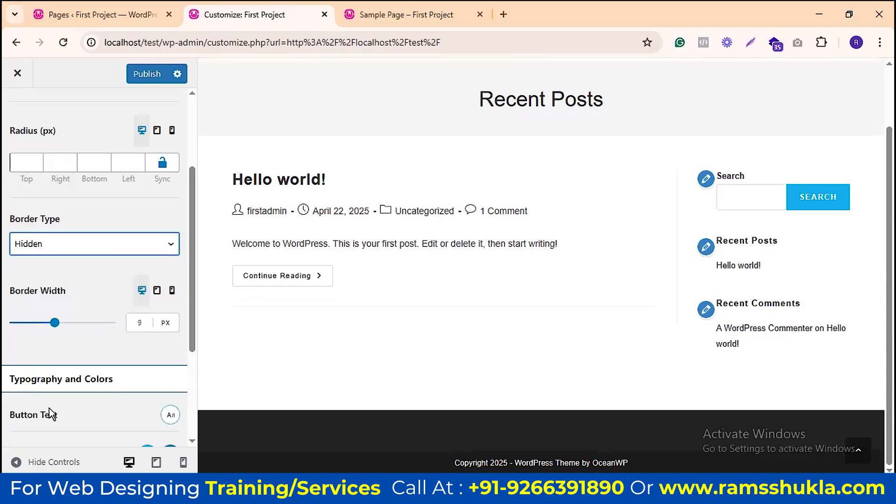
{"action": "left_click", "coordinate": [50, 242]}
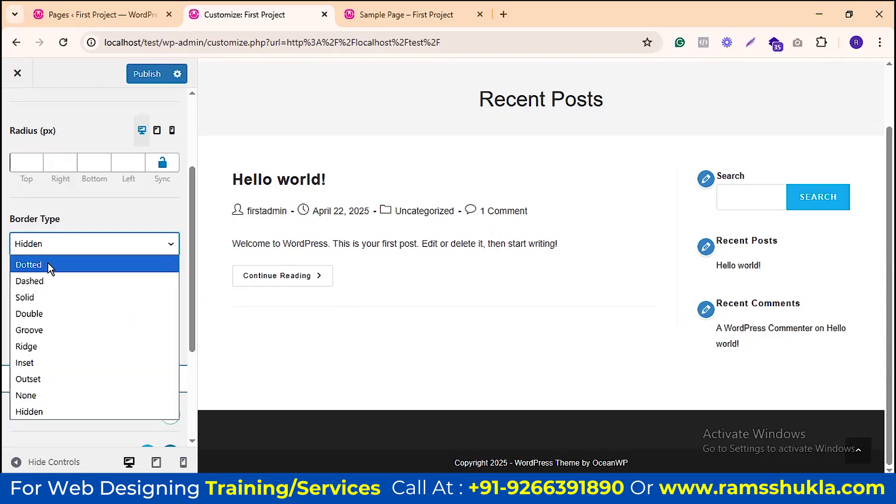
{"action": "left_click", "coordinate": [47, 264]}
{"action": "left_click", "coordinate": [63, 244]}
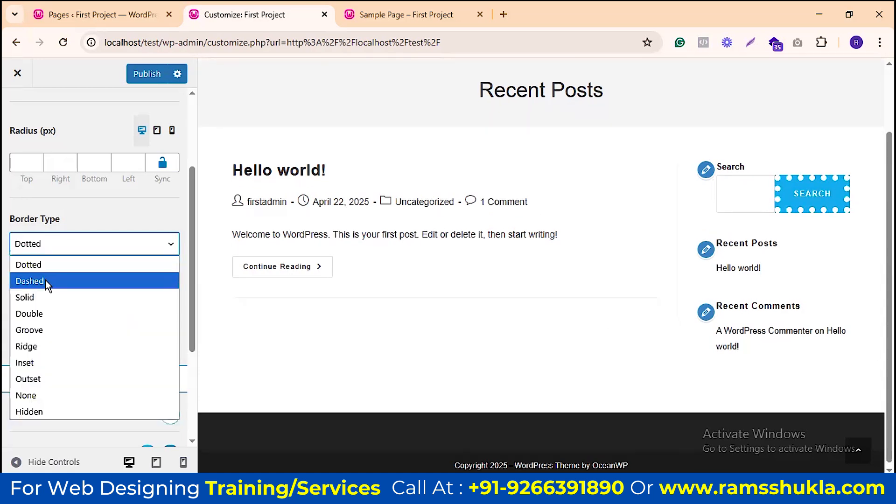
{"action": "left_click", "coordinate": [45, 281]}
Step: Thin the button border from 9 to 3 px, then set Border Type to None
{"action": "left_click_drag", "start_coordinate": [55, 325], "coordinate": [10, 323]}
{"action": "left_click", "coordinate": [102, 244]}
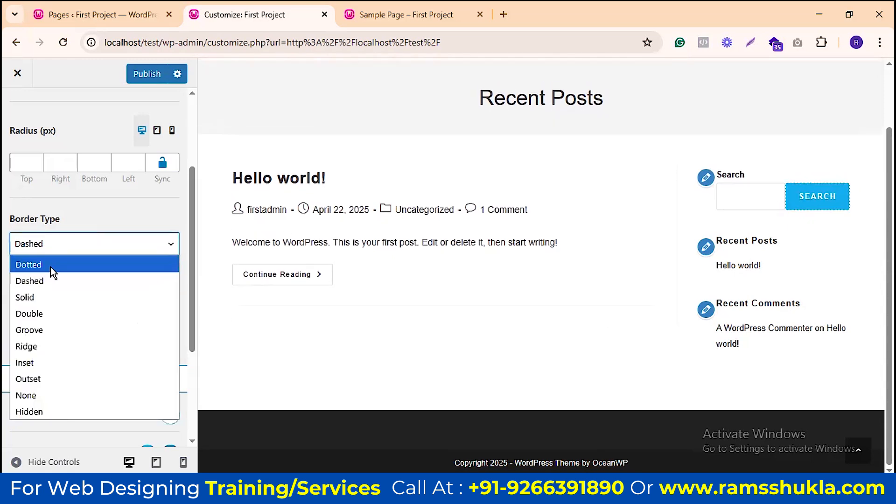
{"action": "left_click", "coordinate": [44, 392]}
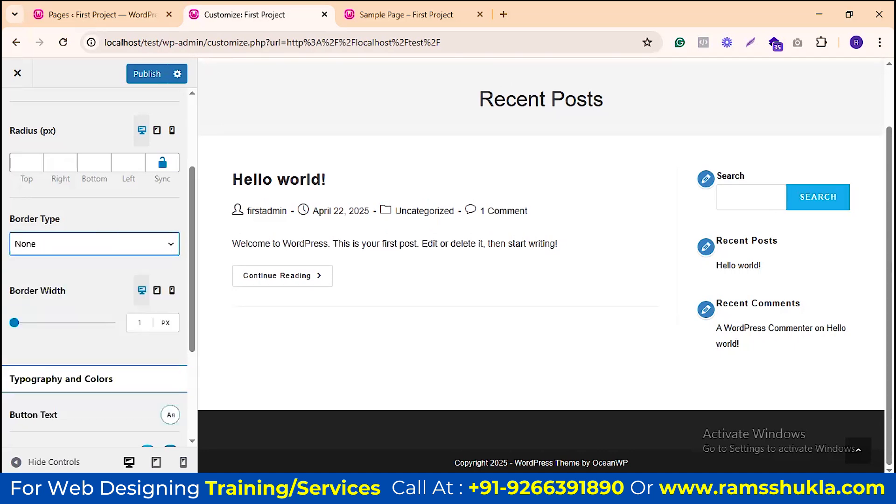
Step: Set the buttons' Text hover colour to the black preset under Typography and Colors
{"action": "scroll", "coordinate": [60, 303], "scroll_direction": "down", "scroll_amount": 3}
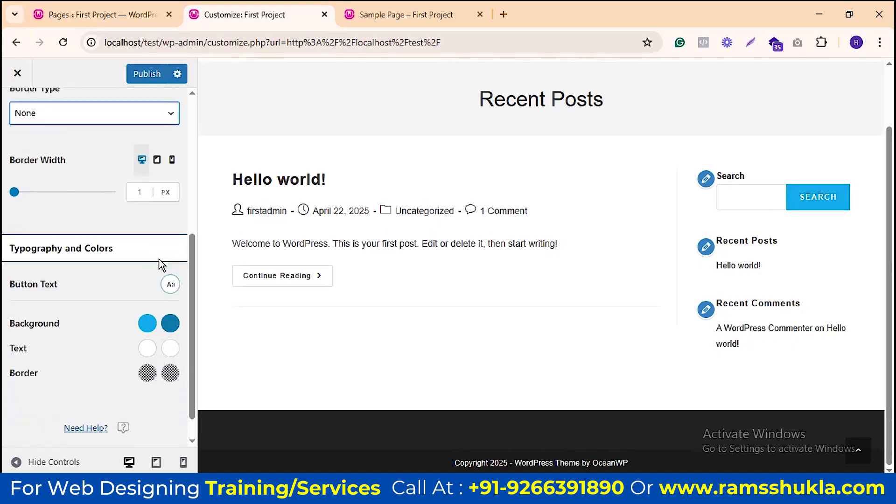
{"action": "scroll", "coordinate": [142, 266], "scroll_direction": "down", "scroll_amount": 1}
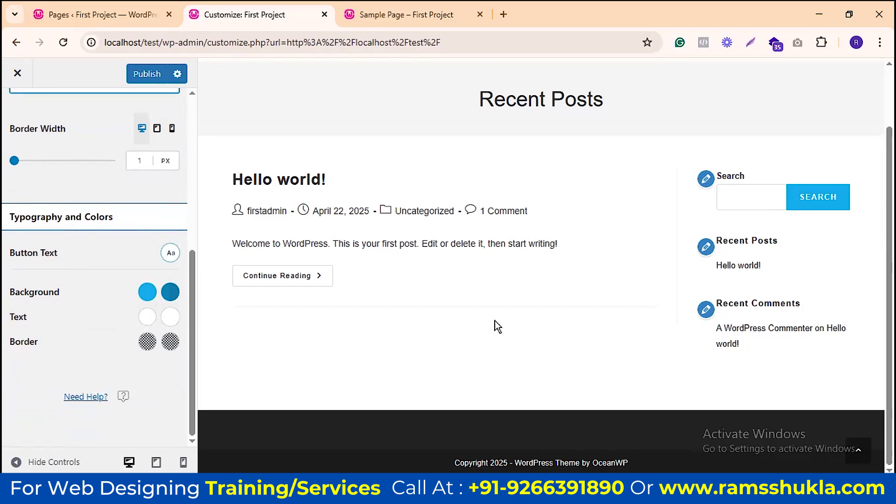
{"action": "left_click", "coordinate": [170, 317]}
{"action": "left_click", "coordinate": [24, 348]}
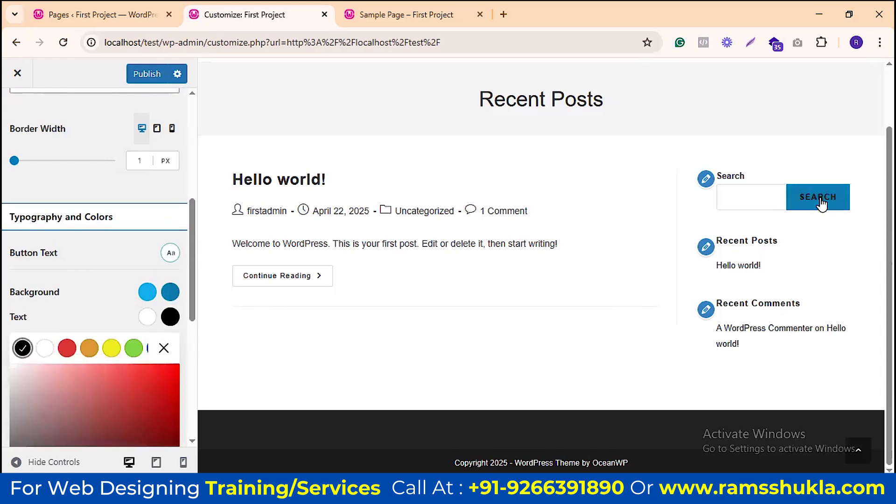
{"action": "left_click", "coordinate": [162, 348]}
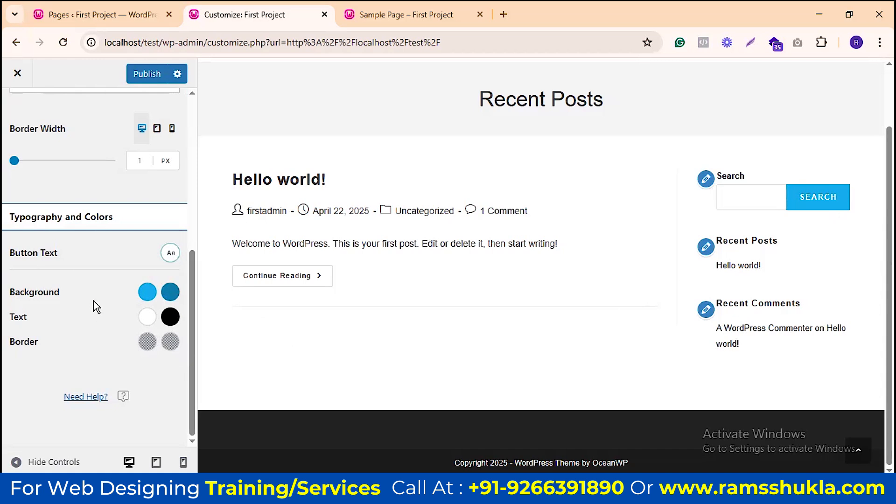
{"action": "scroll", "coordinate": [98, 290], "scroll_direction": "up", "scroll_amount": 10}
Step: Return to Site Style & Settings and scroll down to the Site Forms section
{"action": "left_click", "coordinate": [17, 112]}
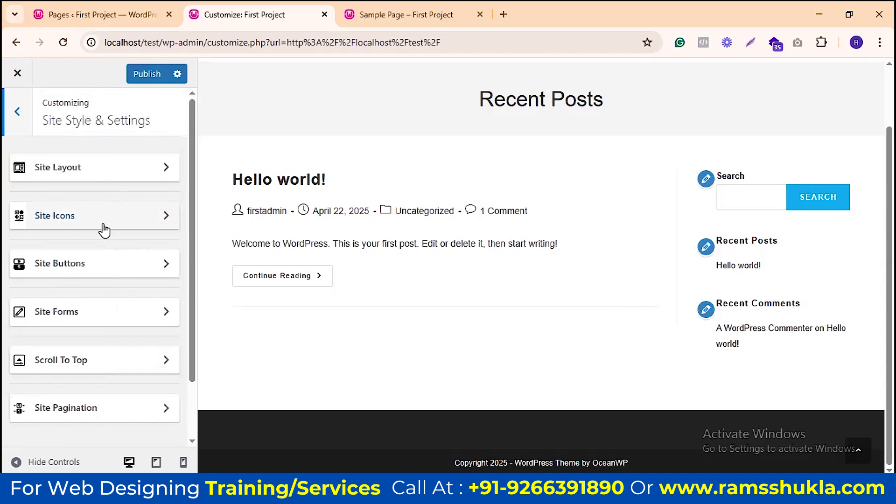
{"action": "scroll", "coordinate": [114, 306], "scroll_direction": "down", "scroll_amount": 2}
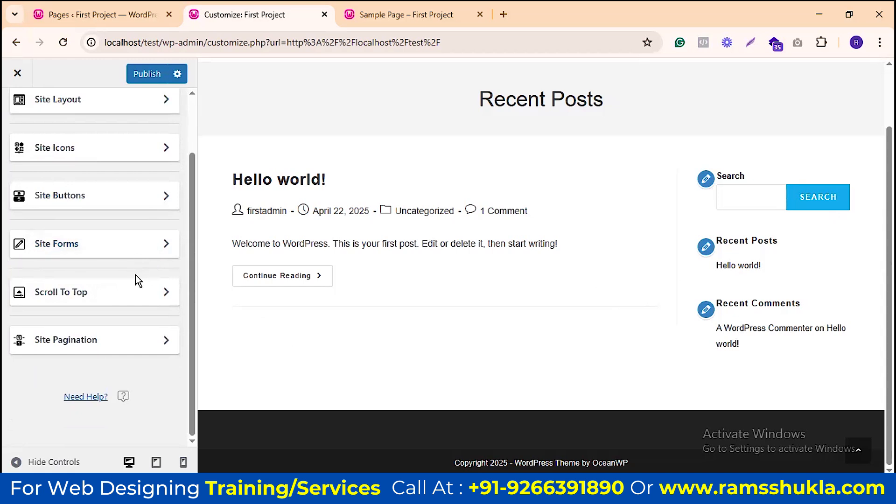
Step: Open Site Forms, add test text in the preview search box, and try 60 then 10 px top padding
{"action": "left_click", "coordinate": [120, 256]}
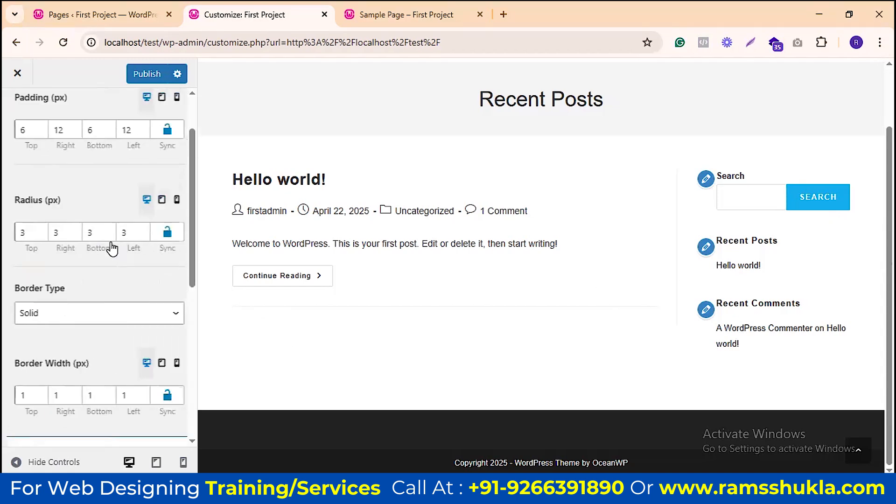
{"action": "scroll", "coordinate": [736, 277], "scroll_direction": "up", "scroll_amount": 3}
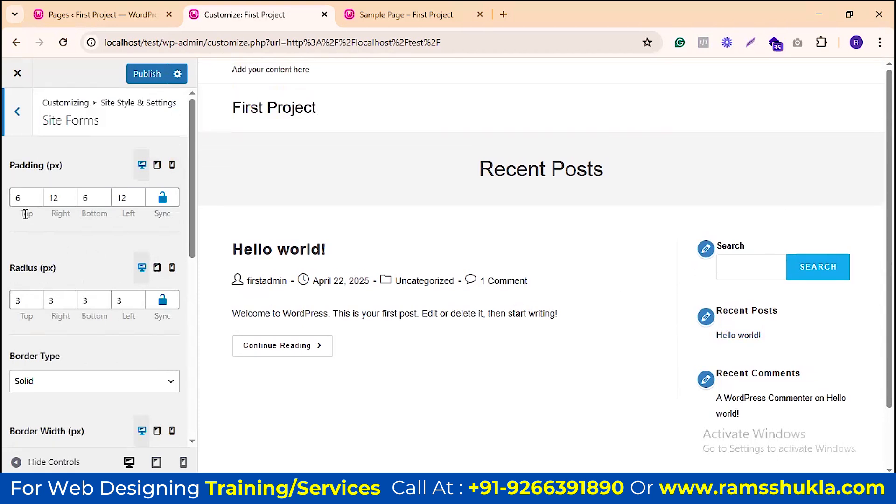
{"action": "left_click", "coordinate": [19, 198]}
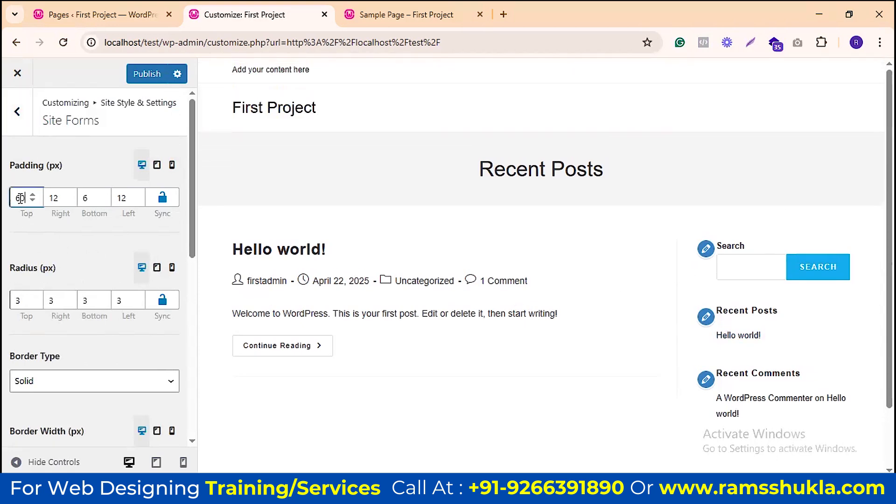
{"action": "left_click", "coordinate": [751, 281]}
{"action": "type", "text": "sdfsdfsdfds"}
{"action": "double_click", "coordinate": [16, 199]}
{"action": "type", "text": "0"}
{"action": "left_click", "coordinate": [55, 201]}
{"action": "left_click", "coordinate": [85, 201]}
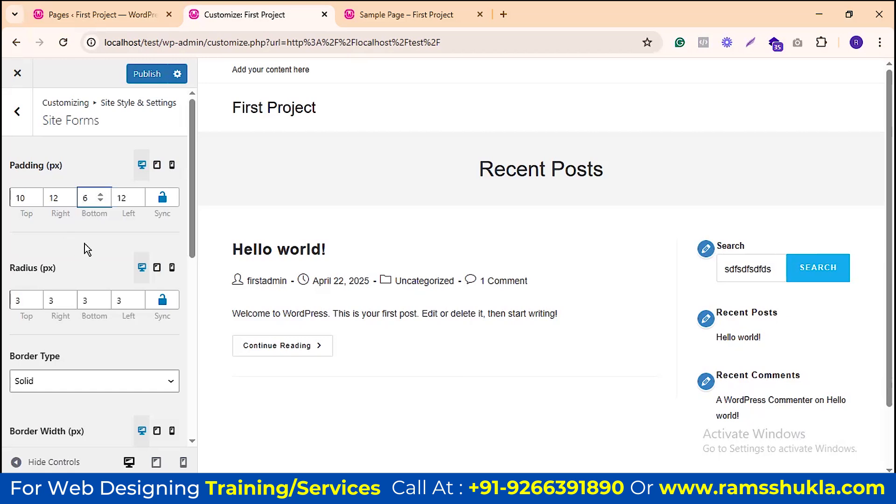
Step: Keep the form border type as Solid and clear the test text from the preview search box
{"action": "scroll", "coordinate": [104, 255], "scroll_direction": "down", "scroll_amount": 3}
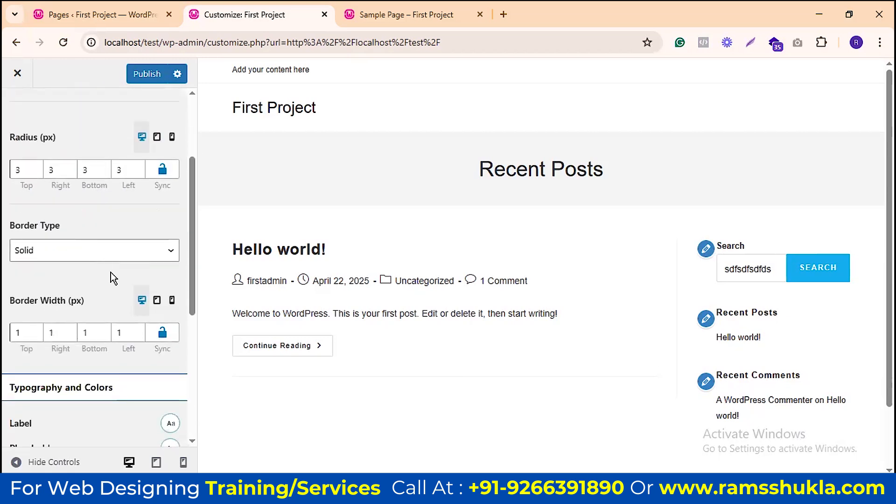
{"action": "left_click", "coordinate": [101, 254]}
{"action": "left_click", "coordinate": [101, 254]}
{"action": "scroll", "coordinate": [108, 243], "scroll_direction": "down", "scroll_amount": 5}
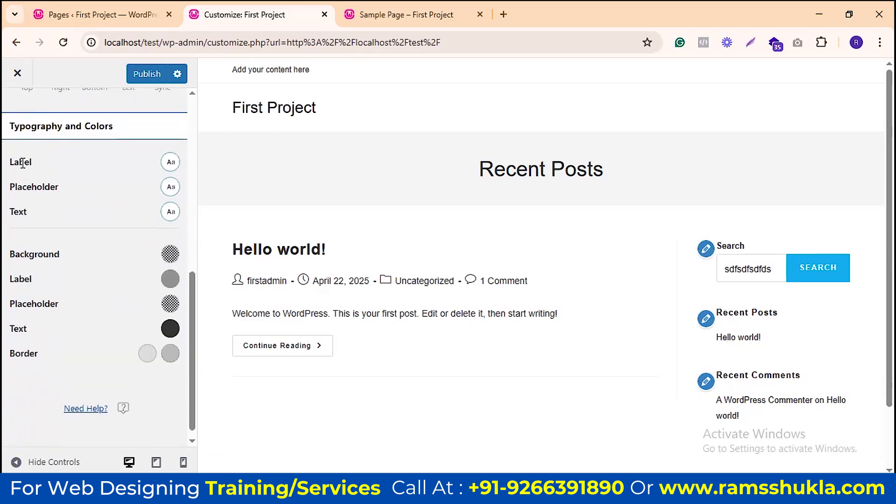
{"action": "double_click", "coordinate": [760, 264]}
{"action": "key", "text": "BackSpace"}
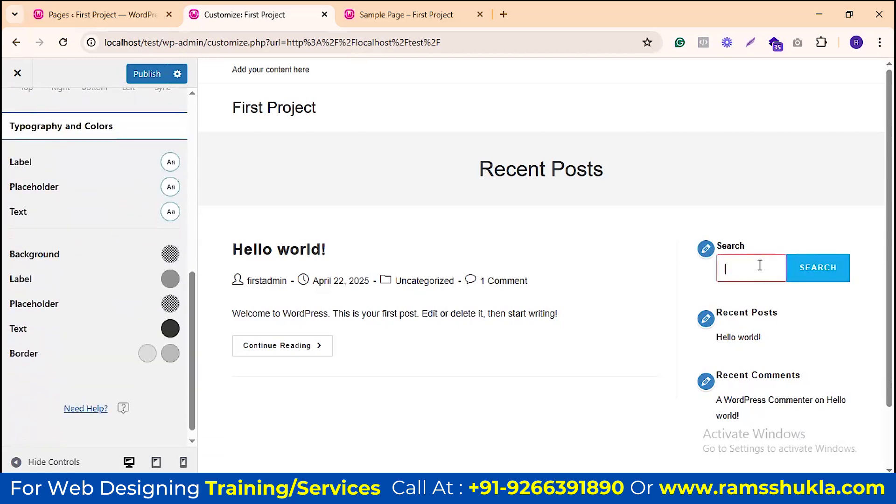
{"action": "left_click", "coordinate": [691, 272]}
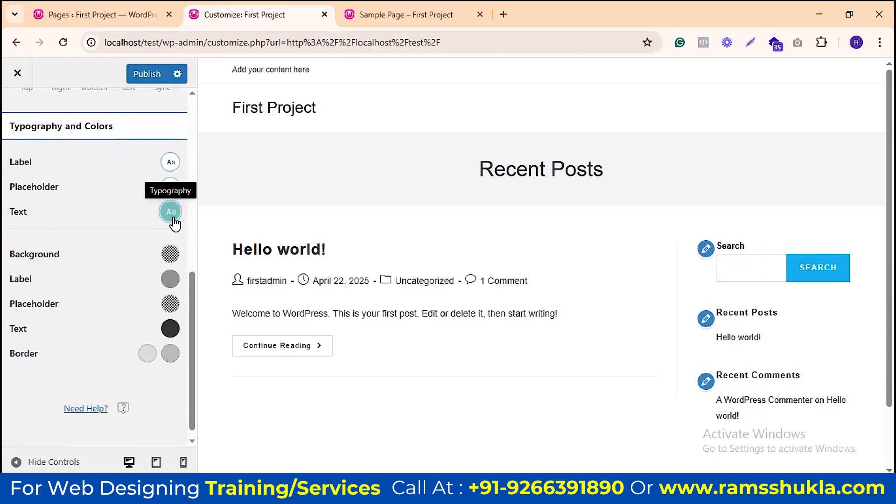
{"action": "left_click", "coordinate": [743, 266]}
{"action": "type", "text": "sfsdfsdfsdf"}
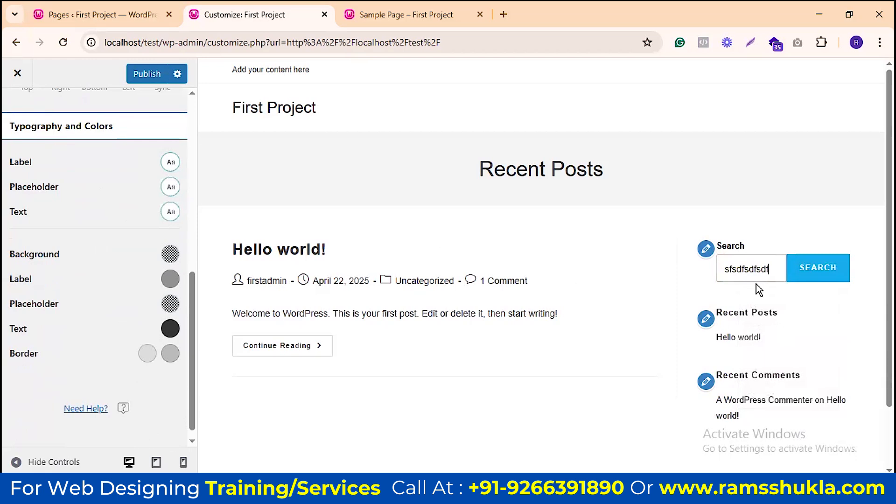
{"action": "double_click", "coordinate": [752, 271]}
{"action": "key", "text": "BackSpace"}
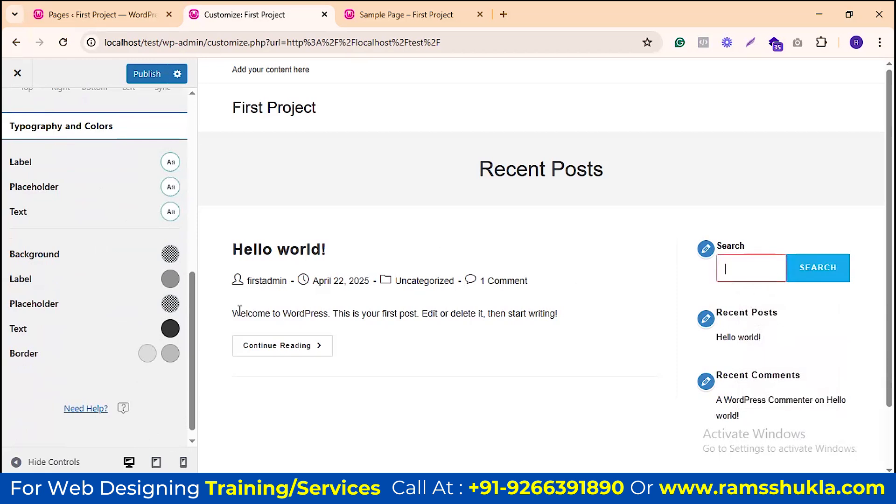
Step: Preview a red form text colour in the search box, then set it back to black
{"action": "left_click", "coordinate": [170, 212]}
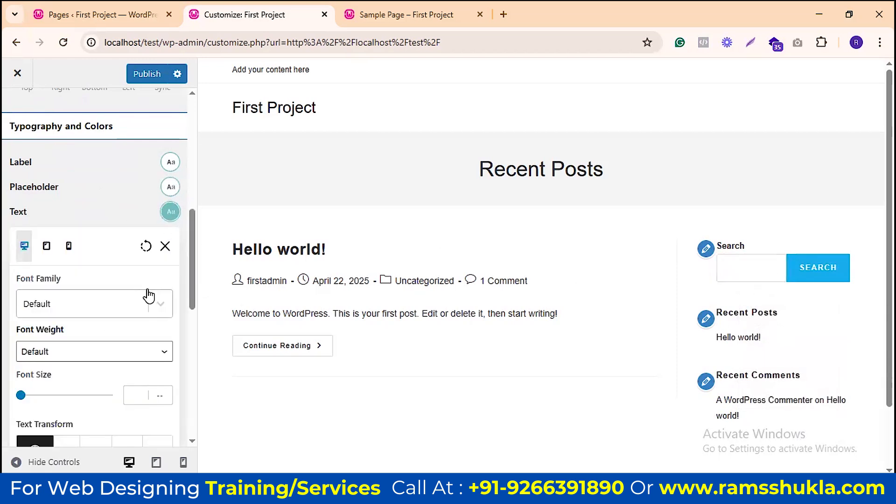
{"action": "scroll", "coordinate": [148, 296], "scroll_direction": "down", "scroll_amount": 4}
{"action": "scroll", "coordinate": [135, 296], "scroll_direction": "down", "scroll_amount": 5}
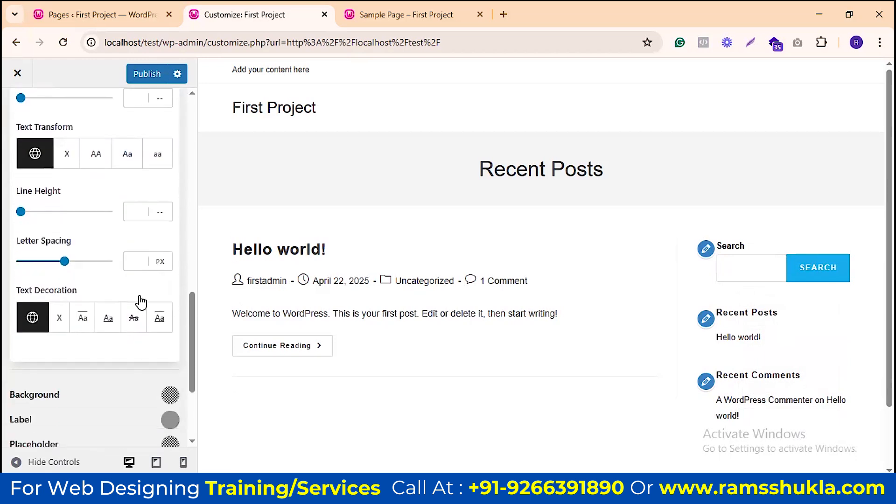
{"action": "left_click", "coordinate": [170, 321]}
{"action": "scroll", "coordinate": [174, 370], "scroll_direction": "down", "scroll_amount": 1}
{"action": "left_click_drag", "start_coordinate": [174, 370], "coordinate": [174, 319]}
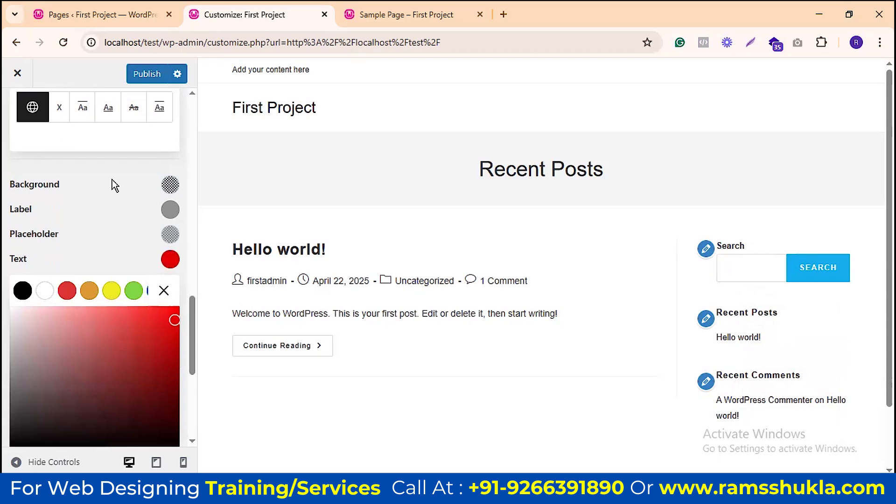
{"action": "left_click", "coordinate": [731, 268]}
{"action": "type", "text": "sdfsadsadasd"}
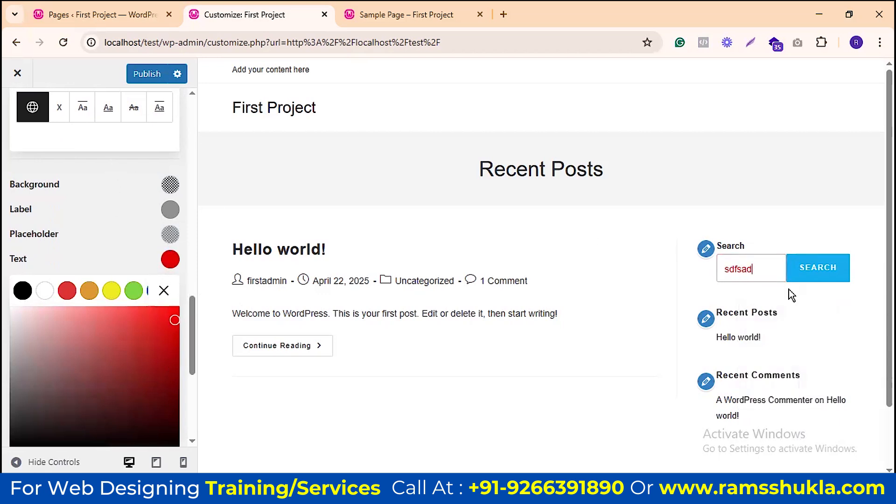
{"action": "key", "text": "ctrl+a"}
{"action": "key", "text": "BackSpace"}
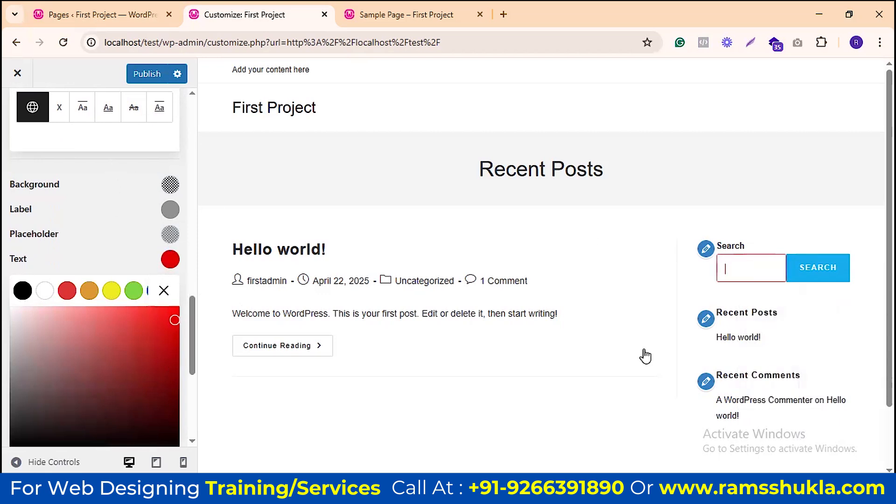
{"action": "left_click", "coordinate": [26, 290]}
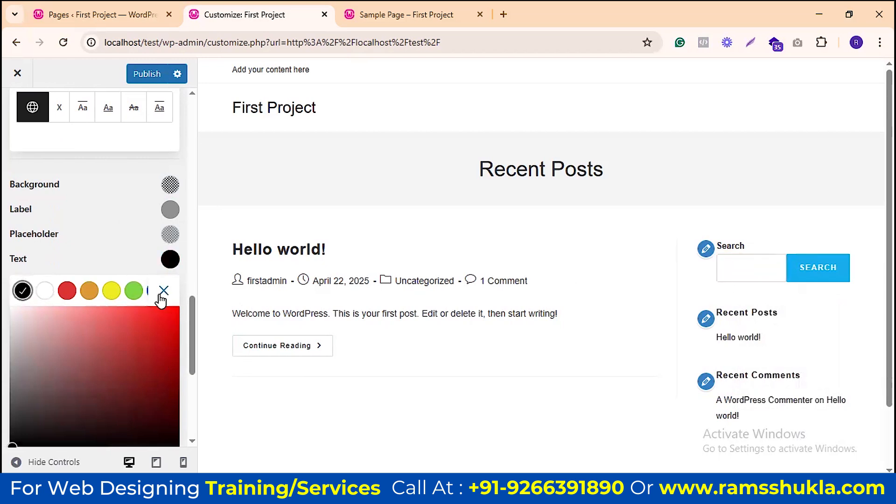
{"action": "left_click", "coordinate": [163, 292]}
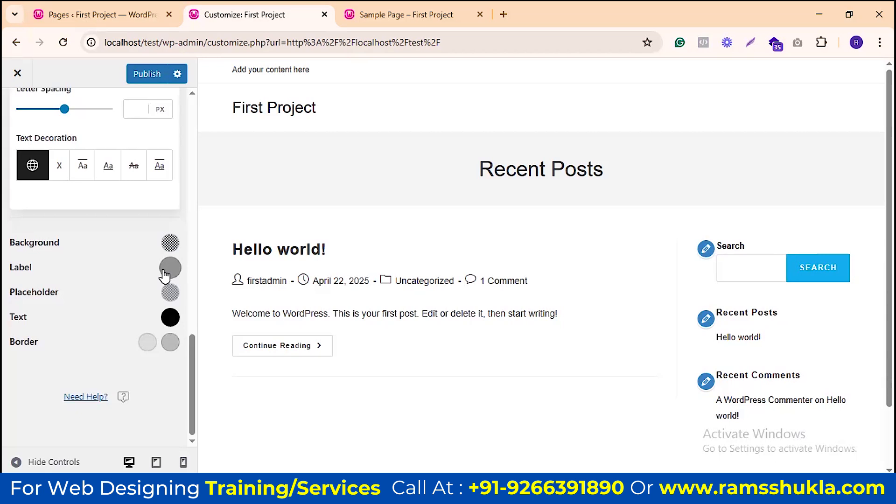
Step: Return to the Site Style & Settings list
{"action": "scroll", "coordinate": [149, 285], "scroll_direction": "up", "scroll_amount": 3}
{"action": "scroll", "coordinate": [150, 280], "scroll_direction": "up", "scroll_amount": 4}
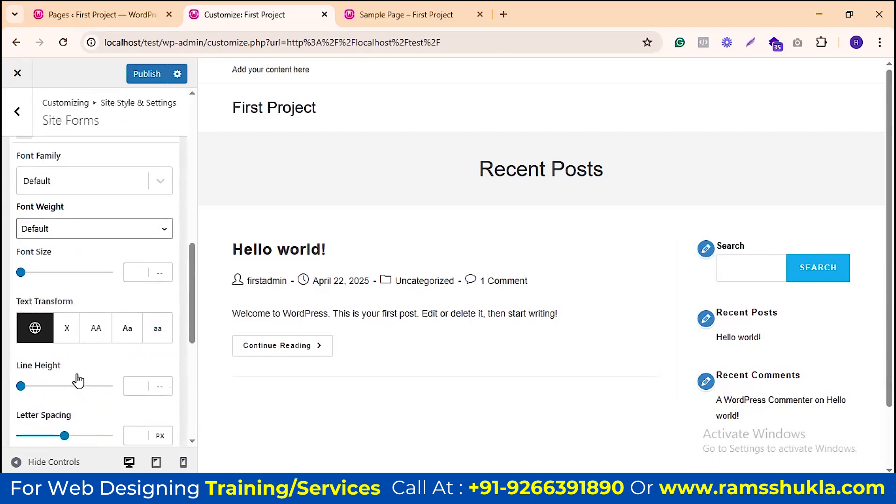
{"action": "scroll", "coordinate": [82, 322], "scroll_direction": "down", "scroll_amount": 3}
{"action": "scroll", "coordinate": [109, 262], "scroll_direction": "up", "scroll_amount": 2}
{"action": "scroll", "coordinate": [109, 262], "scroll_direction": "up", "scroll_amount": 10}
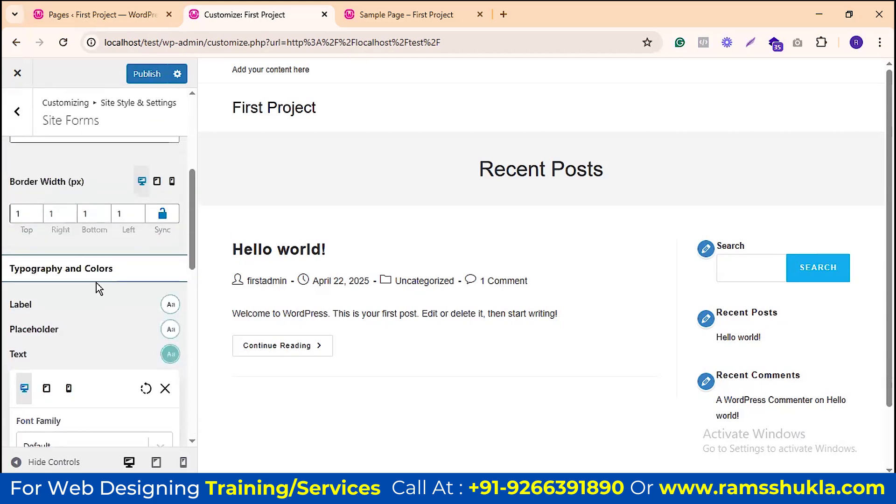
{"action": "left_click", "coordinate": [17, 111]}
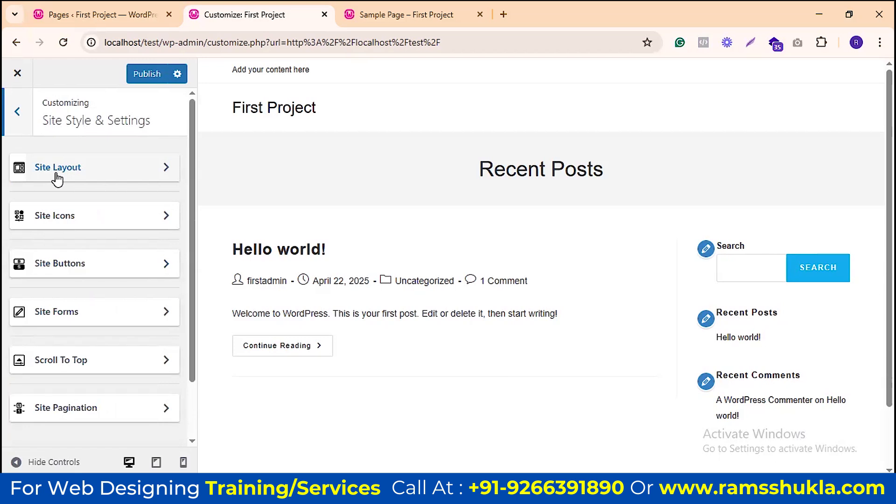
Step: Open Scroll To Top and test the button on the live Sample Page
{"action": "scroll", "coordinate": [93, 312], "scroll_direction": "down", "scroll_amount": 2}
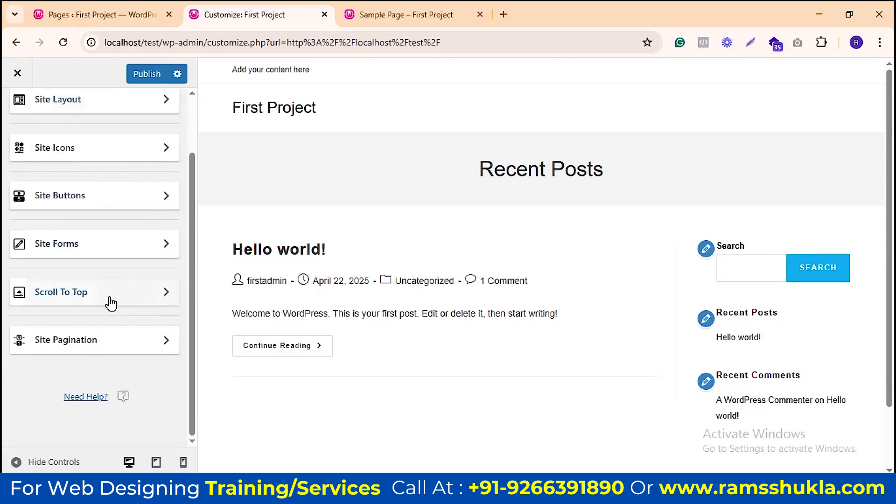
{"action": "left_click", "coordinate": [110, 302]}
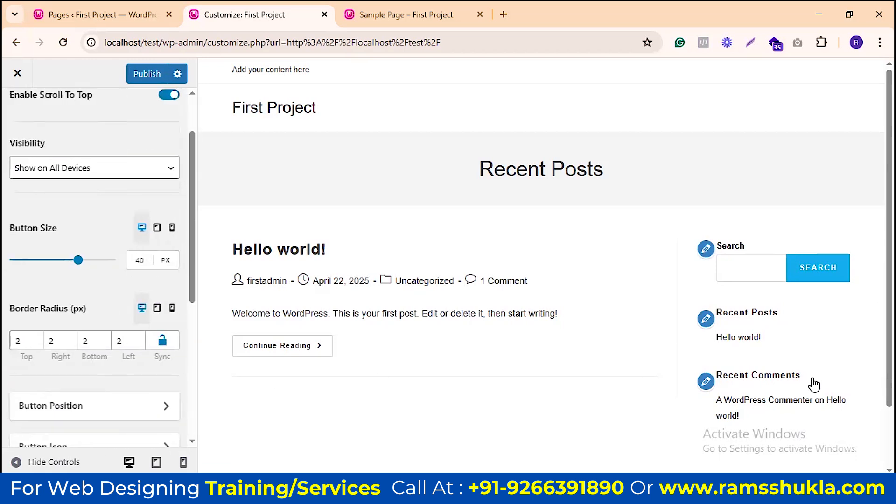
{"action": "scroll", "coordinate": [835, 382], "scroll_direction": "down", "scroll_amount": 2}
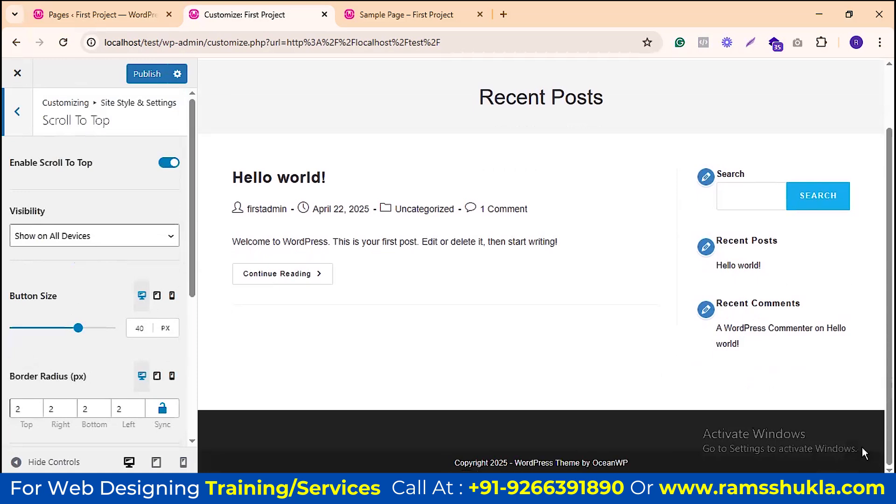
{"action": "scroll", "coordinate": [866, 411], "scroll_direction": "up", "scroll_amount": 2}
{"action": "scroll", "coordinate": [865, 412], "scroll_direction": "down", "scroll_amount": 2}
{"action": "left_click", "coordinate": [405, 14]}
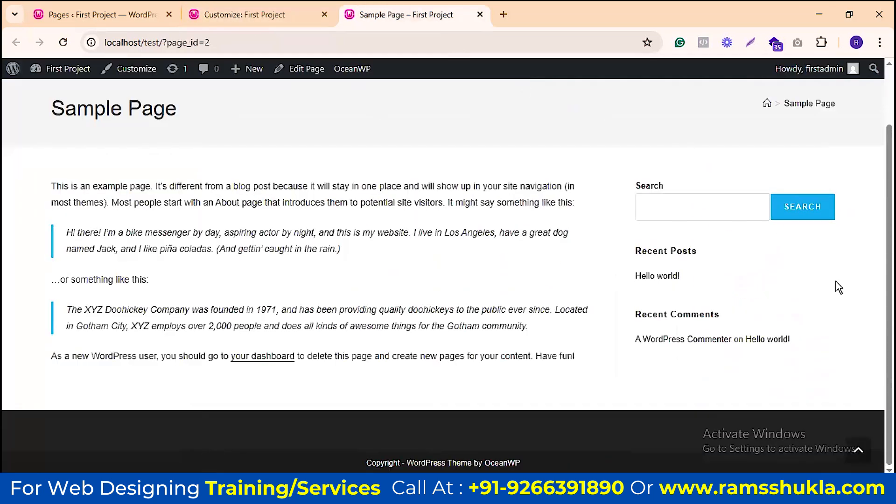
{"action": "left_click", "coordinate": [864, 456]}
{"action": "scroll", "coordinate": [864, 445], "scroll_direction": "down", "scroll_amount": 2}
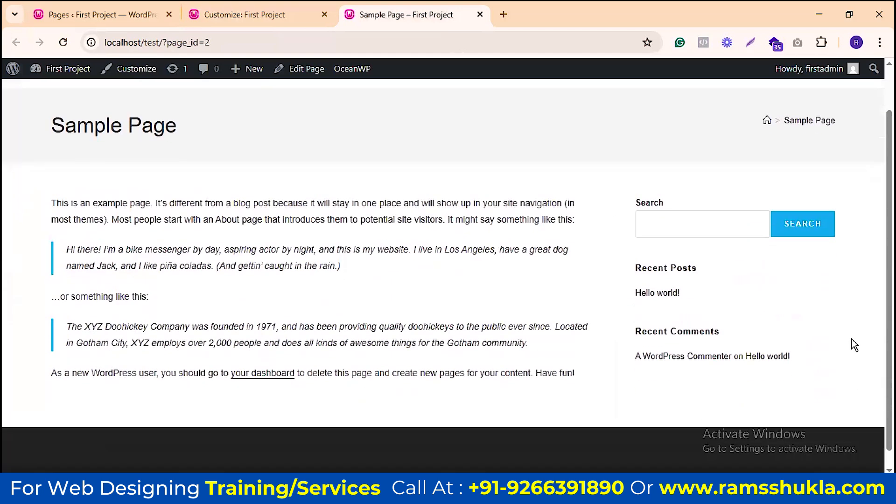
{"action": "left_click", "coordinate": [864, 450]}
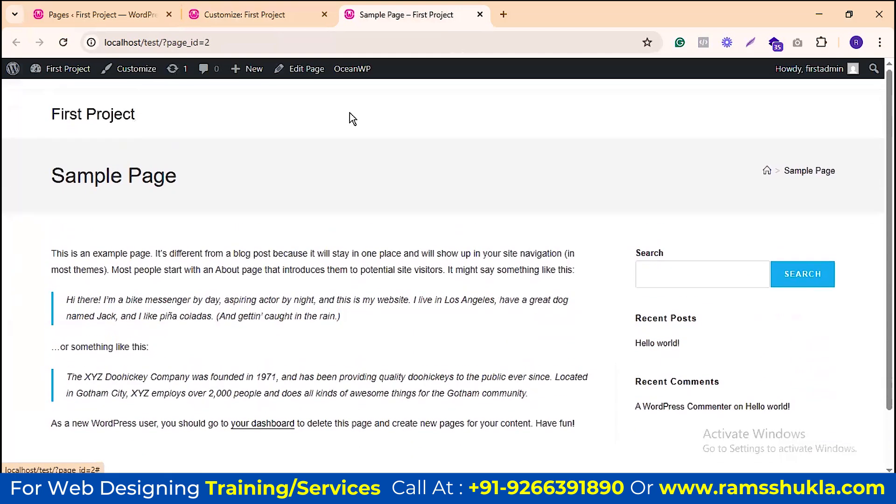
{"action": "left_click", "coordinate": [236, 13]}
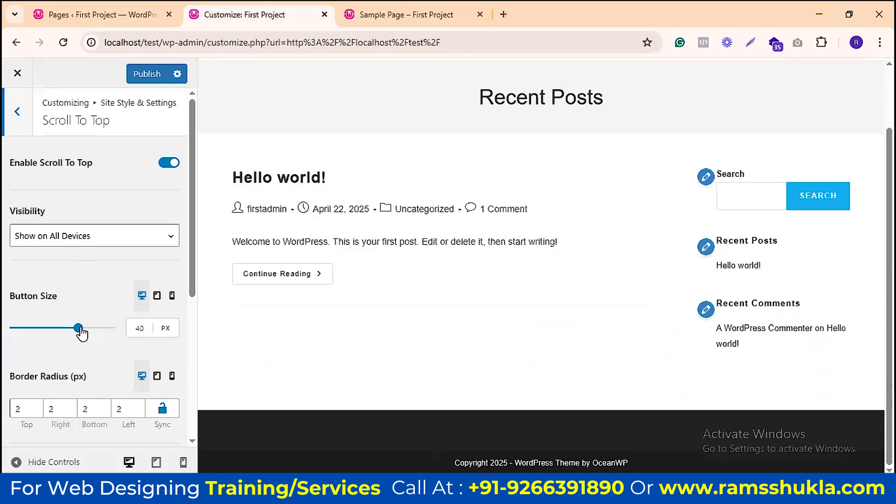
Step: Keep the scroll-to-top Visibility at Show on All Devices and recheck the Sample Page
{"action": "left_click", "coordinate": [96, 238]}
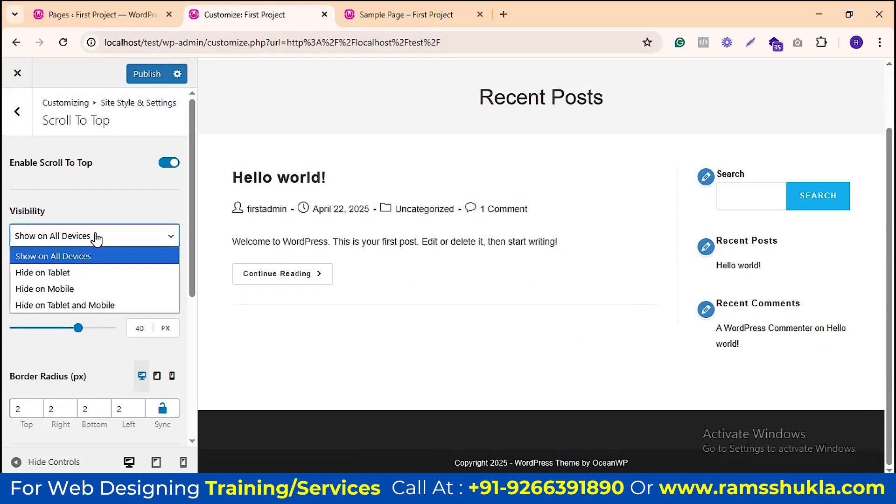
{"action": "left_click", "coordinate": [97, 239]}
{"action": "scroll", "coordinate": [140, 293], "scroll_direction": "down", "scroll_amount": 3}
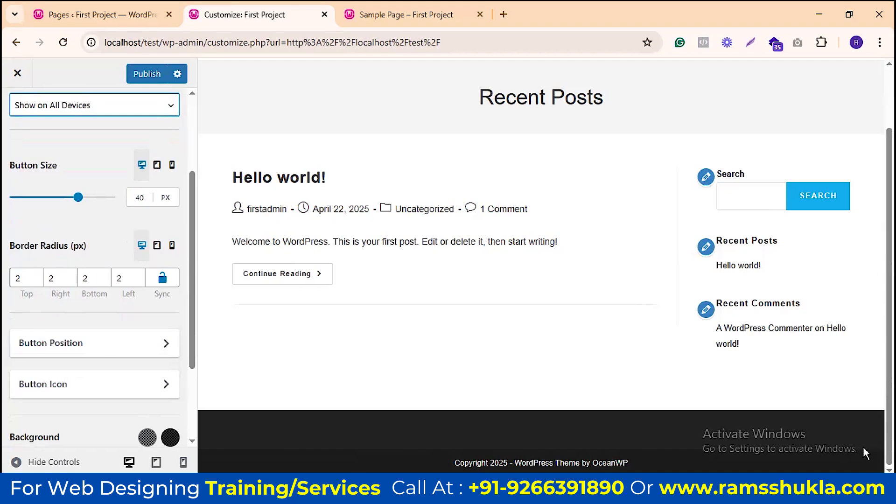
{"action": "left_click", "coordinate": [410, 14]}
{"action": "scroll", "coordinate": [834, 329], "scroll_direction": "down", "scroll_amount": 2}
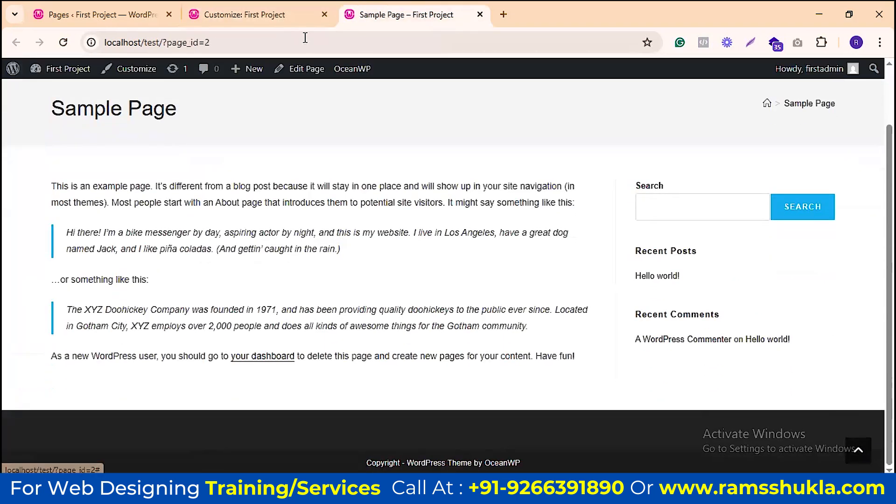
{"action": "left_click", "coordinate": [264, 14]}
{"action": "scroll", "coordinate": [102, 236], "scroll_direction": "down", "scroll_amount": 3}
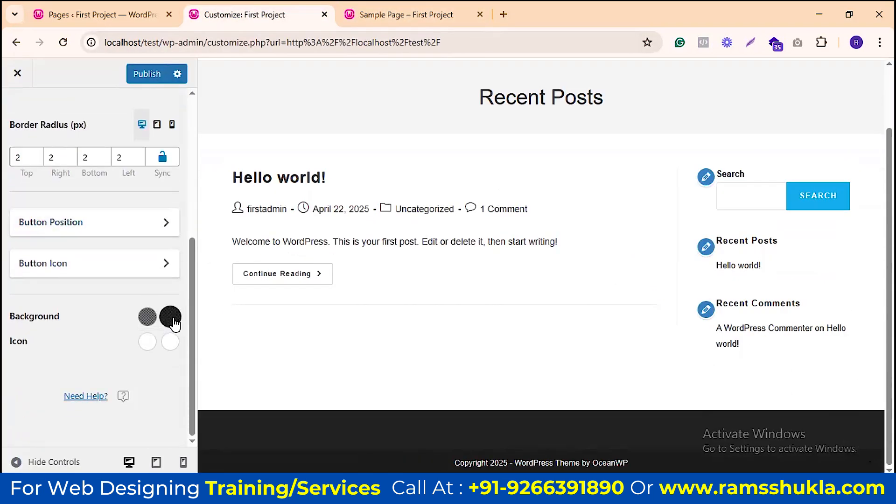
Step: Try a red scroll-to-top background and check it on the live Sample Page
{"action": "left_click", "coordinate": [170, 317]}
{"action": "scroll", "coordinate": [171, 345], "scroll_direction": "down", "scroll_amount": 1}
{"action": "left_click", "coordinate": [172, 369]}
{"action": "left_click", "coordinate": [172, 316]}
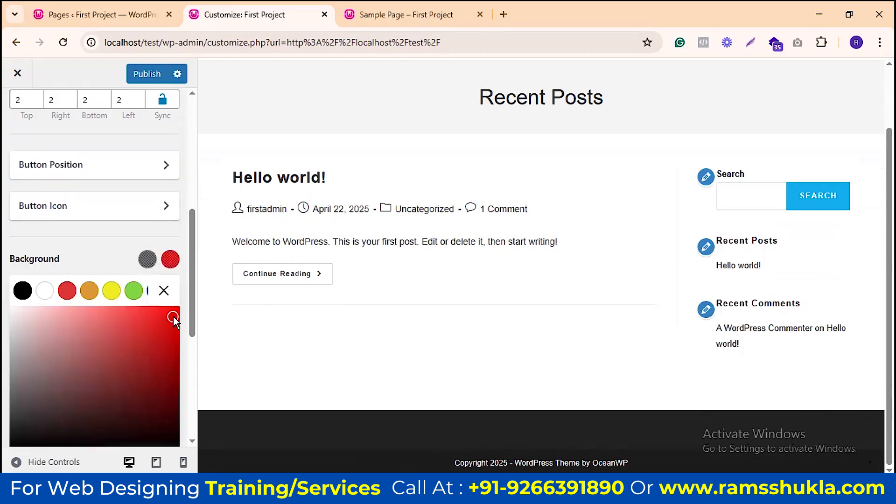
{"action": "left_click", "coordinate": [433, 13]}
{"action": "key", "text": "ctrl+shift+Tab"}
{"action": "left_click", "coordinate": [163, 290]}
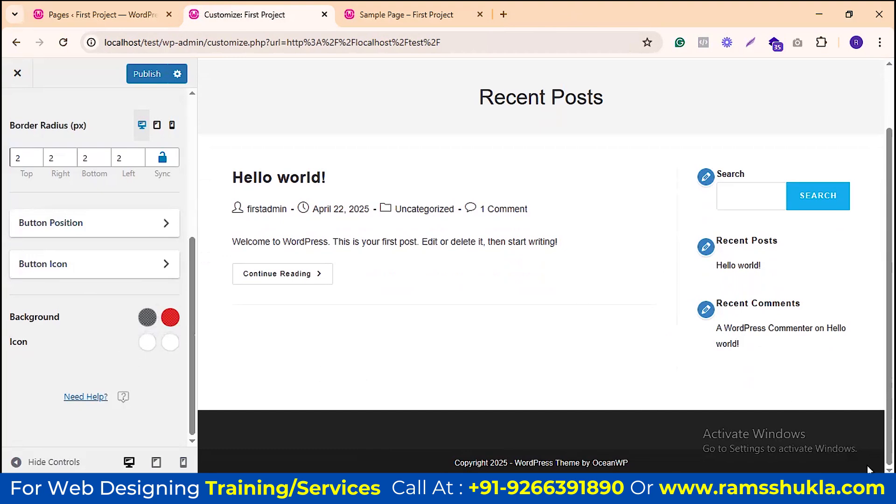
{"action": "left_click", "coordinate": [417, 9]}
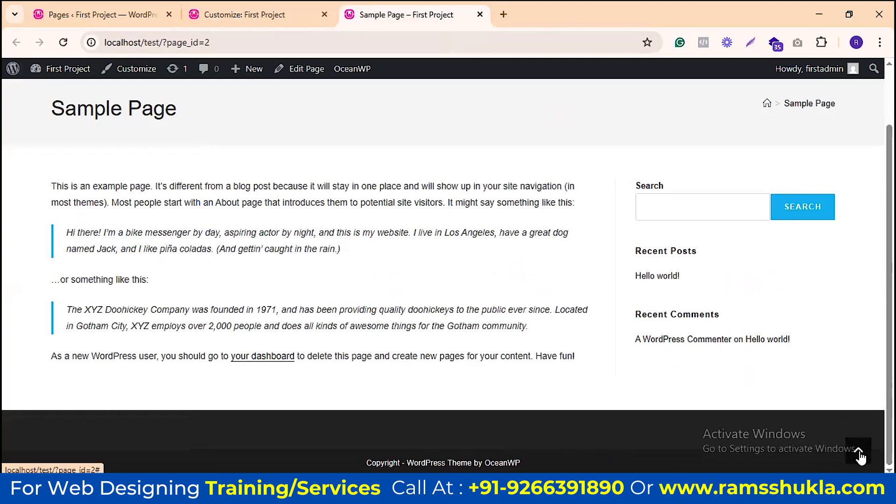
{"action": "left_click", "coordinate": [217, 13]}
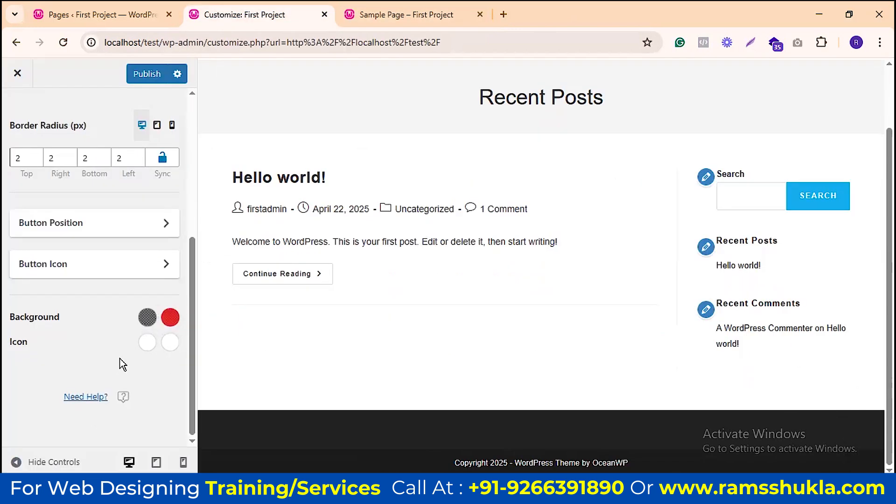
Step: Try green for the button background, then reset it to the default colour
{"action": "left_click", "coordinate": [145, 320]}
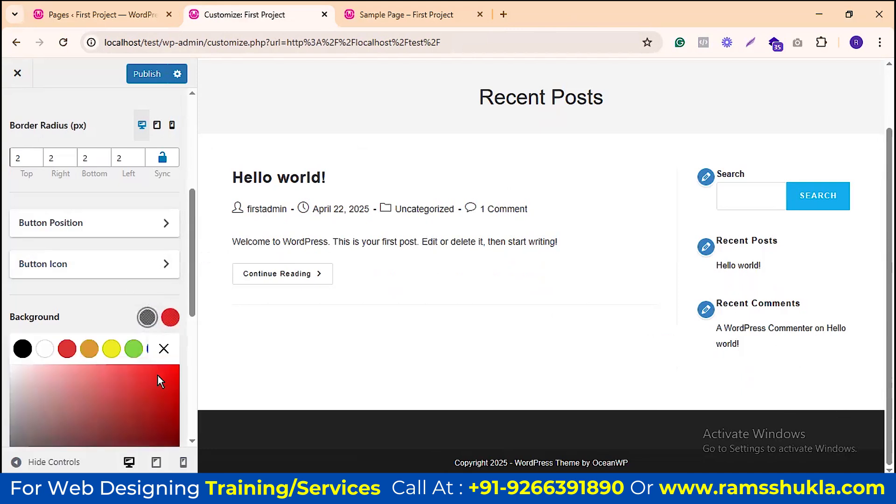
{"action": "left_click", "coordinate": [134, 349]}
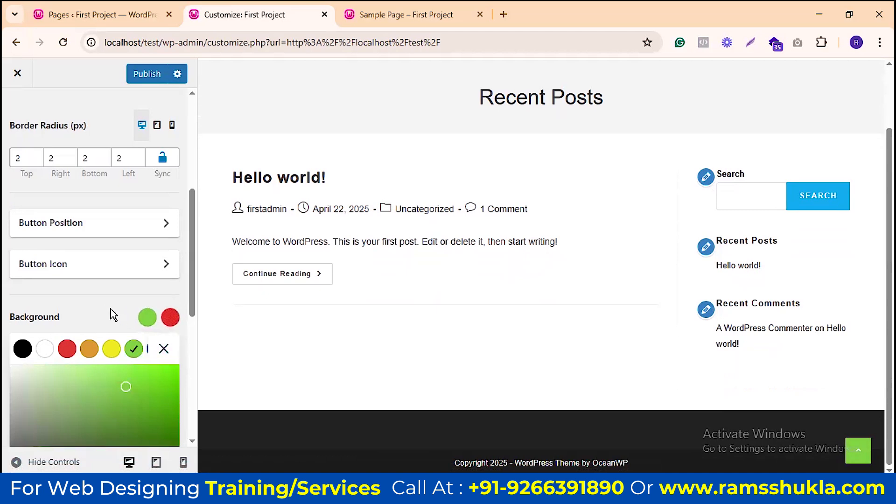
{"action": "scroll", "coordinate": [117, 318], "scroll_direction": "down", "scroll_amount": 4}
{"action": "scroll", "coordinate": [121, 154], "scroll_direction": "up", "scroll_amount": 2}
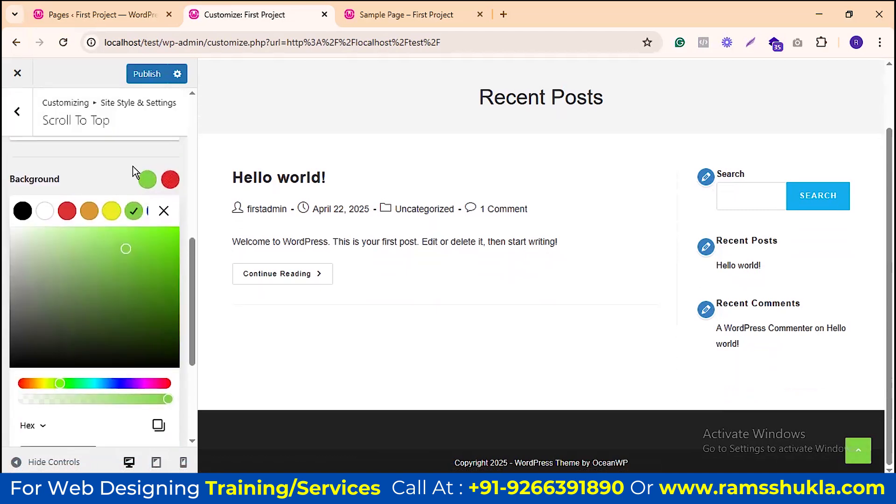
{"action": "scroll", "coordinate": [159, 314], "scroll_direction": "down", "scroll_amount": 3}
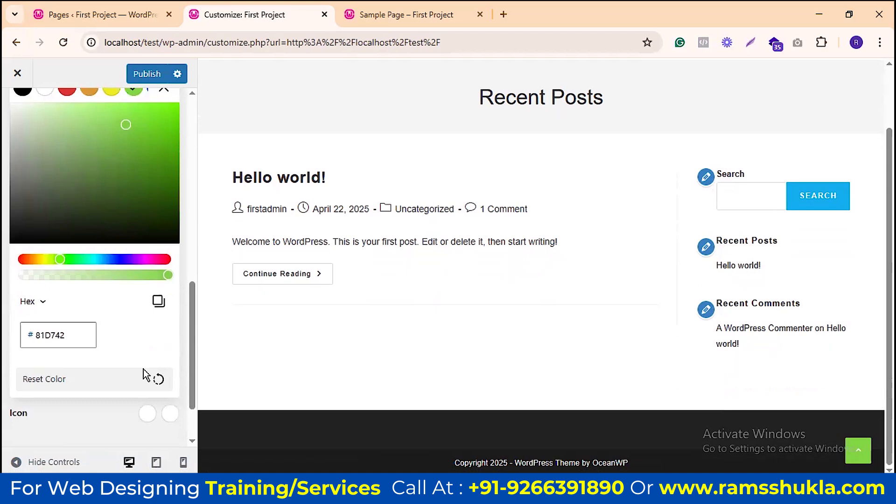
{"action": "scroll", "coordinate": [152, 206], "scroll_direction": "up", "scroll_amount": 3}
{"action": "left_click", "coordinate": [171, 187]}
{"action": "scroll", "coordinate": [150, 260], "scroll_direction": "down", "scroll_amount": 4}
{"action": "scroll", "coordinate": [177, 261], "scroll_direction": "up", "scroll_amount": 2}
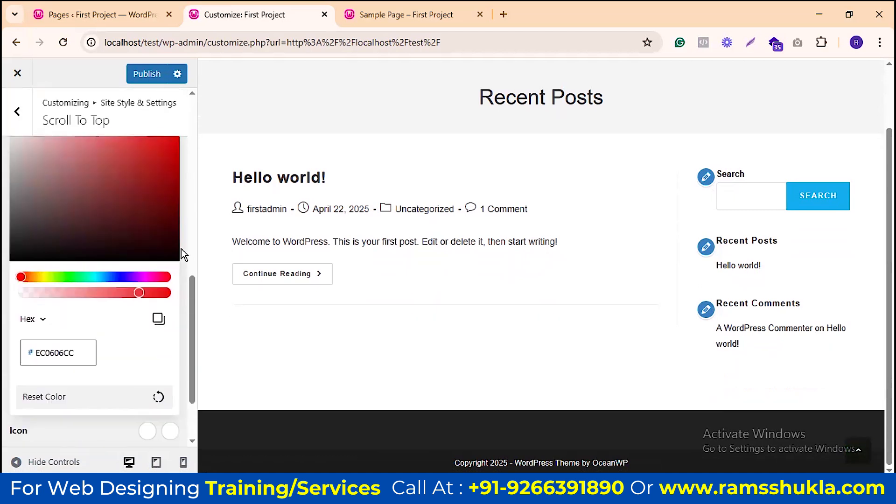
{"action": "scroll", "coordinate": [94, 167], "scroll_direction": "up", "scroll_amount": 2}
{"action": "left_click", "coordinate": [162, 208]}
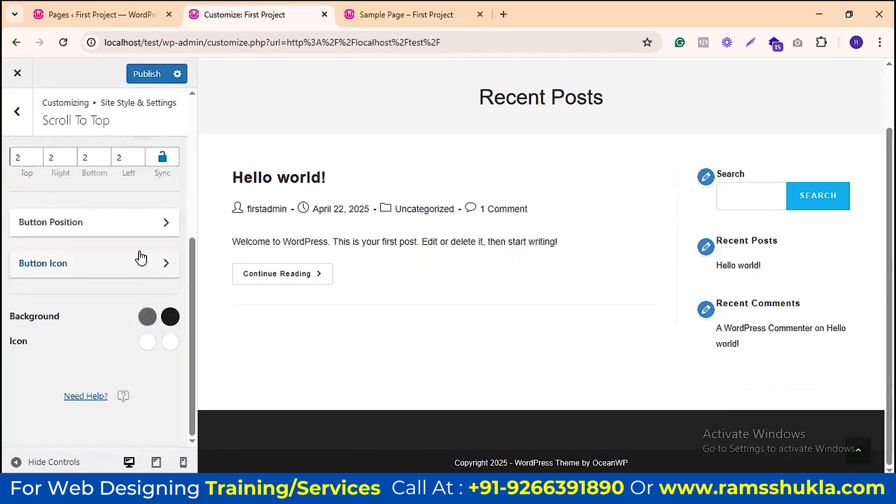
Step: Choose the circled arrow button icon and set the Icon Size to 23 px
{"action": "scroll", "coordinate": [115, 275], "scroll_direction": "down", "scroll_amount": 5}
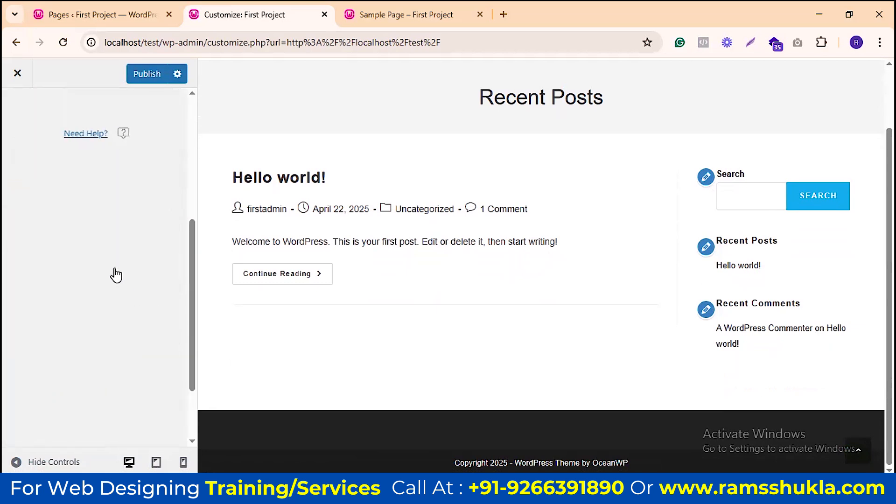
{"action": "scroll", "coordinate": [65, 222], "scroll_direction": "up", "scroll_amount": 5}
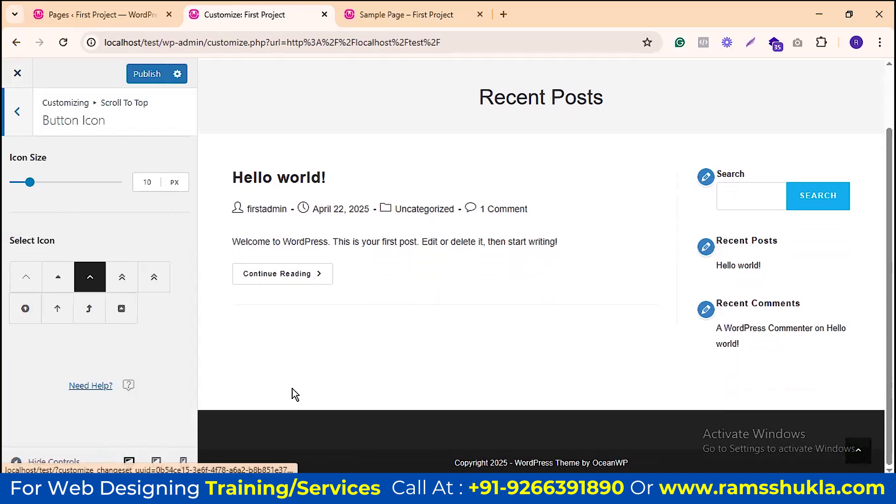
{"action": "left_click", "coordinate": [25, 309]}
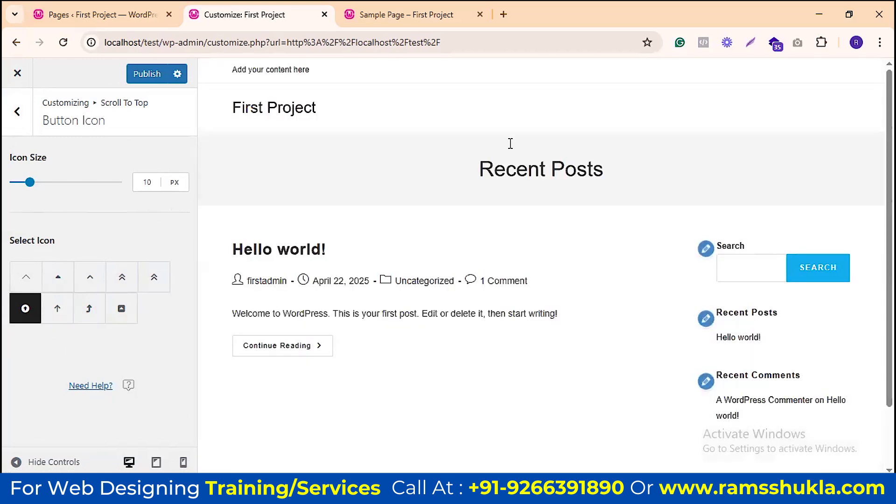
{"action": "scroll", "coordinate": [863, 433], "scroll_direction": "down", "scroll_amount": 2}
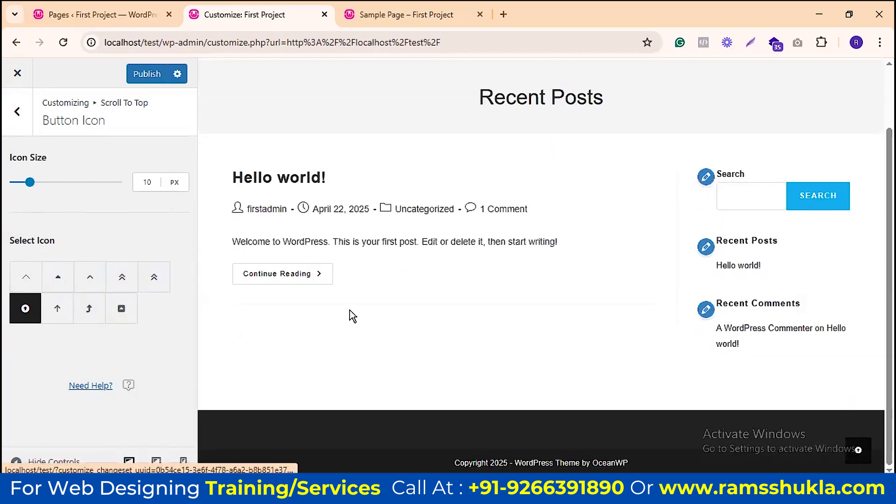
{"action": "left_click_drag", "start_coordinate": [29, 182], "coordinate": [53, 182]}
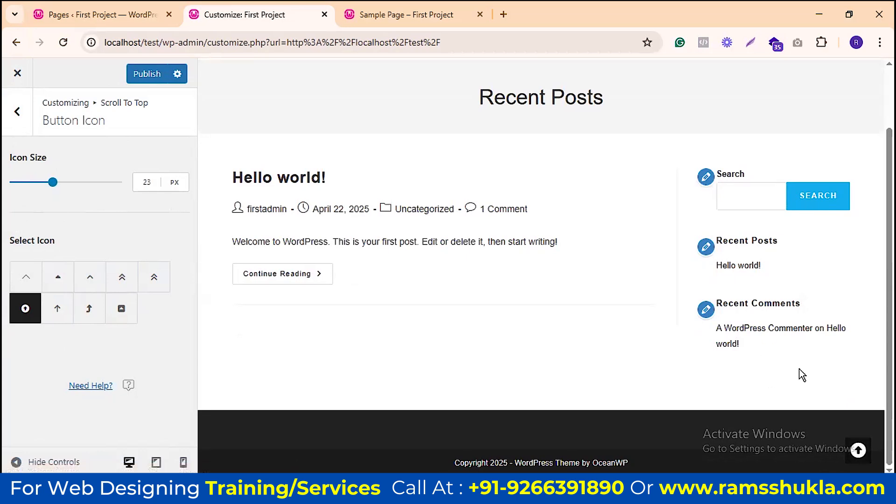
Step: Test the scroll-to-top button in the preview, then go back to Scroll To Top
{"action": "left_click", "coordinate": [860, 452]}
{"action": "scroll", "coordinate": [857, 401], "scroll_direction": "down", "scroll_amount": 2}
{"action": "scroll", "coordinate": [856, 382], "scroll_direction": "up", "scroll_amount": 2}
{"action": "scroll", "coordinate": [856, 382], "scroll_direction": "down", "scroll_amount": 3}
{"action": "left_click", "coordinate": [858, 451]}
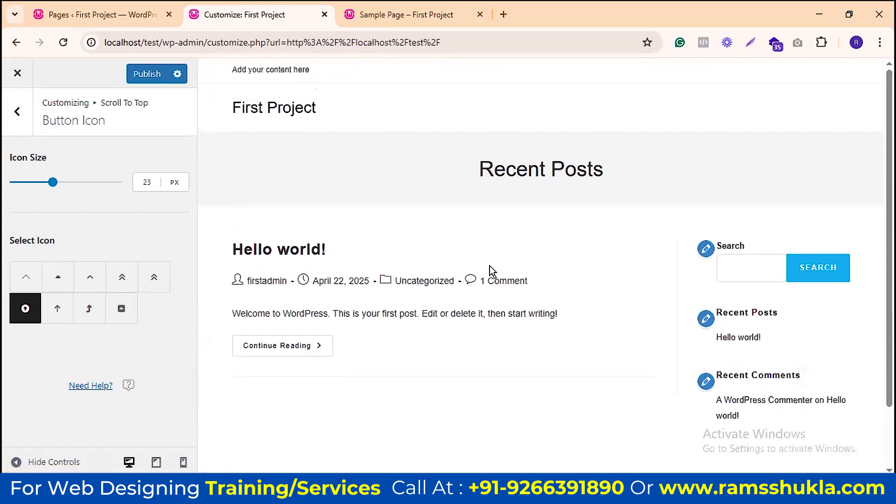
{"action": "left_click", "coordinate": [16, 113]}
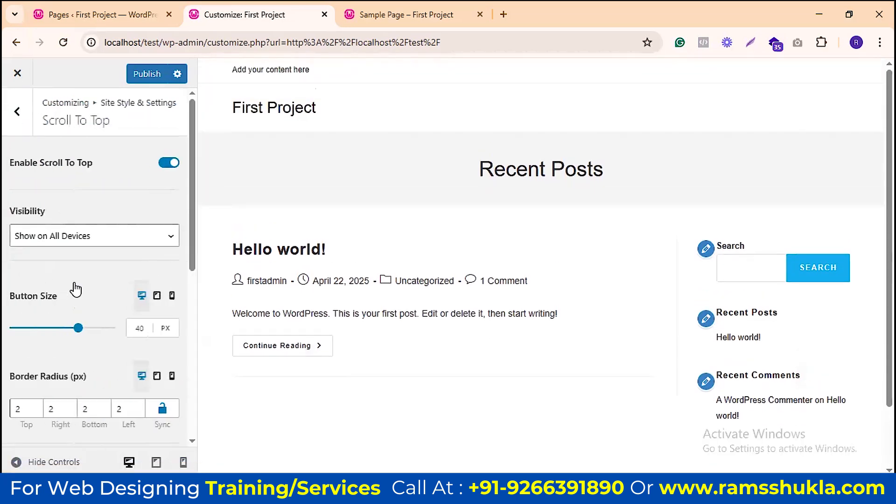
Step: Open Site Pagination from Site Style & Settings and review its options
{"action": "left_click", "coordinate": [17, 112]}
{"action": "scroll", "coordinate": [138, 238], "scroll_direction": "down", "scroll_amount": 2}
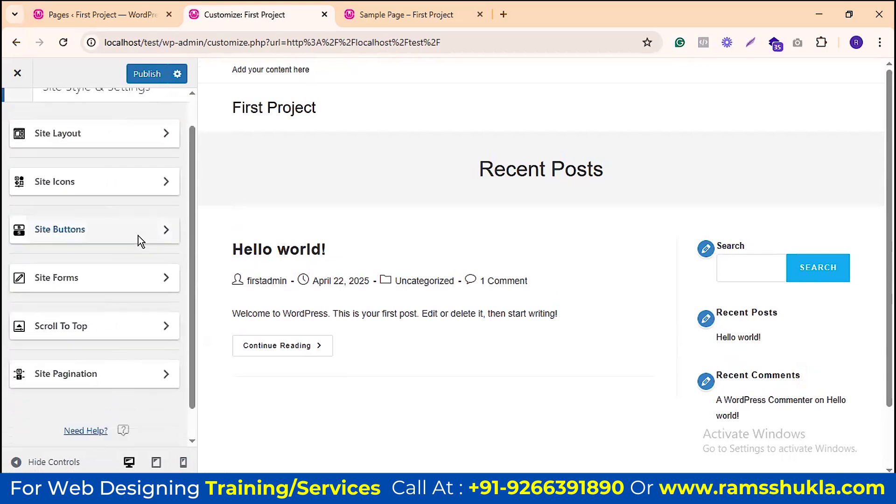
{"action": "left_click", "coordinate": [164, 344]}
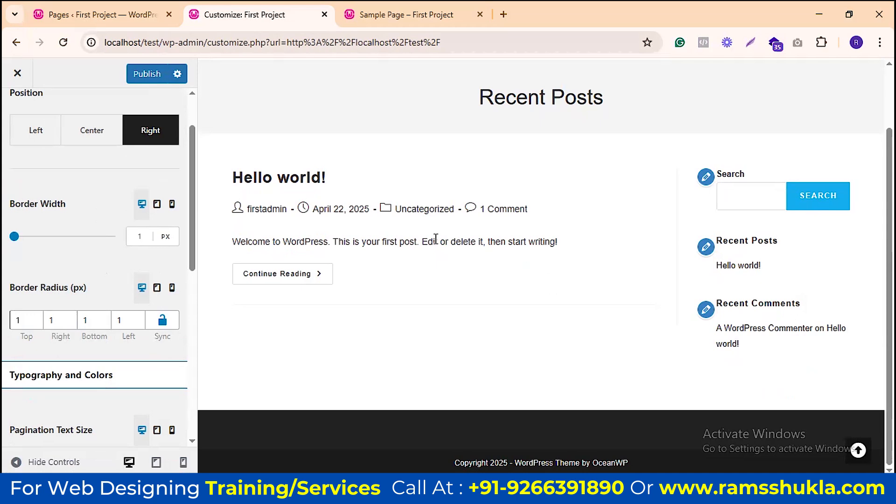
{"action": "scroll", "coordinate": [84, 268], "scroll_direction": "down", "scroll_amount": 3}
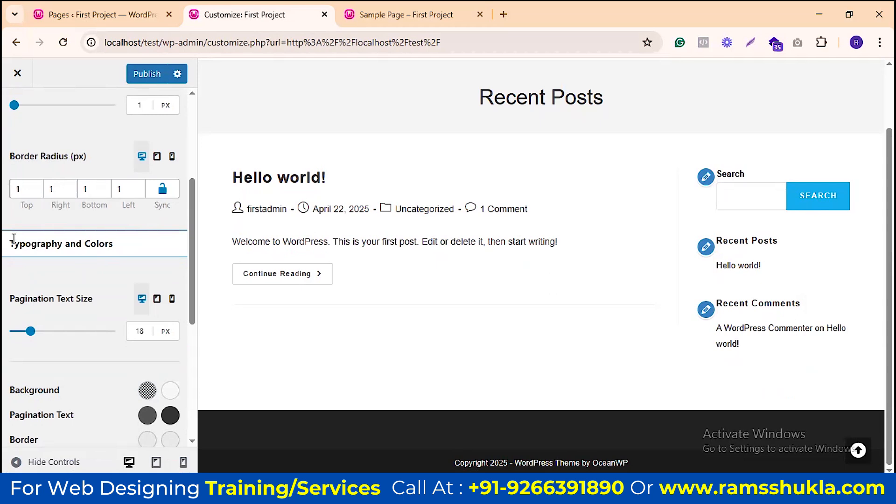
{"action": "scroll", "coordinate": [27, 243], "scroll_direction": "down", "scroll_amount": 5}
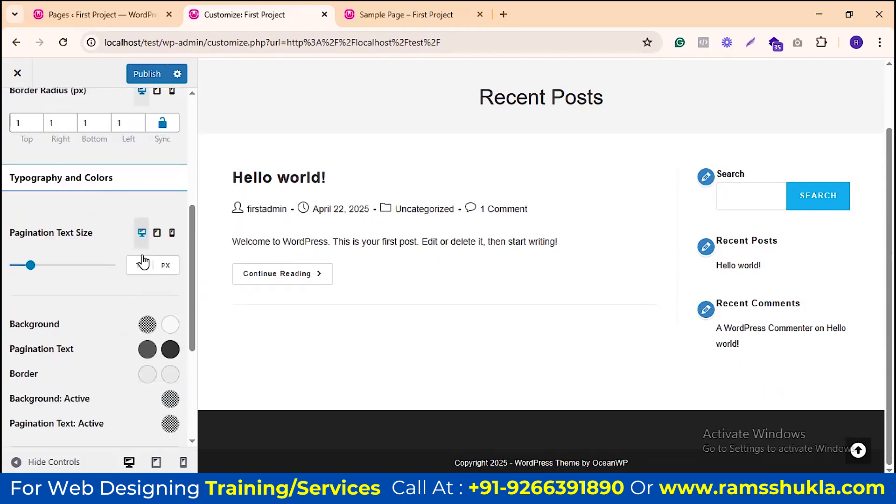
{"action": "scroll", "coordinate": [105, 252], "scroll_direction": "up", "scroll_amount": 8}
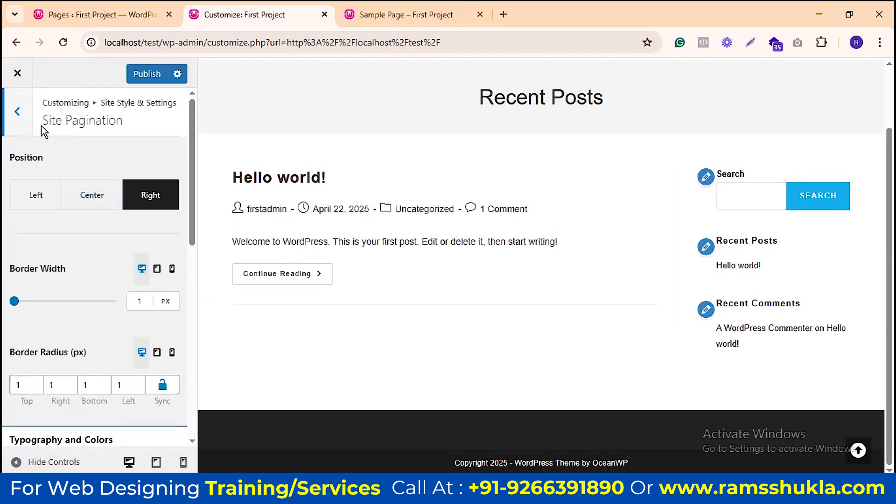
Step: Go back through Site Style & Settings to the main Customizer menu
{"action": "left_click", "coordinate": [21, 122]}
{"action": "scroll", "coordinate": [116, 299], "scroll_direction": "down", "scroll_amount": 4}
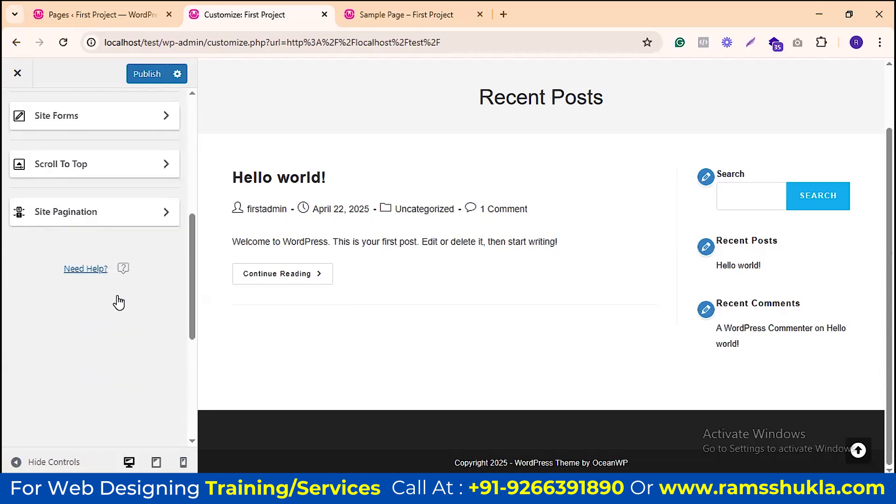
{"action": "scroll", "coordinate": [116, 300], "scroll_direction": "up", "scroll_amount": 4}
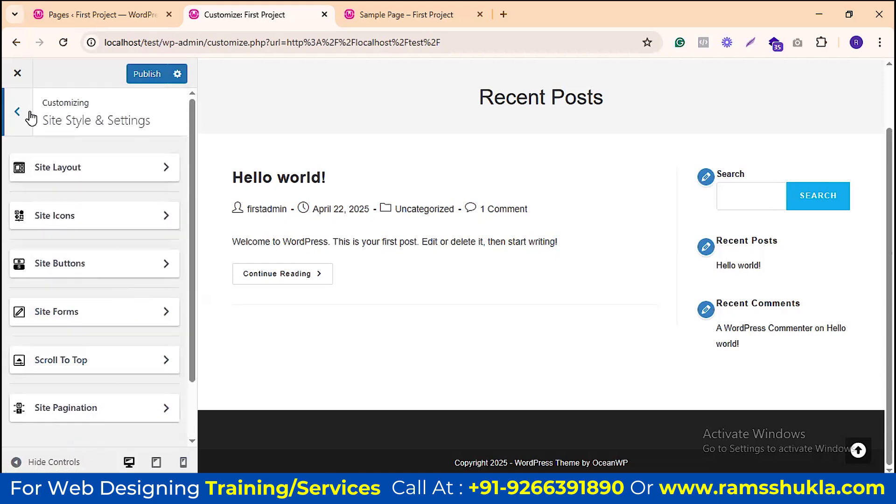
{"action": "left_click", "coordinate": [19, 113]}
{"action": "scroll", "coordinate": [118, 154], "scroll_direction": "up", "scroll_amount": 2}
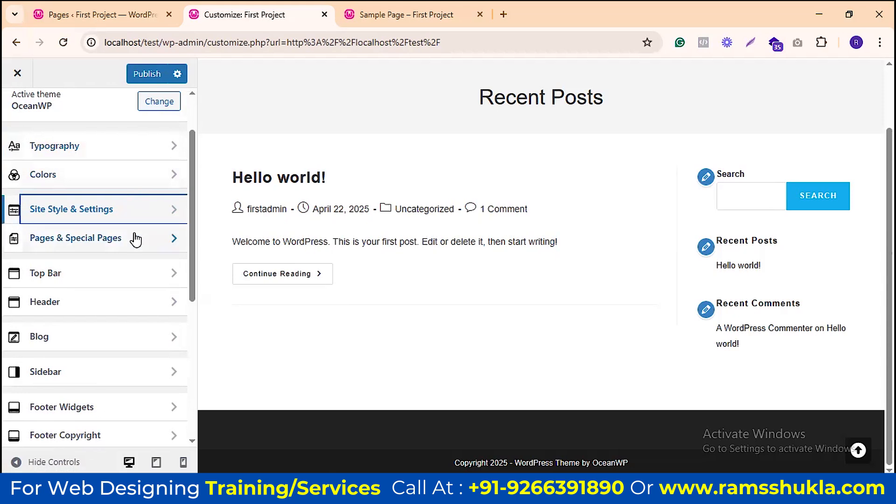
Step: Open Pages & Special Pages, then close the Customizer to trigger the leave-page warning
{"action": "scroll", "coordinate": [132, 237], "scroll_direction": "down", "scroll_amount": 2}
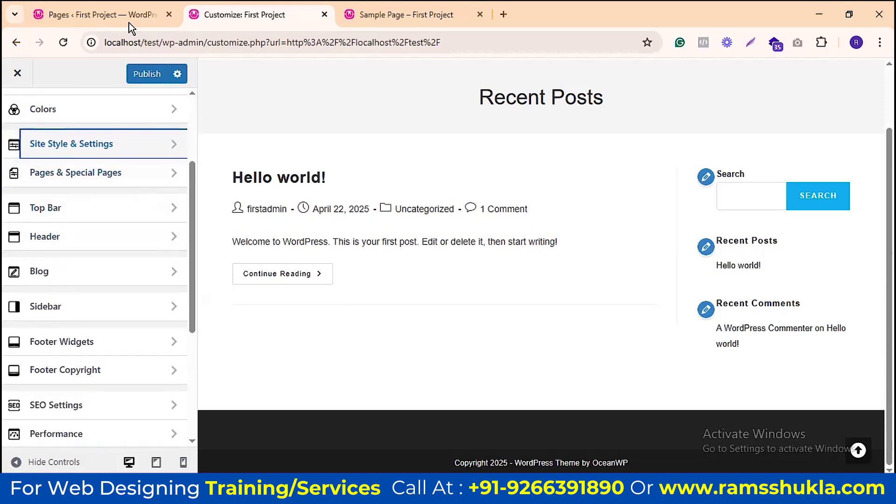
{"action": "scroll", "coordinate": [150, 199], "scroll_direction": "down", "scroll_amount": 5}
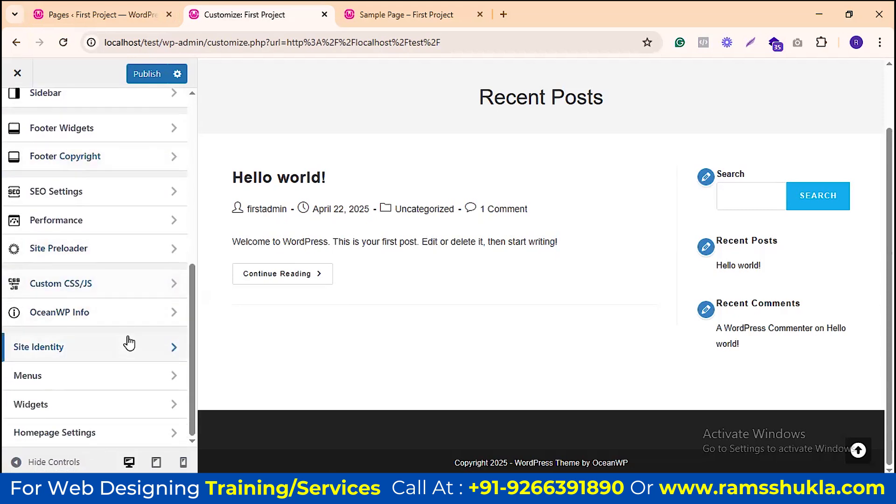
{"action": "scroll", "coordinate": [140, 266], "scroll_direction": "up", "scroll_amount": 6}
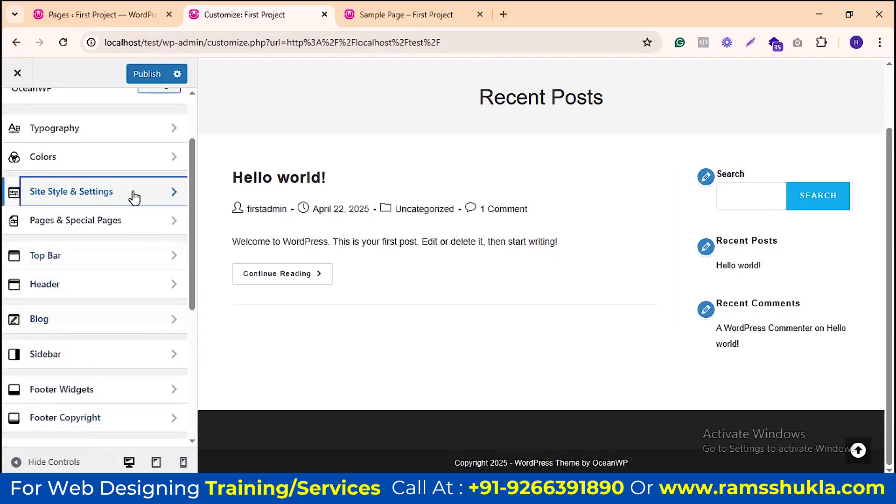
{"action": "scroll", "coordinate": [140, 255], "scroll_direction": "up", "scroll_amount": 2}
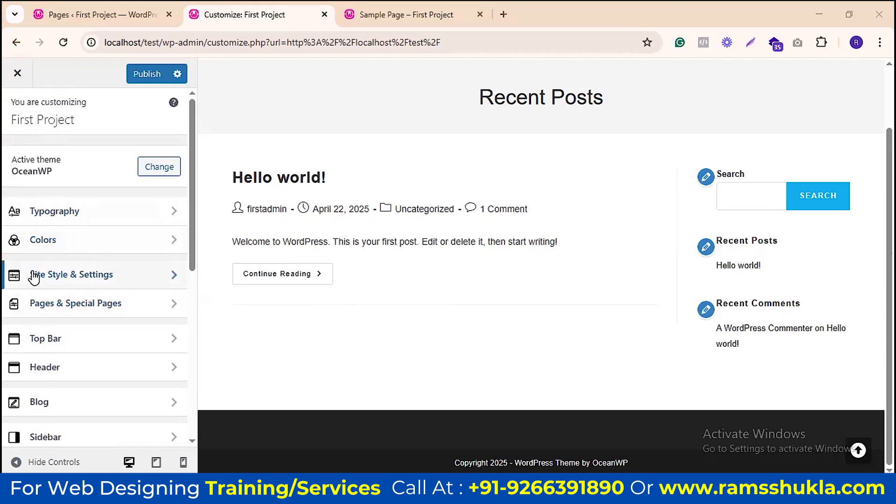
{"action": "scroll", "coordinate": [140, 251], "scroll_direction": "down", "scroll_amount": 3}
{"action": "left_click", "coordinate": [91, 180]}
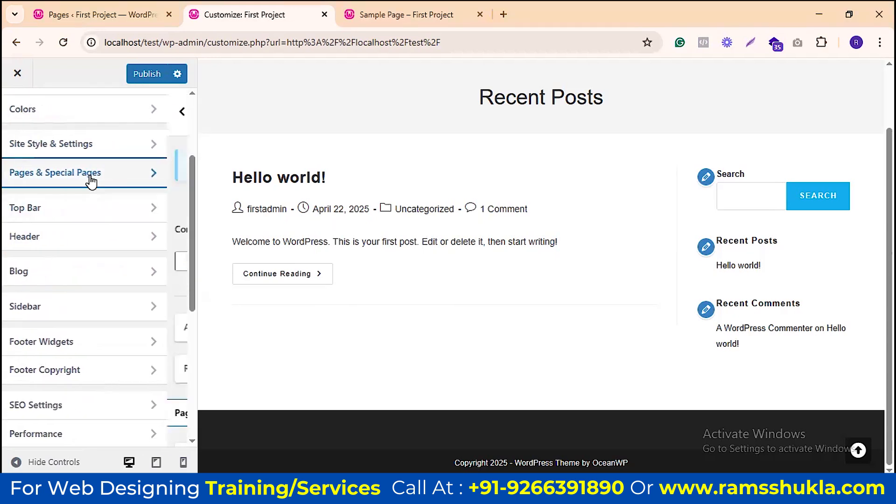
{"action": "scroll", "coordinate": [89, 203], "scroll_direction": "down", "scroll_amount": 3}
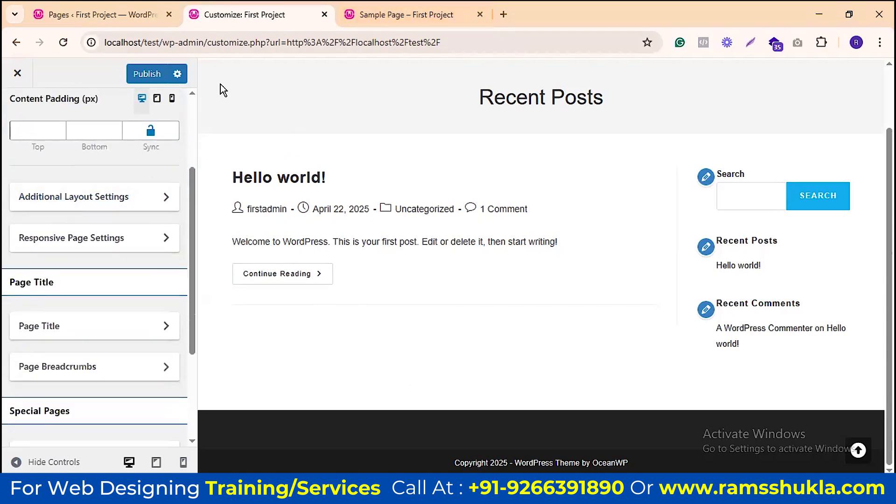
{"action": "left_click", "coordinate": [17, 73]}
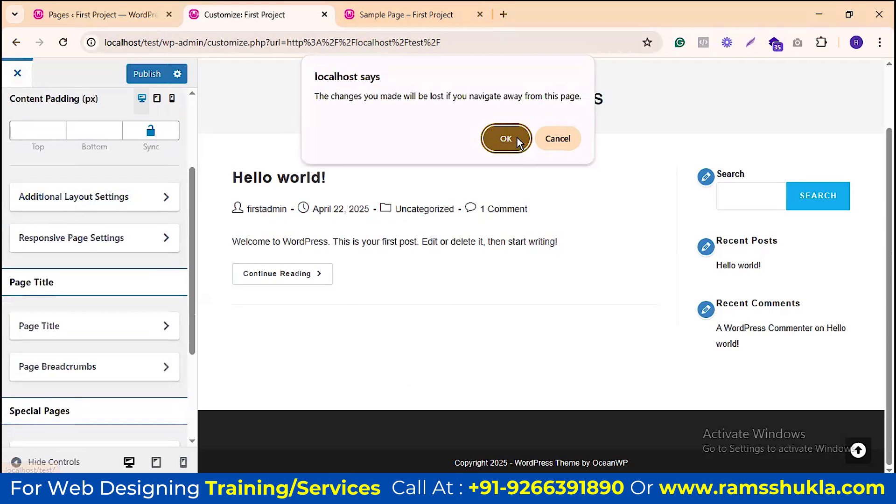
Step: Confirm leaving, reopen the Customizer from the Sample Page, and close the old Customizer tab
{"action": "left_click", "coordinate": [517, 138]}
{"action": "left_click", "coordinate": [374, 13]}
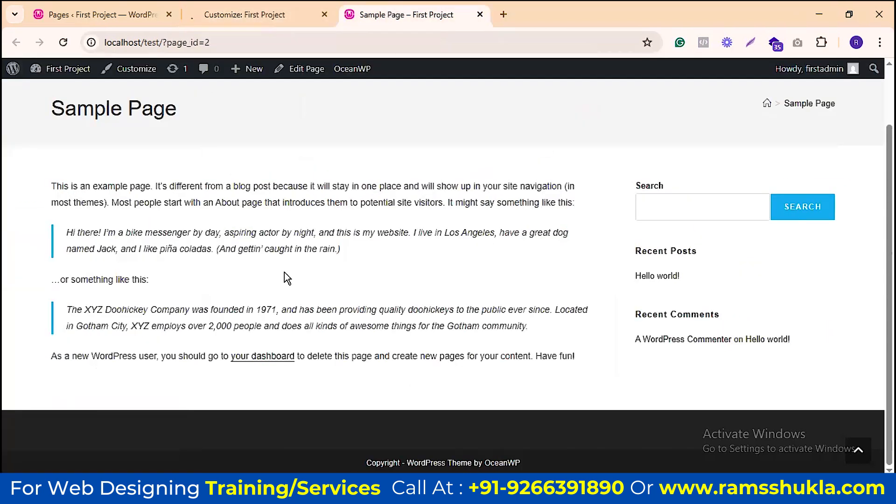
{"action": "scroll", "coordinate": [285, 272], "scroll_direction": "up", "scroll_amount": 2}
{"action": "left_click", "coordinate": [136, 70]}
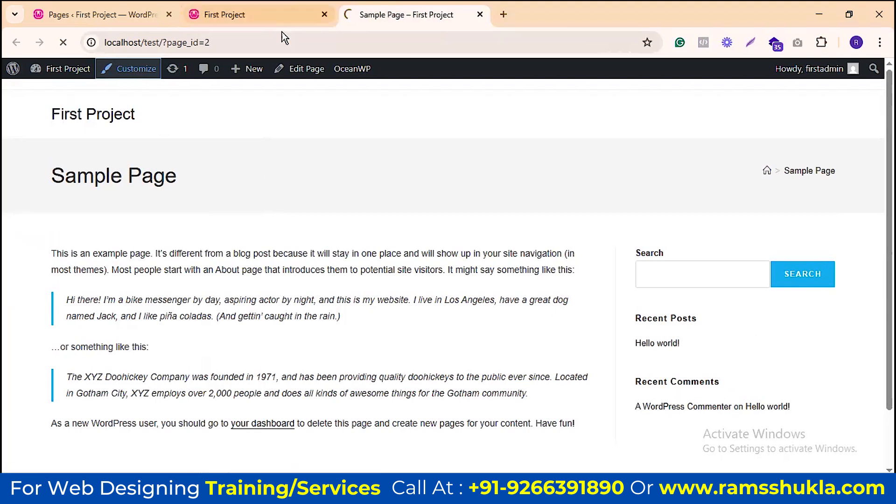
{"action": "left_click", "coordinate": [323, 15]}
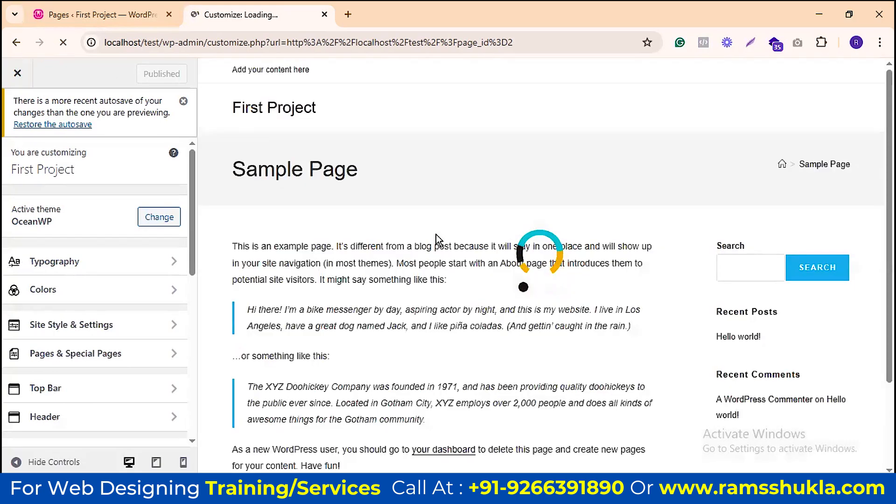
Step: Try 100 and 30 for pages' top content padding, clear it, and open Additional Layout Settings
{"action": "left_click", "coordinate": [107, 358]}
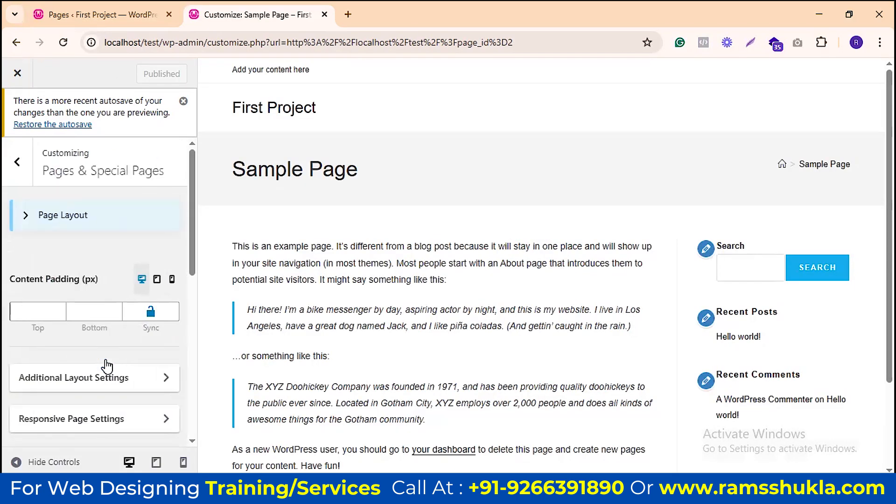
{"action": "scroll", "coordinate": [126, 233], "scroll_direction": "down", "scroll_amount": 3}
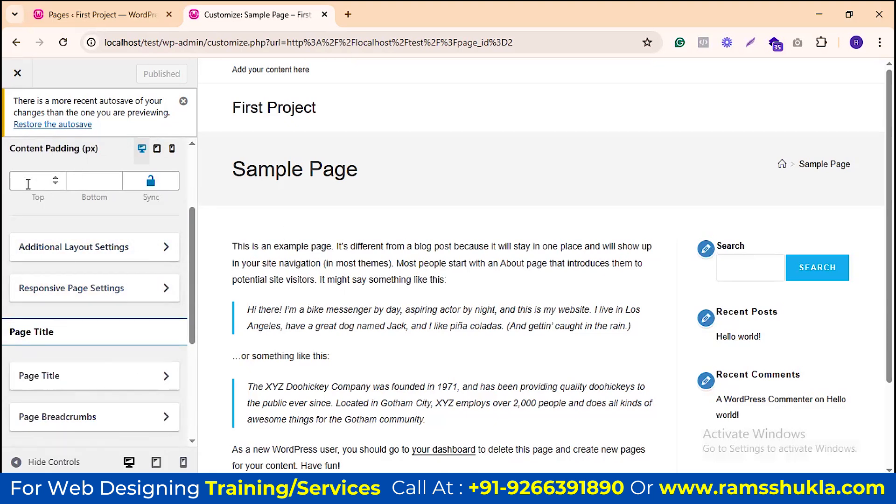
{"action": "scroll", "coordinate": [472, 289], "scroll_direction": "down", "scroll_amount": 3}
{"action": "scroll", "coordinate": [486, 231], "scroll_direction": "up", "scroll_amount": 3}
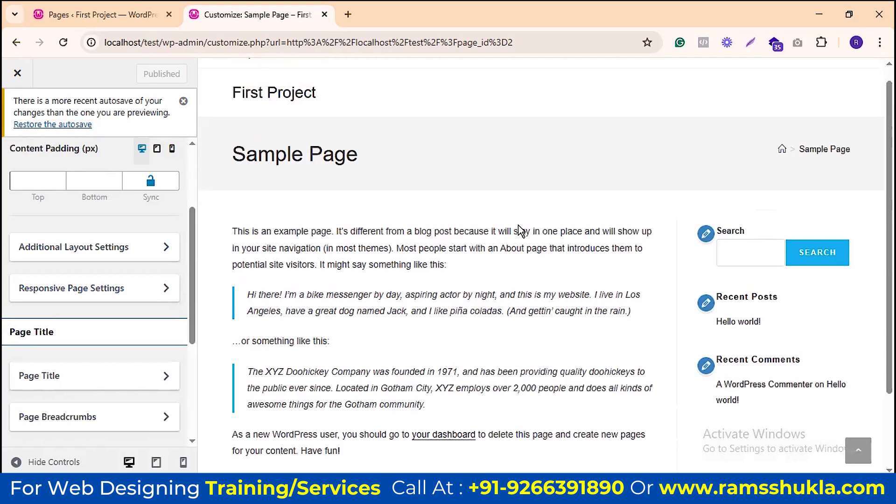
{"action": "left_click", "coordinate": [38, 193]}
{"action": "type", "text": "1"}
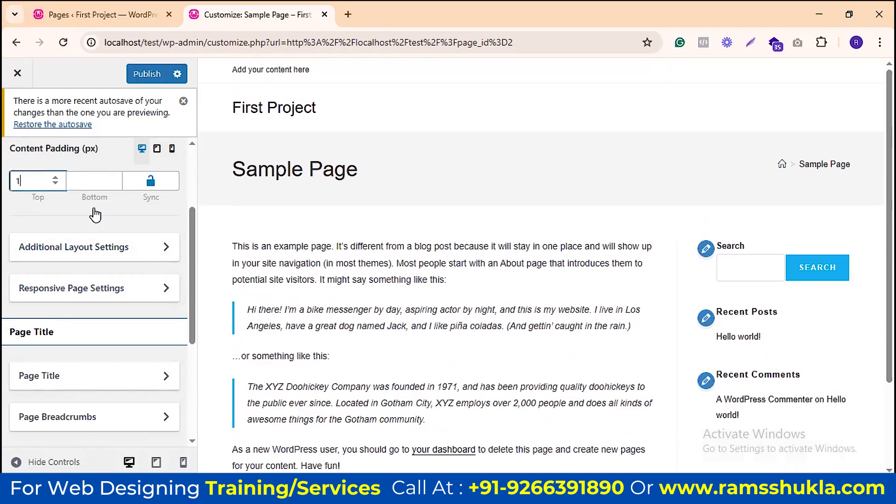
{"action": "type", "text": "00"}
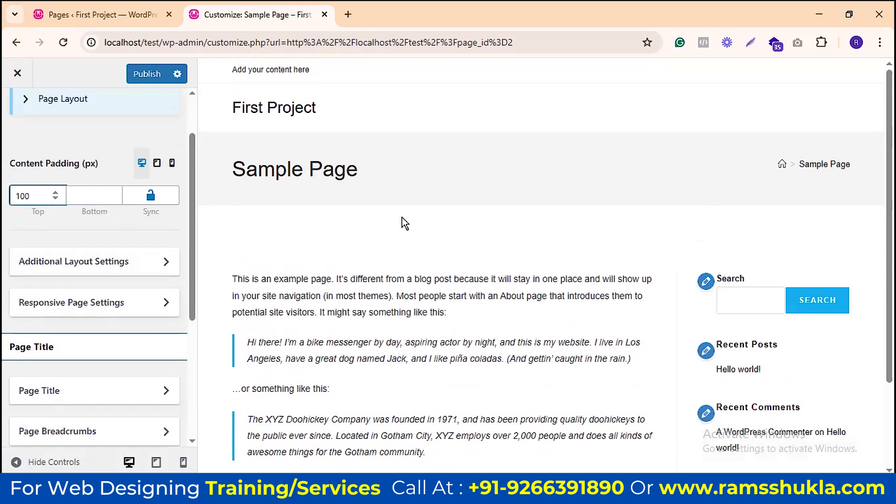
{"action": "double_click", "coordinate": [22, 192]}
{"action": "type", "text": "30"}
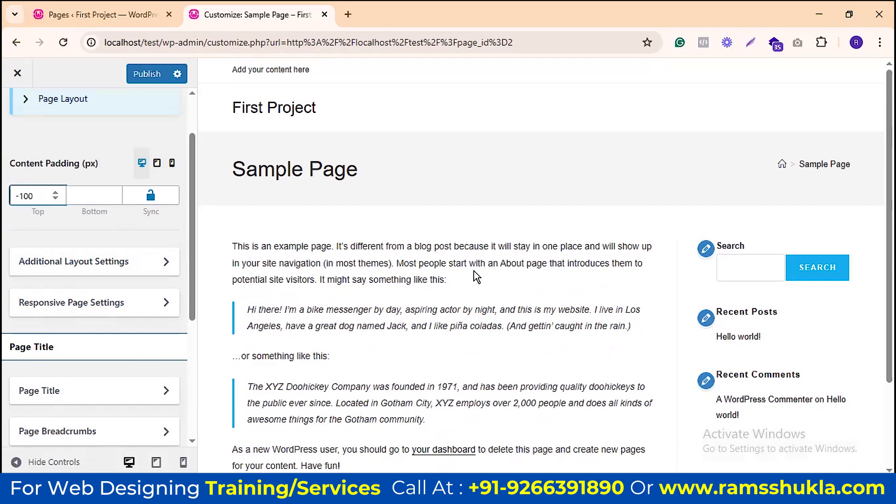
{"action": "double_click", "coordinate": [20, 195]}
{"action": "key", "text": "BackSpace"}
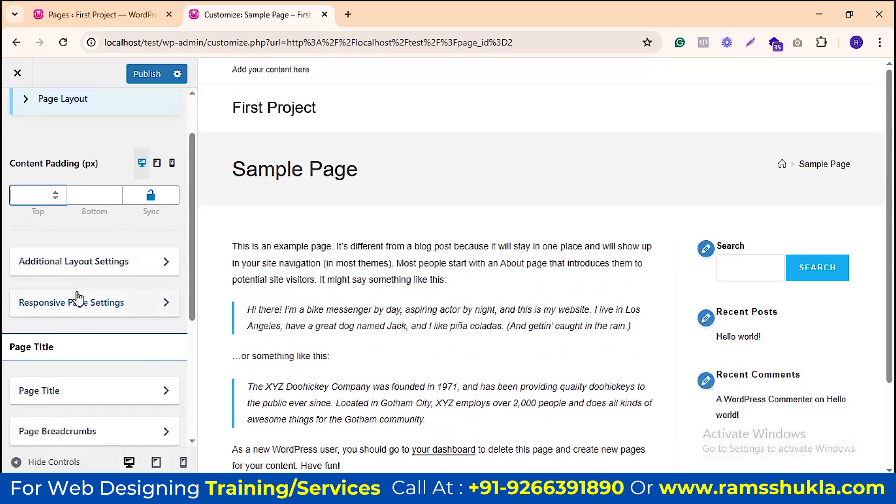
{"action": "left_click", "coordinate": [137, 267]}
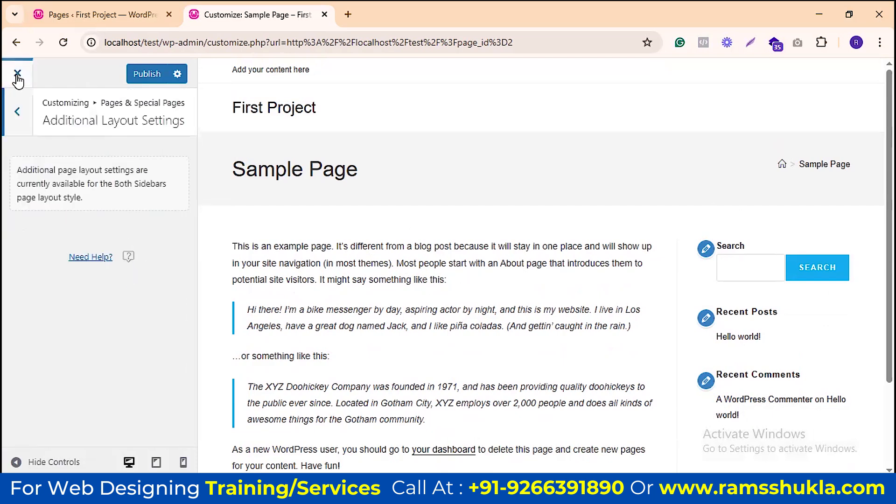
Step: Open Responsive Page Settings, leaving the sidebar order at After Content
{"action": "left_click", "coordinate": [17, 115]}
{"action": "scroll", "coordinate": [89, 314], "scroll_direction": "down", "scroll_amount": 3}
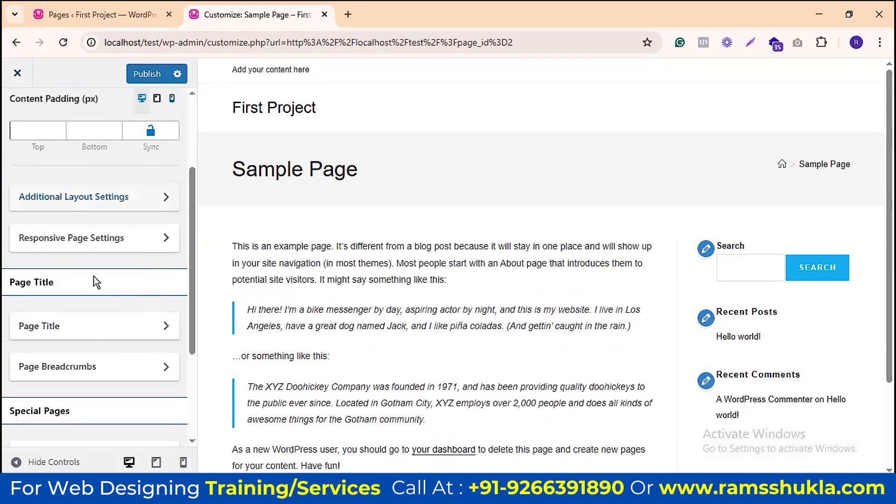
{"action": "left_click", "coordinate": [124, 239]}
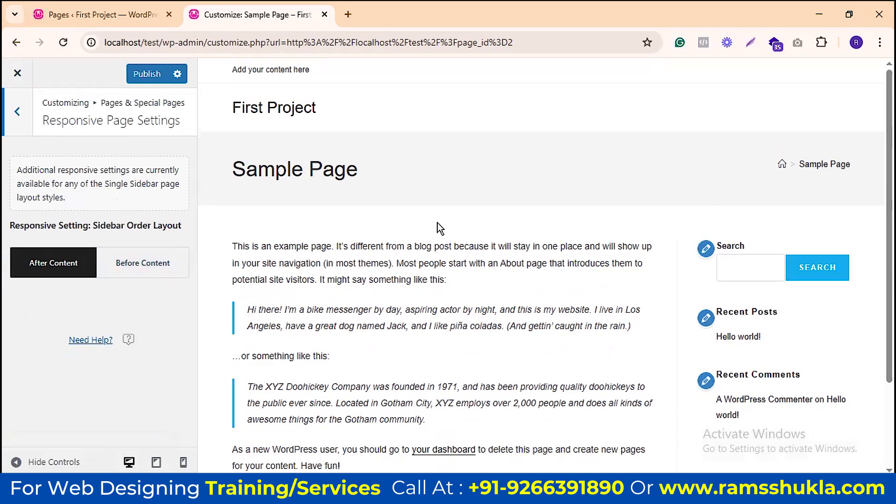
{"action": "scroll", "coordinate": [513, 221], "scroll_direction": "down", "scroll_amount": 1}
{"action": "scroll", "coordinate": [555, 219], "scroll_direction": "up", "scroll_amount": 1}
{"action": "right_click", "coordinate": [458, 108]}
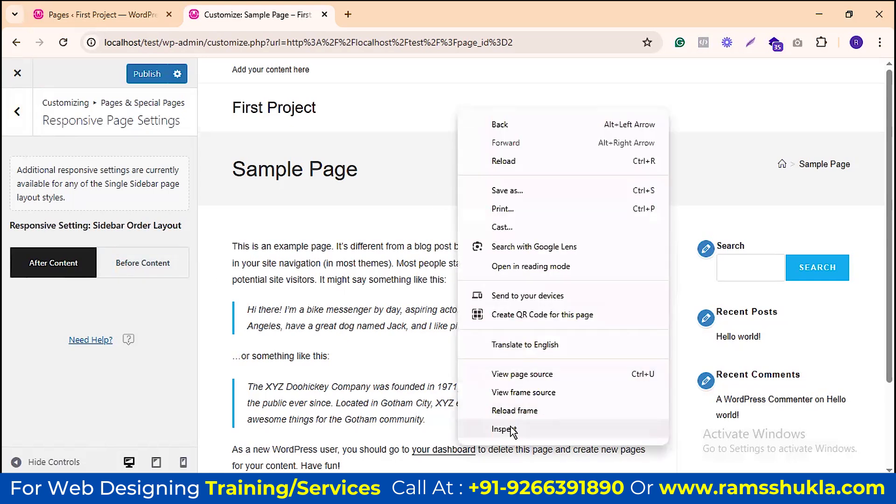
{"action": "left_click", "coordinate": [510, 426]}
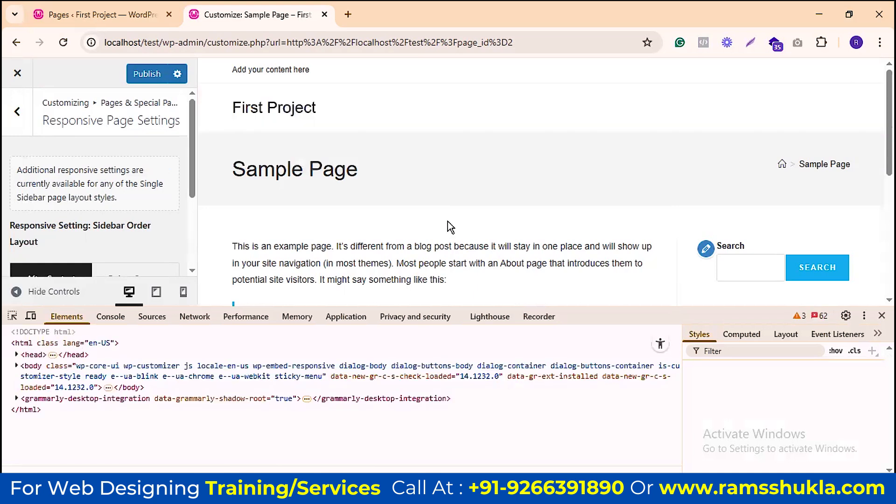
{"action": "left_click", "coordinate": [183, 292]}
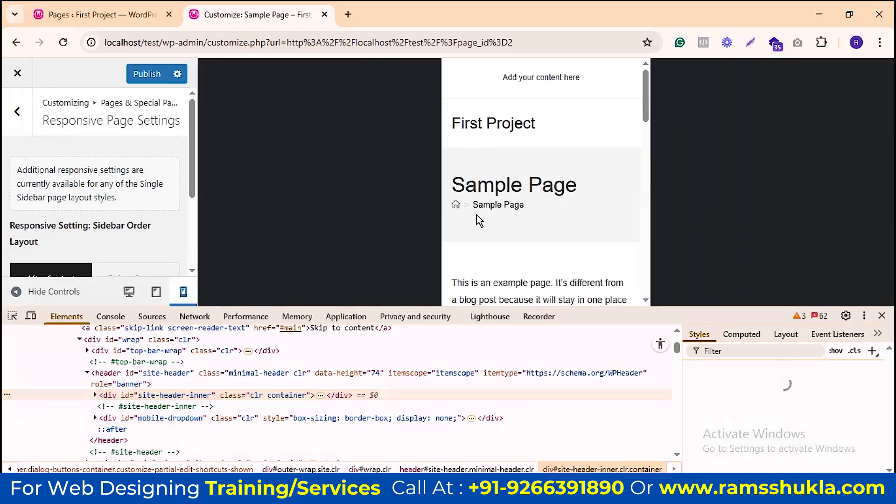
{"action": "scroll", "coordinate": [556, 158], "scroll_direction": "down", "scroll_amount": 10}
{"action": "scroll", "coordinate": [558, 173], "scroll_direction": "up", "scroll_amount": 8}
{"action": "scroll", "coordinate": [560, 187], "scroll_direction": "down", "scroll_amount": 5}
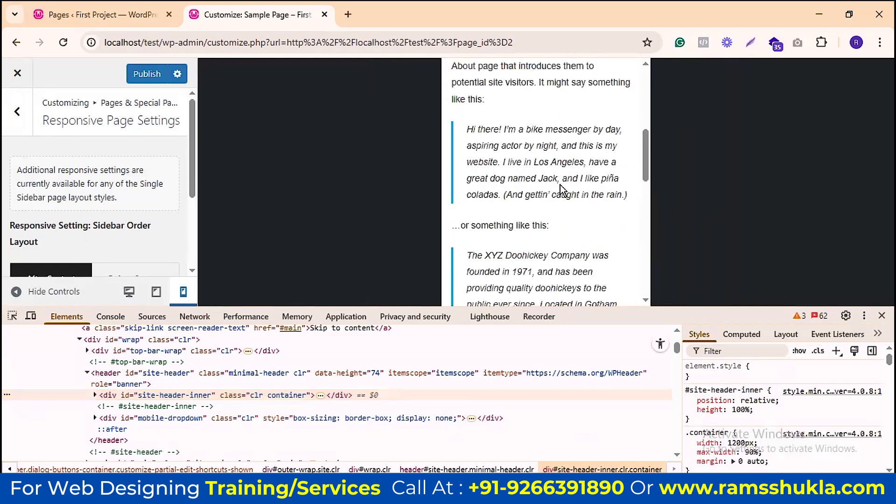
{"action": "scroll", "coordinate": [560, 186], "scroll_direction": "down", "scroll_amount": 10}
{"action": "scroll", "coordinate": [560, 184], "scroll_direction": "up", "scroll_amount": 4}
{"action": "scroll", "coordinate": [558, 183], "scroll_direction": "down", "scroll_amount": 1}
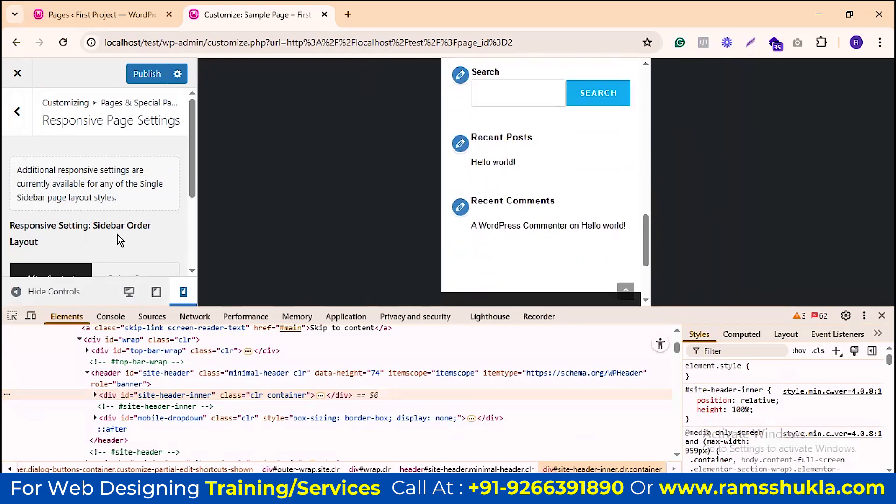
{"action": "scroll", "coordinate": [121, 224], "scroll_direction": "down", "scroll_amount": 3}
{"action": "left_click", "coordinate": [124, 161]}
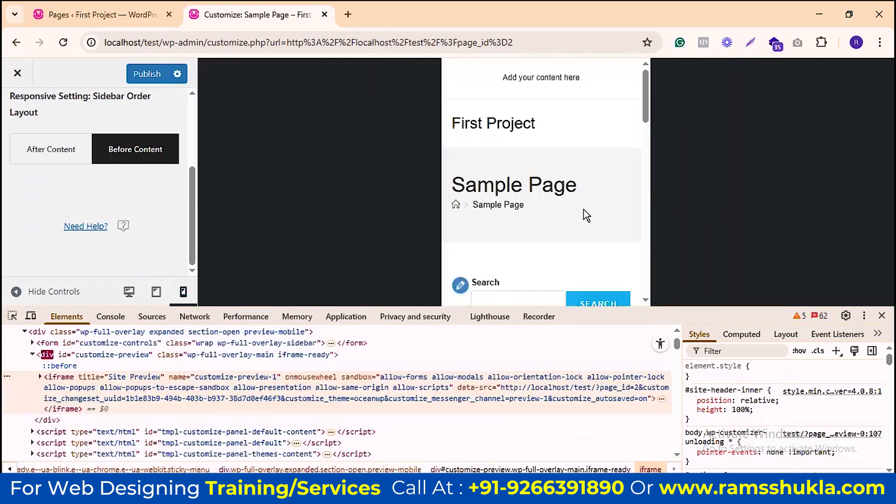
{"action": "scroll", "coordinate": [545, 200], "scroll_direction": "down", "scroll_amount": 5}
{"action": "scroll", "coordinate": [558, 158], "scroll_direction": "up", "scroll_amount": 5}
{"action": "scroll", "coordinate": [575, 167], "scroll_direction": "down", "scroll_amount": 10}
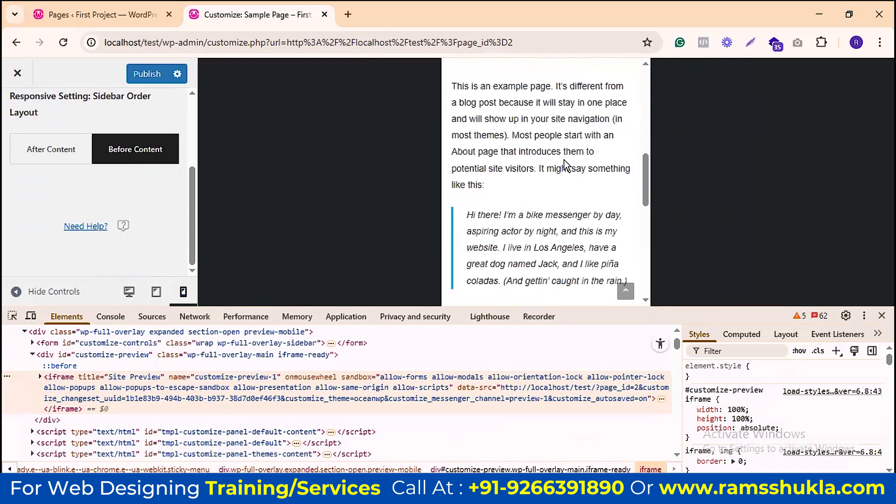
{"action": "scroll", "coordinate": [529, 126], "scroll_direction": "down", "scroll_amount": 10}
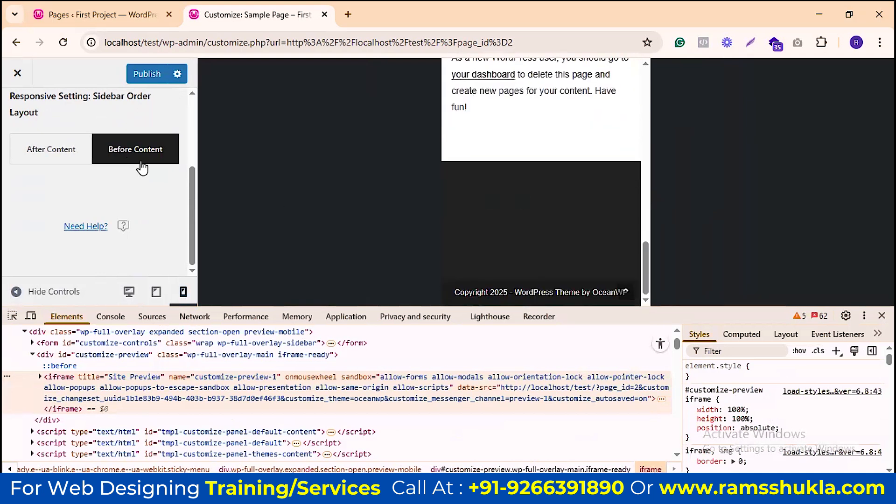
{"action": "left_click", "coordinate": [58, 156]}
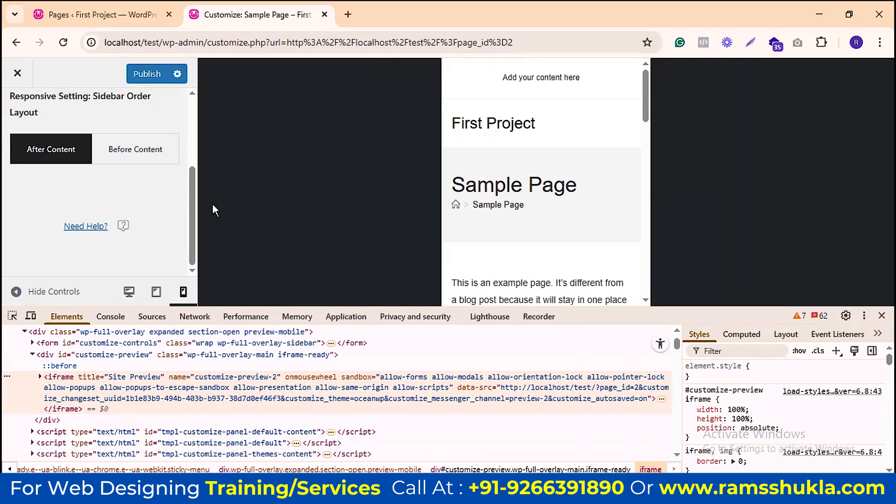
{"action": "key", "text": "F12"}
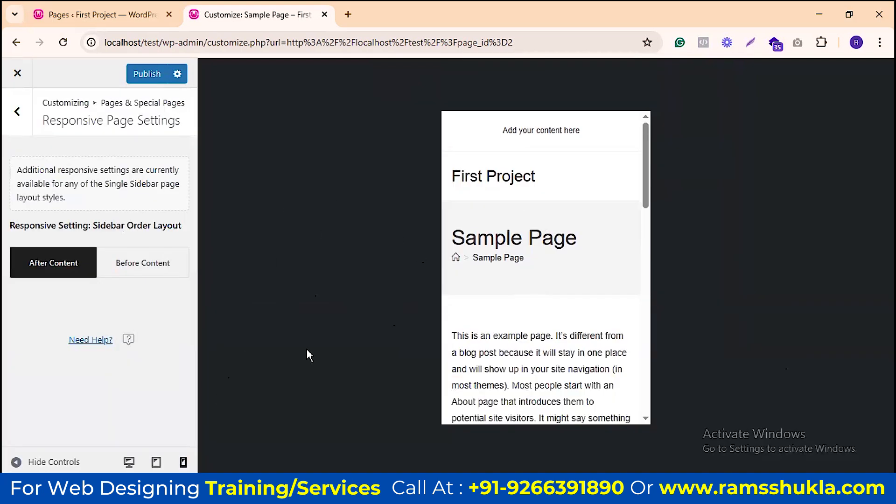
{"action": "right_click", "coordinate": [317, 174]}
{"action": "key", "text": "F12"}
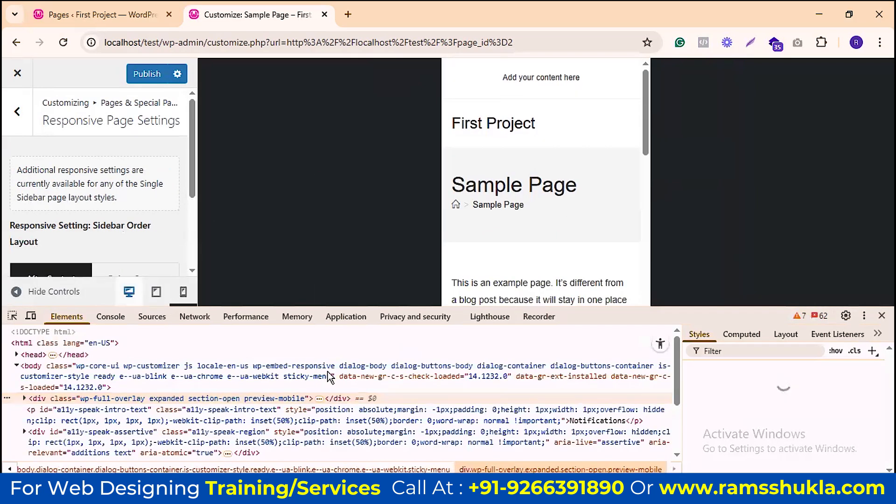
{"action": "left_click", "coordinate": [129, 292]}
{"action": "key", "text": "F12"}
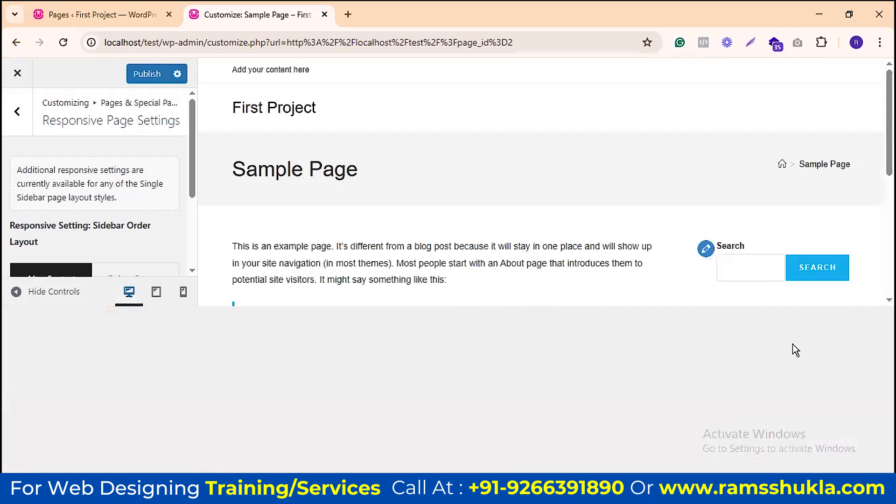
Step: Return to Pages & Special Pages and open Page Title, showing its H1, all-devices settings
{"action": "left_click", "coordinate": [18, 113]}
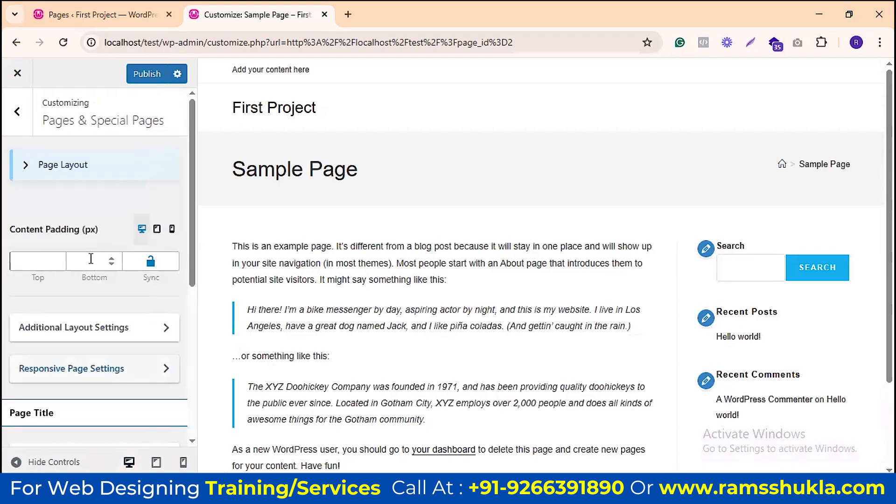
{"action": "scroll", "coordinate": [94, 261], "scroll_direction": "down", "scroll_amount": 4}
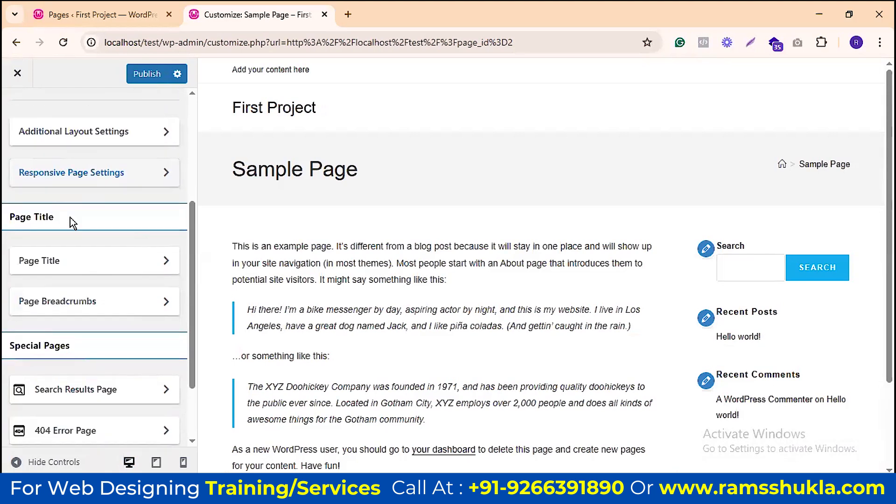
{"action": "left_click_drag", "start_coordinate": [238, 169], "coordinate": [349, 163]}
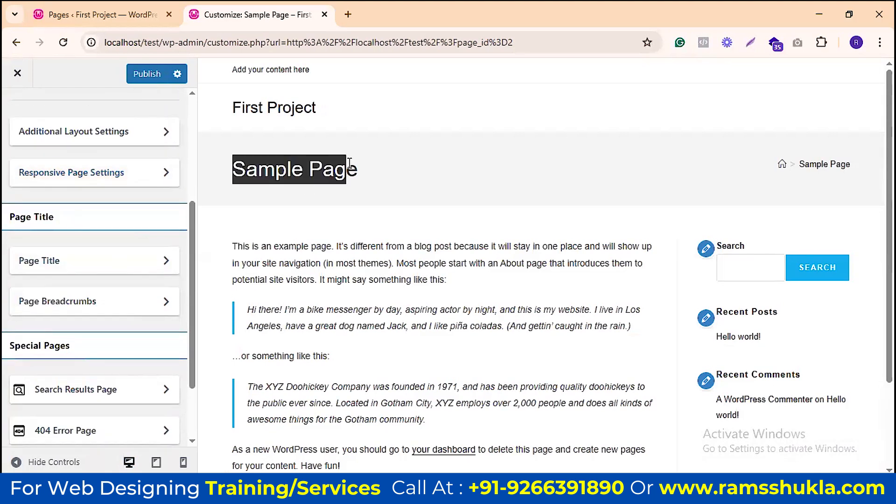
{"action": "left_click", "coordinate": [781, 166]}
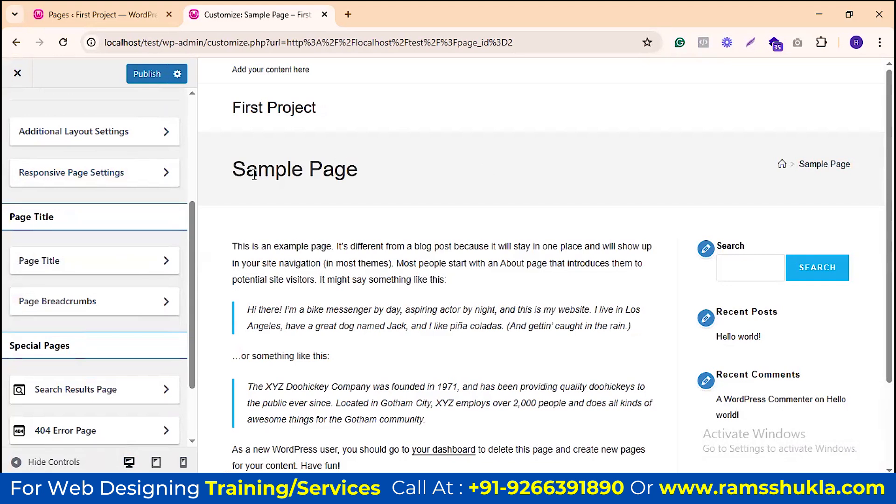
{"action": "left_click_drag", "start_coordinate": [334, 246], "coordinate": [482, 355]}
{"action": "left_click", "coordinate": [478, 356]}
{"action": "left_click", "coordinate": [101, 264]}
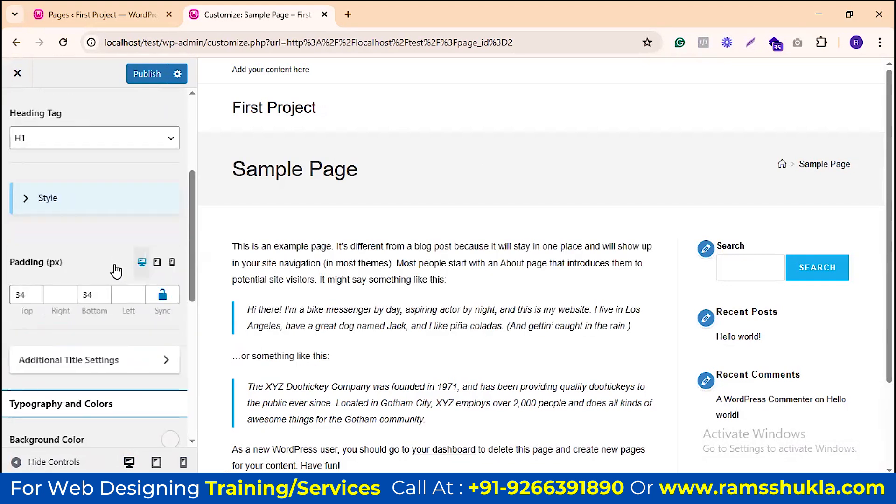
{"action": "scroll", "coordinate": [114, 262], "scroll_direction": "up", "scroll_amount": 3}
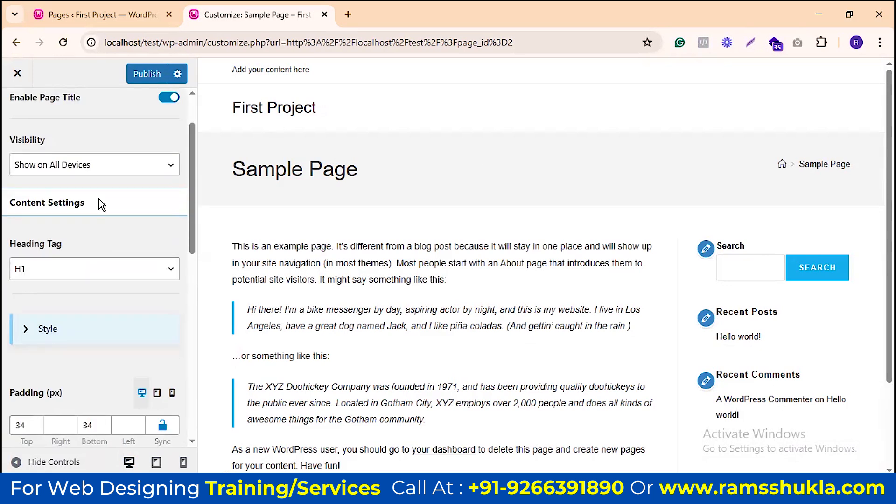
{"action": "scroll", "coordinate": [70, 248], "scroll_direction": "up", "scroll_amount": 2}
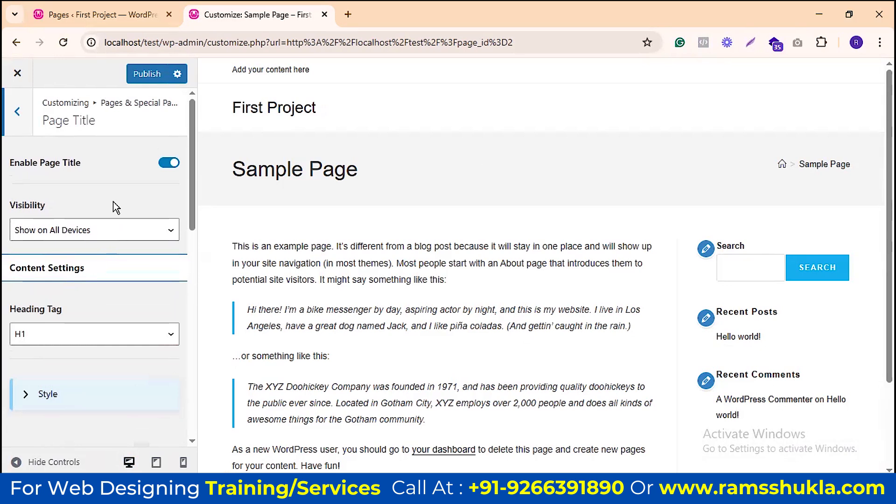
{"action": "left_click", "coordinate": [163, 168]}
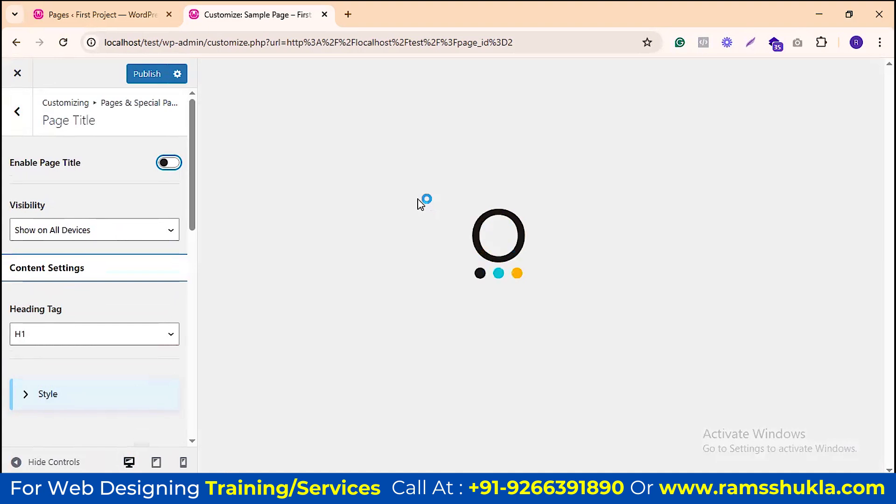
{"action": "scroll", "coordinate": [106, 219], "scroll_direction": "down", "scroll_amount": 3}
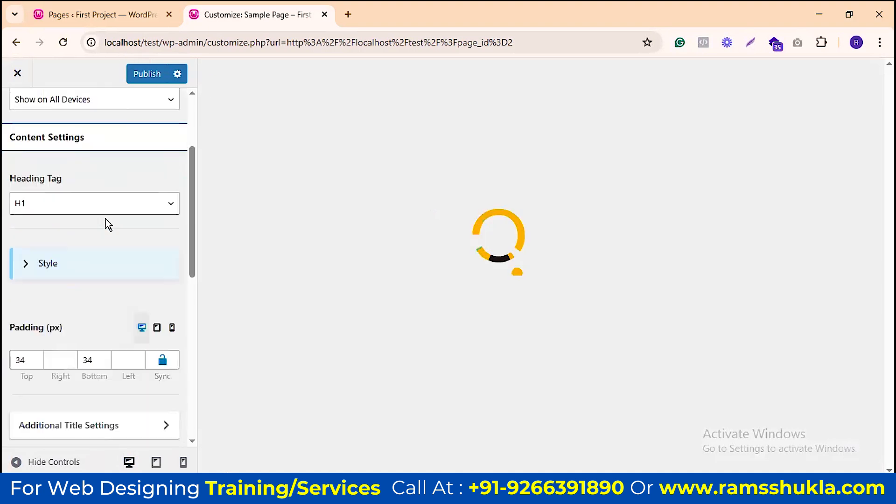
{"action": "scroll", "coordinate": [115, 206], "scroll_direction": "down", "scroll_amount": 3}
{"action": "scroll", "coordinate": [114, 193], "scroll_direction": "up", "scroll_amount": 6}
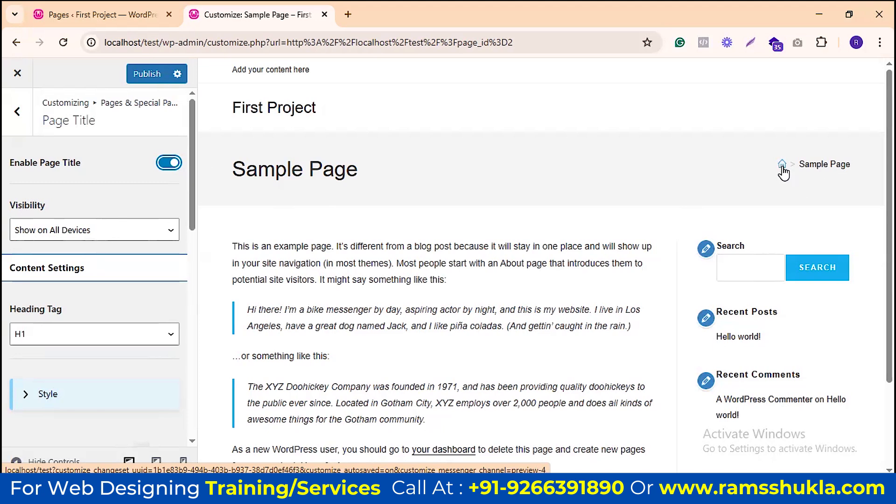
{"action": "left_click_drag", "start_coordinate": [234, 169], "coordinate": [360, 169]}
{"action": "left_click", "coordinate": [426, 187]}
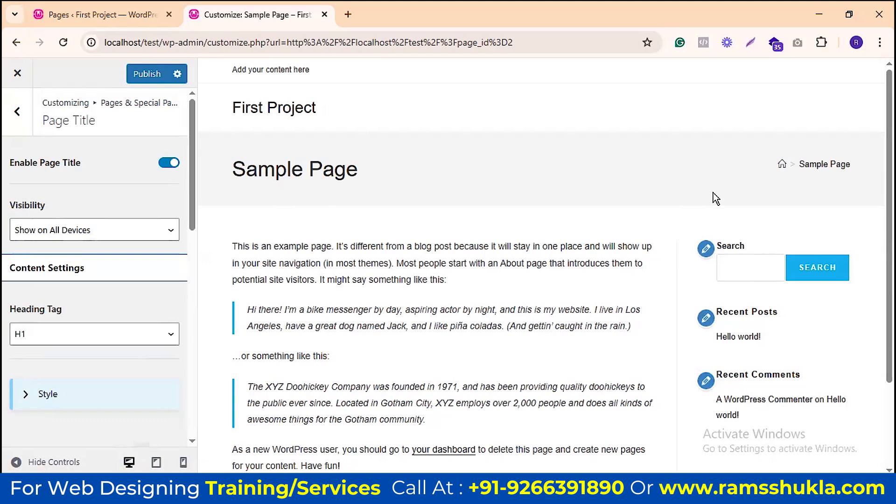
{"action": "left_click", "coordinate": [104, 236]}
{"action": "left_click", "coordinate": [103, 231]}
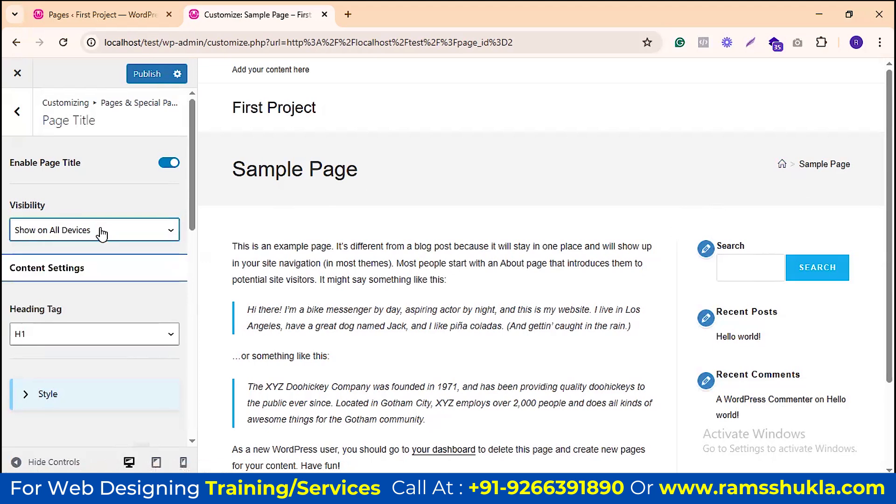
{"action": "scroll", "coordinate": [105, 201], "scroll_direction": "down", "scroll_amount": 1}
{"action": "scroll", "coordinate": [132, 243], "scroll_direction": "down", "scroll_amount": 2}
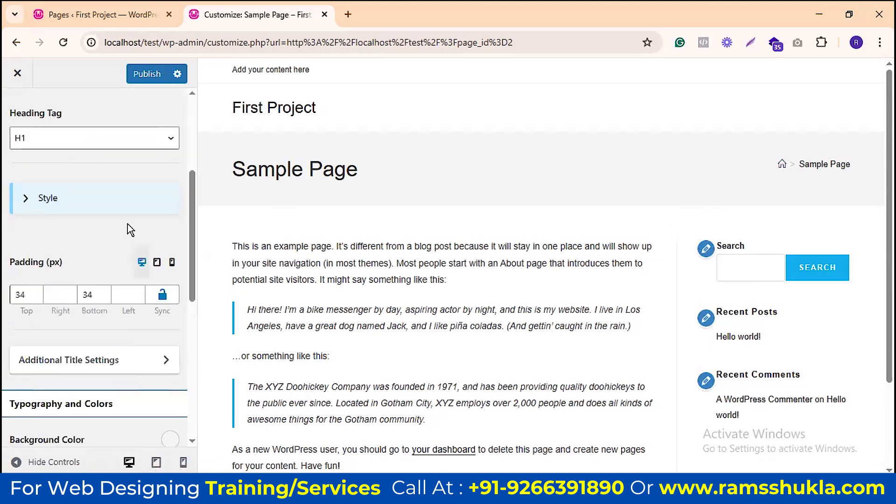
{"action": "left_click", "coordinate": [102, 139]}
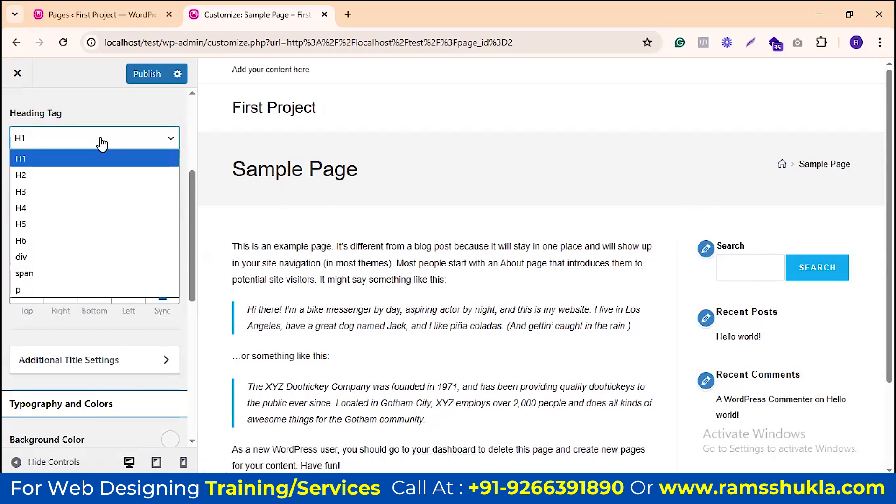
{"action": "left_click", "coordinate": [102, 141]}
{"action": "left_click_drag", "start_coordinate": [238, 167], "coordinate": [358, 169]}
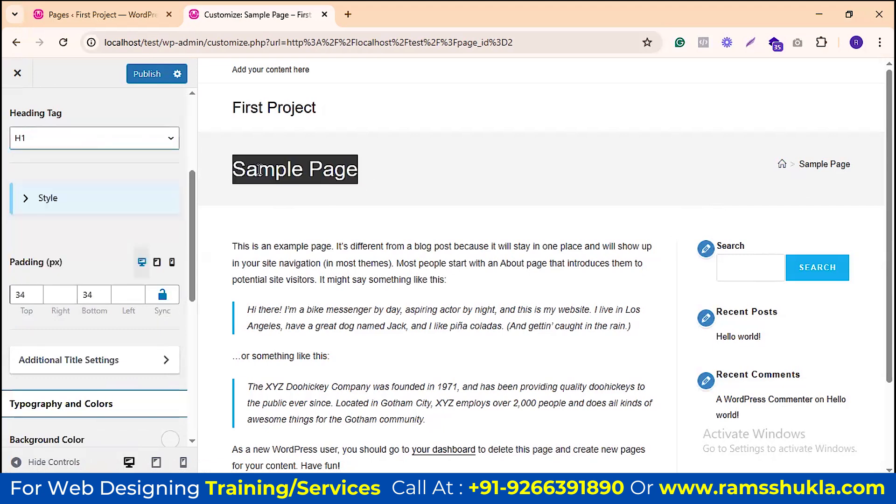
{"action": "left_click", "coordinate": [118, 141]}
{"action": "left_click", "coordinate": [62, 176]}
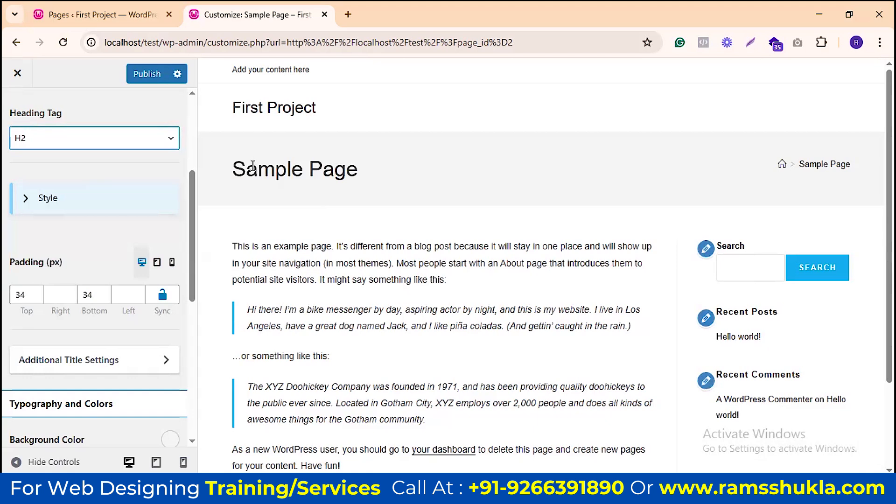
{"action": "left_click", "coordinate": [148, 140]}
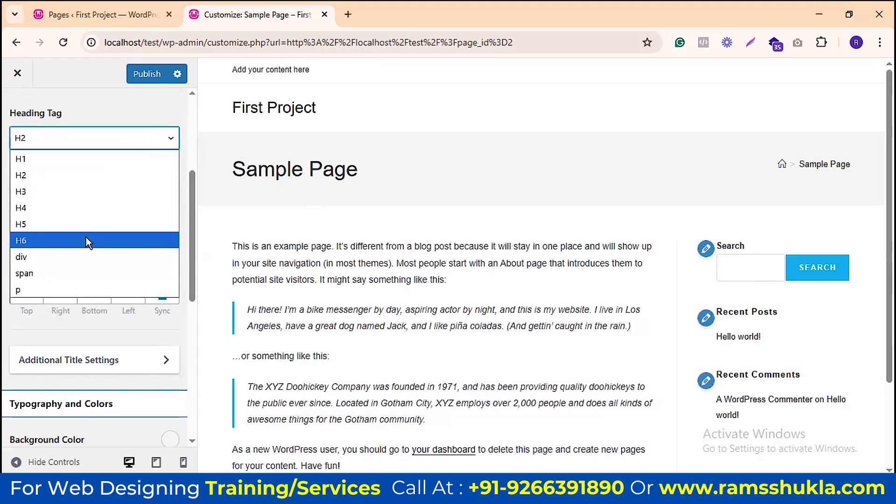
{"action": "left_click", "coordinate": [85, 241]}
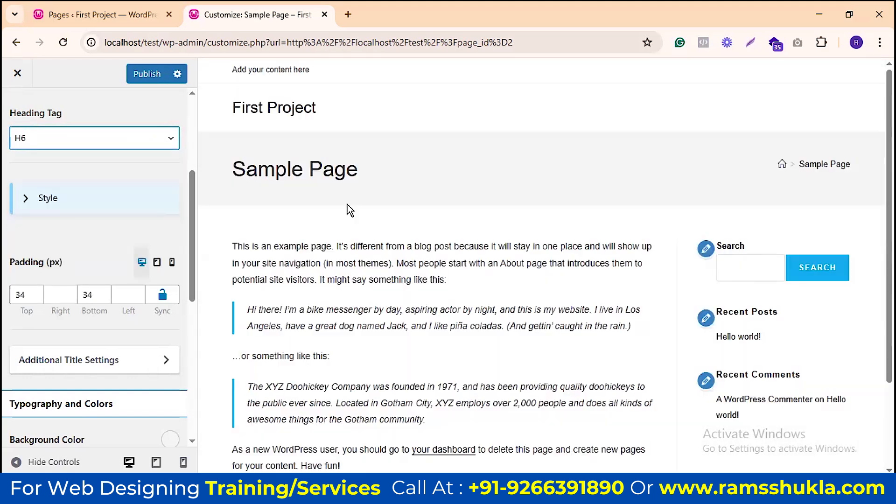
{"action": "left_click", "coordinate": [86, 143]}
{"action": "left_click", "coordinate": [33, 154]}
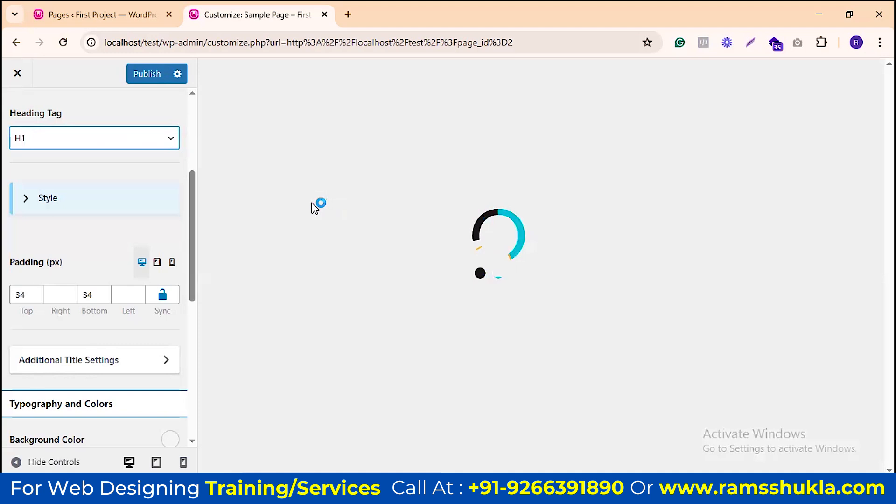
{"action": "scroll", "coordinate": [132, 215], "scroll_direction": "up", "scroll_amount": 5}
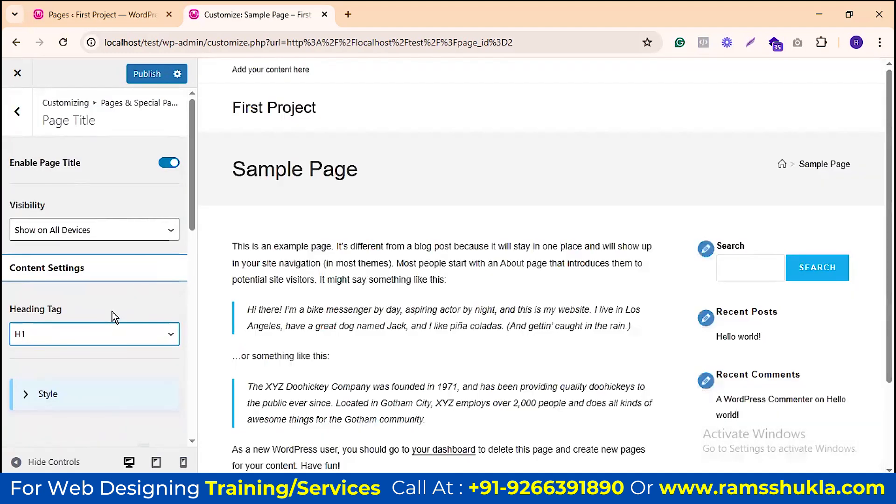
{"action": "scroll", "coordinate": [135, 262], "scroll_direction": "down", "scroll_amount": 3}
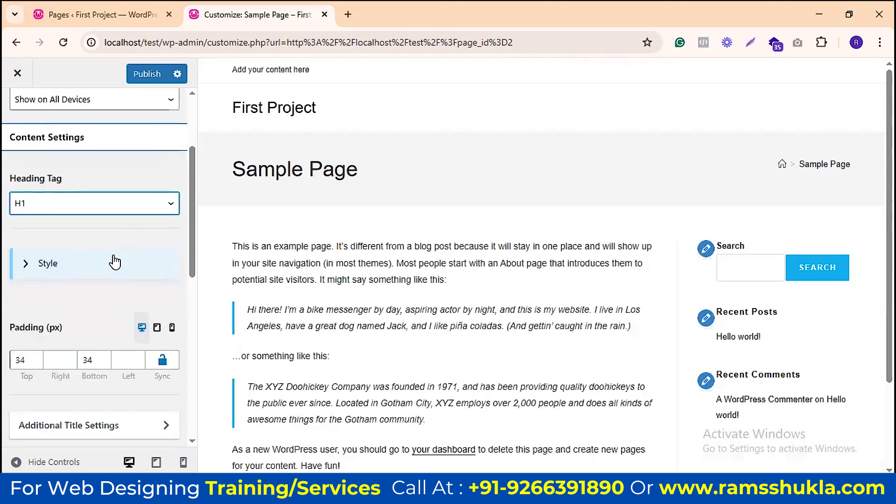
Step: Try the Centered, third and fourth page title style layouts on the Sample Page heading
{"action": "left_click", "coordinate": [25, 260]}
{"action": "scroll", "coordinate": [62, 200], "scroll_direction": "down", "scroll_amount": 2}
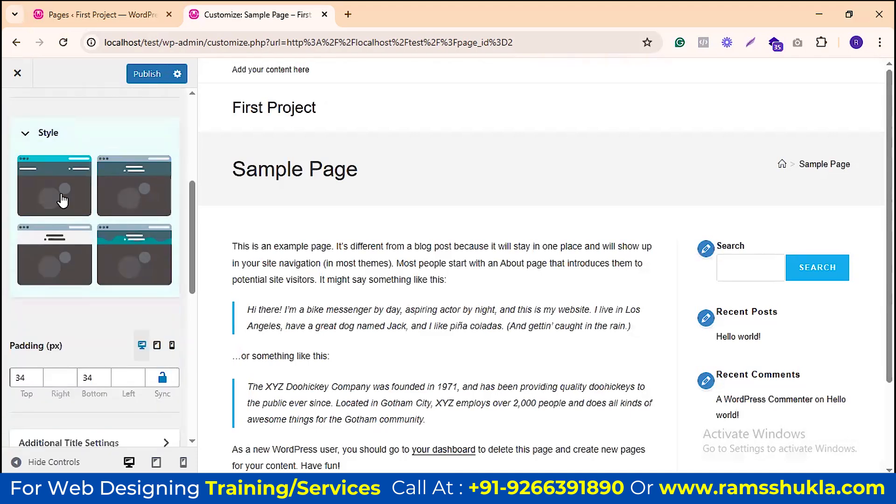
{"action": "left_click_drag", "start_coordinate": [240, 173], "coordinate": [358, 172]}
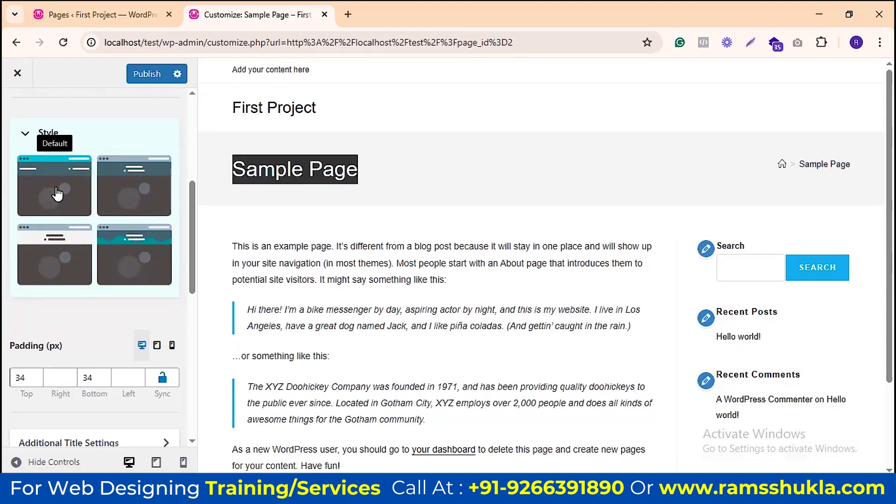
{"action": "left_click", "coordinate": [125, 189]}
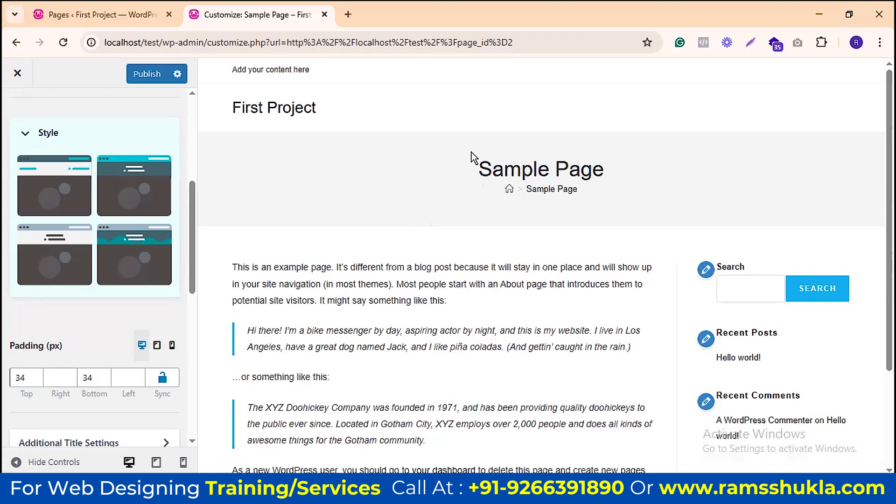
{"action": "left_click", "coordinate": [55, 254]}
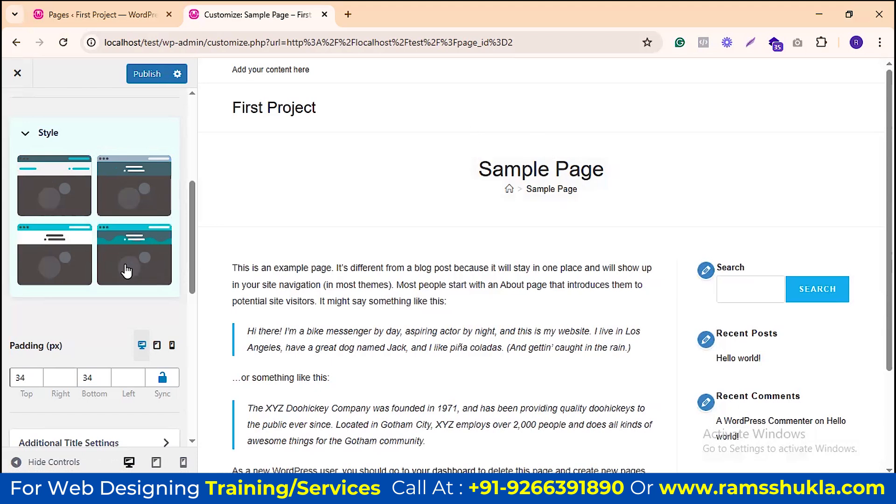
{"action": "left_click", "coordinate": [141, 272]}
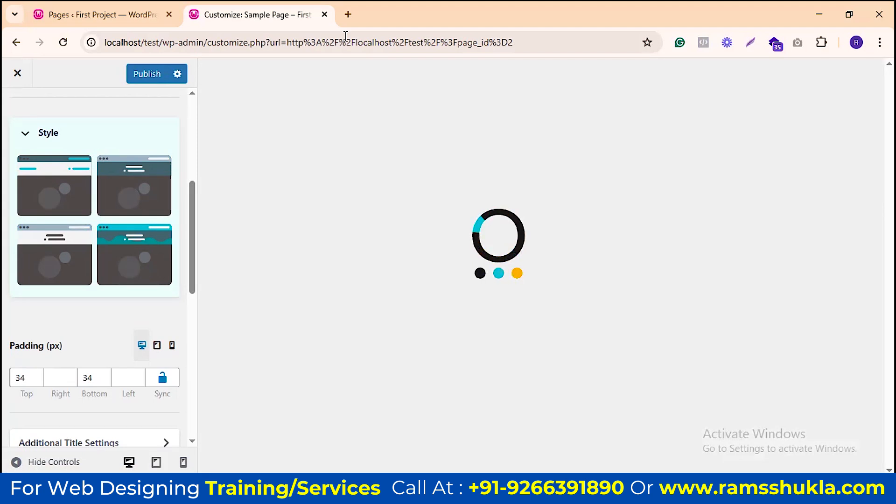
Step: Load the Sino Group site's Services > Sino Properties page in a new tab, then return to the Customizer
{"action": "left_click", "coordinate": [347, 14]}
{"action": "type", "text": "sino"}
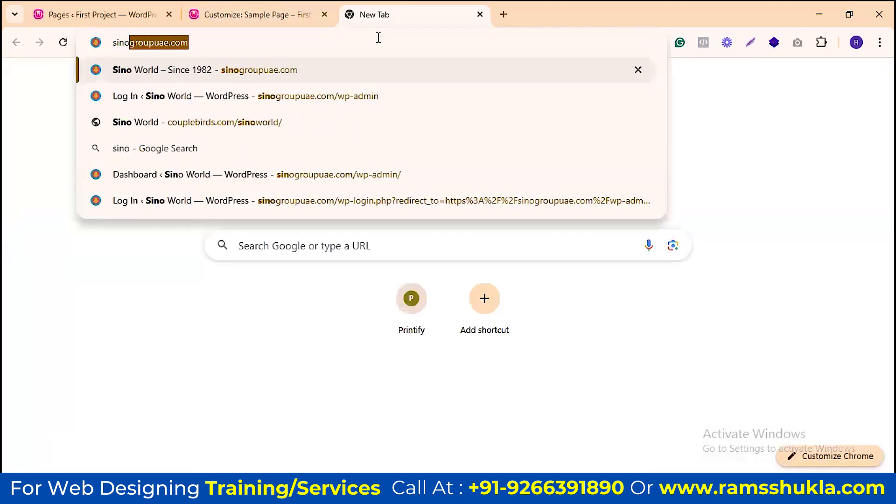
{"action": "key", "text": "Return"}
{"action": "mouse_move", "coordinate": [389, 89]}
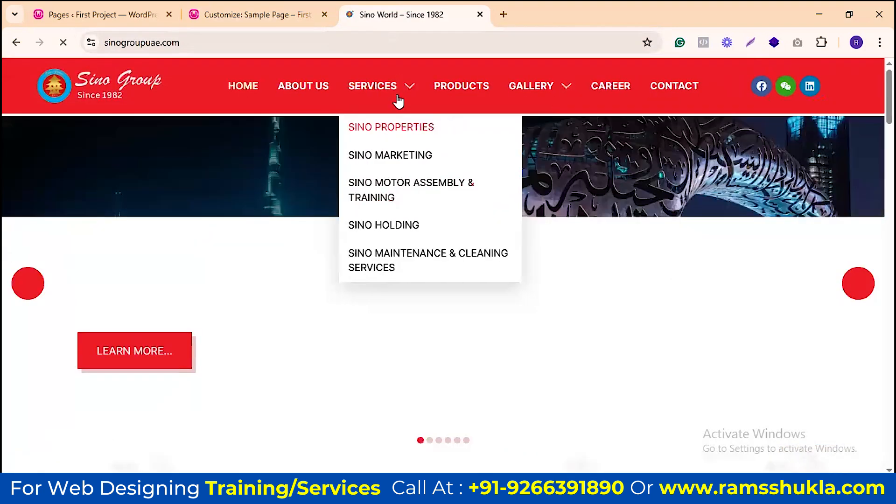
{"action": "left_click", "coordinate": [391, 128]}
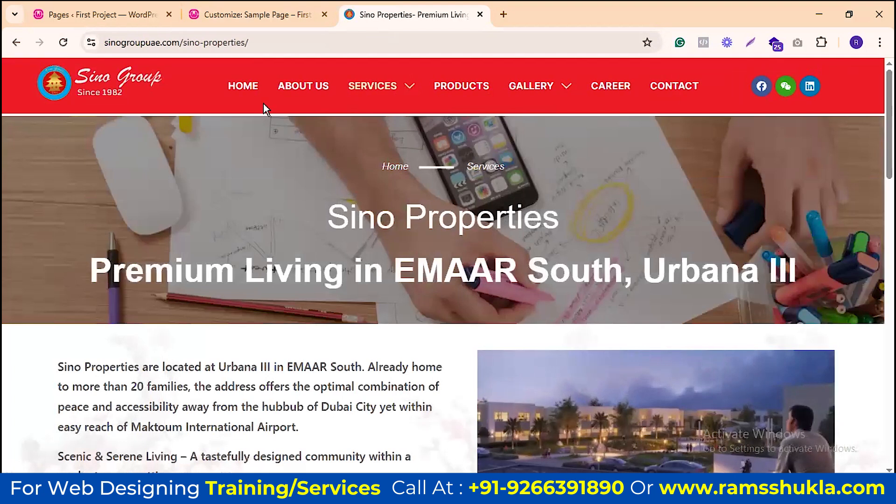
{"action": "key", "text": "ctrl+shift+Tab"}
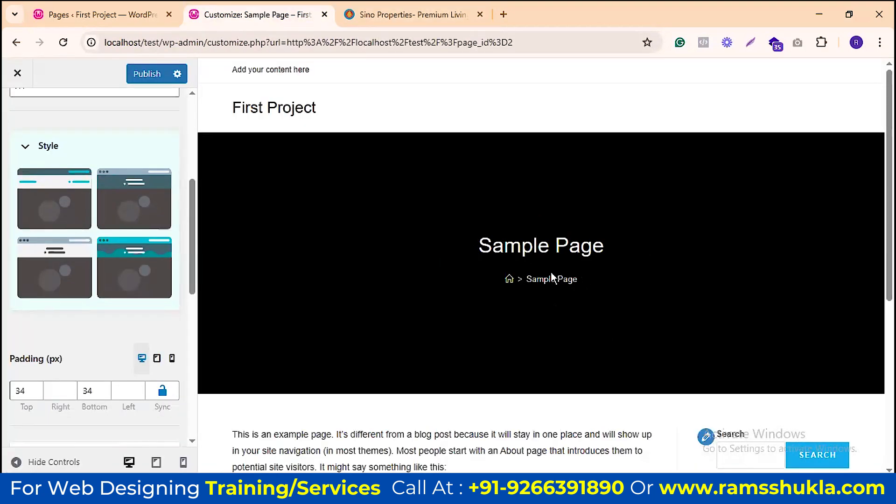
Step: Reset the page title to Default, then apply the first page title style layout
{"action": "key", "text": "ctrl+Tab"}
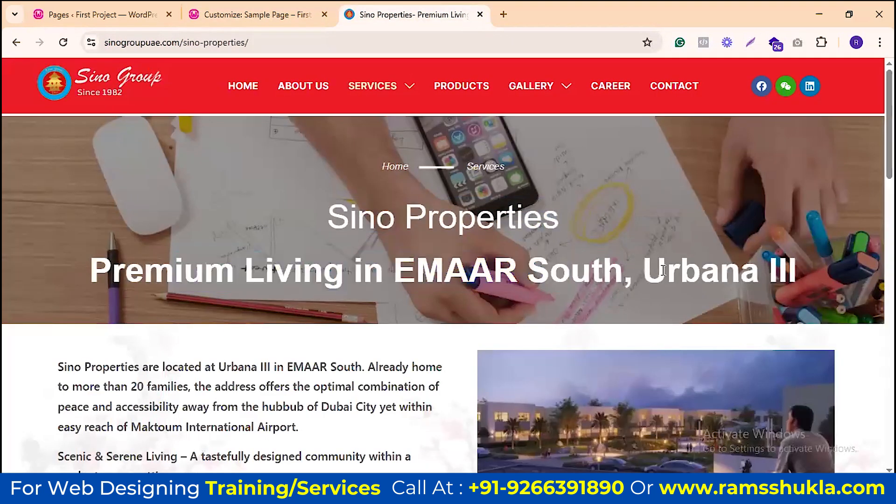
{"action": "left_click", "coordinate": [256, 10]}
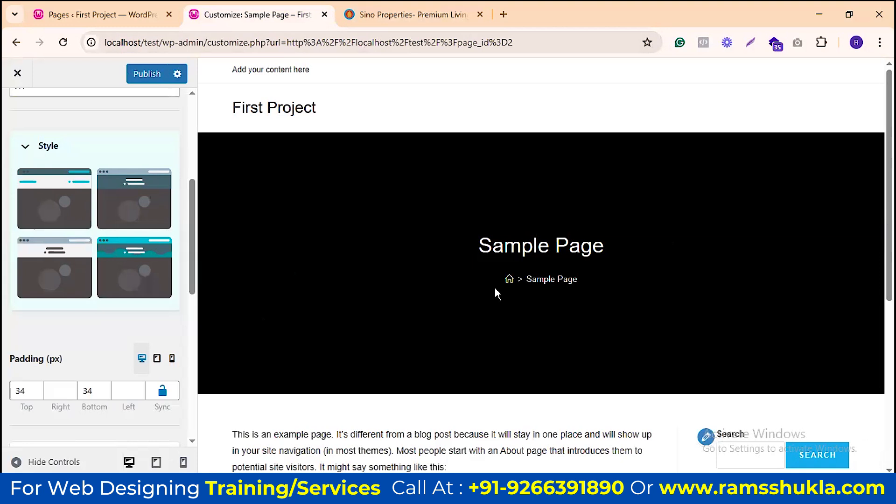
{"action": "scroll", "coordinate": [612, 248], "scroll_direction": "down", "scroll_amount": 4}
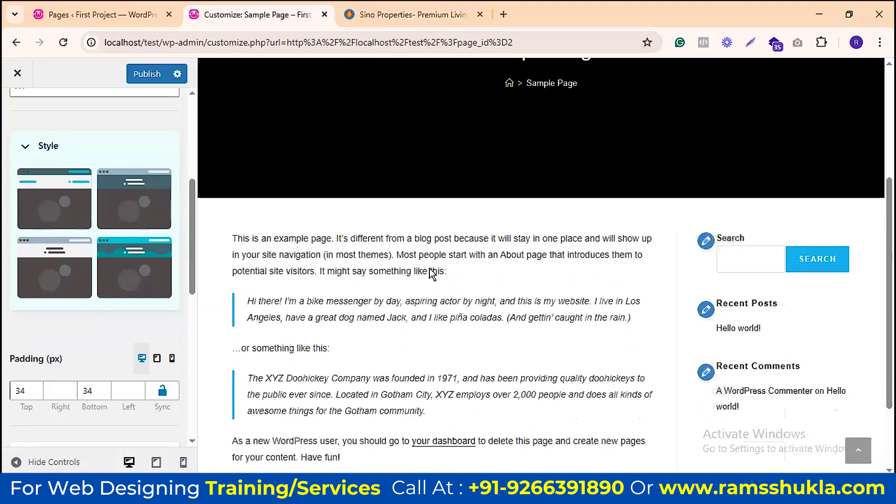
{"action": "scroll", "coordinate": [81, 243], "scroll_direction": "down", "scroll_amount": 2}
{"action": "scroll", "coordinate": [81, 242], "scroll_direction": "down", "scroll_amount": 2}
{"action": "scroll", "coordinate": [569, 208], "scroll_direction": "up", "scroll_amount": 4}
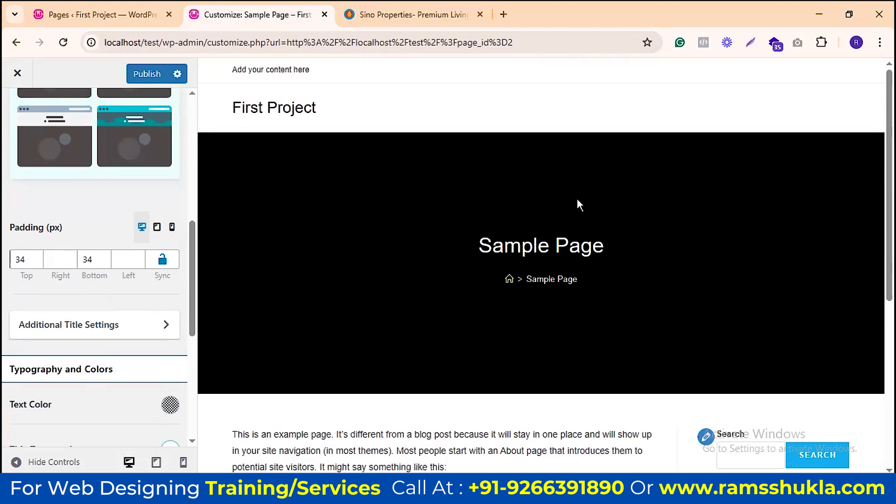
{"action": "scroll", "coordinate": [70, 252], "scroll_direction": "up", "scroll_amount": 6}
{"action": "left_click", "coordinate": [78, 258]}
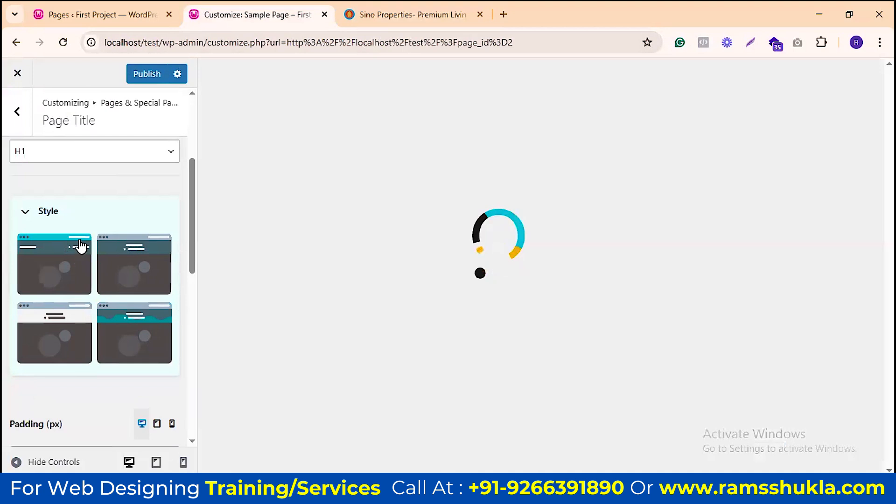
{"action": "scroll", "coordinate": [181, 211], "scroll_direction": "down", "scroll_amount": 3}
{"action": "scroll", "coordinate": [181, 212], "scroll_direction": "down", "scroll_amount": 4}
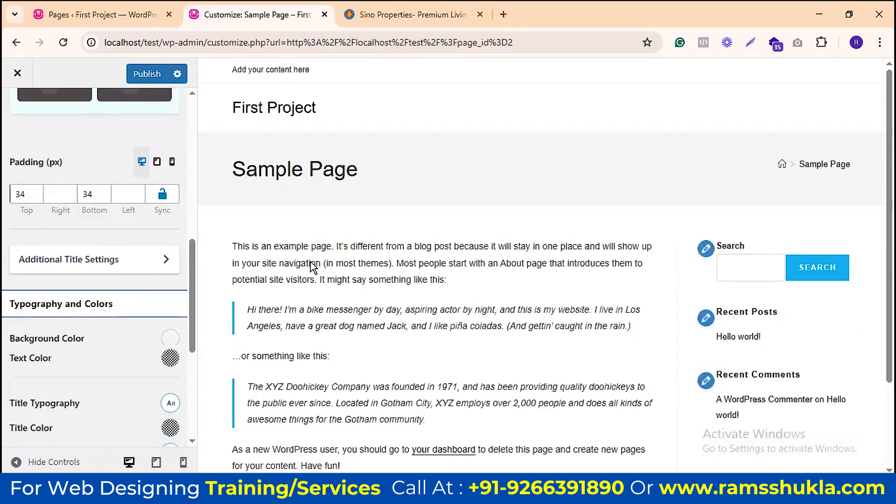
{"action": "scroll", "coordinate": [111, 264], "scroll_direction": "up", "scroll_amount": 6}
{"action": "left_click", "coordinate": [57, 298]}
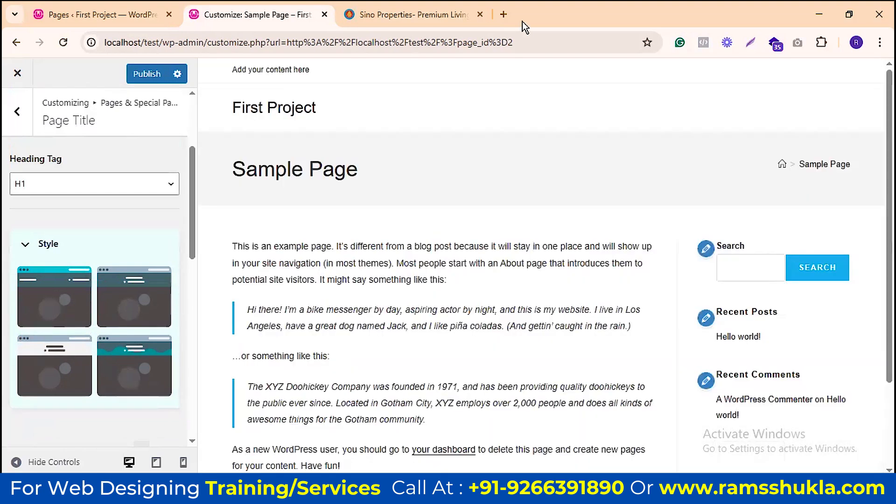
Step: Compare with the Sino Group site tabs, then scroll to the Page Title Typography and Colors options
{"action": "left_click", "coordinate": [390, 15]}
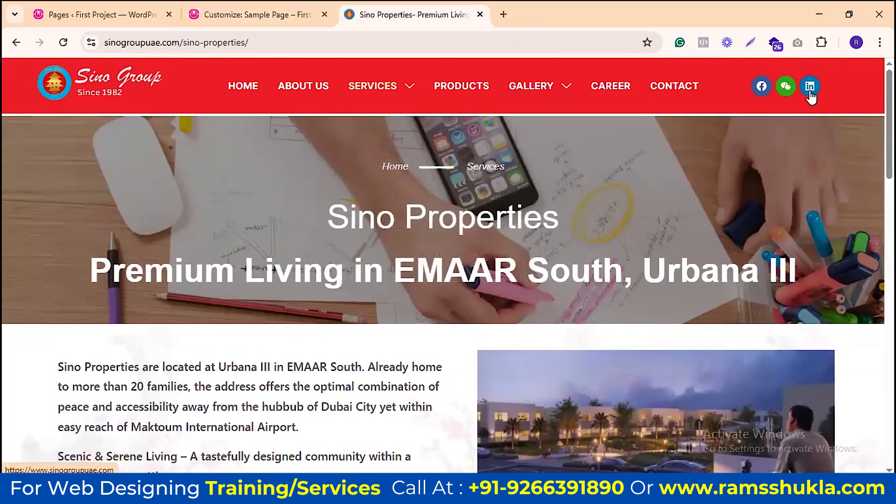
{"action": "left_click", "coordinate": [265, 89]}
{"action": "left_click", "coordinate": [279, 11]}
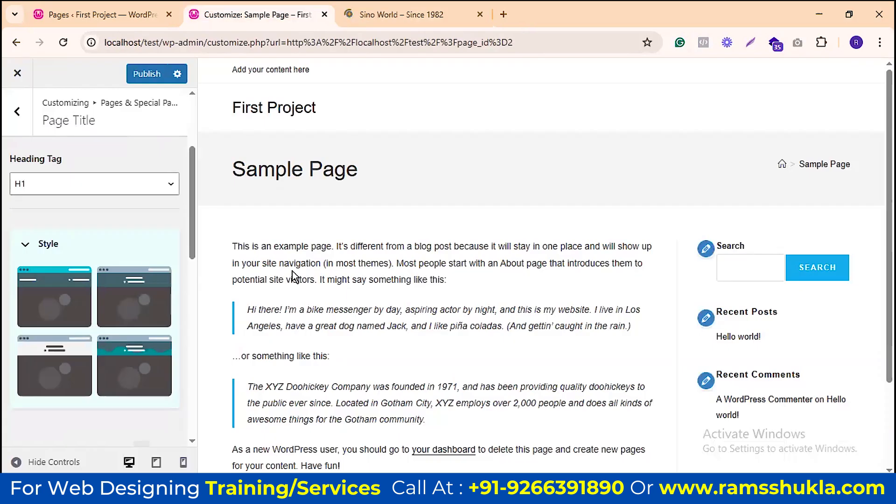
{"action": "left_click", "coordinate": [369, 15]}
{"action": "scroll", "coordinate": [683, 162], "scroll_direction": "down", "scroll_amount": 10}
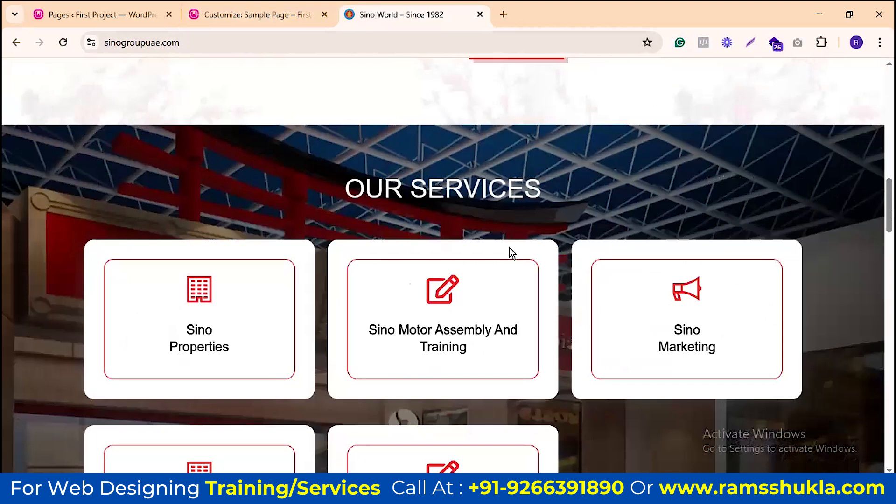
{"action": "left_click", "coordinate": [215, 14]}
{"action": "scroll", "coordinate": [111, 216], "scroll_direction": "down", "scroll_amount": 5}
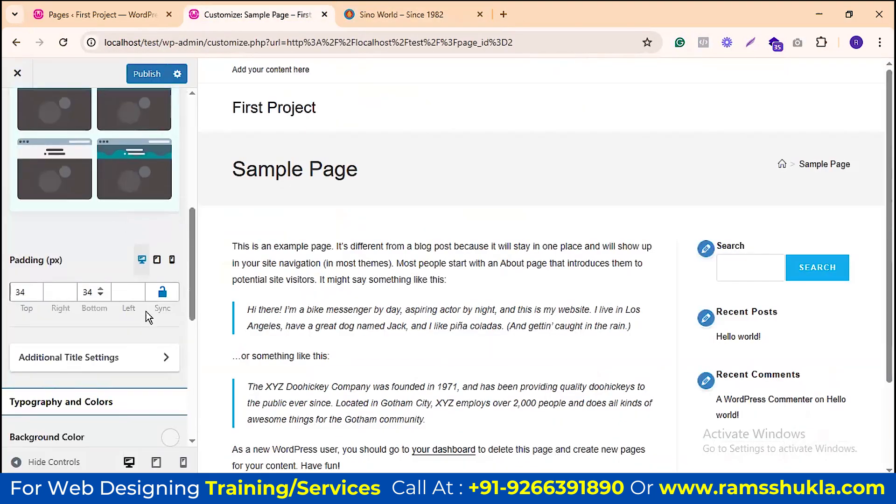
{"action": "scroll", "coordinate": [108, 308], "scroll_direction": "down", "scroll_amount": 2}
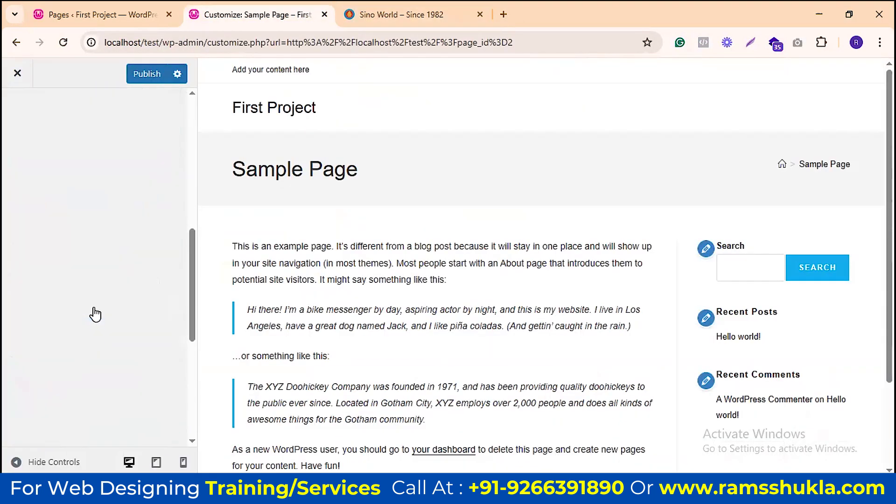
{"action": "scroll", "coordinate": [173, 236], "scroll_direction": "down", "scroll_amount": 2}
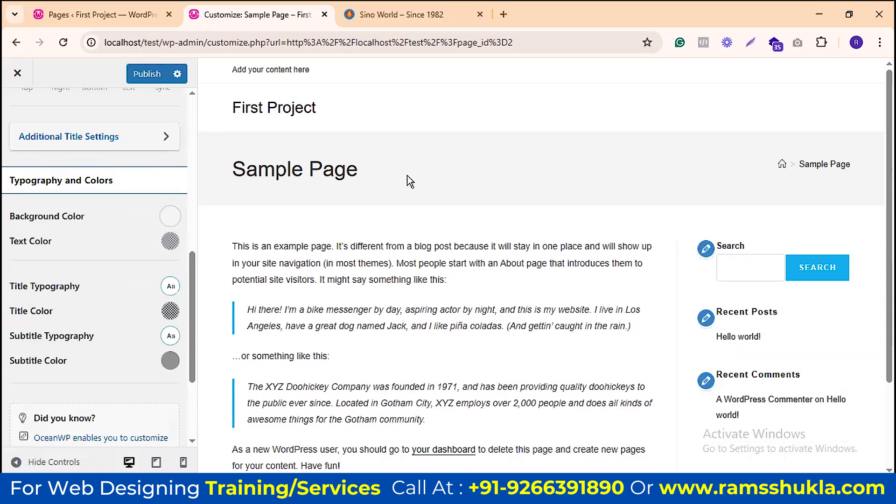
Step: Try pinkish-red, red and yellow title backgrounds, then reset the background colour to default
{"action": "left_click", "coordinate": [171, 217]}
{"action": "left_click", "coordinate": [103, 274]}
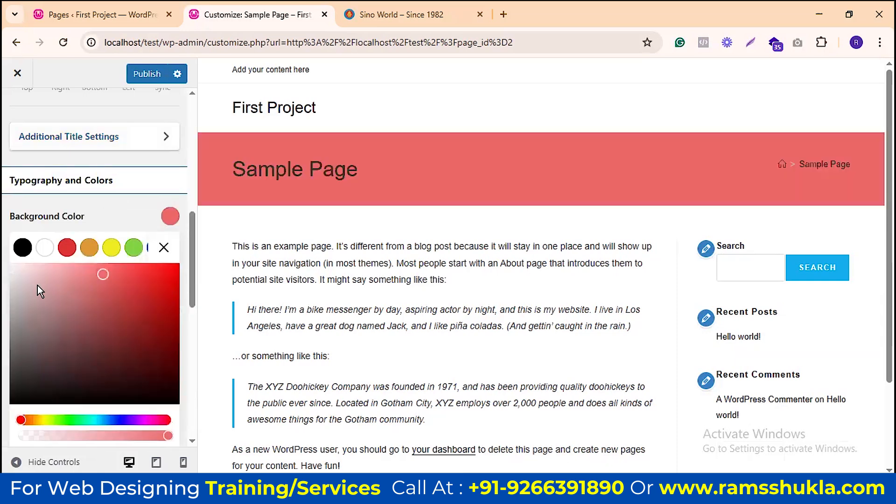
{"action": "left_click", "coordinate": [119, 297]}
{"action": "left_click", "coordinate": [169, 268]}
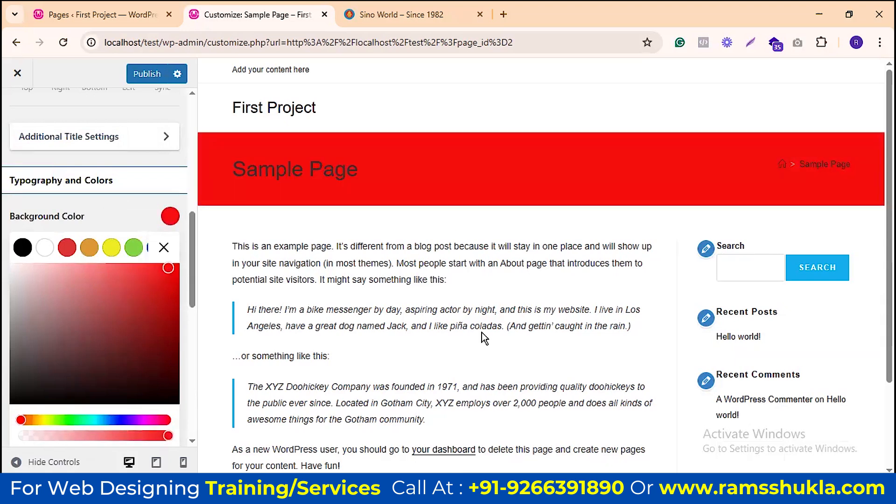
{"action": "left_click", "coordinate": [110, 247]}
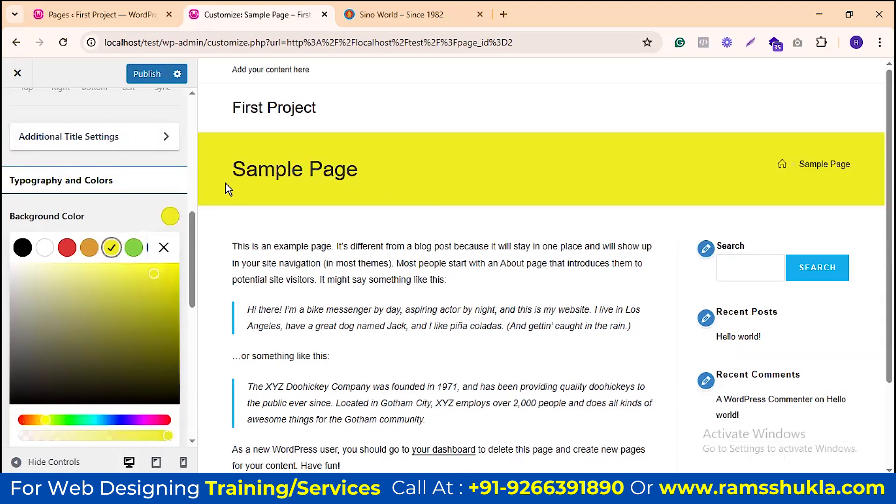
{"action": "left_click", "coordinate": [165, 248]}
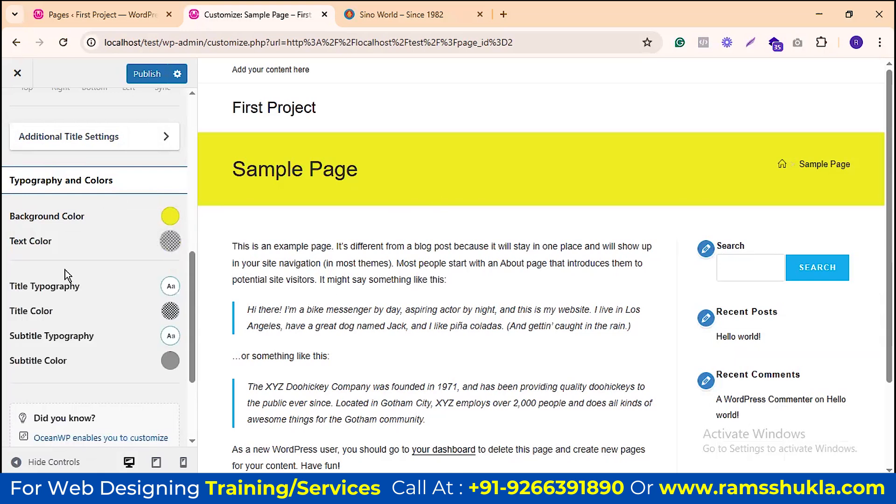
{"action": "left_click", "coordinate": [163, 223]}
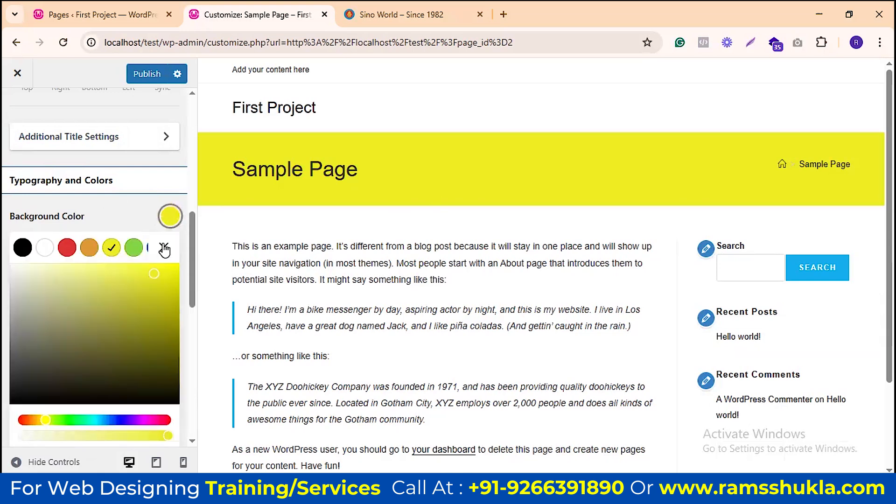
{"action": "scroll", "coordinate": [168, 279], "scroll_direction": "down", "scroll_amount": 5}
{"action": "left_click", "coordinate": [160, 279]}
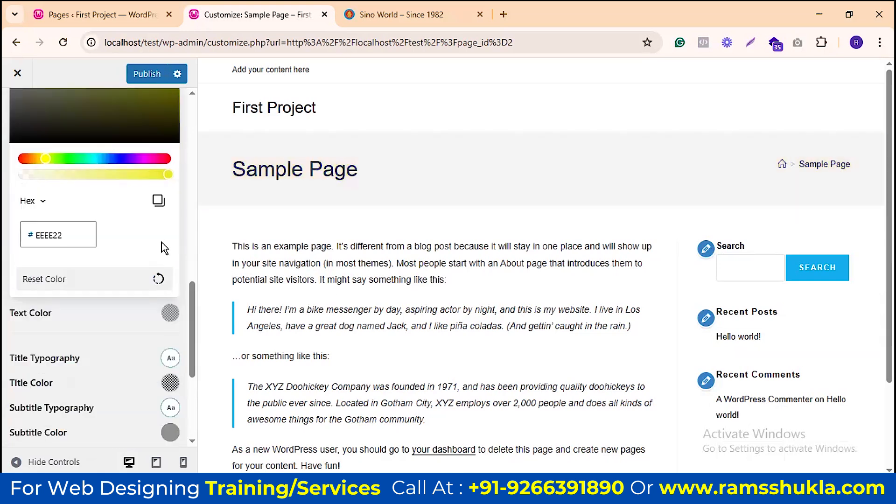
{"action": "scroll", "coordinate": [161, 244], "scroll_direction": "up", "scroll_amount": 5}
{"action": "left_click", "coordinate": [166, 249]}
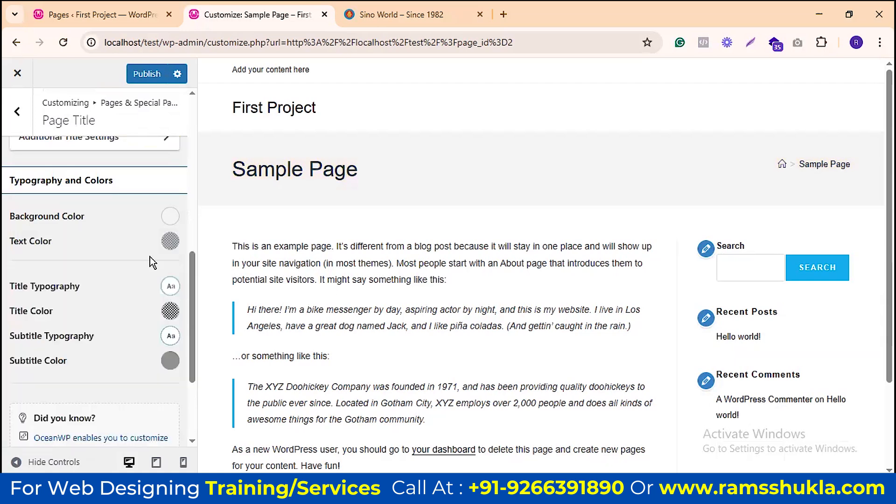
Step: Try yellow and green title text colours, then reset the text colour to default
{"action": "left_click", "coordinate": [170, 241]}
{"action": "left_click", "coordinate": [118, 279]}
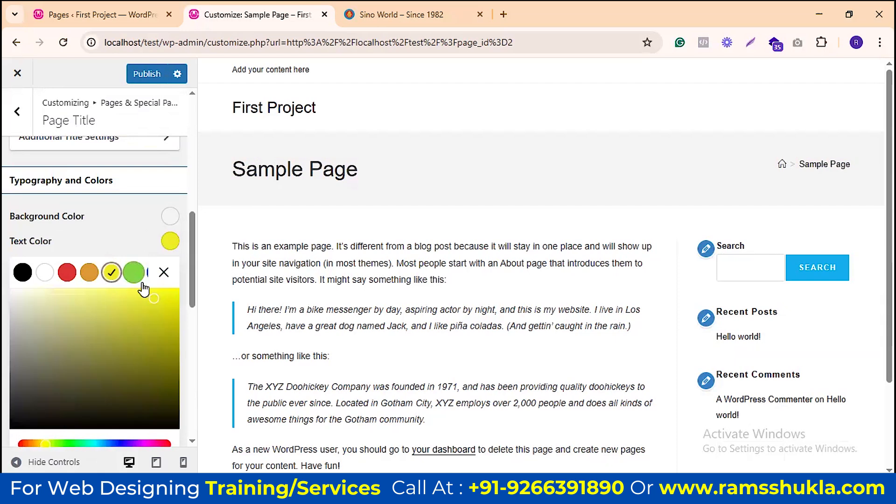
{"action": "left_click", "coordinate": [135, 274]}
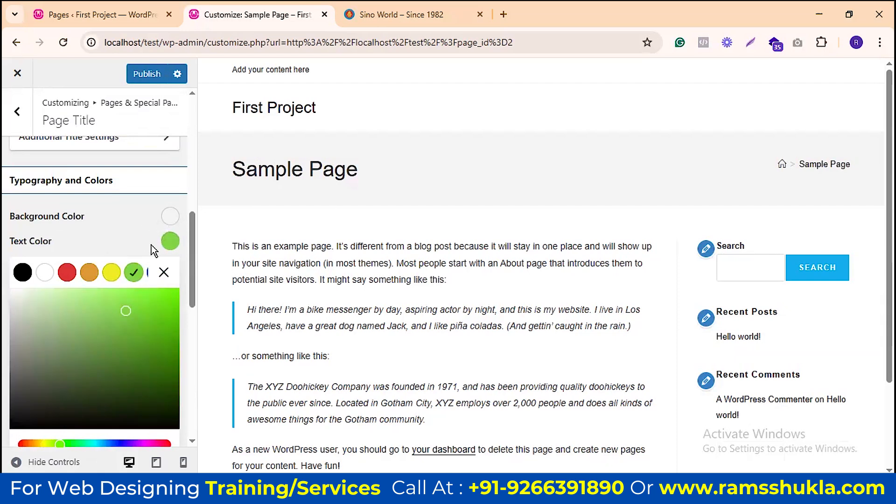
{"action": "left_click", "coordinate": [169, 240]}
{"action": "left_click", "coordinate": [170, 111]}
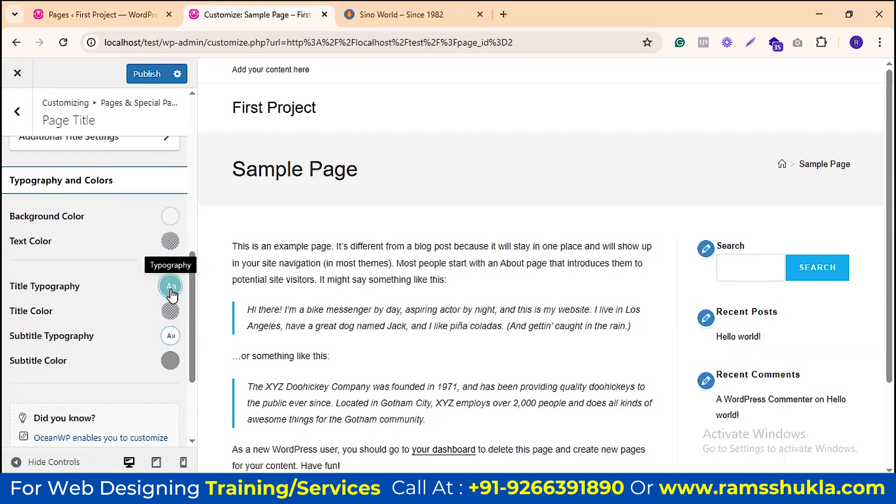
{"action": "left_click", "coordinate": [168, 288]}
{"action": "scroll", "coordinate": [148, 217], "scroll_direction": "down", "scroll_amount": 2}
Step: Set the Sample Page title colour to a bright red
{"action": "scroll", "coordinate": [124, 280], "scroll_direction": "down", "scroll_amount": 7}
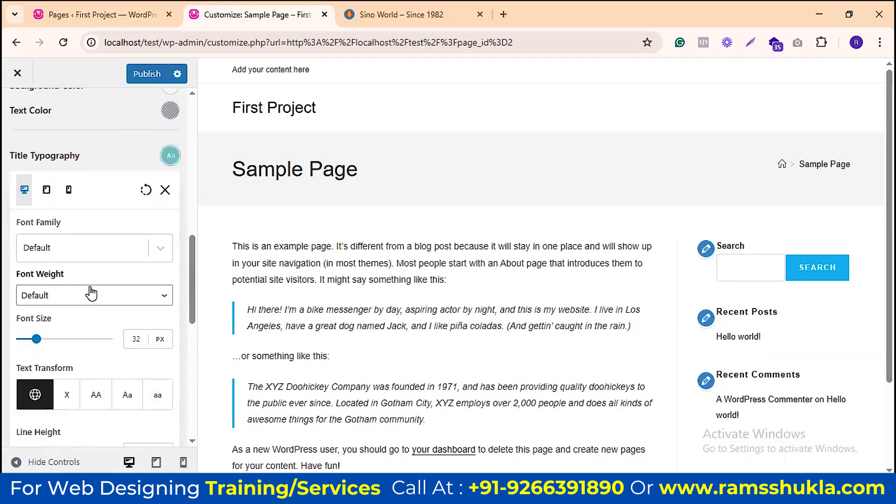
{"action": "scroll", "coordinate": [93, 210], "scroll_direction": "down", "scroll_amount": 1}
{"action": "left_click", "coordinate": [170, 259]}
{"action": "left_click", "coordinate": [162, 328]}
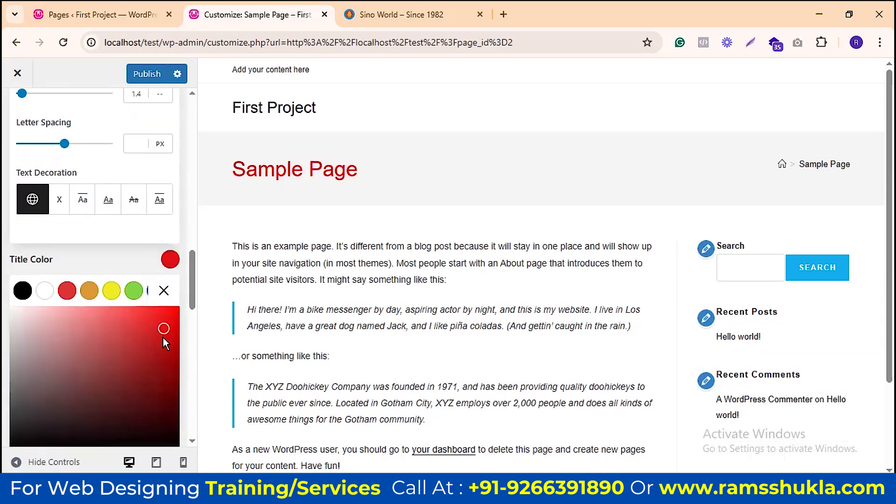
{"action": "left_click", "coordinate": [165, 312]}
{"action": "left_click", "coordinate": [165, 290]}
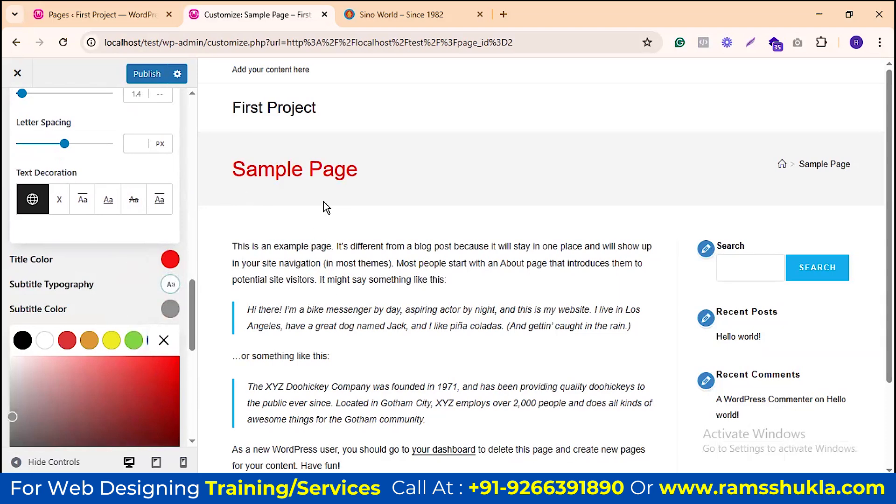
Step: Open Services > Sino Properties on the Sino World tab and highlight its heading
{"action": "left_click", "coordinate": [404, 10]}
{"action": "scroll", "coordinate": [385, 165], "scroll_direction": "up", "scroll_amount": 10}
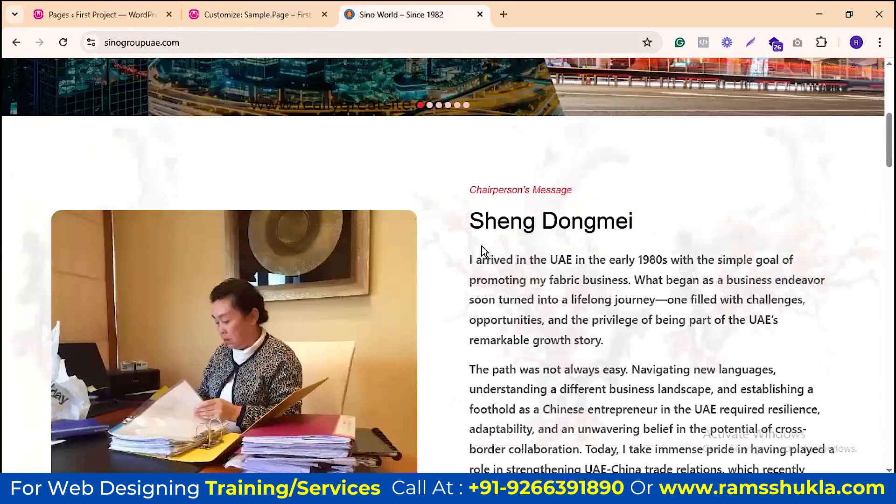
{"action": "scroll", "coordinate": [484, 252], "scroll_direction": "up", "scroll_amount": 5}
{"action": "mouse_move", "coordinate": [400, 94]}
{"action": "left_click", "coordinate": [421, 133]}
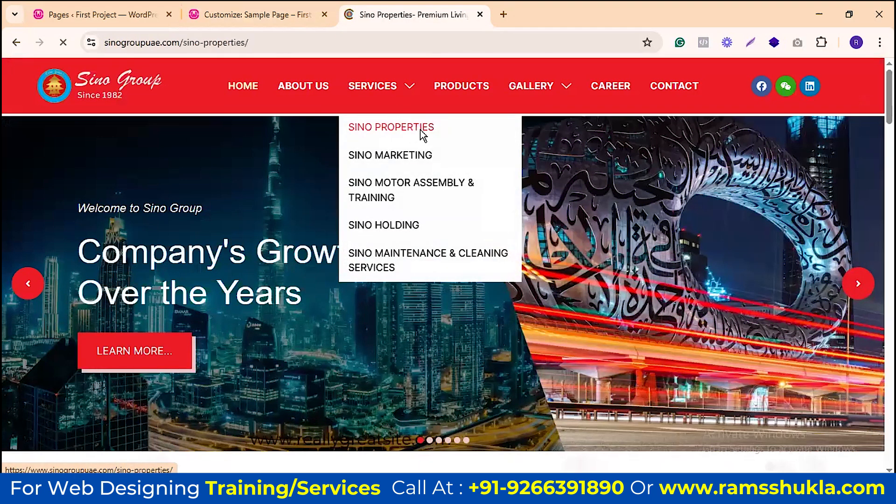
{"action": "left_click_drag", "start_coordinate": [245, 271], "coordinate": [624, 277]}
{"action": "left_click", "coordinate": [263, 11]}
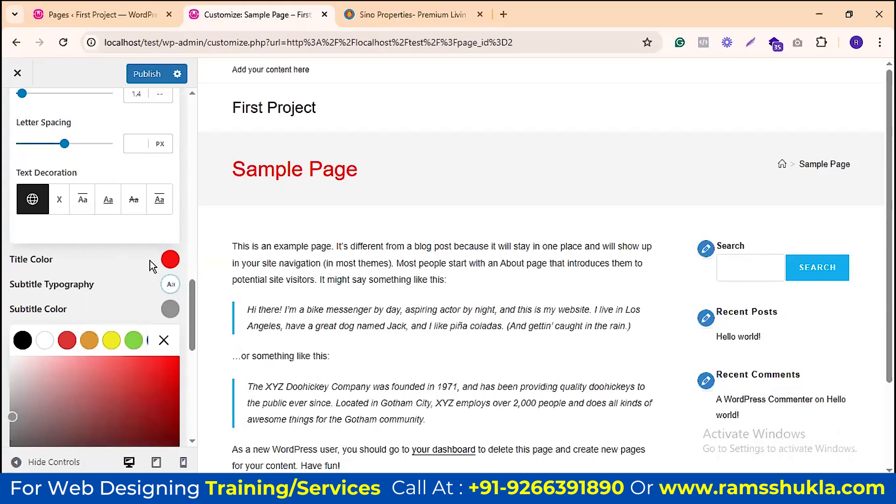
{"action": "left_click", "coordinate": [181, 372]}
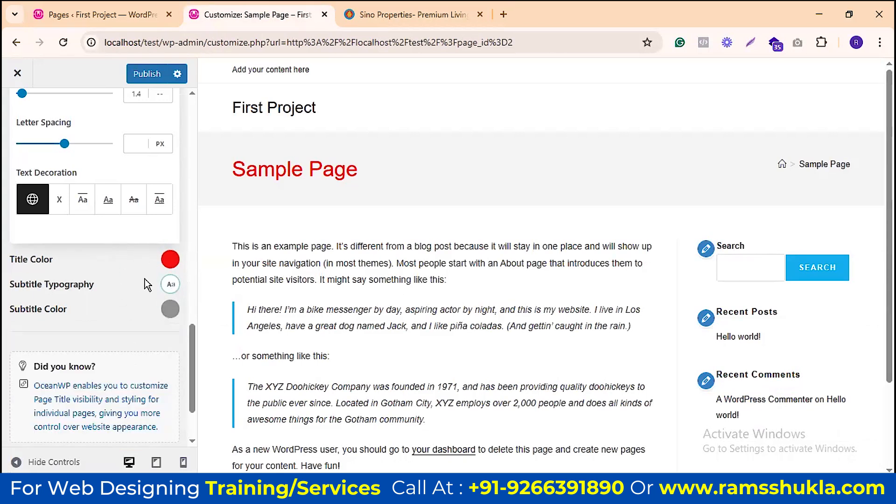
{"action": "scroll", "coordinate": [140, 280], "scroll_direction": "down", "scroll_amount": 2}
{"action": "scroll", "coordinate": [126, 261], "scroll_direction": "up", "scroll_amount": 6}
{"action": "scroll", "coordinate": [157, 277], "scroll_direction": "down", "scroll_amount": 6}
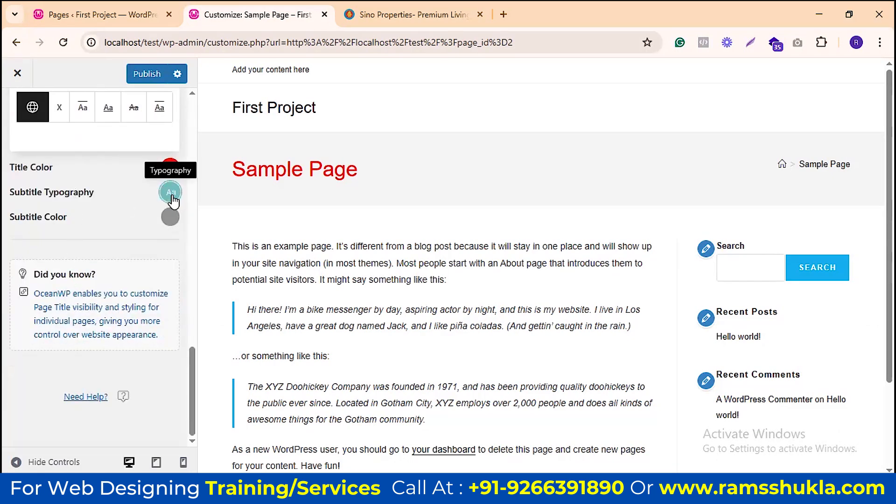
{"action": "scroll", "coordinate": [112, 252], "scroll_direction": "up", "scroll_amount": 6}
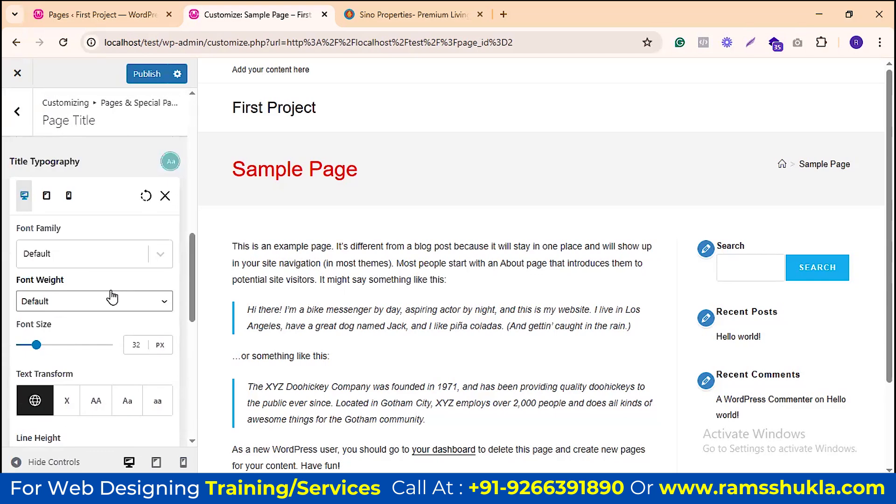
{"action": "scroll", "coordinate": [124, 308], "scroll_direction": "down", "scroll_amount": 7}
{"action": "left_click", "coordinate": [169, 297]}
{"action": "scroll", "coordinate": [163, 334], "scroll_direction": "down", "scroll_amount": 4}
{"action": "scroll", "coordinate": [175, 392], "scroll_direction": "down", "scroll_amount": 1}
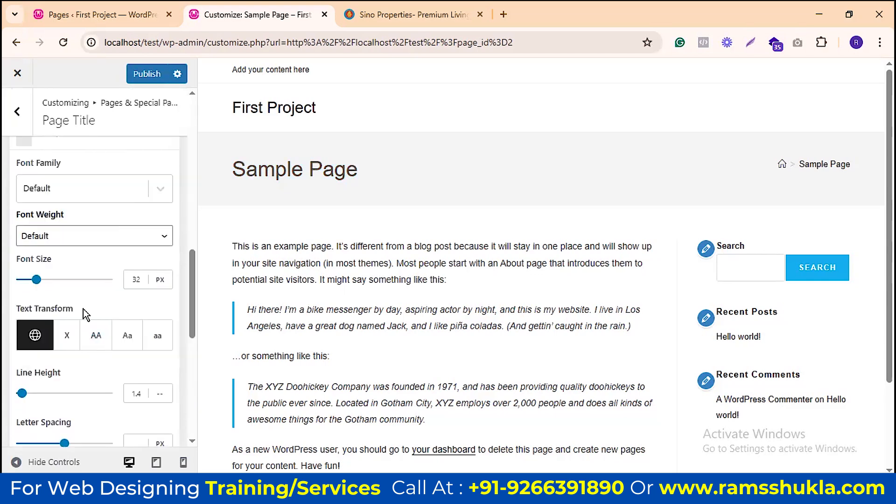
{"action": "scroll", "coordinate": [83, 309], "scroll_direction": "up", "scroll_amount": 3}
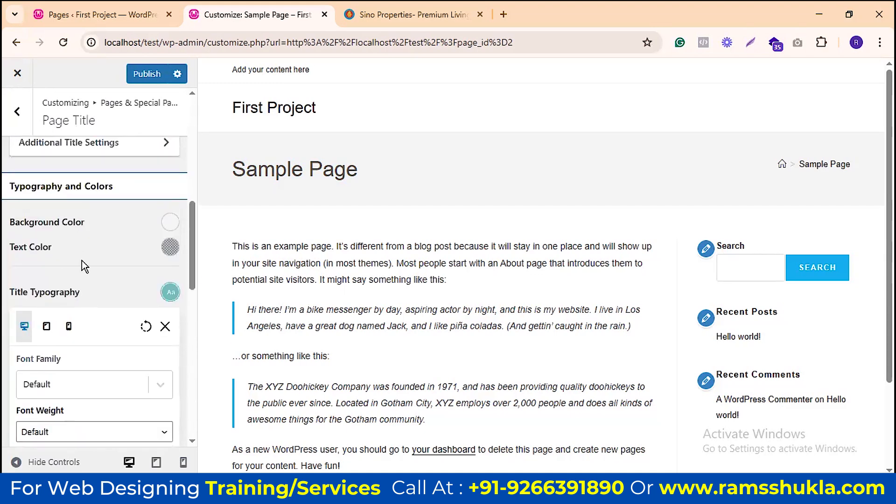
{"action": "scroll", "coordinate": [83, 261], "scroll_direction": "down", "scroll_amount": 10}
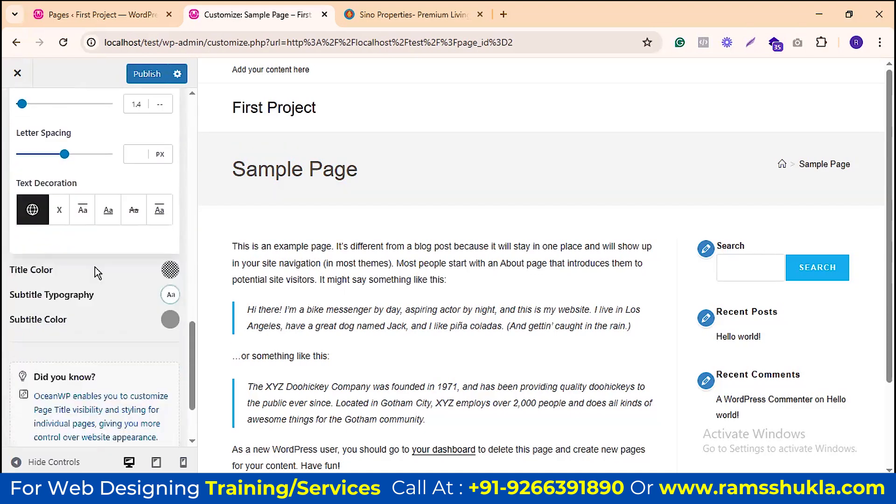
{"action": "scroll", "coordinate": [95, 271], "scroll_direction": "down", "scroll_amount": 1}
{"action": "scroll", "coordinate": [159, 254], "scroll_direction": "down", "scroll_amount": 2}
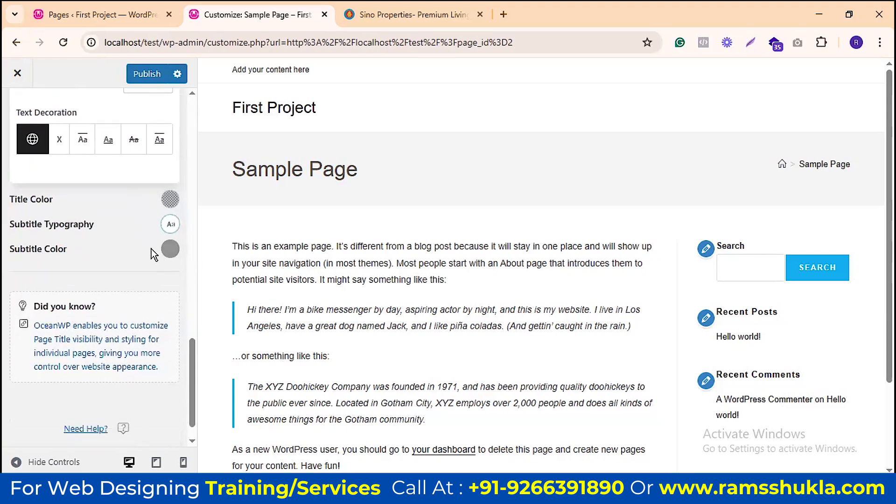
{"action": "scroll", "coordinate": [144, 245], "scroll_direction": "up", "scroll_amount": 15}
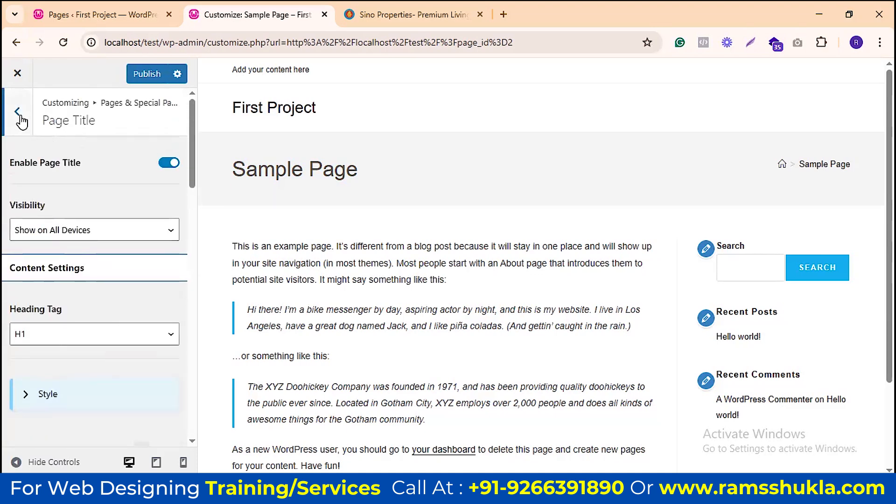
Step: Go back to Pages & Special Pages and open Page Breadcrumbs, showing Default source and Absolute Right position
{"action": "left_click", "coordinate": [17, 112]}
{"action": "scroll", "coordinate": [34, 258], "scroll_direction": "down", "scroll_amount": 1}
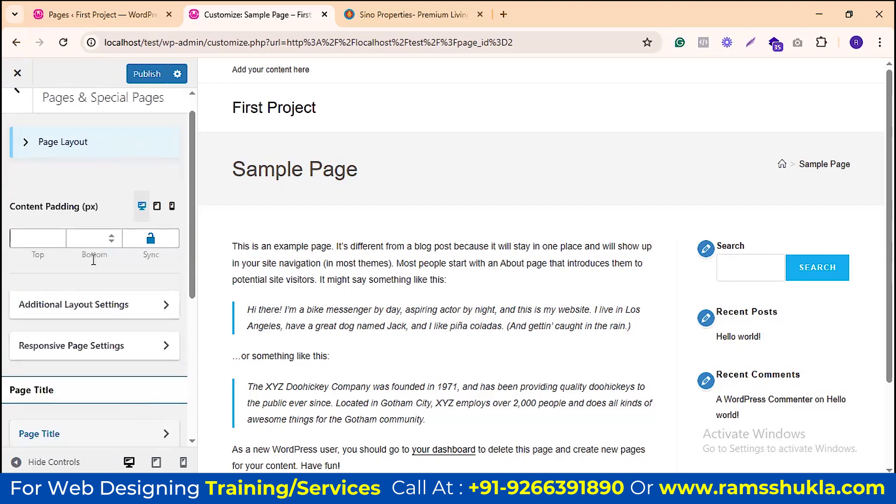
{"action": "scroll", "coordinate": [94, 260], "scroll_direction": "down", "scroll_amount": 5}
{"action": "scroll", "coordinate": [167, 237], "scroll_direction": "down", "scroll_amount": 3}
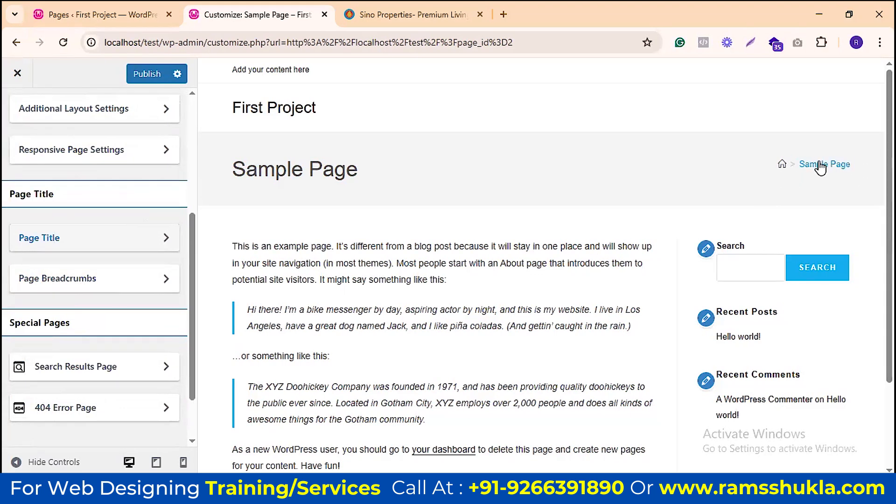
{"action": "left_click", "coordinate": [160, 280]}
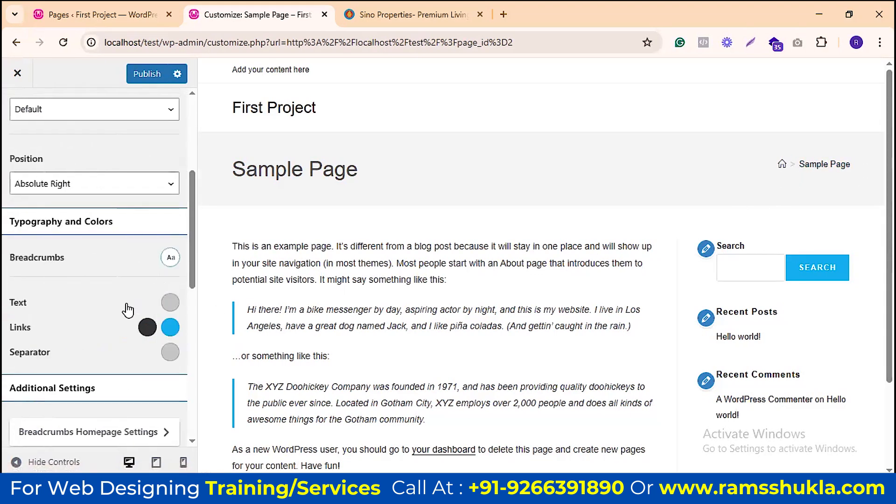
{"action": "scroll", "coordinate": [124, 294], "scroll_direction": "down", "scroll_amount": 1}
{"action": "scroll", "coordinate": [124, 295], "scroll_direction": "up", "scroll_amount": 3}
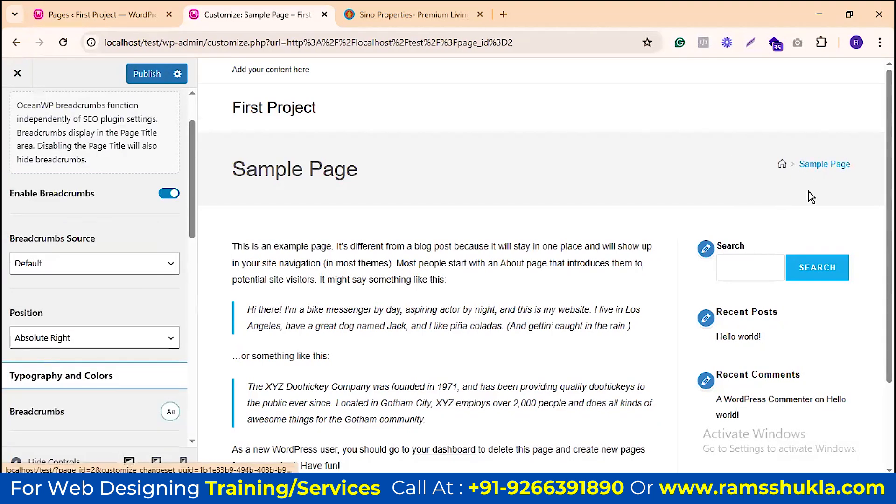
{"action": "scroll", "coordinate": [84, 252], "scroll_direction": "up", "scroll_amount": 3}
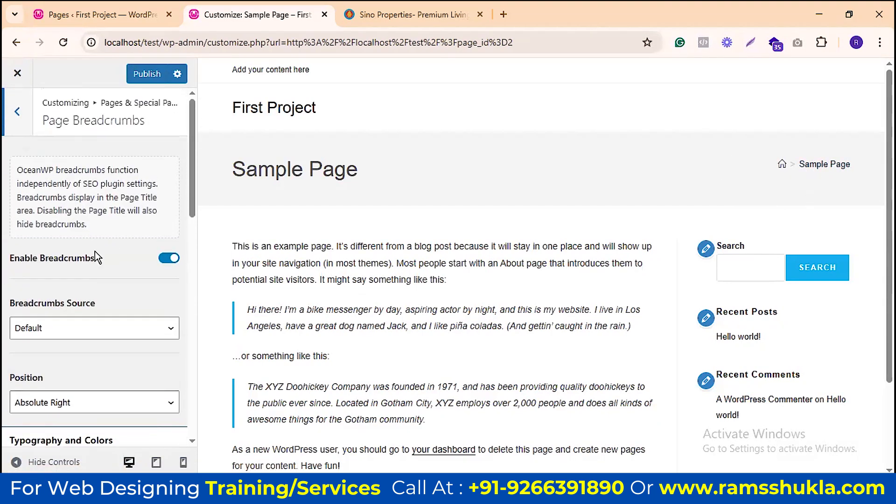
{"action": "scroll", "coordinate": [103, 253], "scroll_direction": "down", "scroll_amount": 3}
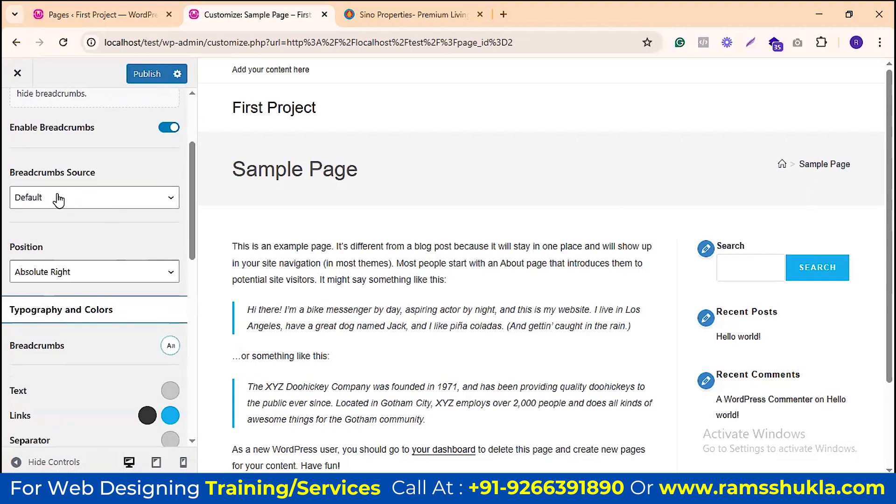
{"action": "left_click", "coordinate": [168, 127]}
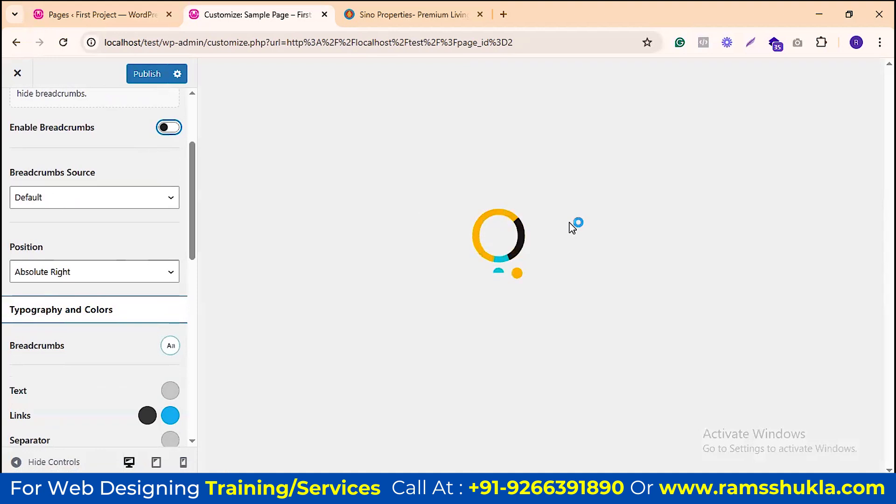
{"action": "left_click", "coordinate": [381, 14]}
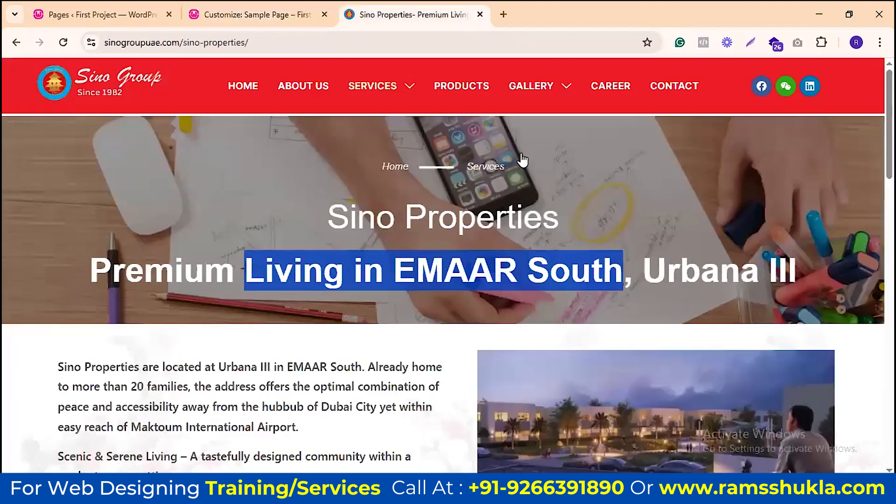
{"action": "left_click", "coordinate": [415, 196]}
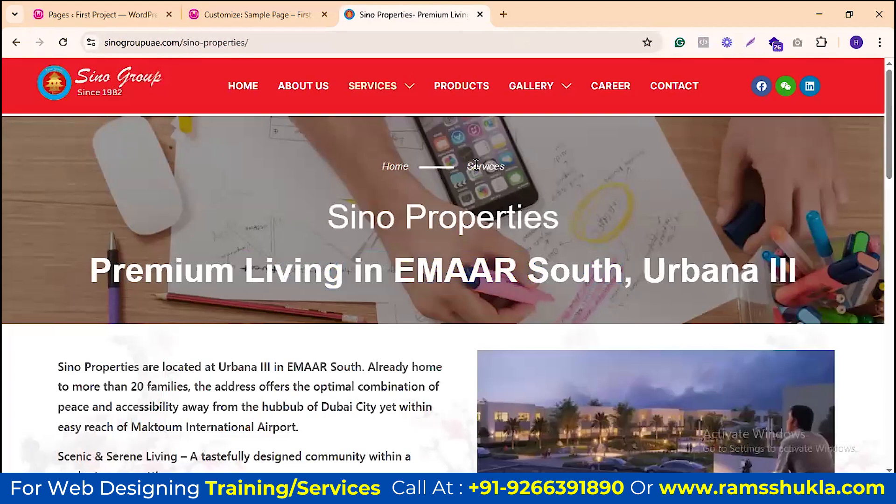
{"action": "left_click_drag", "start_coordinate": [377, 166], "coordinate": [603, 175]}
{"action": "left_click", "coordinate": [603, 176]}
{"action": "left_click", "coordinate": [256, 14]}
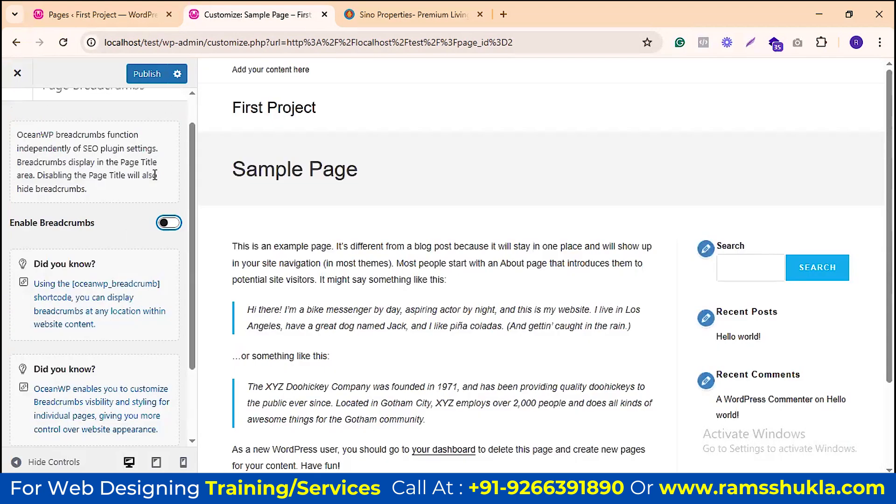
{"action": "left_click", "coordinate": [174, 218]}
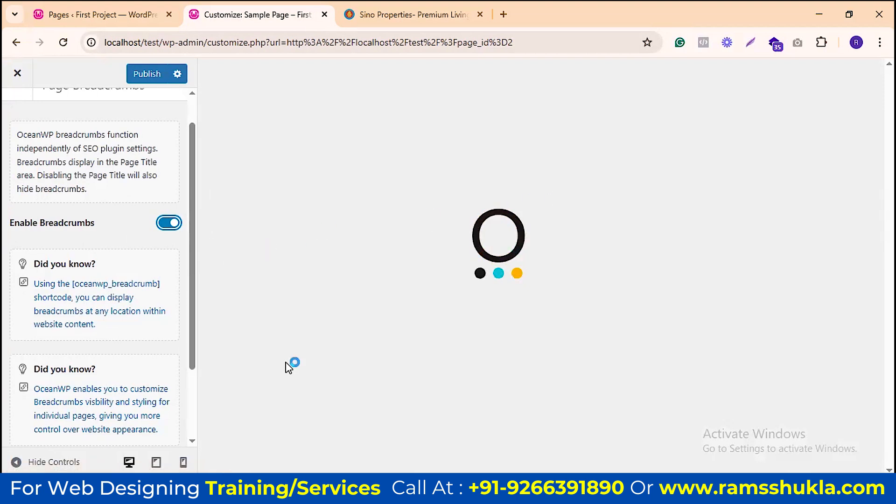
{"action": "scroll", "coordinate": [100, 288], "scroll_direction": "down", "scroll_amount": 3}
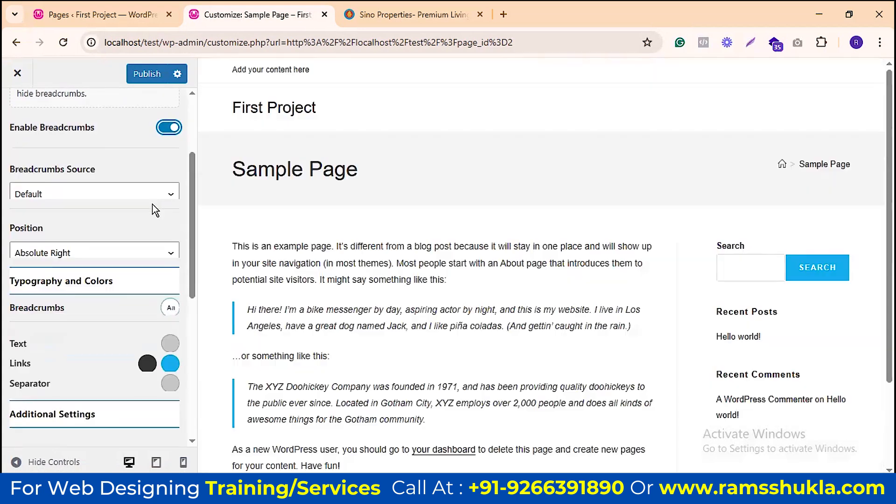
Step: Leave the breadcrumb source unchanged and set the breadcrumb position to Under Title
{"action": "left_click", "coordinate": [154, 198]}
{"action": "left_click", "coordinate": [154, 198]}
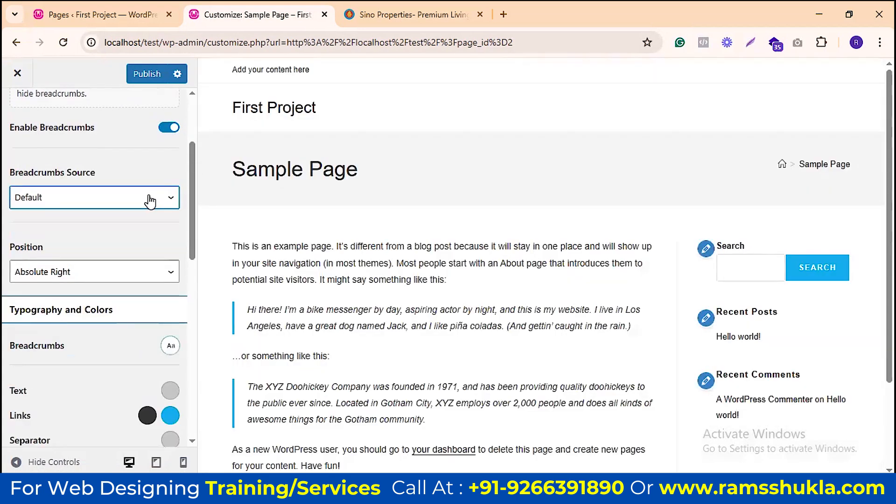
{"action": "scroll", "coordinate": [148, 196], "scroll_direction": "down", "scroll_amount": 3}
{"action": "left_click", "coordinate": [171, 145]}
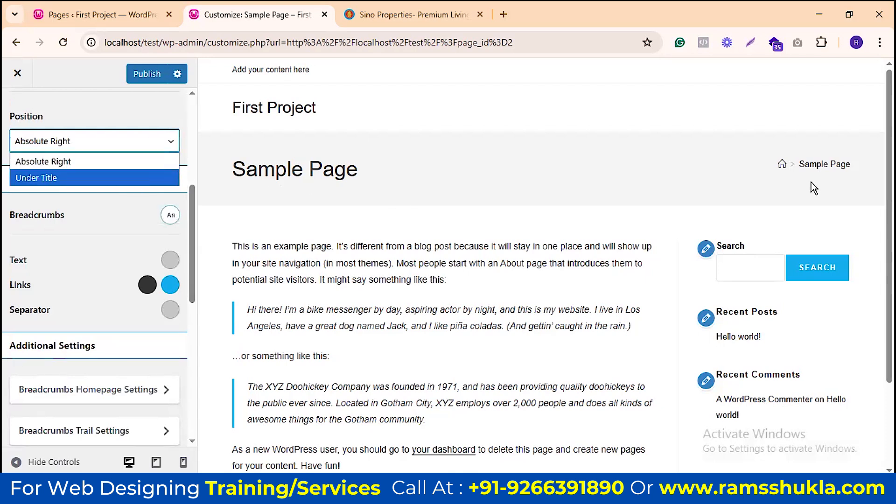
{"action": "left_click", "coordinate": [119, 178]}
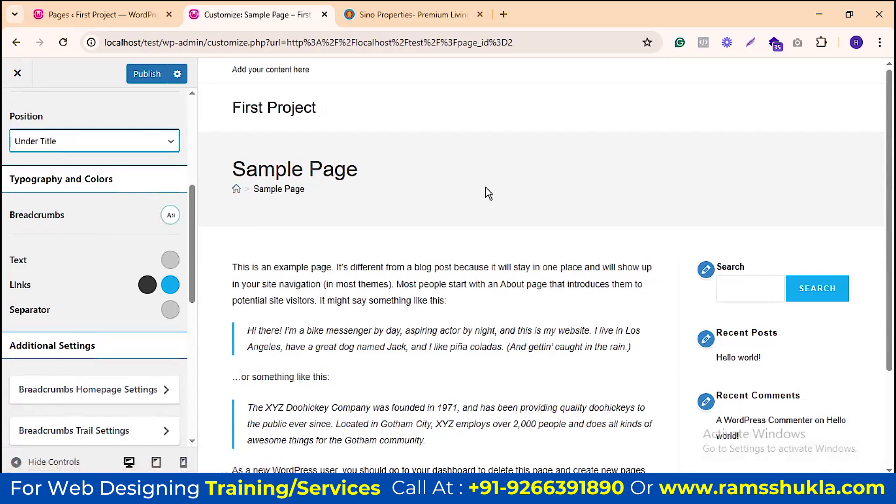
Step: In the Breadcrumbs typography options, set the Links colour to red
{"action": "scroll", "coordinate": [112, 261], "scroll_direction": "down", "scroll_amount": 3}
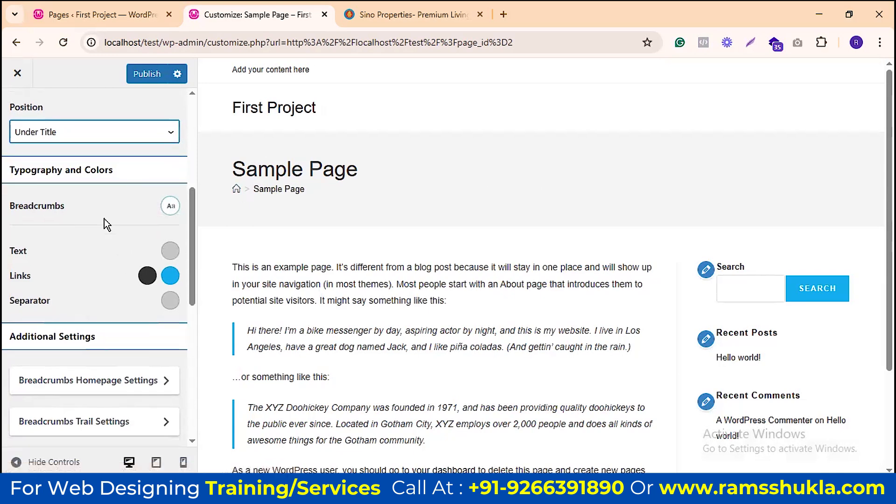
{"action": "left_click", "coordinate": [170, 149]}
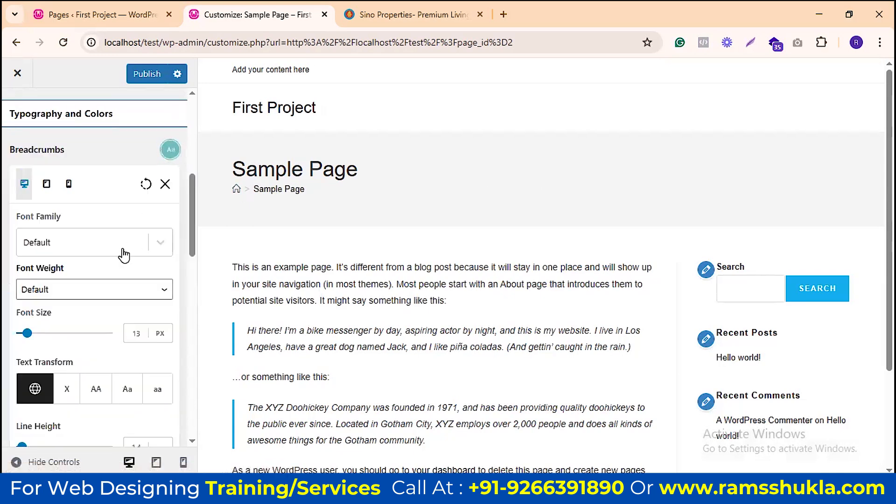
{"action": "scroll", "coordinate": [90, 229], "scroll_direction": "down", "scroll_amount": 8}
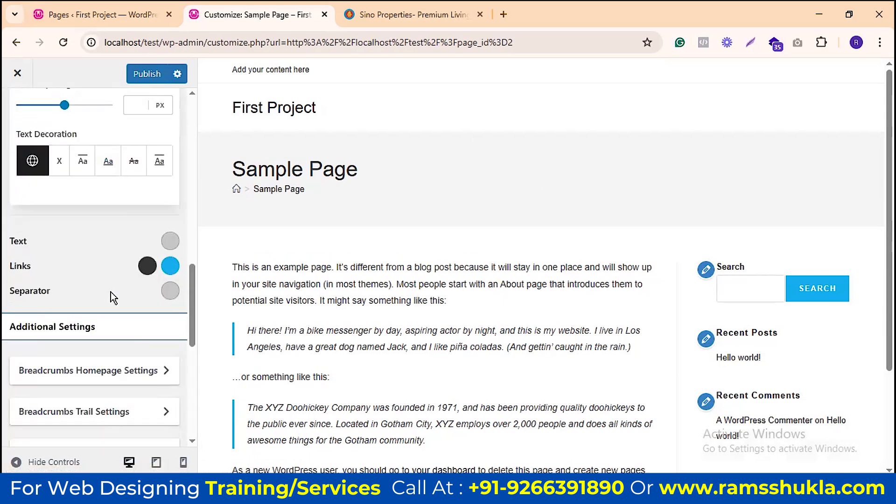
{"action": "scroll", "coordinate": [110, 292], "scroll_direction": "up", "scroll_amount": 7}
{"action": "scroll", "coordinate": [125, 241], "scroll_direction": "down", "scroll_amount": 5}
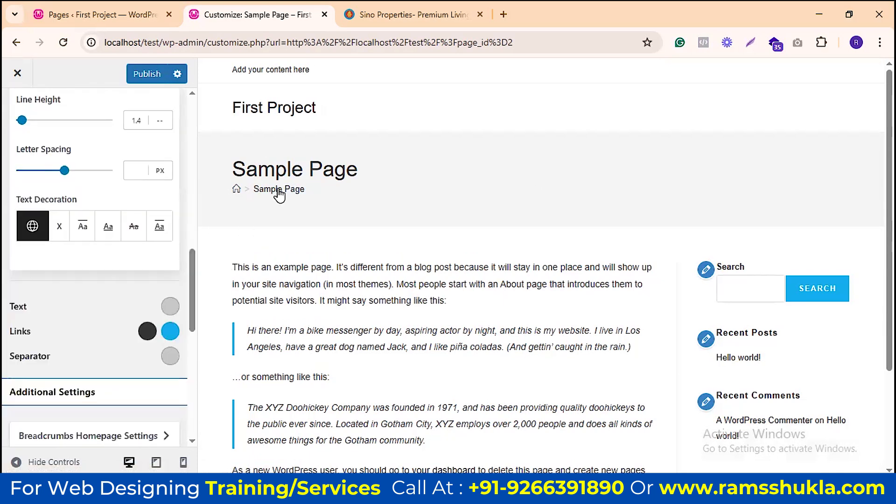
{"action": "left_click", "coordinate": [170, 331]}
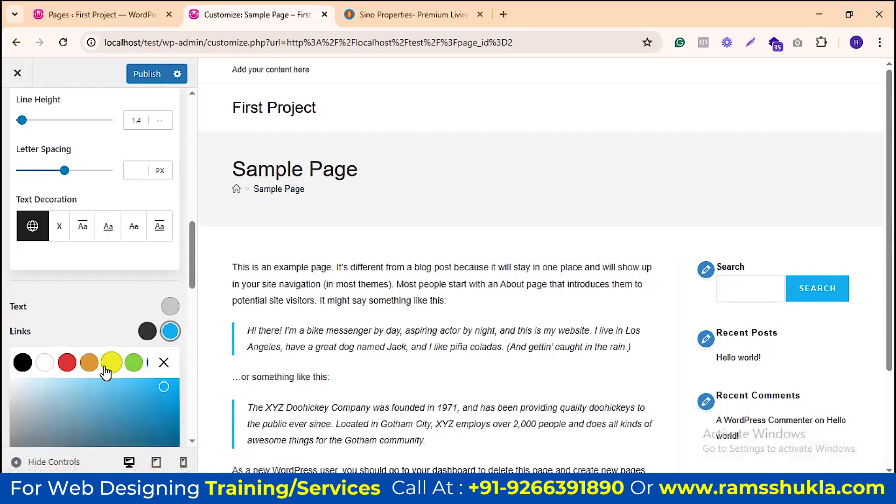
{"action": "left_click", "coordinate": [67, 364]}
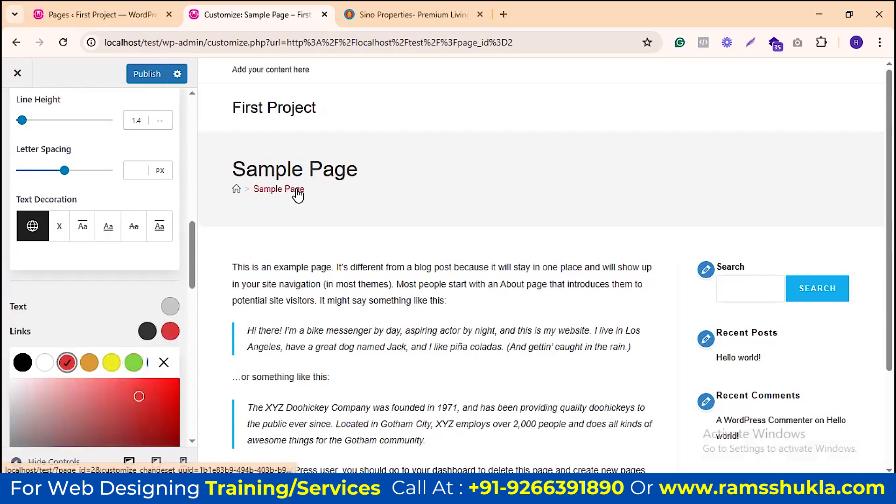
{"action": "left_click", "coordinate": [164, 362]}
{"action": "scroll", "coordinate": [153, 199], "scroll_direction": "up", "scroll_amount": 5}
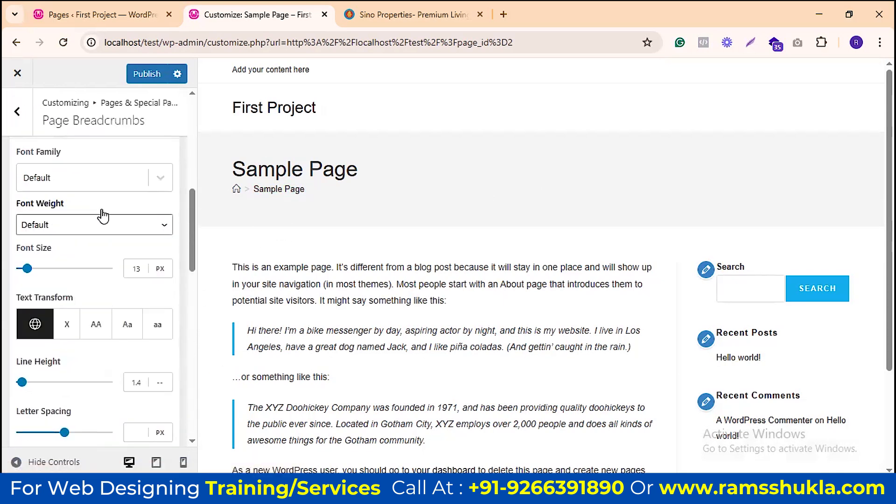
{"action": "scroll", "coordinate": [70, 206], "scroll_direction": "up", "scroll_amount": 5}
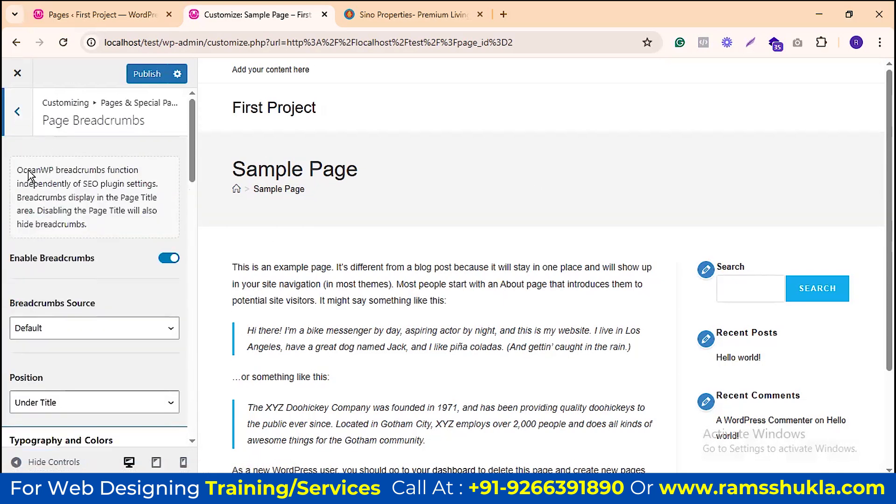
{"action": "scroll", "coordinate": [106, 251], "scroll_direction": "down", "scroll_amount": 6}
{"action": "scroll", "coordinate": [107, 252], "scroll_direction": "down", "scroll_amount": 8}
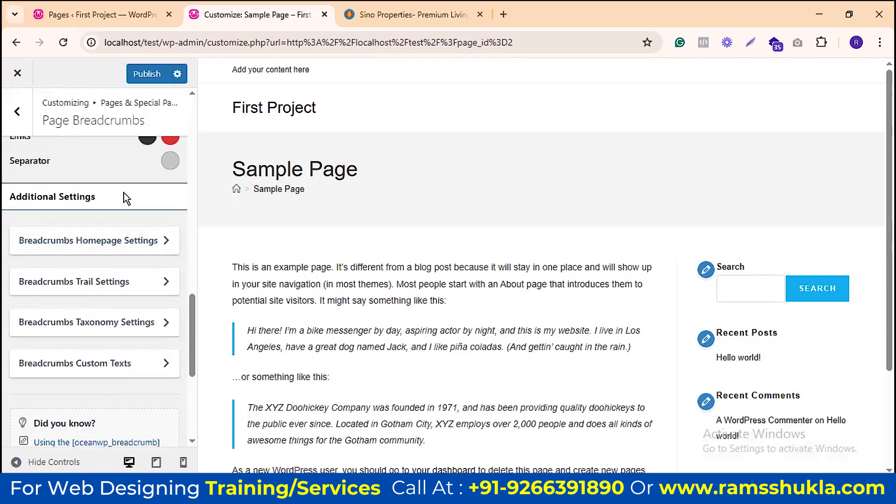
Step: Edit the breadcrumb homepage custom text, briefly showing the home crumb as text
{"action": "left_click", "coordinate": [104, 249]}
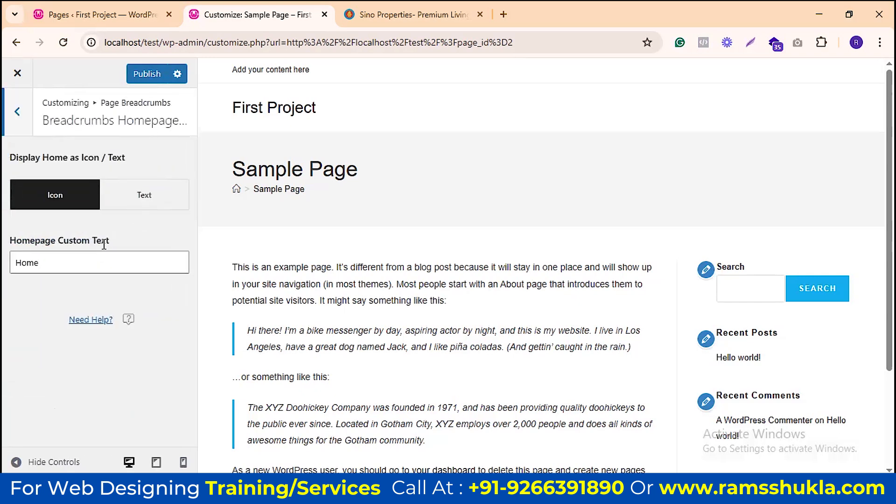
{"action": "left_click", "coordinate": [101, 261]}
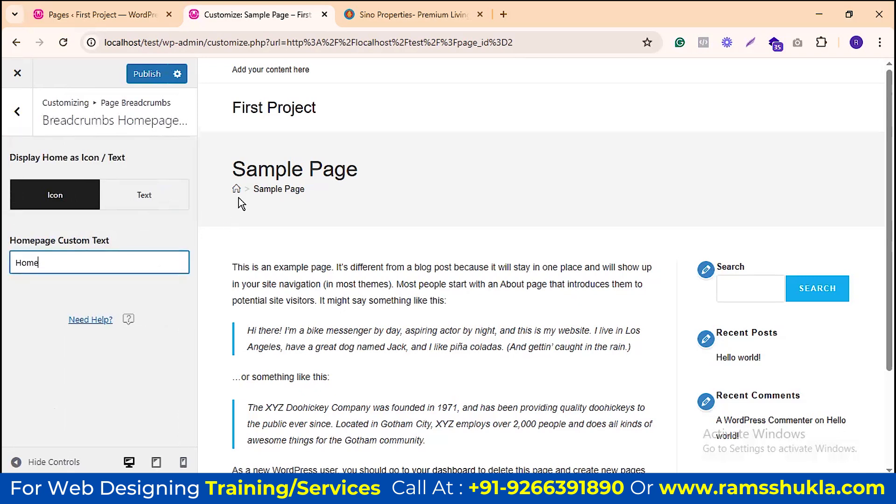
{"action": "double_click", "coordinate": [42, 263]}
{"action": "key", "text": "BackSpace"}
{"action": "key", "text": "ctrl+z"}
{"action": "left_click", "coordinate": [144, 196]}
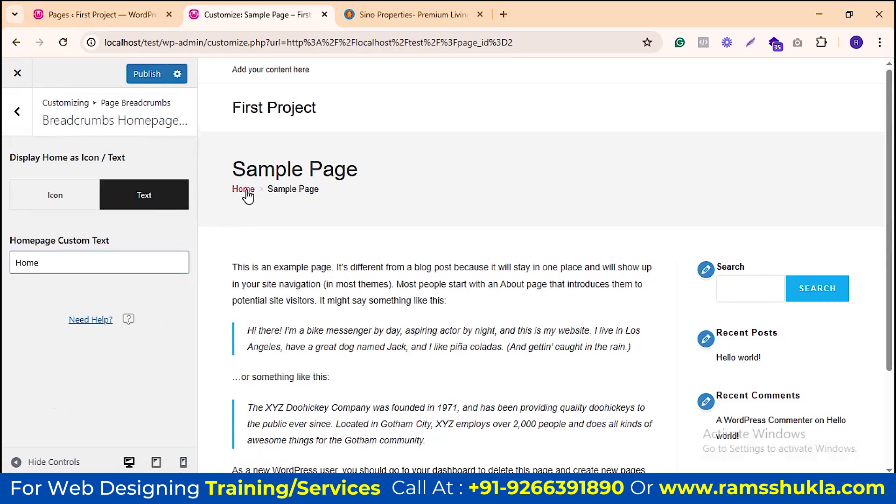
{"action": "double_click", "coordinate": [43, 262]}
{"action": "type", "text": "Hom"}
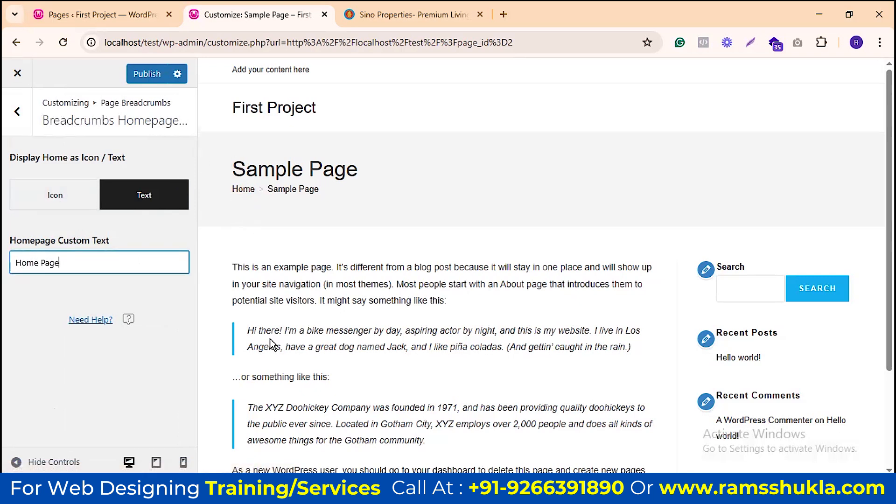
Step: Show the home crumb as a house icon again and return to the Page Breadcrumbs options
{"action": "left_click", "coordinate": [55, 195]}
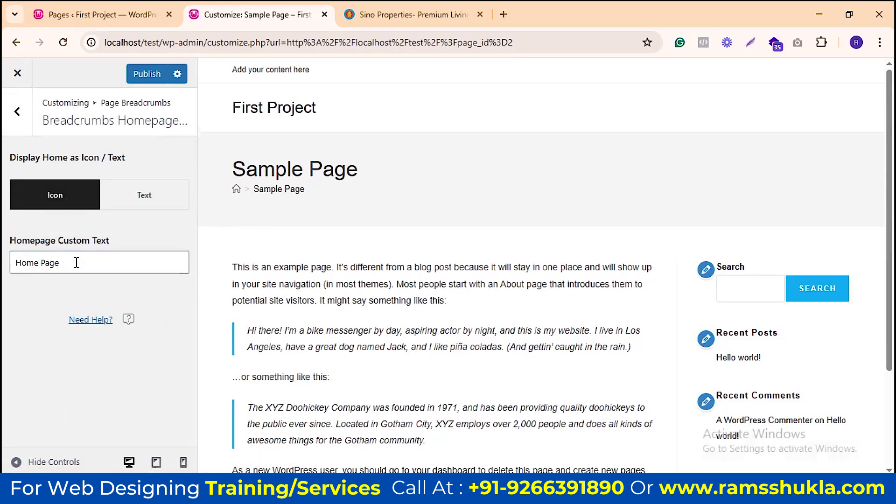
{"action": "left_click", "coordinate": [18, 115]}
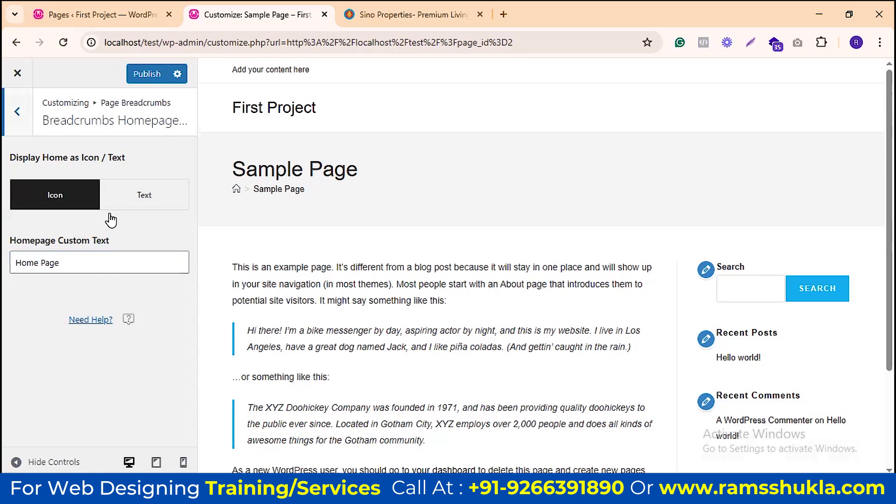
{"action": "scroll", "coordinate": [126, 265], "scroll_direction": "down", "scroll_amount": 10}
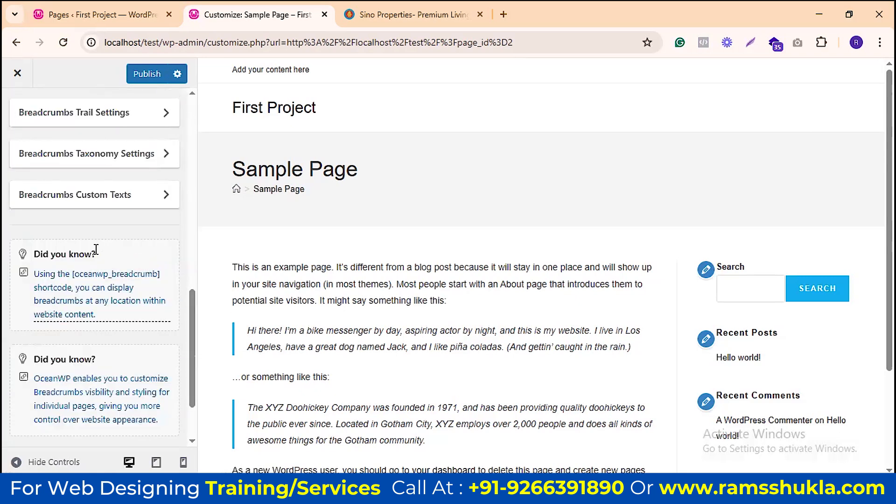
{"action": "scroll", "coordinate": [140, 285], "scroll_direction": "up", "scroll_amount": 3}
Step: Open Breadcrumbs Taxonomy Settings, keep Category for posts, and preview the Hello world! post
{"action": "left_click", "coordinate": [140, 285]}
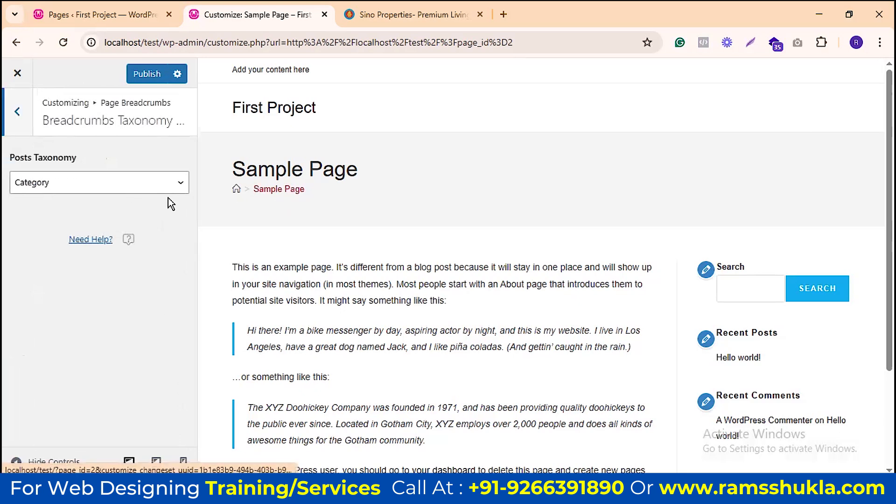
{"action": "left_click", "coordinate": [179, 185]}
{"action": "left_click", "coordinate": [179, 185]}
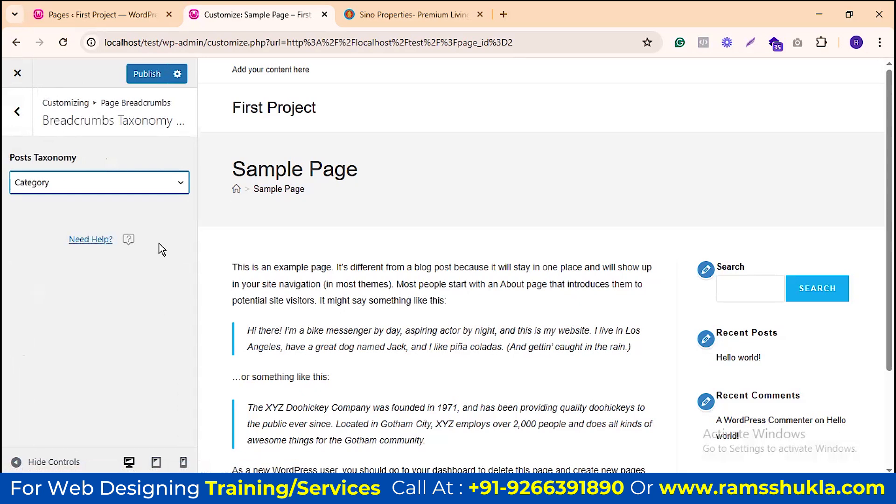
{"action": "left_click", "coordinate": [102, 187]}
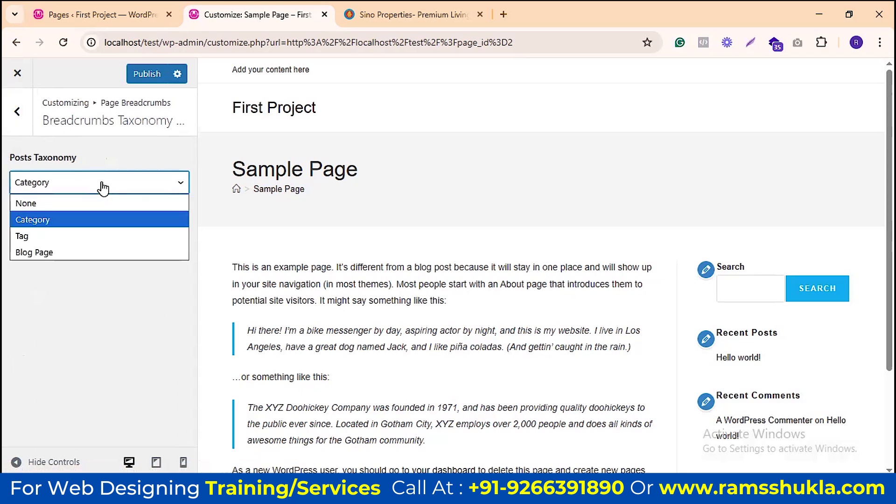
{"action": "left_click", "coordinate": [103, 187]}
{"action": "scroll", "coordinate": [821, 267], "scroll_direction": "down", "scroll_amount": 3}
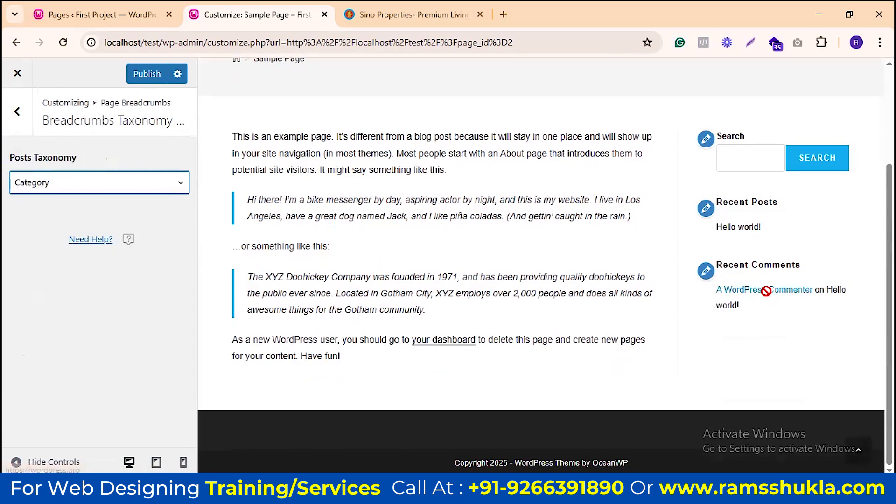
{"action": "left_click", "coordinate": [746, 229]}
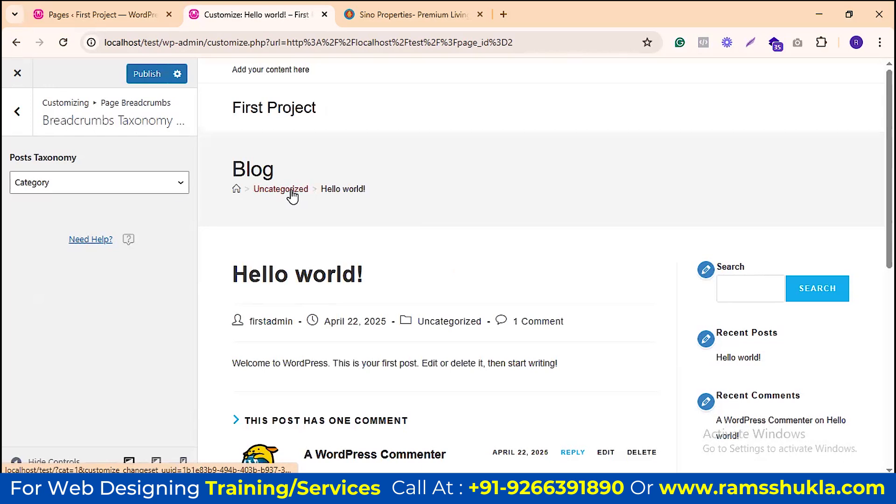
Step: Test None as posts taxonomy, then restore Category so the breadcrumb shows Uncategorized
{"action": "left_click", "coordinate": [140, 192]}
{"action": "left_click", "coordinate": [103, 204]}
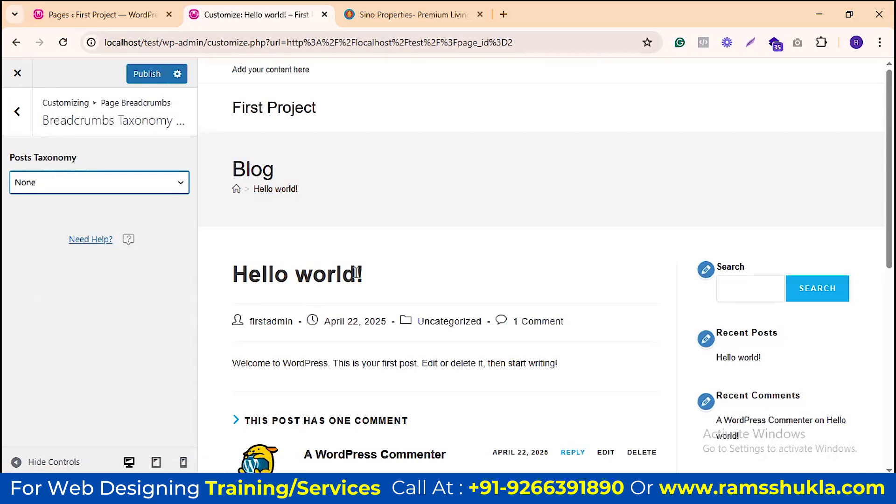
{"action": "left_click", "coordinate": [146, 187]}
{"action": "left_click", "coordinate": [118, 217]}
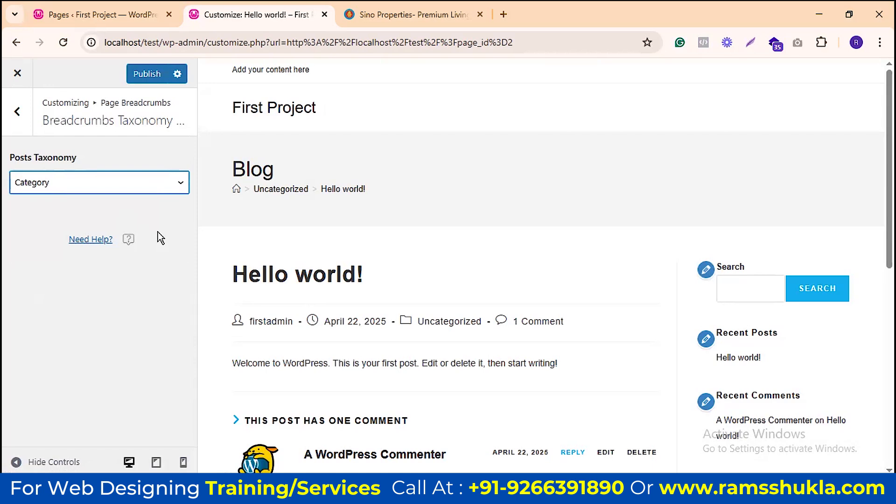
{"action": "left_click", "coordinate": [11, 114]}
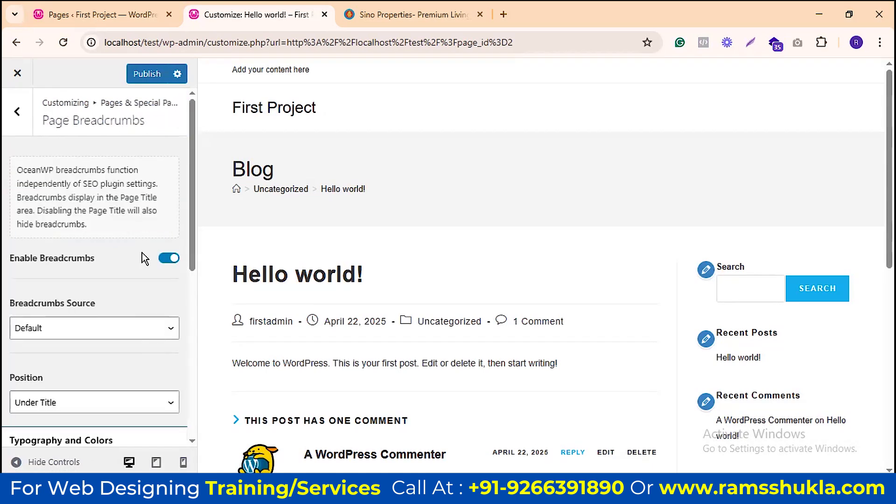
Step: Open Breadcrumbs Custom Texts and review the default 404 and search page wording
{"action": "scroll", "coordinate": [154, 252], "scroll_direction": "down", "scroll_amount": 10}
{"action": "scroll", "coordinate": [126, 304], "scroll_direction": "up", "scroll_amount": 5}
{"action": "scroll", "coordinate": [140, 294], "scroll_direction": "down", "scroll_amount": 1}
{"action": "left_click", "coordinate": [128, 308]}
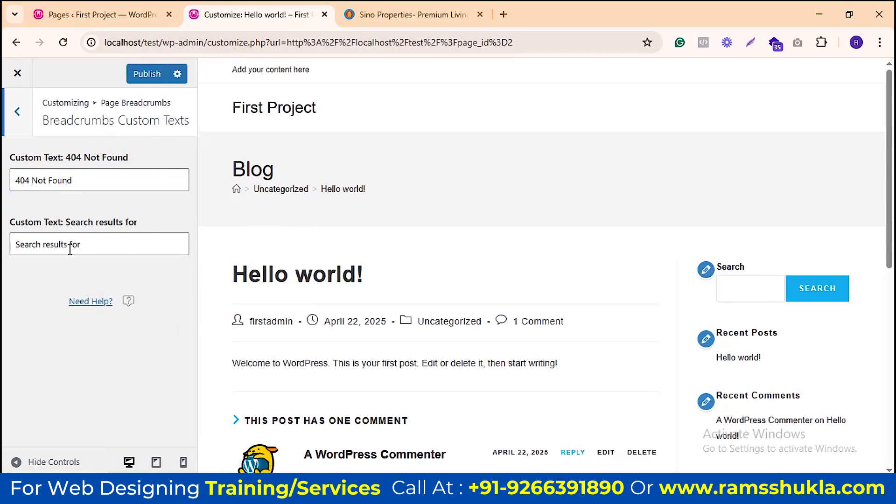
Step: Go back to the Pages & Special Pages panel and scroll down to Special Pages
{"action": "left_click", "coordinate": [18, 112]}
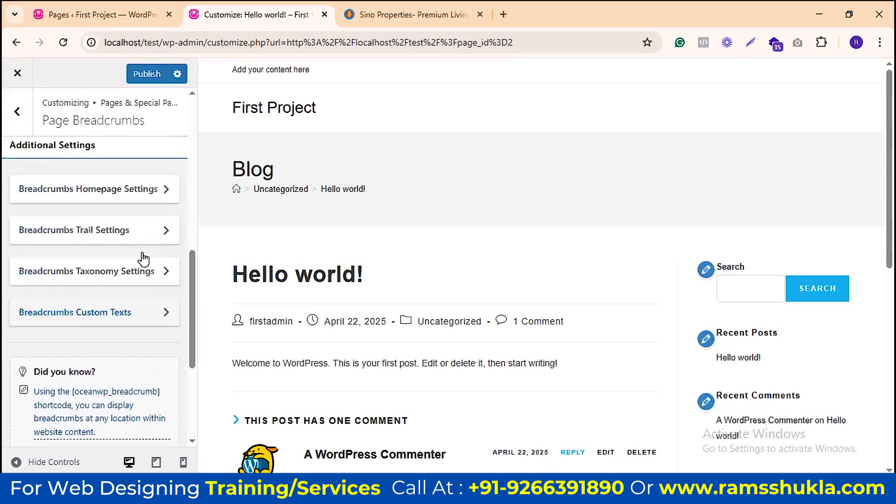
{"action": "scroll", "coordinate": [141, 259], "scroll_direction": "up", "scroll_amount": 10}
{"action": "left_click", "coordinate": [19, 117]}
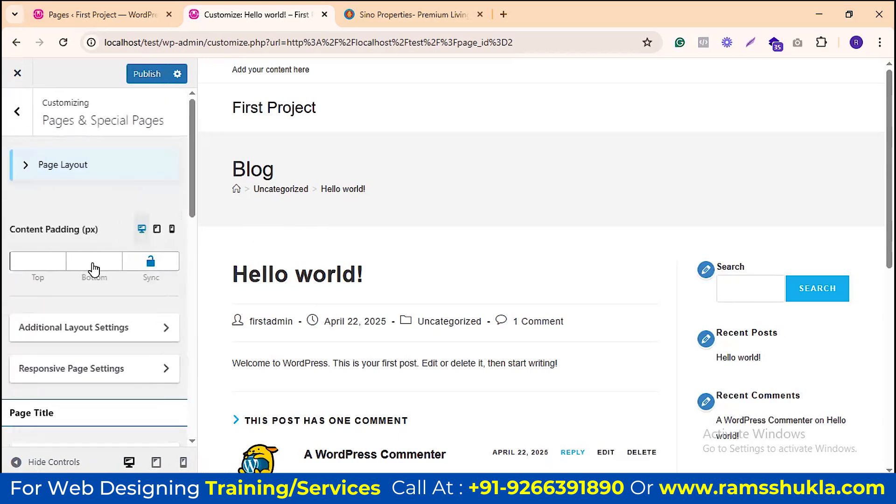
{"action": "scroll", "coordinate": [89, 205], "scroll_direction": "down", "scroll_amount": 5}
{"action": "scroll", "coordinate": [85, 190], "scroll_direction": "up", "scroll_amount": 3}
{"action": "scroll", "coordinate": [181, 189], "scroll_direction": "down", "scroll_amount": 3}
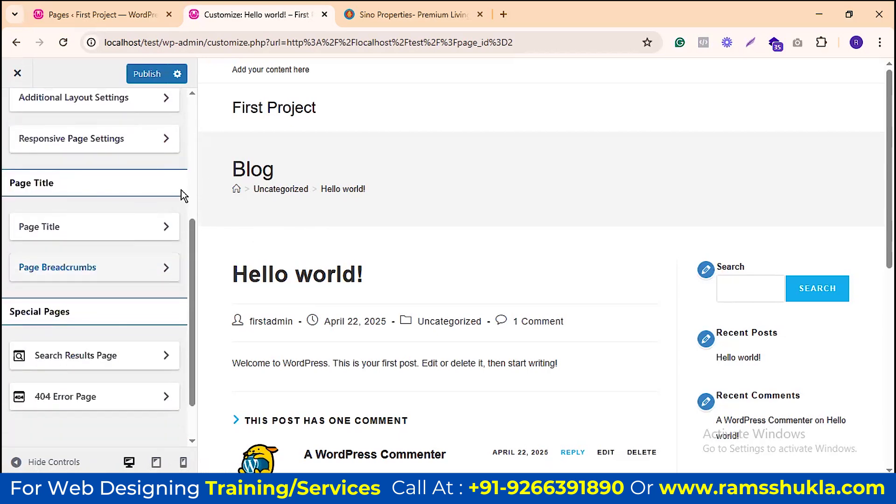
{"action": "scroll", "coordinate": [151, 186], "scroll_direction": "down", "scroll_amount": 1}
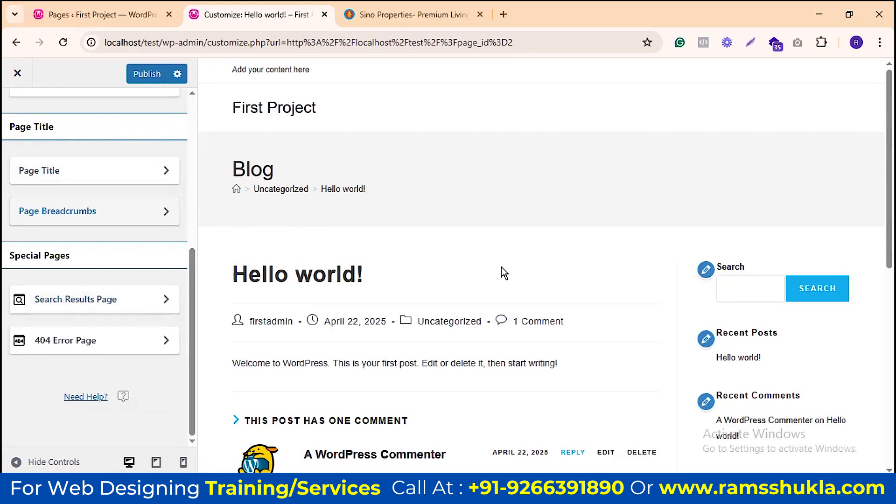
Step: Search the preview for 'abc' so it shows 0 Search Results Found
{"action": "left_click", "coordinate": [755, 290]}
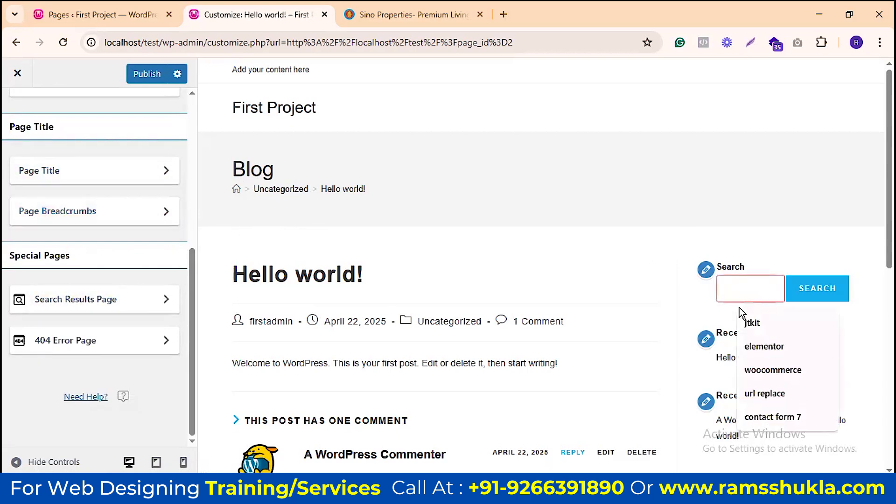
{"action": "type", "text": "ab"}
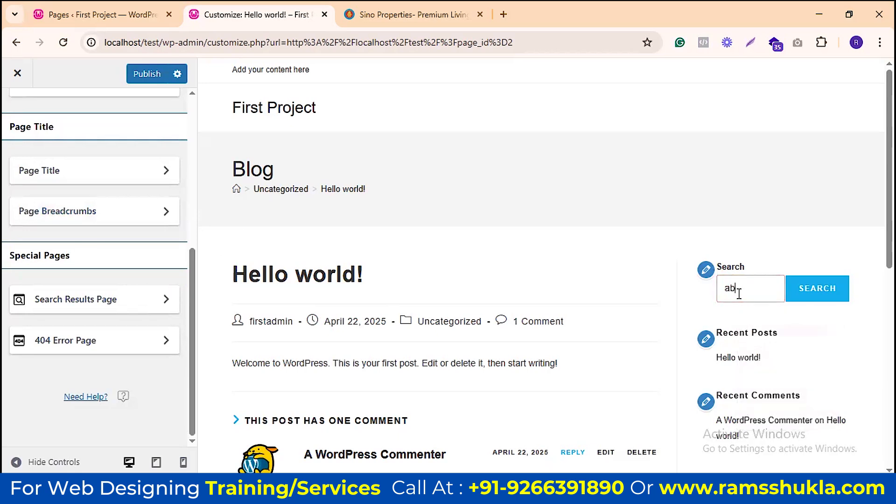
{"action": "type", "text": "c"}
{"action": "key", "text": "Return"}
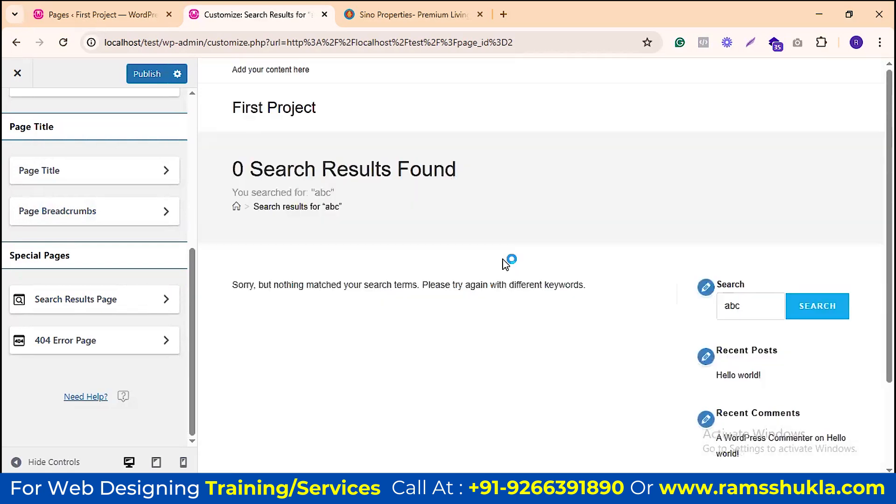
{"action": "scroll", "coordinate": [504, 259], "scroll_direction": "down", "scroll_amount": 1}
{"action": "scroll", "coordinate": [368, 147], "scroll_direction": "up", "scroll_amount": 1}
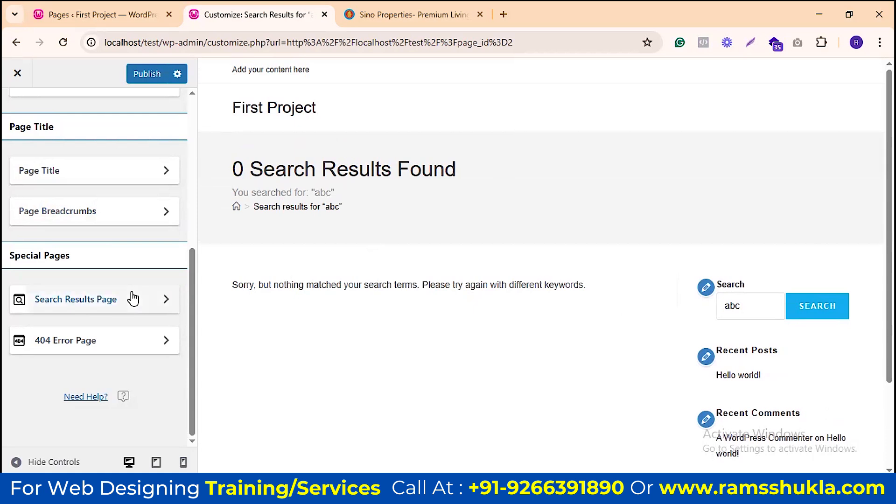
Step: Open the Search Results Page settings and its Sidebar Layout Settings
{"action": "left_click", "coordinate": [115, 303]}
{"action": "scroll", "coordinate": [112, 173], "scroll_direction": "up", "scroll_amount": 5}
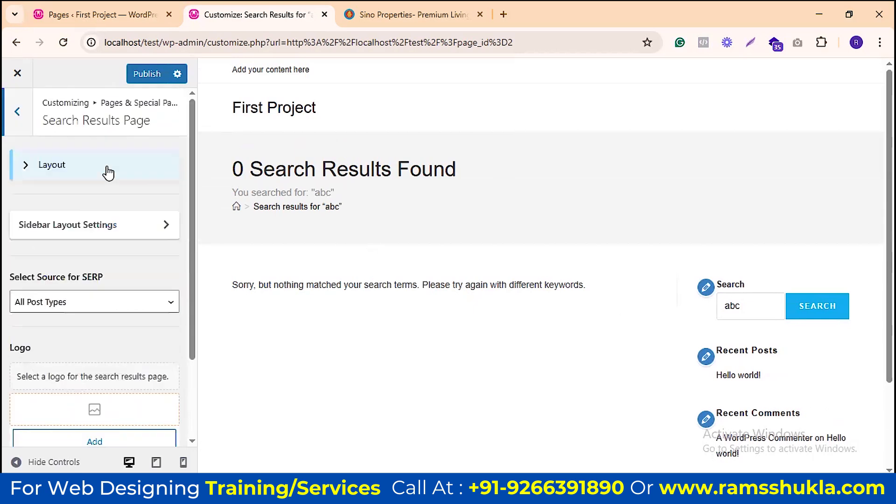
{"action": "scroll", "coordinate": [112, 274], "scroll_direction": "down", "scroll_amount": 3}
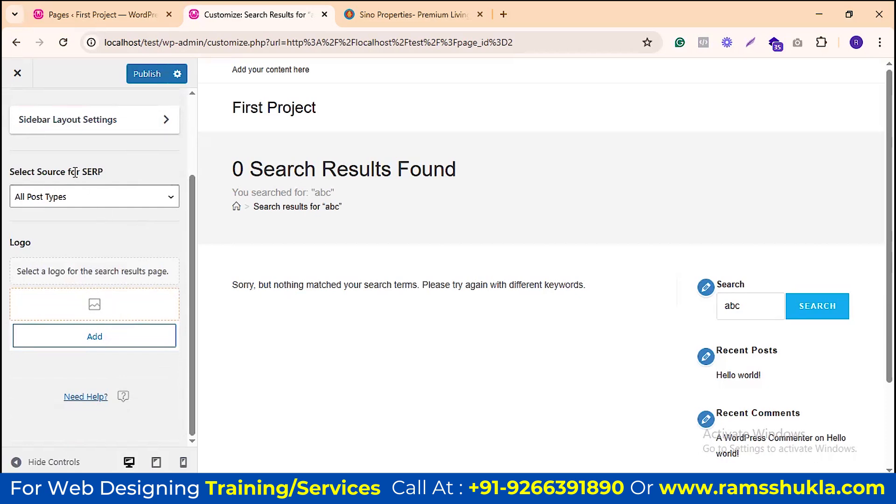
{"action": "scroll", "coordinate": [120, 166], "scroll_direction": "up", "scroll_amount": 3}
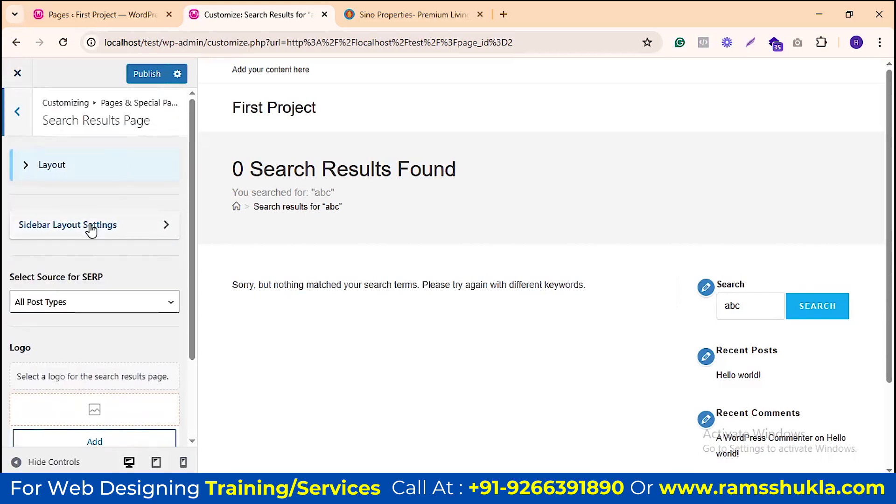
{"action": "left_click", "coordinate": [113, 232]}
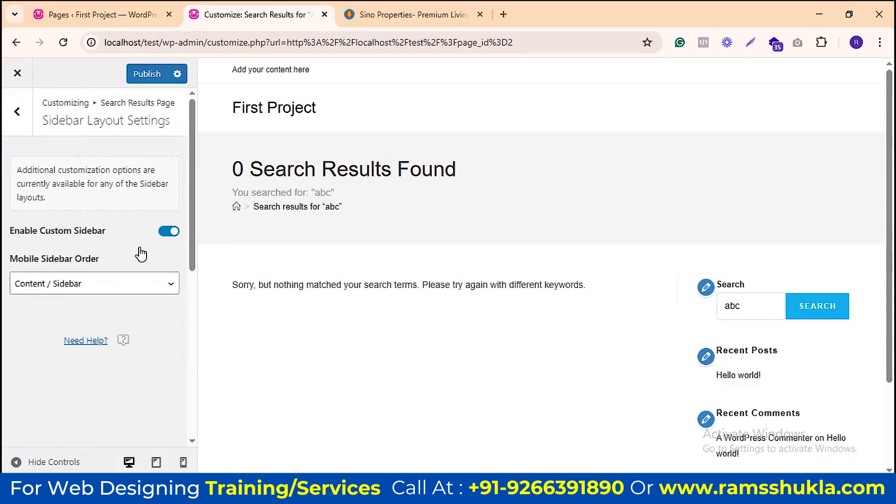
Step: Set Mobile Sidebar Order to Sidebar / Content, leaving Enable Custom Sidebar switched on
{"action": "left_click", "coordinate": [177, 231]}
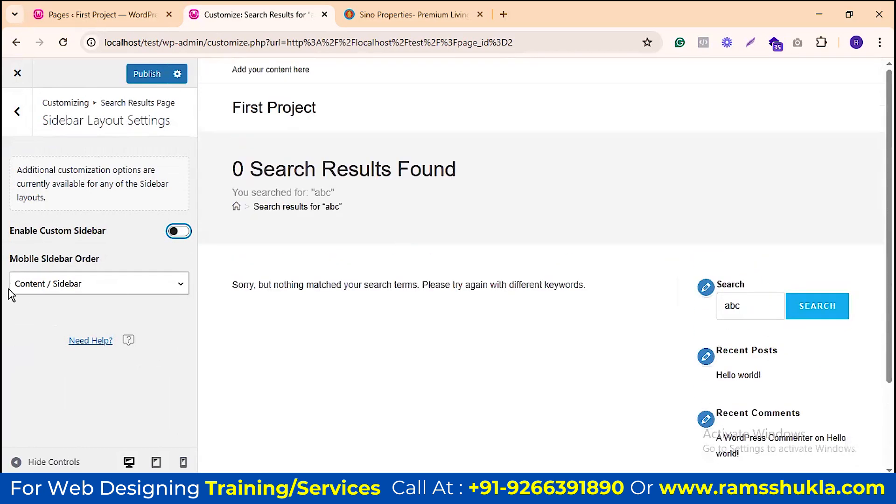
{"action": "left_click", "coordinate": [127, 284]}
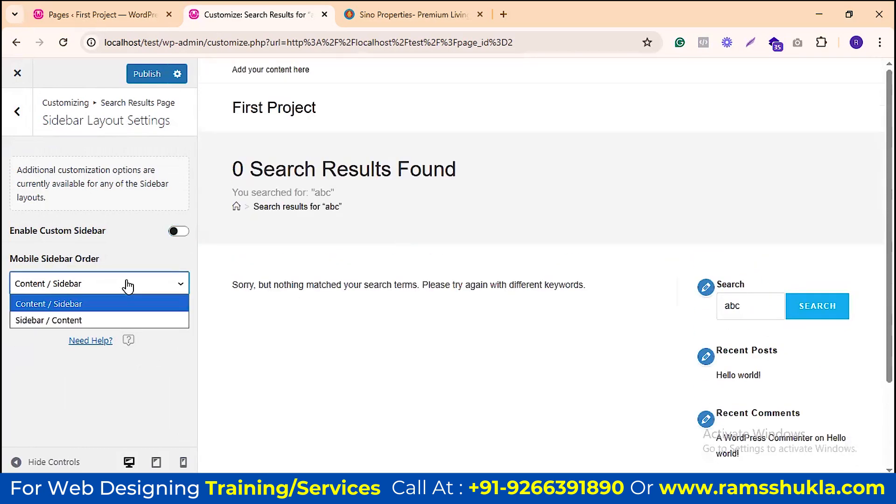
{"action": "left_click", "coordinate": [126, 322]}
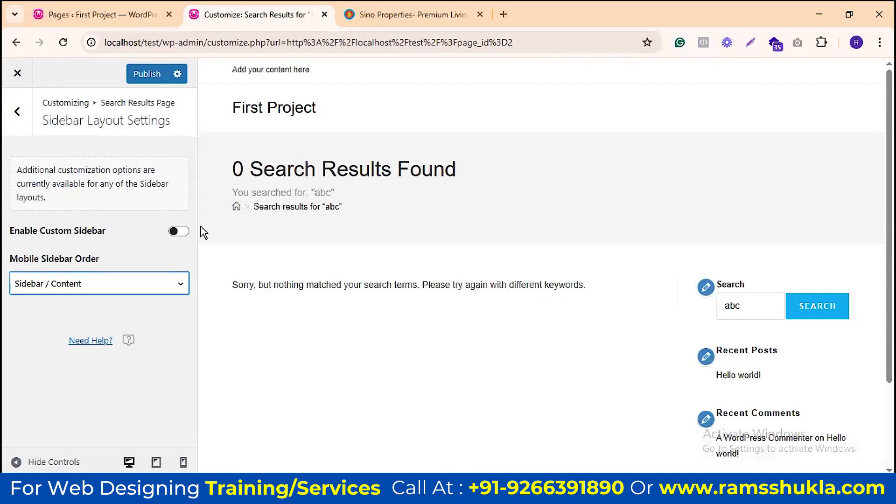
{"action": "left_click", "coordinate": [179, 231]}
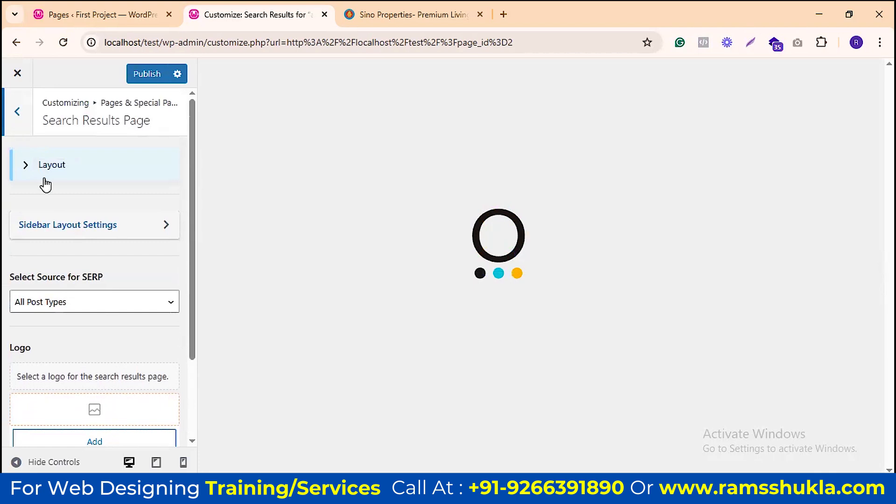
Step: Expand the Layout choices, try Left Sidebar, then settle on 100% Full Width
{"action": "left_click", "coordinate": [41, 164]}
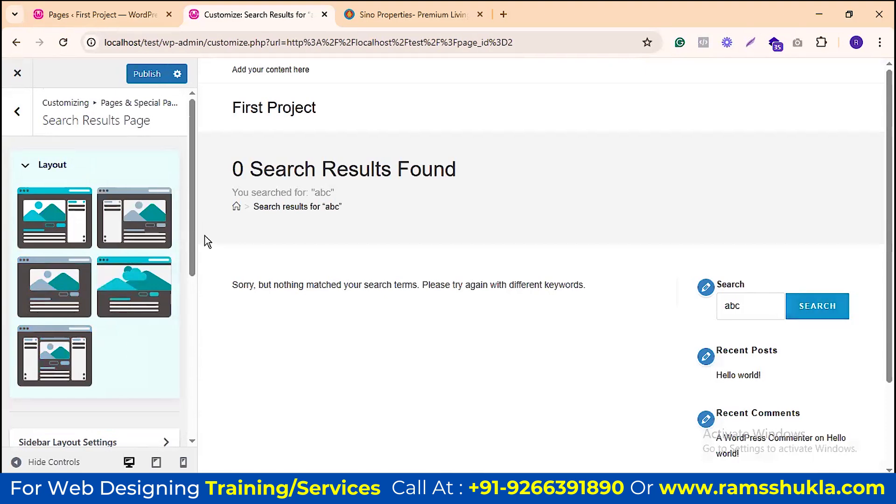
{"action": "left_click", "coordinate": [134, 224]}
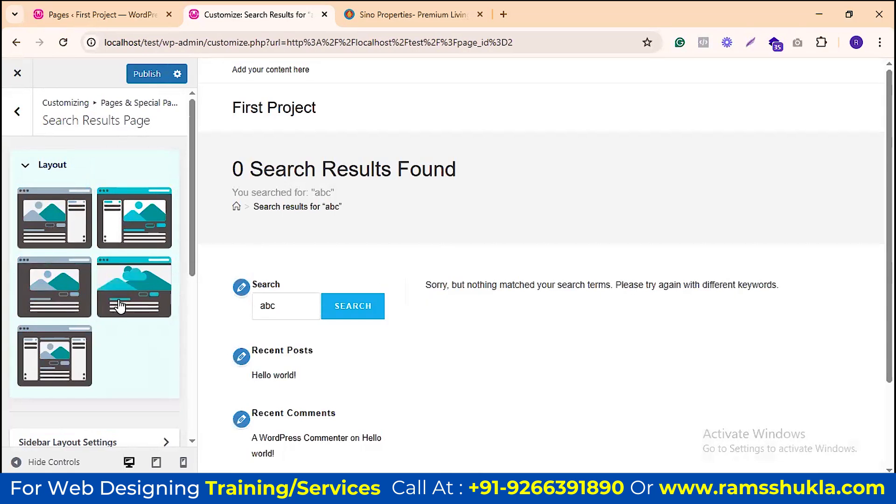
{"action": "left_click", "coordinate": [68, 300]}
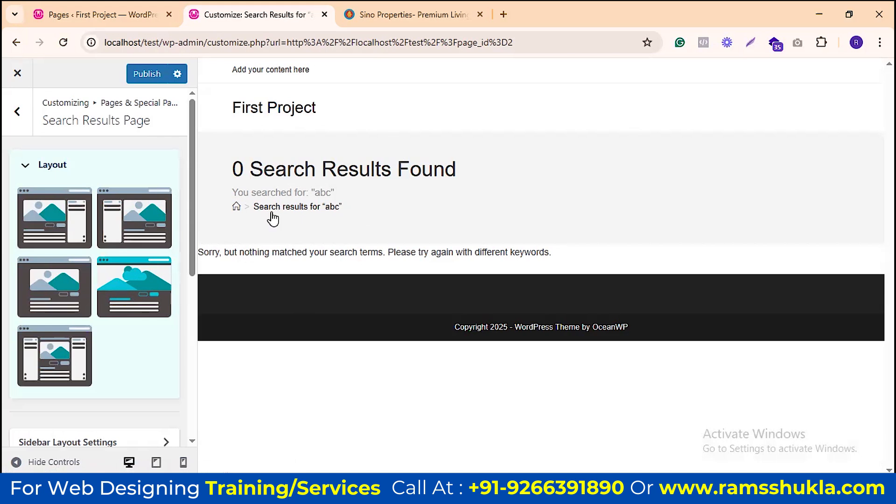
Step: Try the both-sidebars layout, then switch search results to the first Right Sidebar layout
{"action": "left_click", "coordinate": [54, 356]}
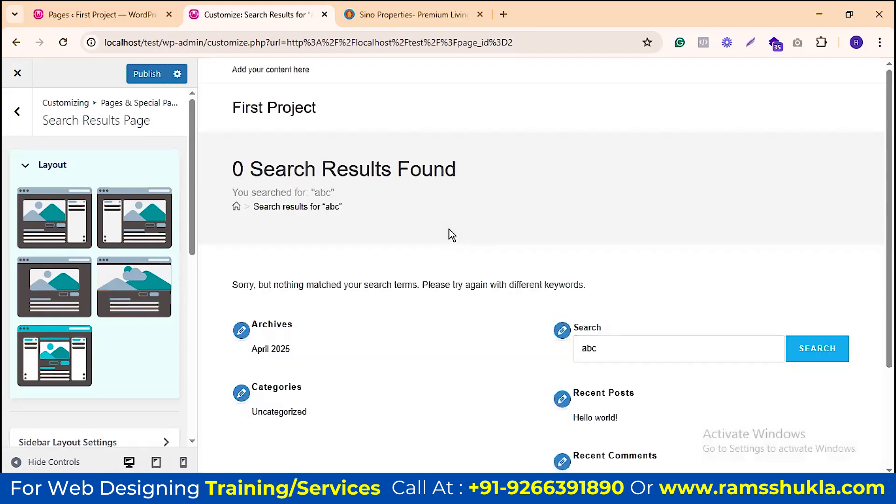
{"action": "scroll", "coordinate": [745, 211], "scroll_direction": "down", "scroll_amount": 3}
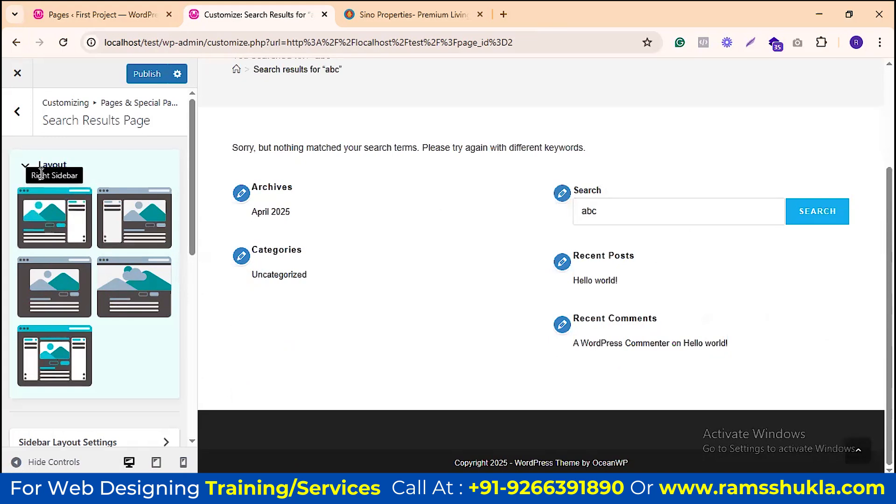
{"action": "left_click", "coordinate": [25, 167]}
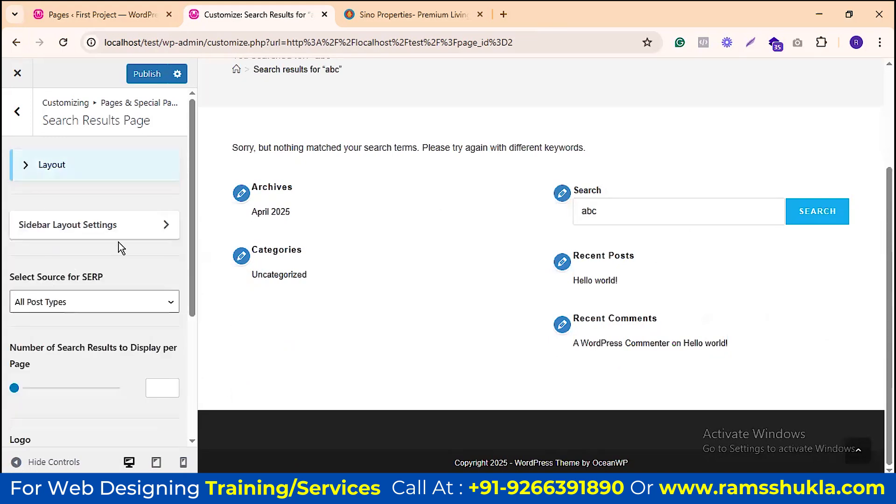
{"action": "left_click", "coordinate": [75, 165]}
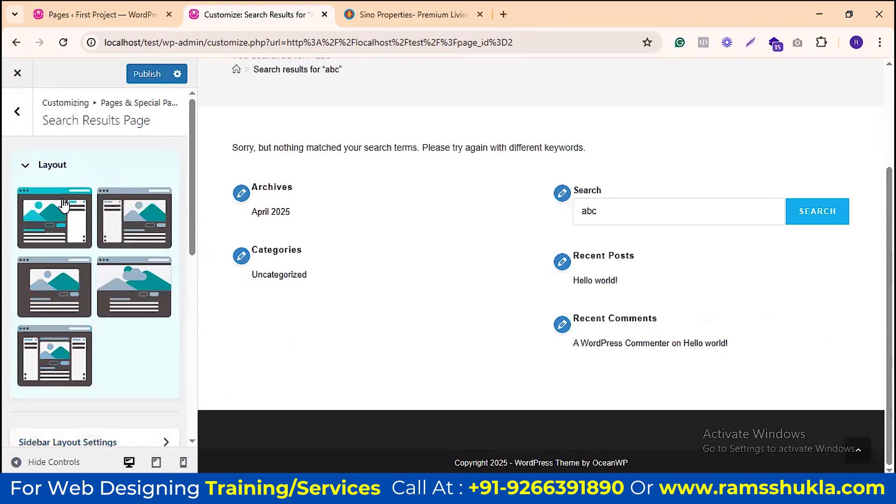
{"action": "left_click", "coordinate": [87, 220]}
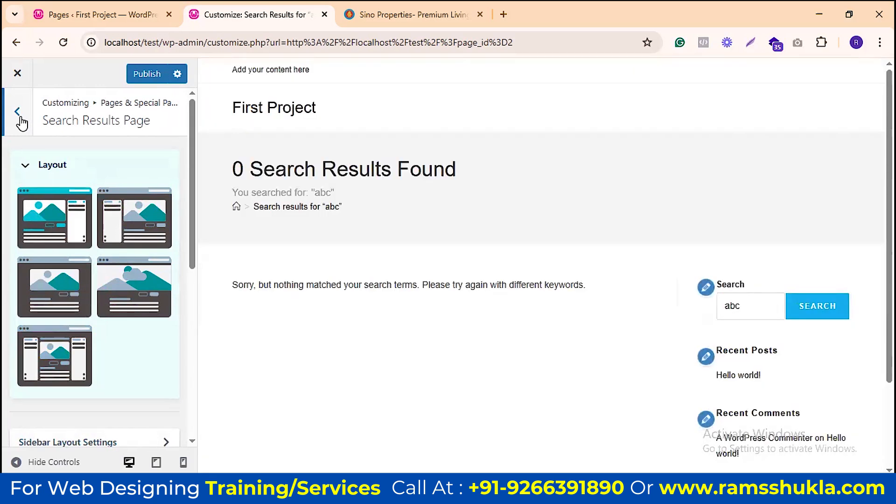
Step: Open the 404 Error Page settings under Special Pages, then switch to the All Pages list
{"action": "left_click", "coordinate": [18, 113]}
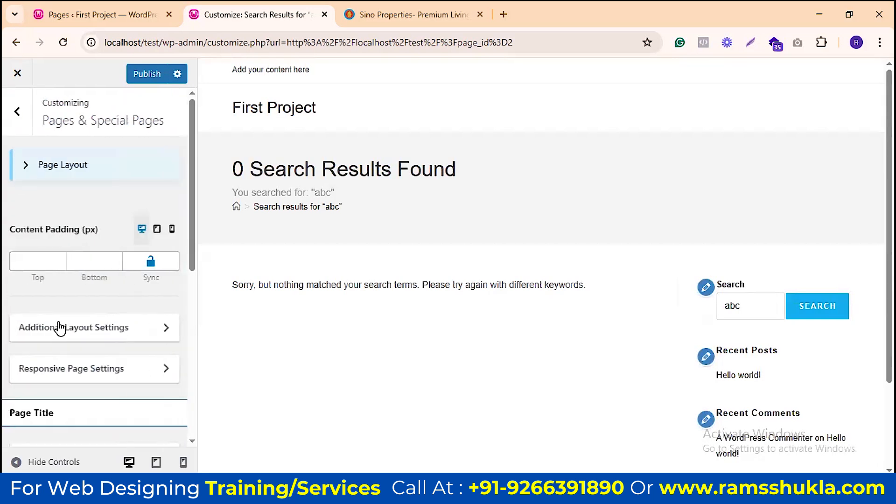
{"action": "scroll", "coordinate": [70, 317], "scroll_direction": "down", "scroll_amount": 3}
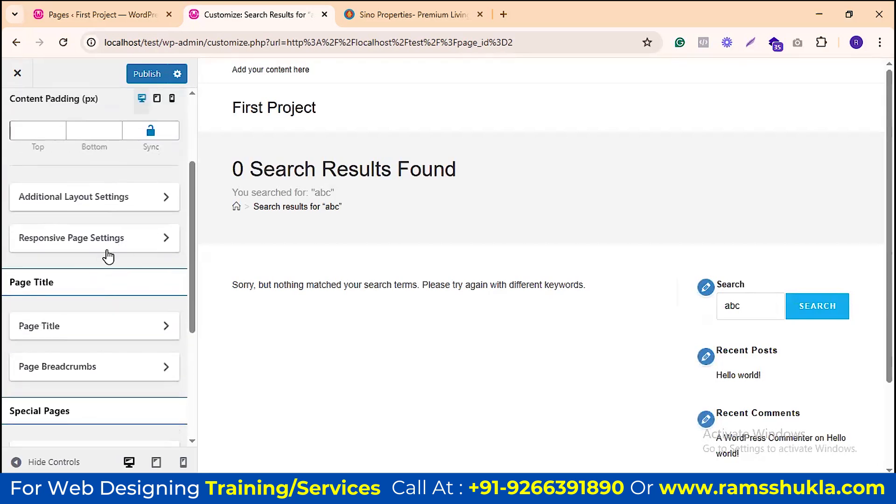
{"action": "scroll", "coordinate": [140, 242], "scroll_direction": "down", "scroll_amount": 3}
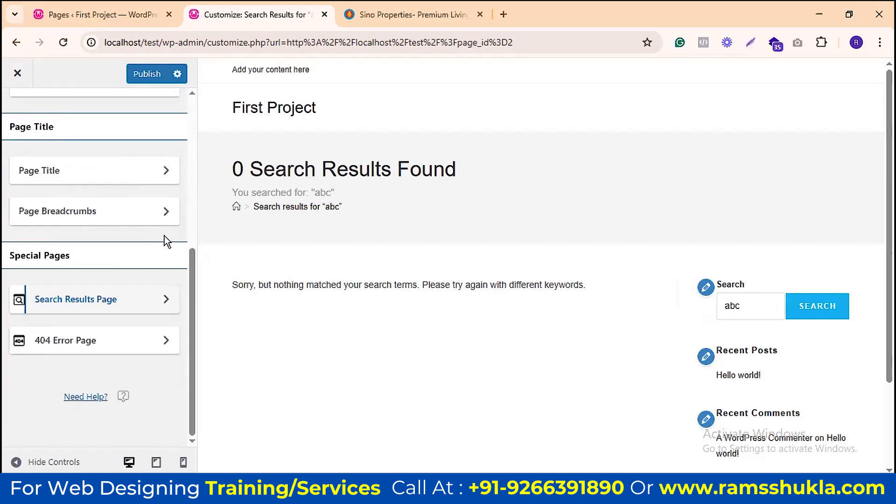
{"action": "left_click", "coordinate": [82, 343]}
{"action": "scroll", "coordinate": [122, 263], "scroll_direction": "down", "scroll_amount": 1}
{"action": "scroll", "coordinate": [122, 263], "scroll_direction": "up", "scroll_amount": 5}
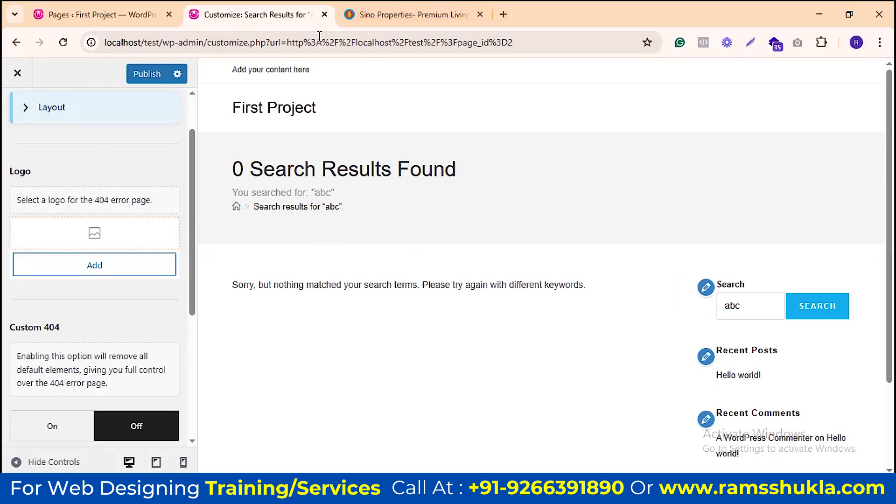
{"action": "left_click", "coordinate": [103, 14]}
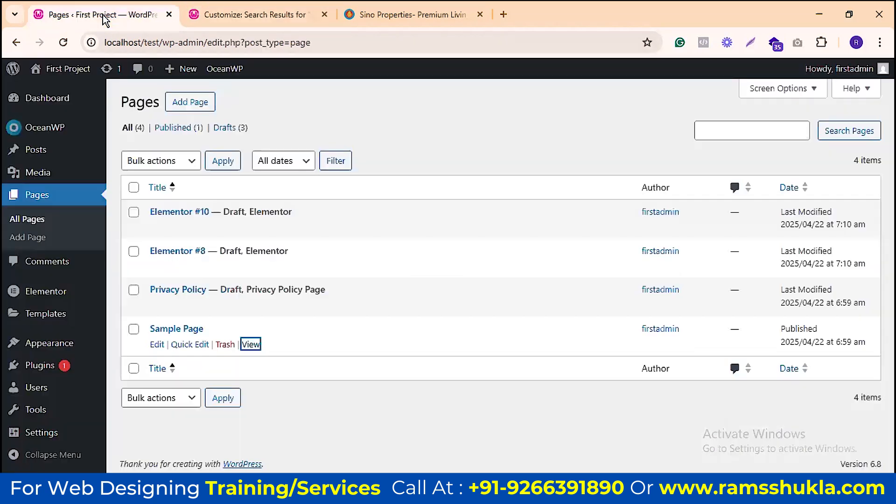
Step: Open Sample Page in a new tab and change its URL to page_id=200
{"action": "middle_click", "coordinate": [249, 344]}
{"action": "left_click", "coordinate": [246, 8]}
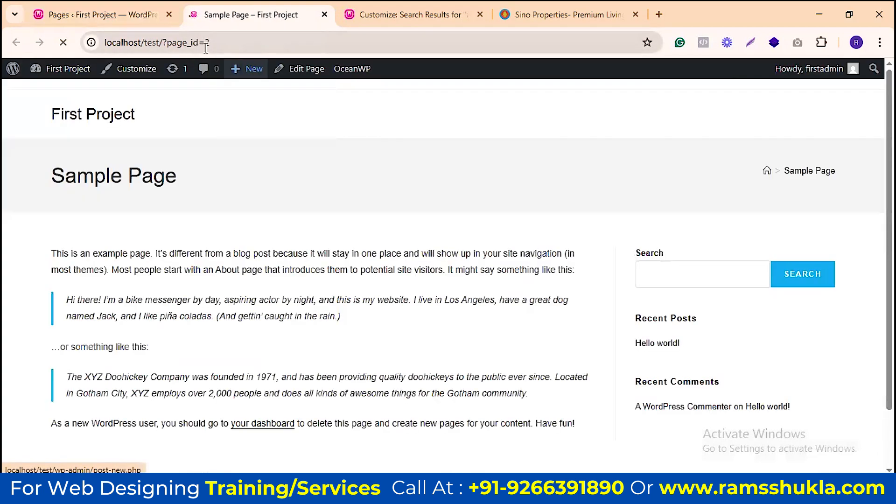
{"action": "left_click", "coordinate": [216, 46]}
{"action": "left_click", "coordinate": [216, 47]}
{"action": "type", "text": "00"}
{"action": "key", "text": "Return"}
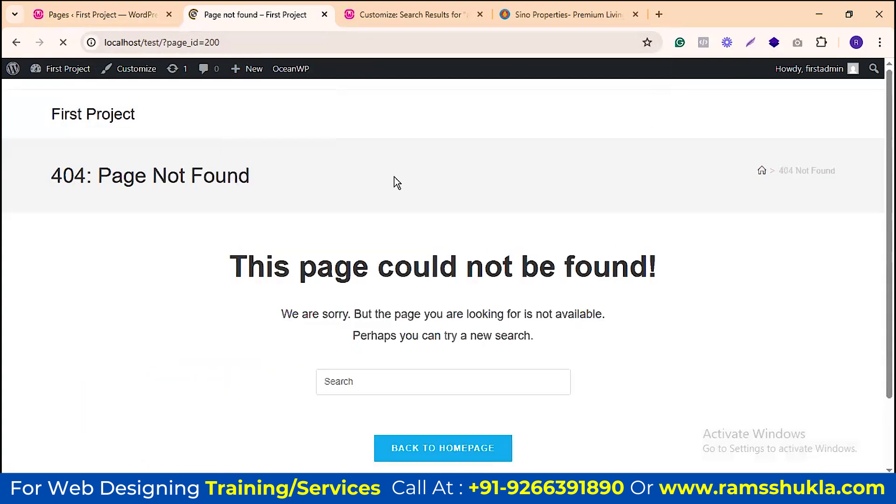
Step: Check the 404 Page Not Found heading and message, then return to the Customizer
{"action": "left_click_drag", "start_coordinate": [63, 176], "coordinate": [525, 332]}
{"action": "left_click", "coordinate": [518, 345]}
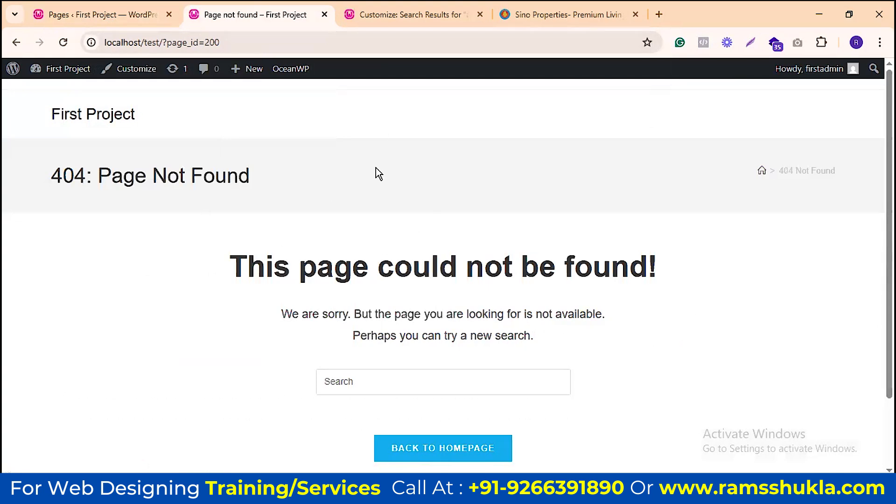
{"action": "left_click", "coordinate": [411, 15]}
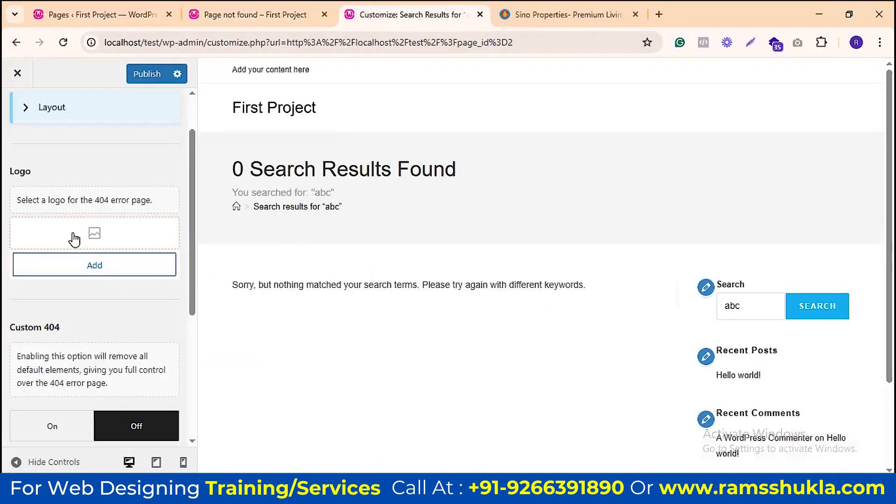
Step: Recheck the 404 page, then review the Select Template list without choosing a template
{"action": "left_click", "coordinate": [239, 15]}
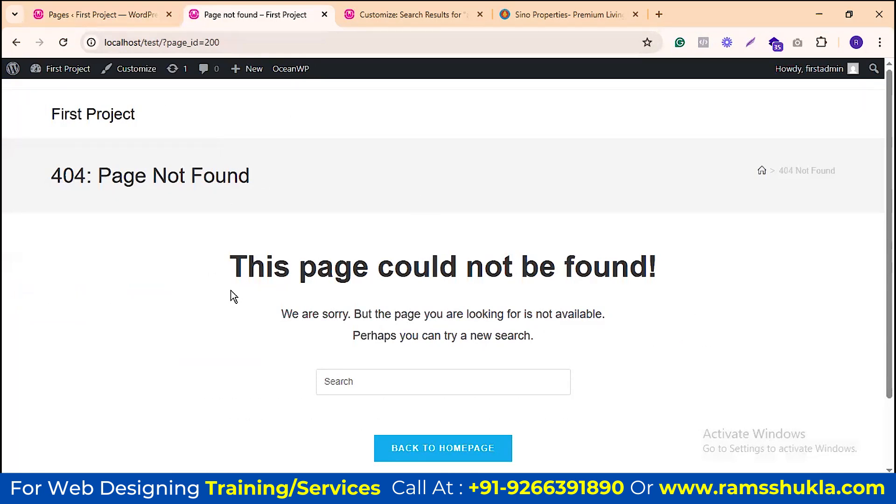
{"action": "left_click", "coordinate": [354, 15]}
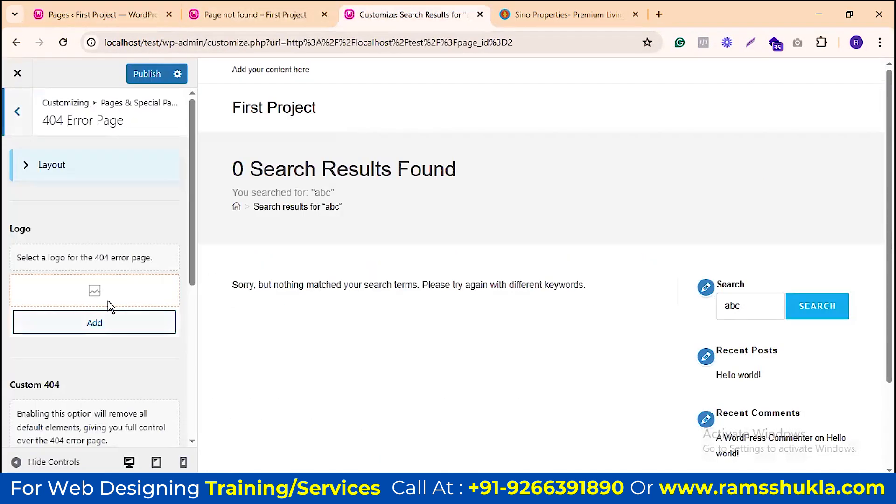
{"action": "scroll", "coordinate": [107, 301], "scroll_direction": "down", "scroll_amount": 3}
{"action": "scroll", "coordinate": [152, 260], "scroll_direction": "down", "scroll_amount": 3}
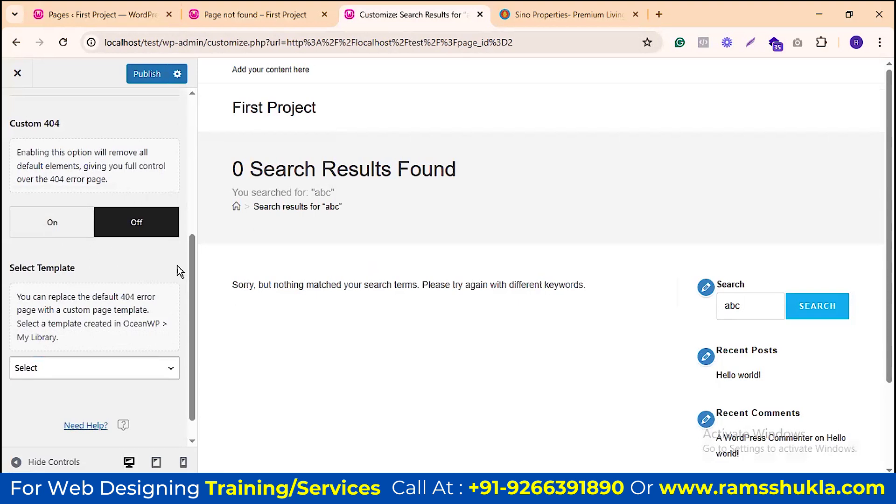
{"action": "scroll", "coordinate": [177, 265], "scroll_direction": "down", "scroll_amount": 1}
{"action": "left_click", "coordinate": [92, 341]}
{"action": "left_click", "coordinate": [92, 342]}
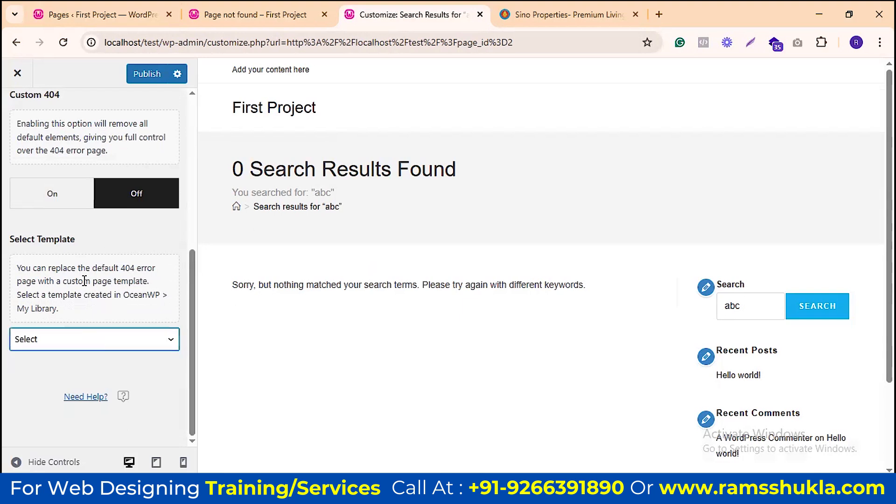
{"action": "left_click_drag", "start_coordinate": [123, 294], "coordinate": [155, 294]}
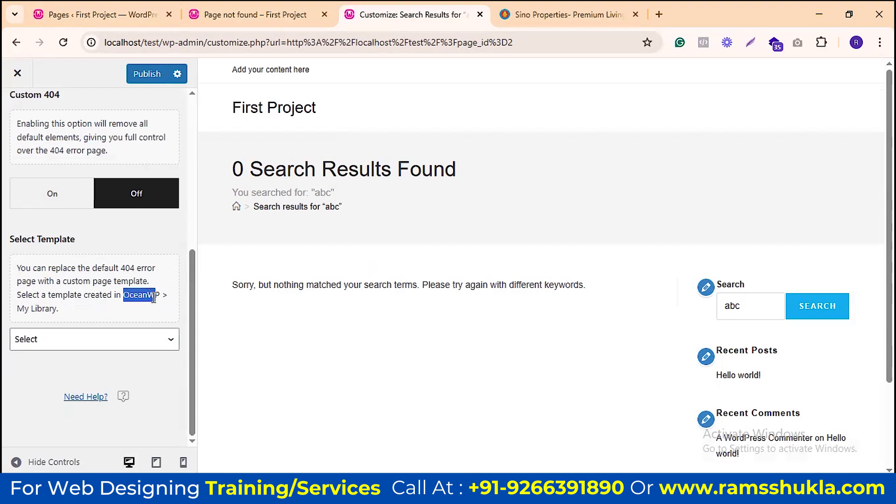
{"action": "left_click_drag", "start_coordinate": [29, 310], "coordinate": [73, 308]}
{"action": "left_click", "coordinate": [74, 305]}
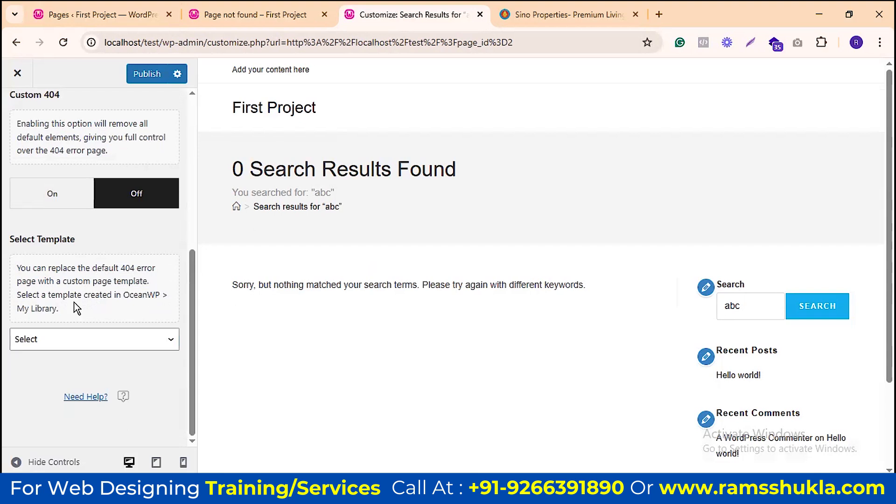
Step: Go back to the Pages & Special Pages panel
{"action": "scroll", "coordinate": [65, 140], "scroll_direction": "up", "scroll_amount": 5}
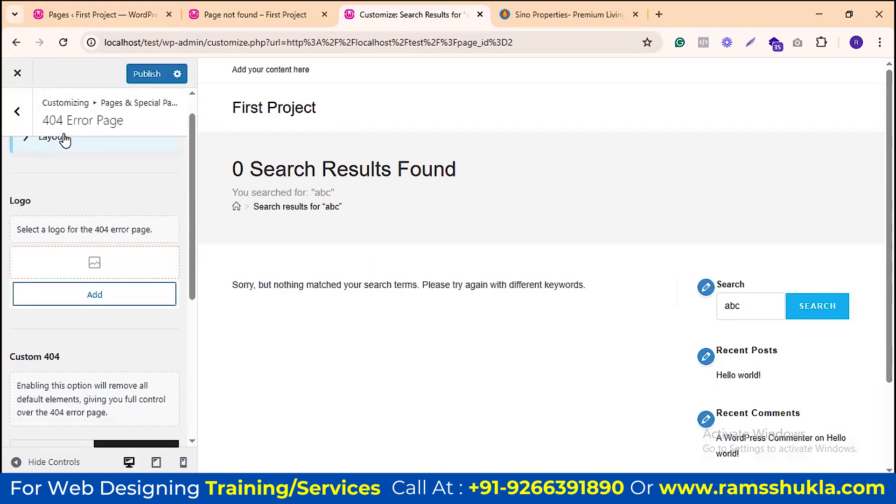
{"action": "left_click", "coordinate": [17, 111]}
{"action": "scroll", "coordinate": [117, 247], "scroll_direction": "down", "scroll_amount": 4}
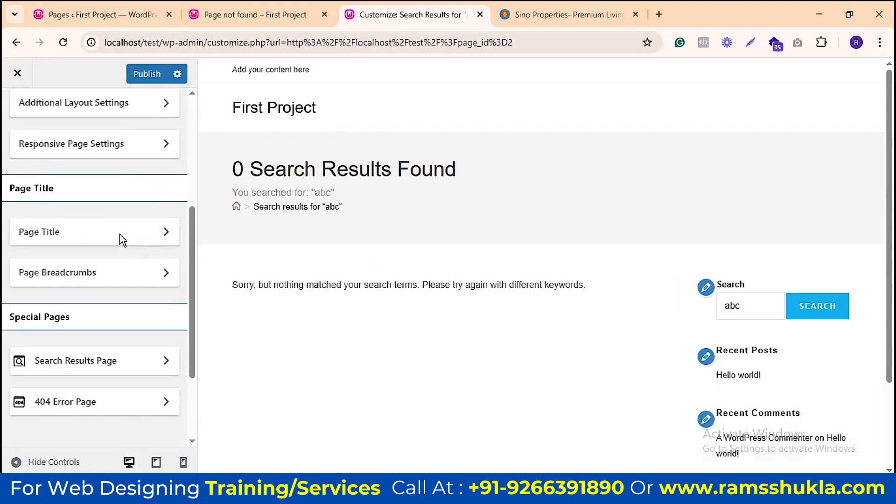
{"action": "scroll", "coordinate": [122, 240], "scroll_direction": "down", "scroll_amount": 2}
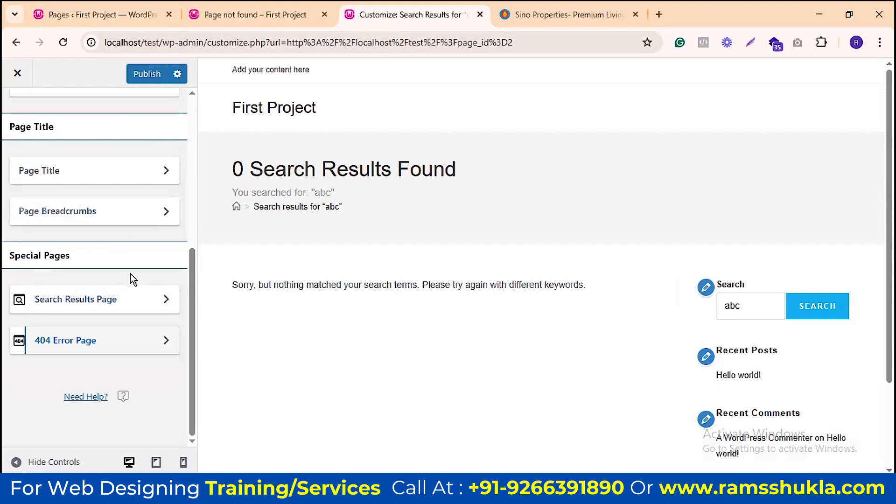
{"action": "scroll", "coordinate": [136, 320], "scroll_direction": "up", "scroll_amount": 6}
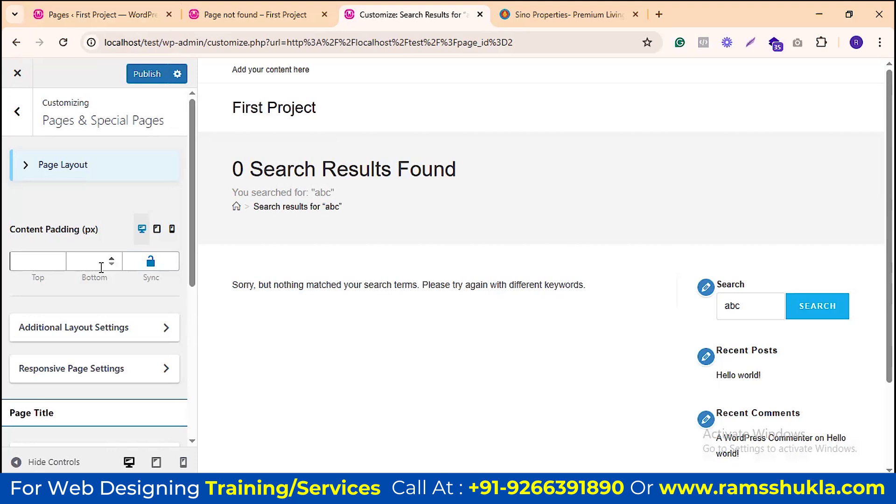
Step: Return to the main Customizer sections and reload the home page preview from the site title
{"action": "left_click", "coordinate": [17, 113]}
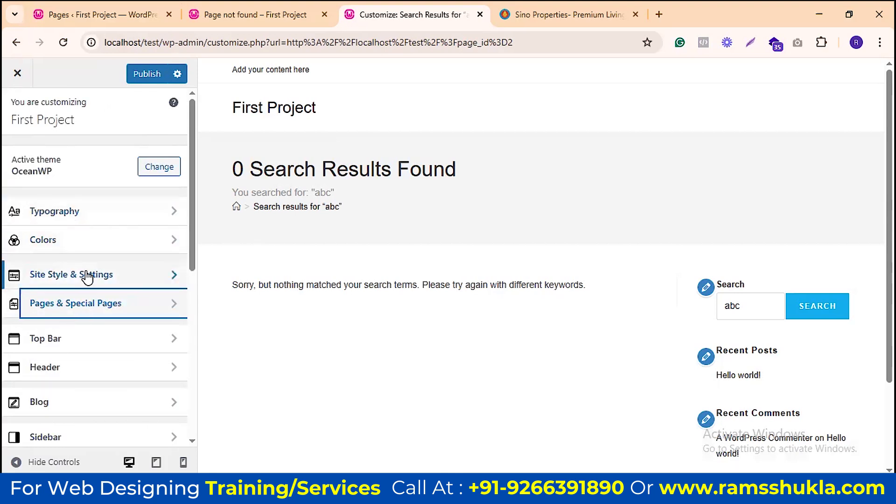
{"action": "scroll", "coordinate": [106, 292], "scroll_direction": "down", "scroll_amount": 2}
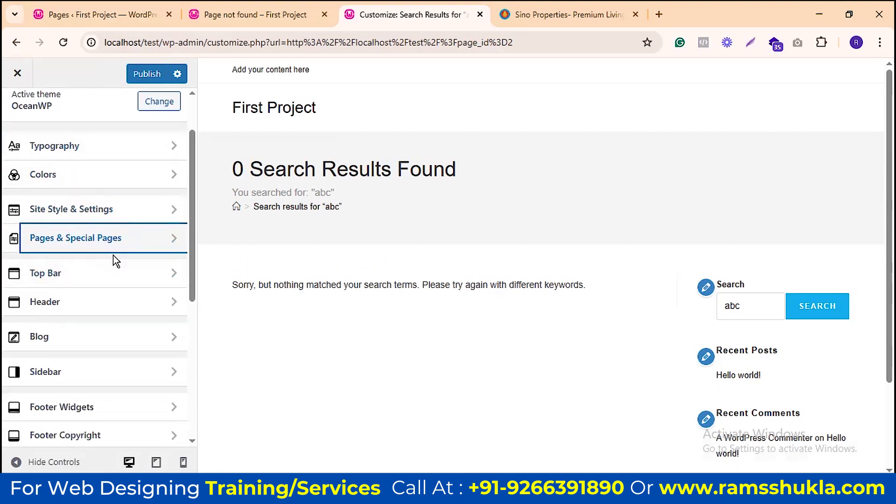
{"action": "scroll", "coordinate": [150, 275], "scroll_direction": "down", "scroll_amount": 2}
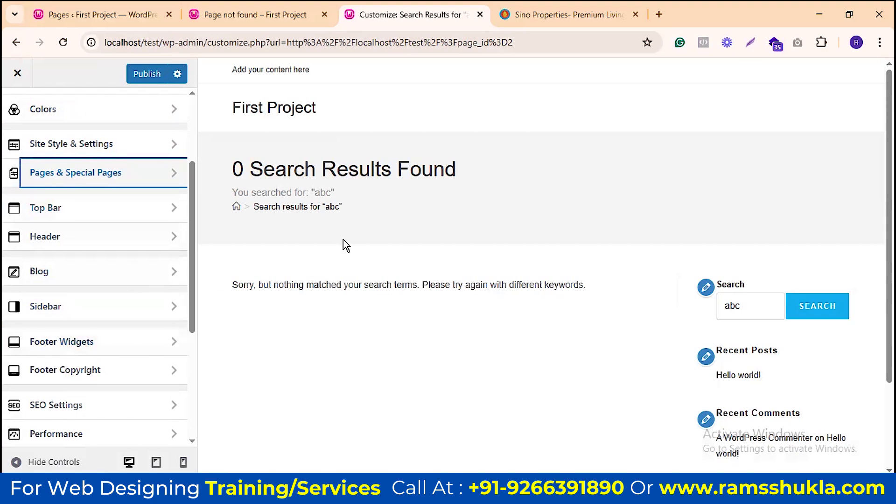
{"action": "left_click", "coordinate": [293, 109]}
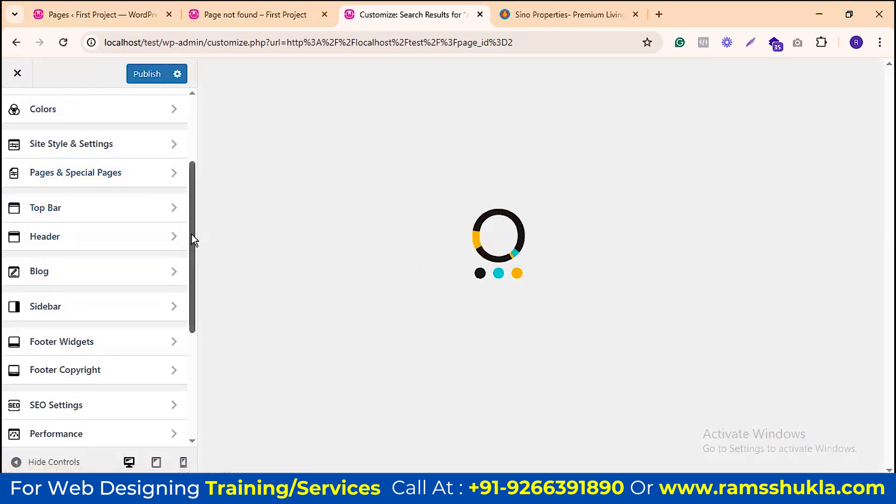
Step: Compare against the Sino Properties reference site, then open the Top Bar settings
{"action": "left_click", "coordinate": [511, 15]}
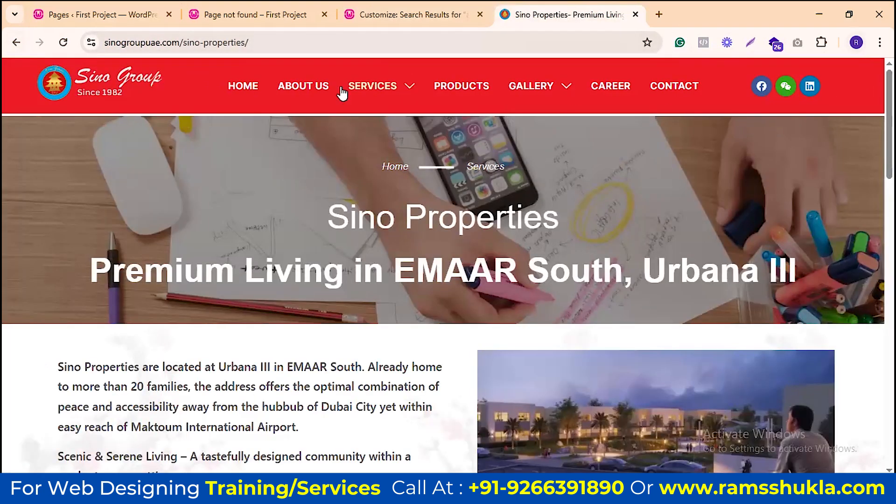
{"action": "left_click", "coordinate": [373, 15]}
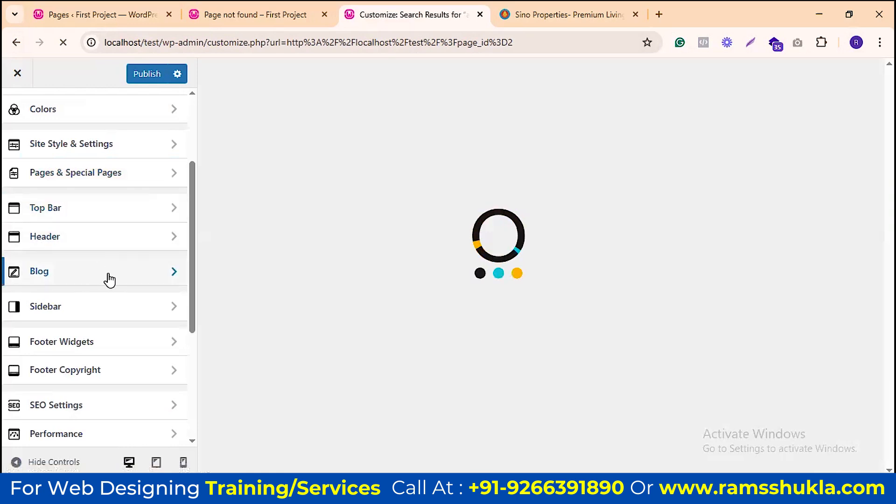
{"action": "left_click", "coordinate": [128, 213]}
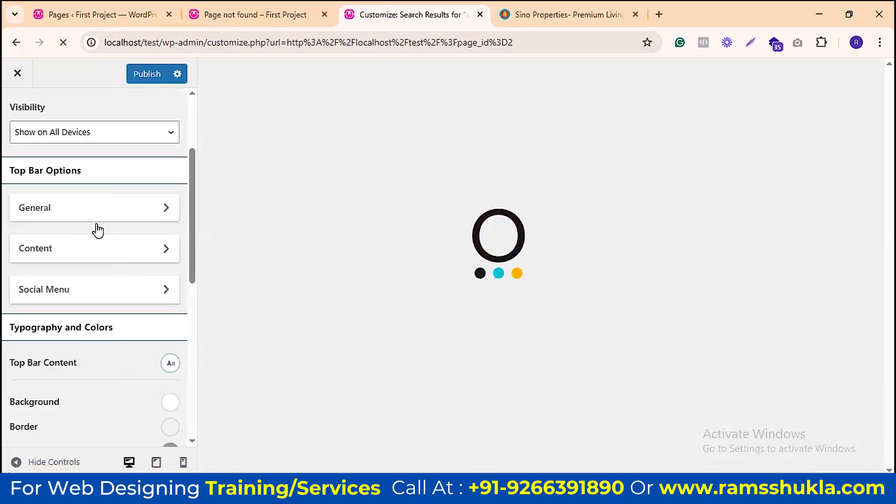
{"action": "scroll", "coordinate": [83, 275], "scroll_direction": "up", "scroll_amount": 3}
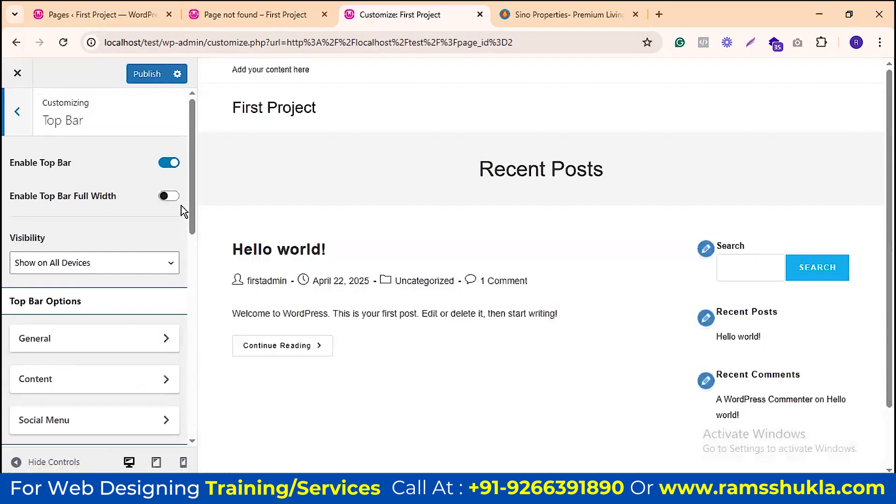
{"action": "left_click_drag", "start_coordinate": [232, 69], "coordinate": [400, 66]}
{"action": "left_click", "coordinate": [400, 66]}
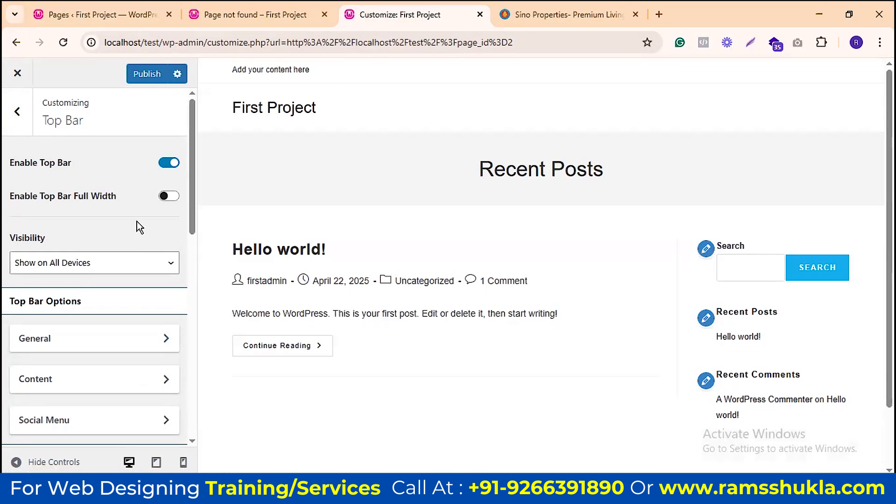
Step: Toggle Top Bar Full Width on and back off, check General, then open Content
{"action": "left_click", "coordinate": [168, 198]}
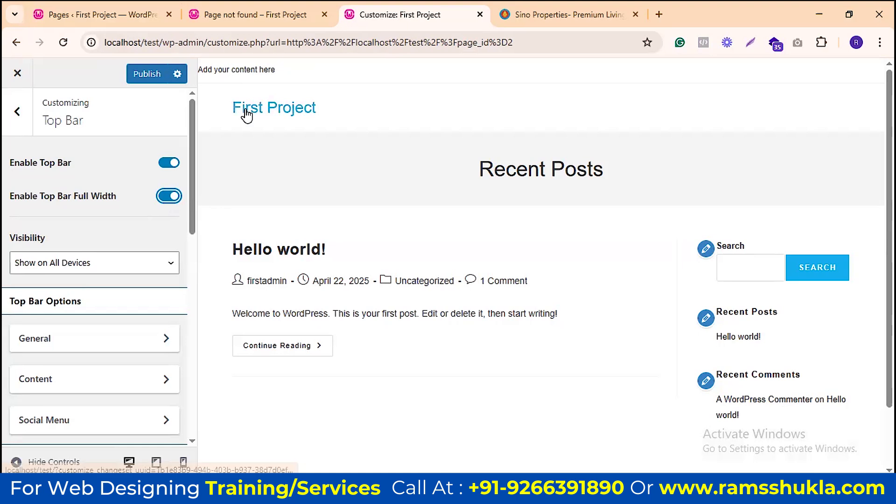
{"action": "left_click", "coordinate": [169, 196]}
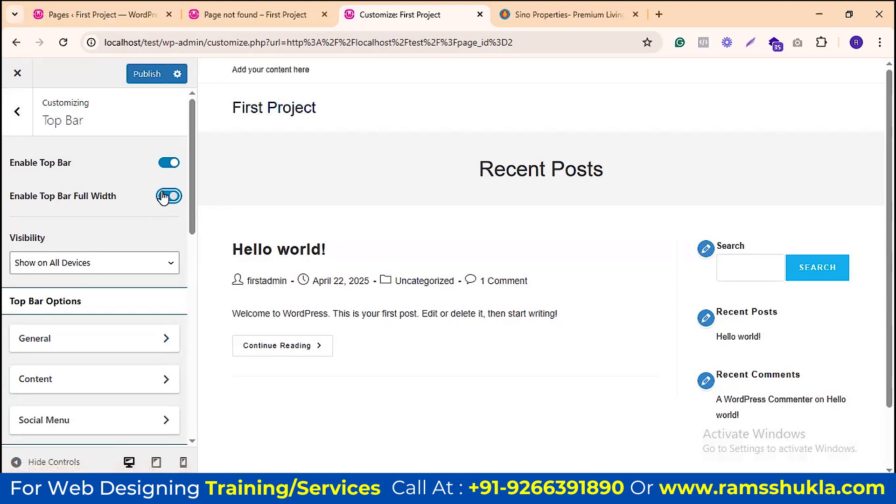
{"action": "scroll", "coordinate": [155, 208], "scroll_direction": "down", "scroll_amount": 4}
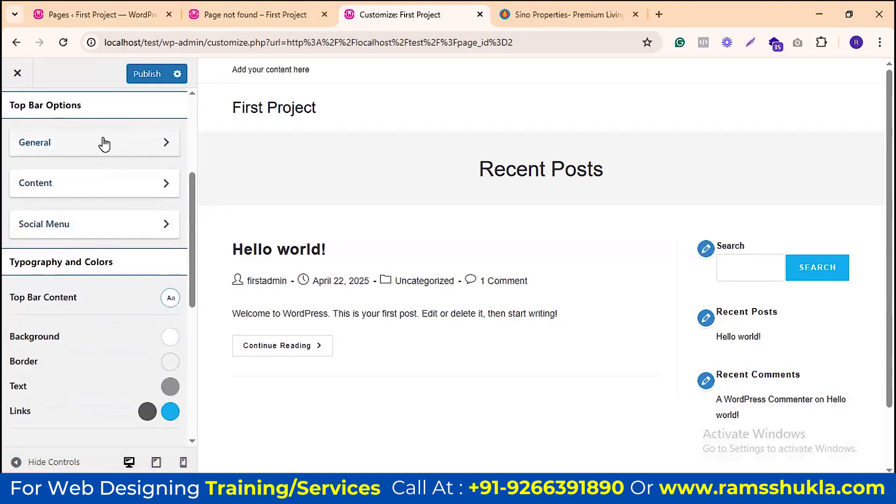
{"action": "left_click", "coordinate": [146, 195]}
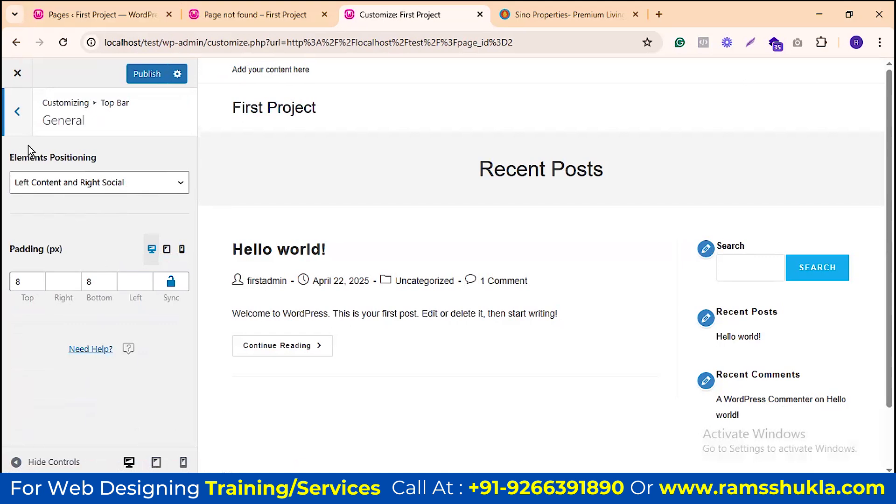
{"action": "left_click", "coordinate": [17, 112]}
{"action": "scroll", "coordinate": [121, 297], "scroll_direction": "down", "scroll_amount": 4}
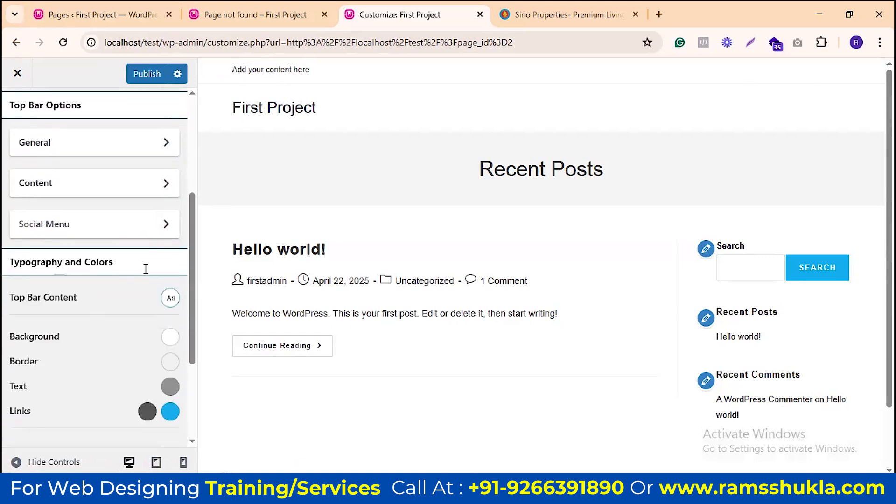
{"action": "left_click", "coordinate": [130, 187]}
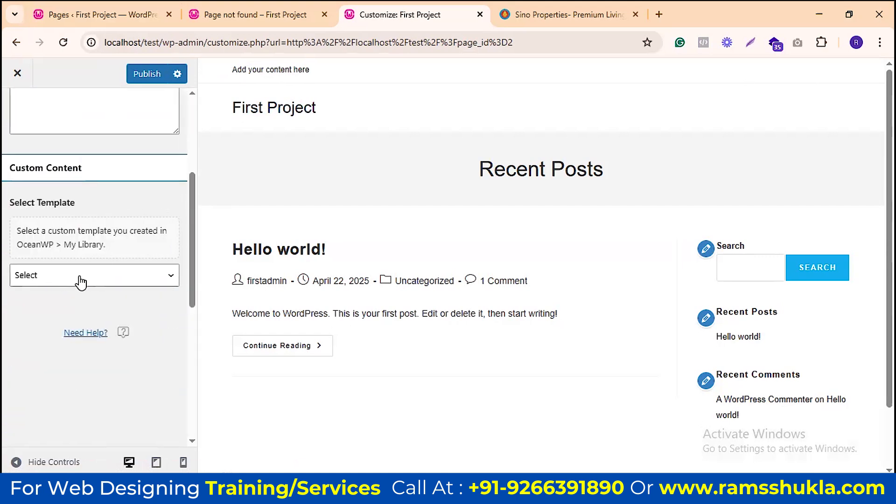
Step: Replace the top bar's 'Add your content here' text with 'sdfsdfsdfsdfsdfsdf'
{"action": "scroll", "coordinate": [81, 276], "scroll_direction": "up", "scroll_amount": 4}
{"action": "left_click", "coordinate": [81, 276]}
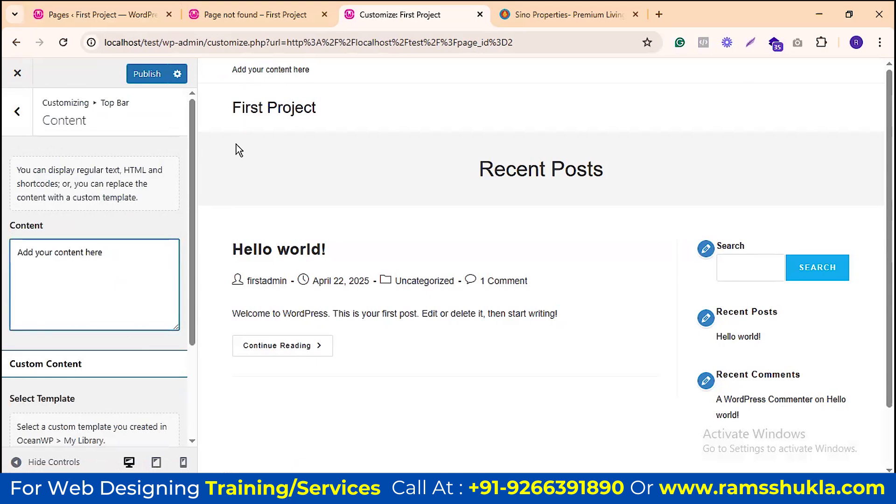
{"action": "triple_click", "coordinate": [112, 248]}
{"action": "type", "text": "sdfsdfsdfsdfsdfsdf"}
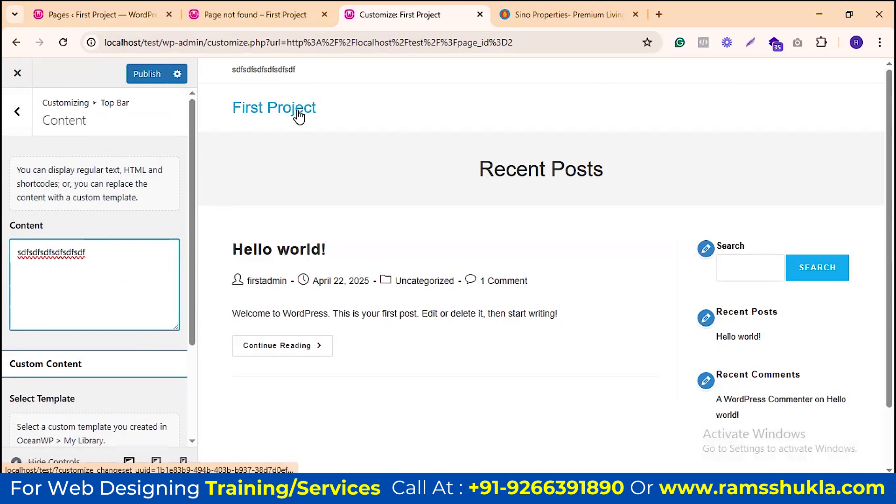
Step: Review the Select Template list without choosing one, then return to Top Bar settings
{"action": "scroll", "coordinate": [93, 247], "scroll_direction": "down", "scroll_amount": 3}
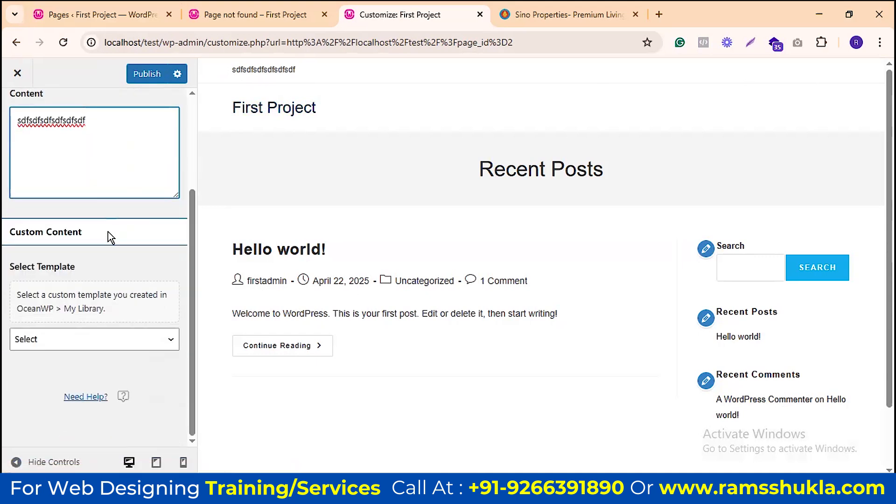
{"action": "left_click", "coordinate": [87, 348]}
{"action": "left_click", "coordinate": [89, 345]}
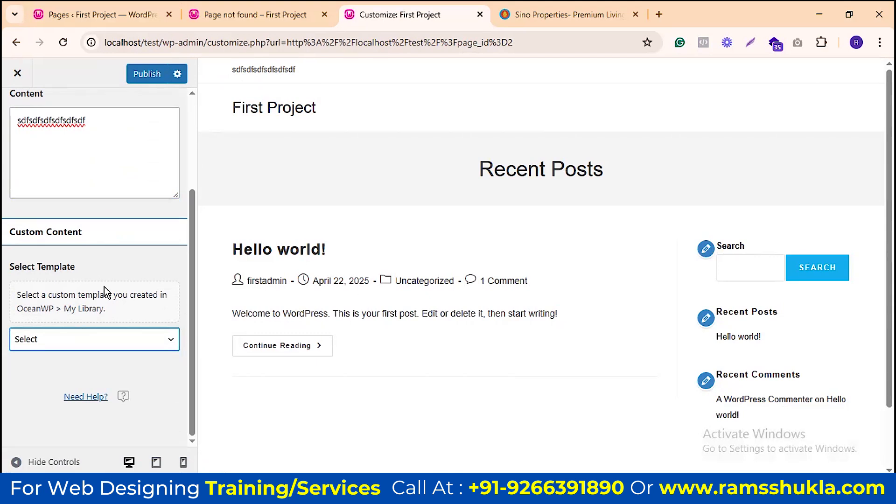
{"action": "scroll", "coordinate": [105, 287], "scroll_direction": "up", "scroll_amount": 3}
{"action": "left_click", "coordinate": [16, 121]}
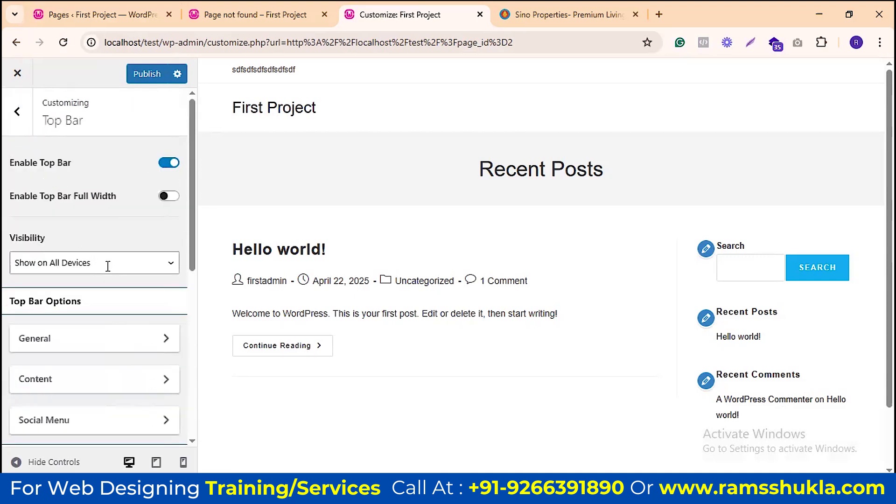
Step: Open the top bar's Social Menu settings and review its template list without choosing one
{"action": "scroll", "coordinate": [109, 300], "scroll_direction": "down", "scroll_amount": 3}
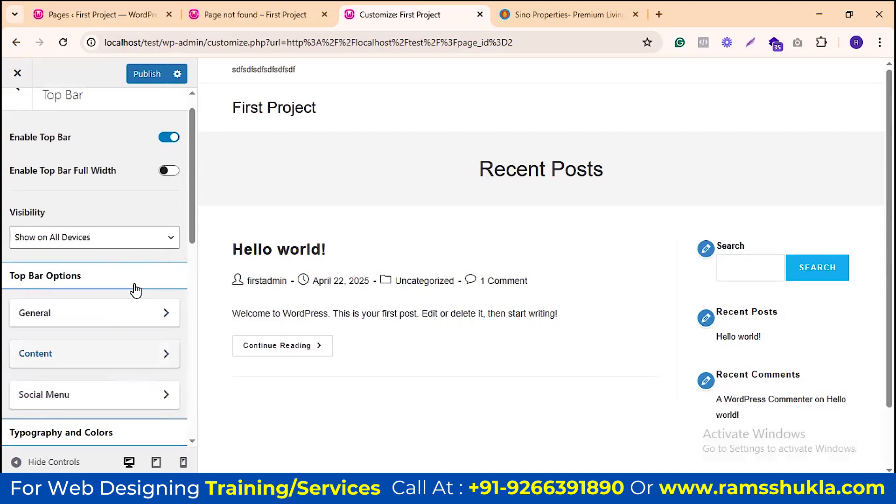
{"action": "left_click", "coordinate": [94, 362]}
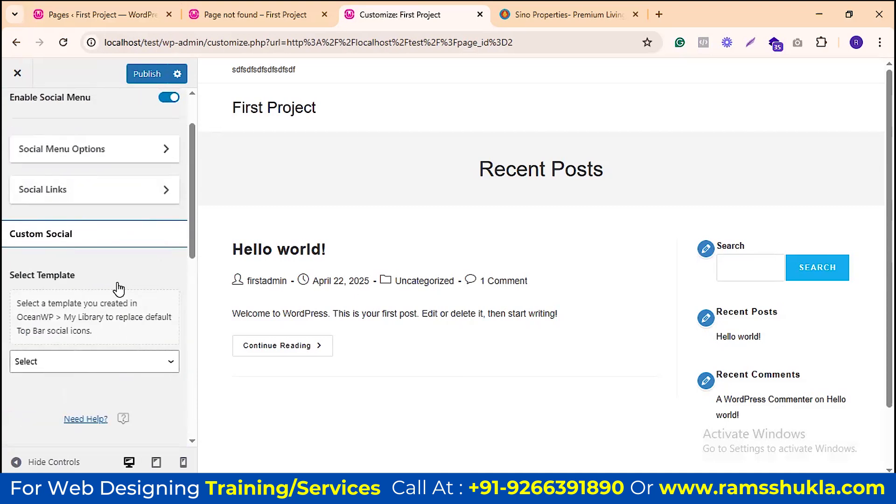
{"action": "scroll", "coordinate": [109, 237], "scroll_direction": "up", "scroll_amount": 1}
{"action": "scroll", "coordinate": [109, 237], "scroll_direction": "down", "scroll_amount": 1}
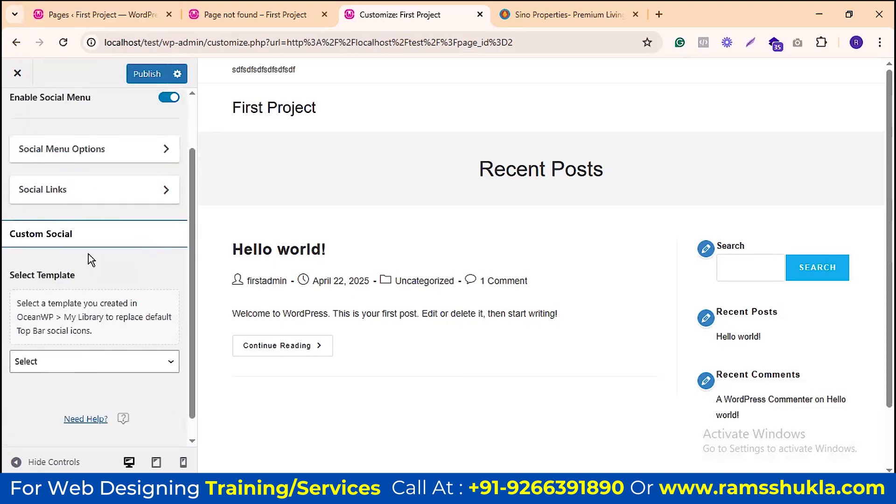
{"action": "scroll", "coordinate": [93, 332], "scroll_direction": "down", "scroll_amount": 1}
{"action": "left_click", "coordinate": [88, 337]}
{"action": "left_click", "coordinate": [85, 331]}
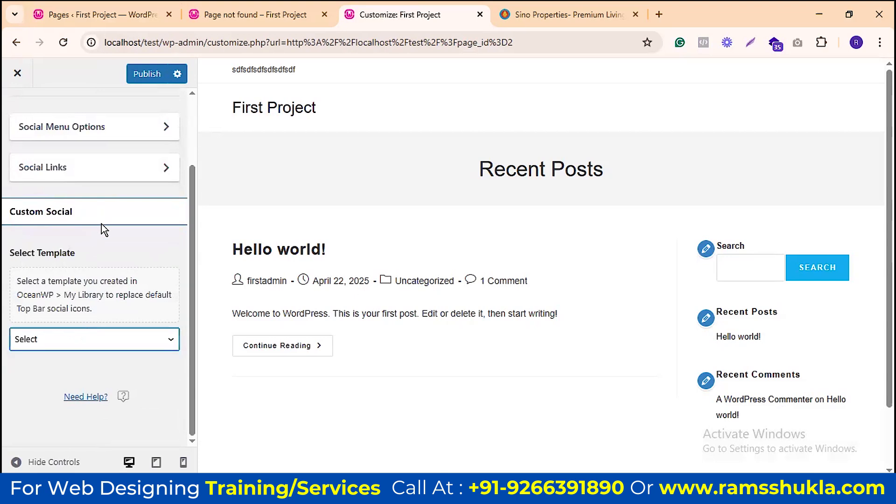
{"action": "scroll", "coordinate": [102, 223], "scroll_direction": "up", "scroll_amount": 2}
Step: Browse the Social Menu display options, then return to the Social Menu panel
{"action": "left_click", "coordinate": [103, 200]}
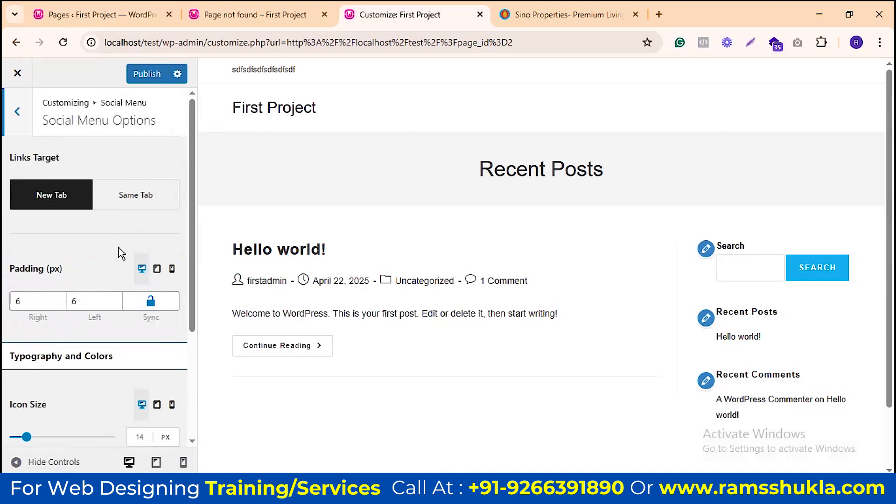
{"action": "scroll", "coordinate": [120, 242], "scroll_direction": "down", "scroll_amount": 1}
{"action": "scroll", "coordinate": [119, 252], "scroll_direction": "down", "scroll_amount": 1}
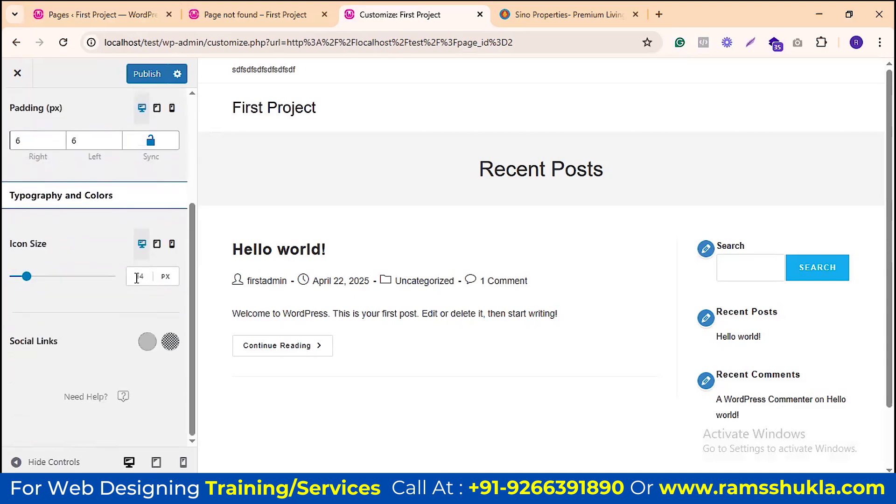
{"action": "scroll", "coordinate": [116, 284], "scroll_direction": "up", "scroll_amount": 3}
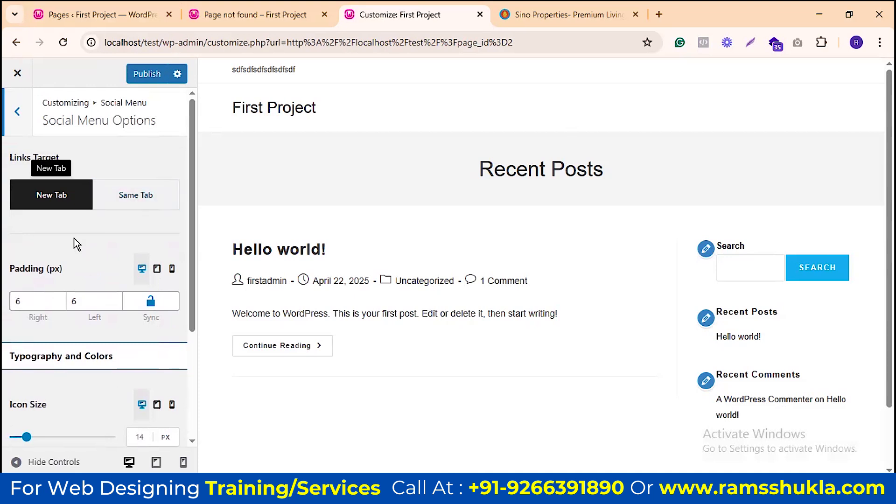
{"action": "scroll", "coordinate": [77, 243], "scroll_direction": "down", "scroll_amount": 3}
{"action": "scroll", "coordinate": [97, 322], "scroll_direction": "up", "scroll_amount": 3}
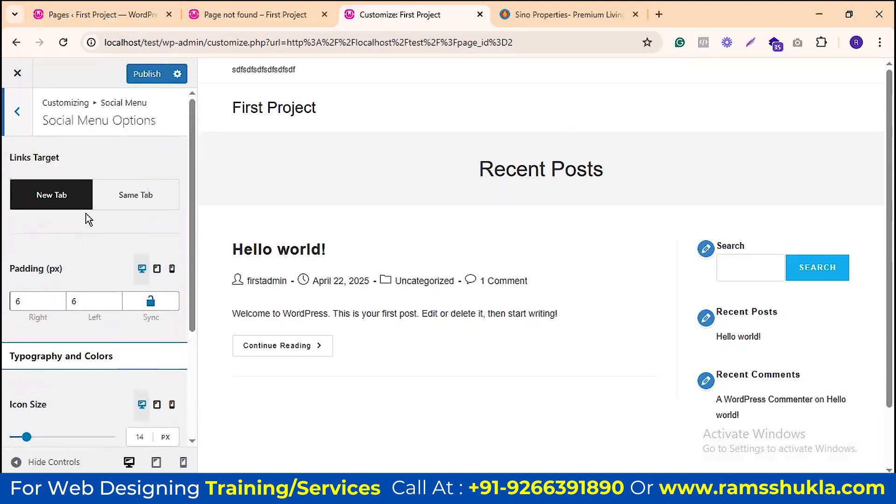
{"action": "scroll", "coordinate": [181, 303], "scroll_direction": "down", "scroll_amount": 3}
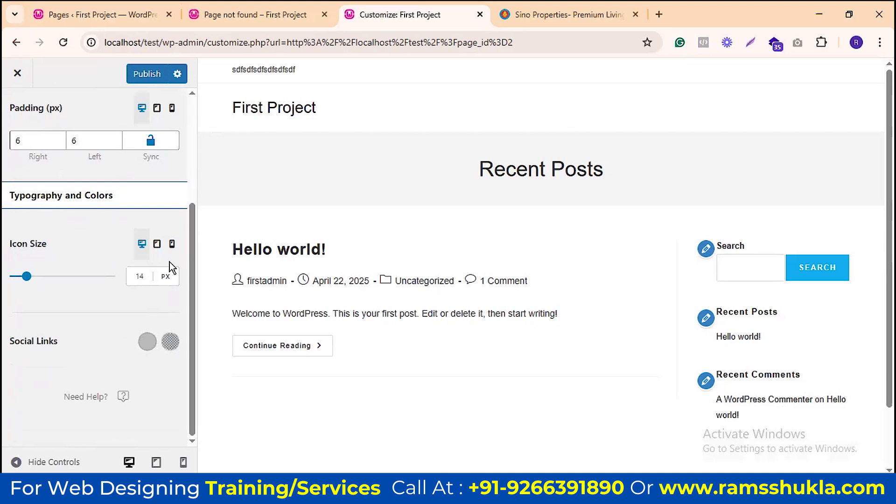
{"action": "scroll", "coordinate": [170, 262], "scroll_direction": "up", "scroll_amount": 3}
{"action": "left_click", "coordinate": [15, 122]}
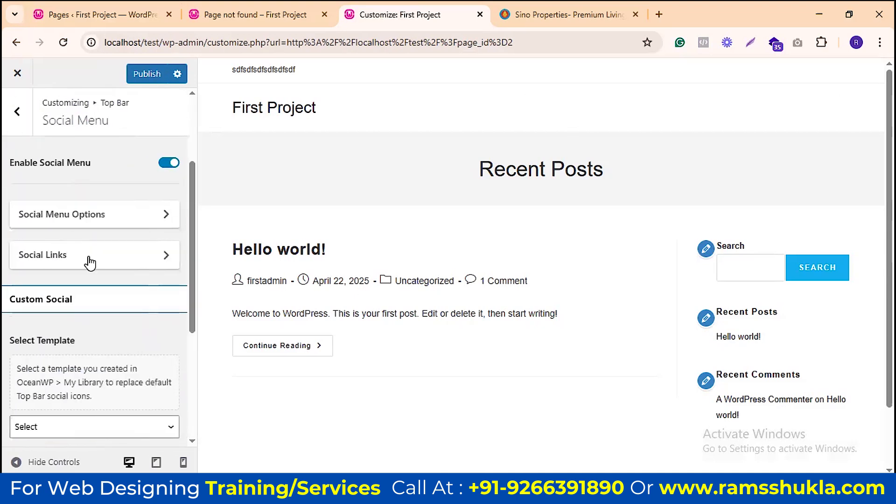
Step: In Social Links, set the X profile link to '#'
{"action": "left_click", "coordinate": [92, 260]}
{"action": "scroll", "coordinate": [78, 177], "scroll_direction": "up", "scroll_amount": 3}
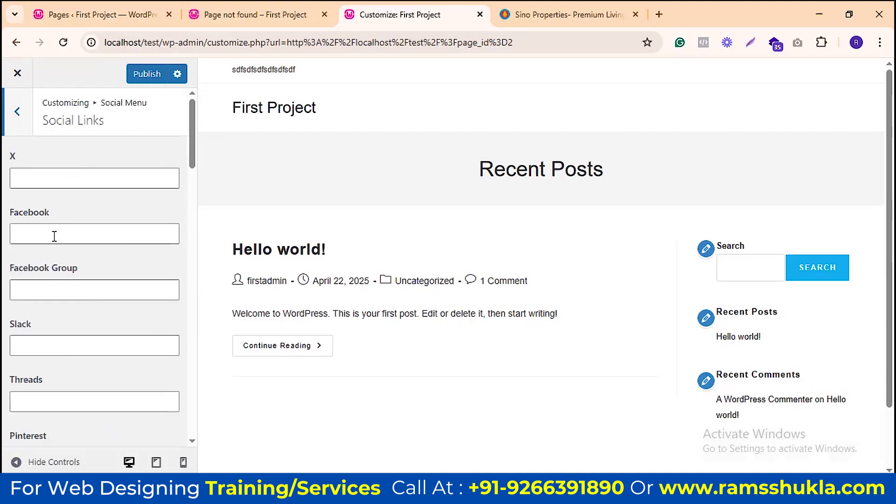
{"action": "left_click", "coordinate": [45, 183]}
{"action": "type", "text": "sdfsdfsdf"}
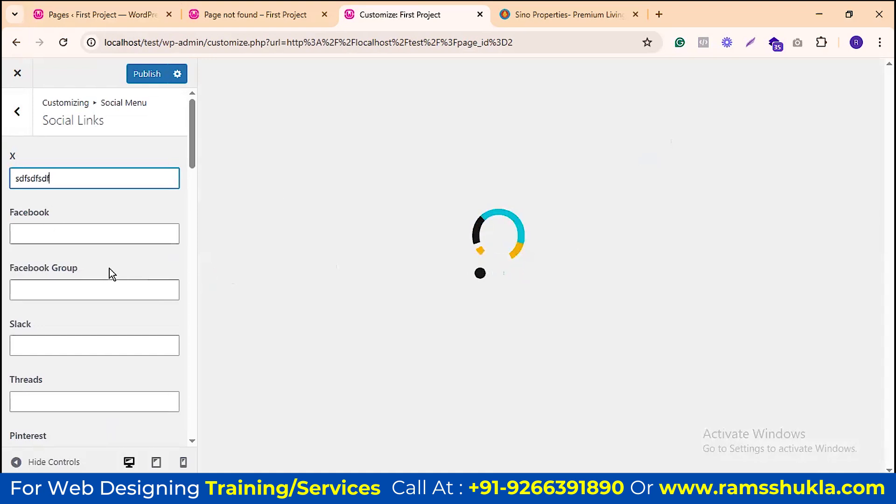
{"action": "double_click", "coordinate": [35, 179]}
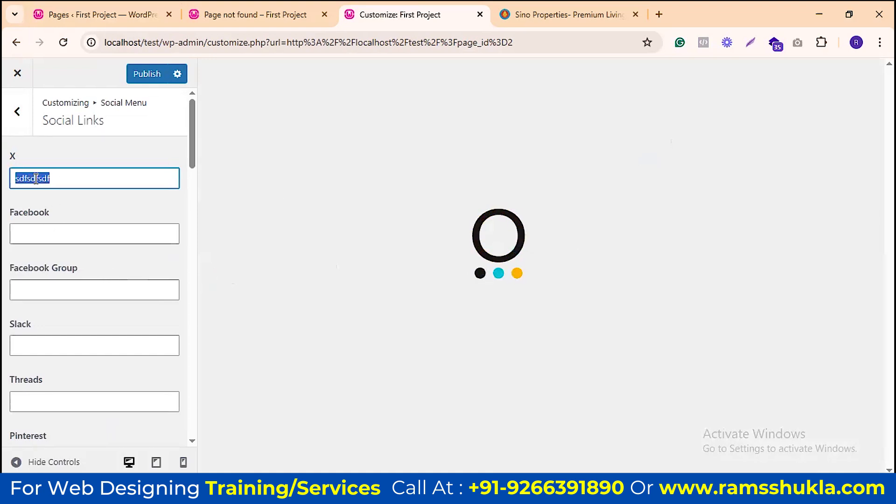
{"action": "type", "text": "#"}
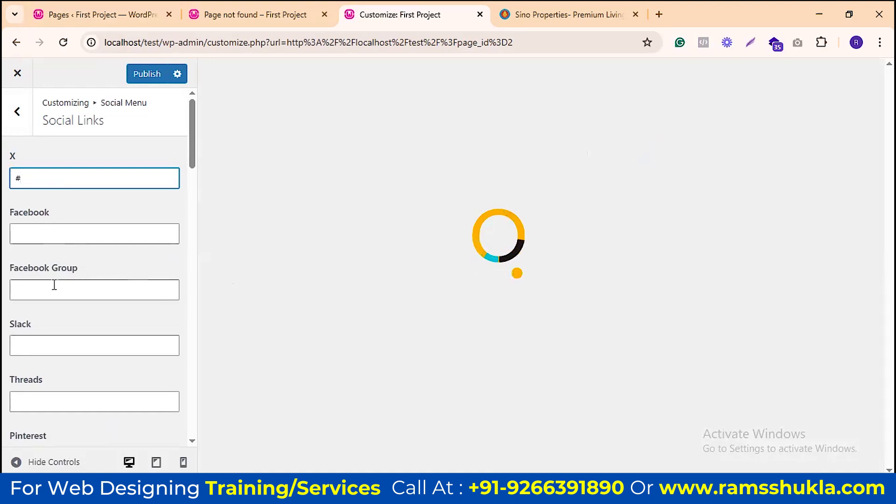
Step: Set the Instagram profile link to '#' and return to the Social Menu settings
{"action": "scroll", "coordinate": [52, 294], "scroll_direction": "down", "scroll_amount": 6}
{"action": "scroll", "coordinate": [46, 300], "scroll_direction": "down", "scroll_amount": 1}
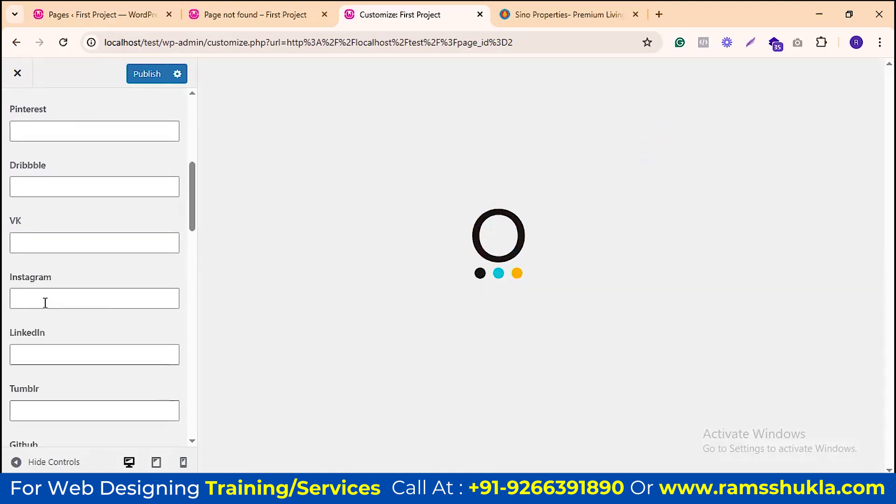
{"action": "left_click", "coordinate": [41, 301]}
{"action": "type", "text": "#"}
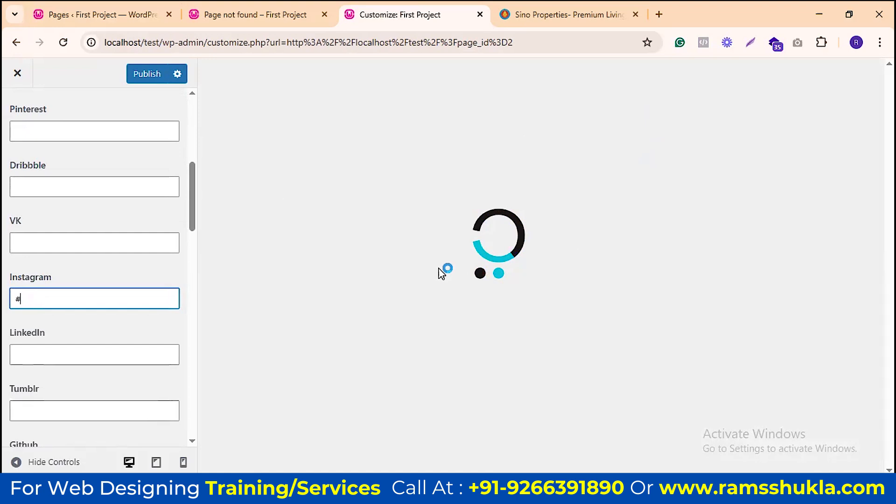
{"action": "scroll", "coordinate": [45, 186], "scroll_direction": "down", "scroll_amount": 9}
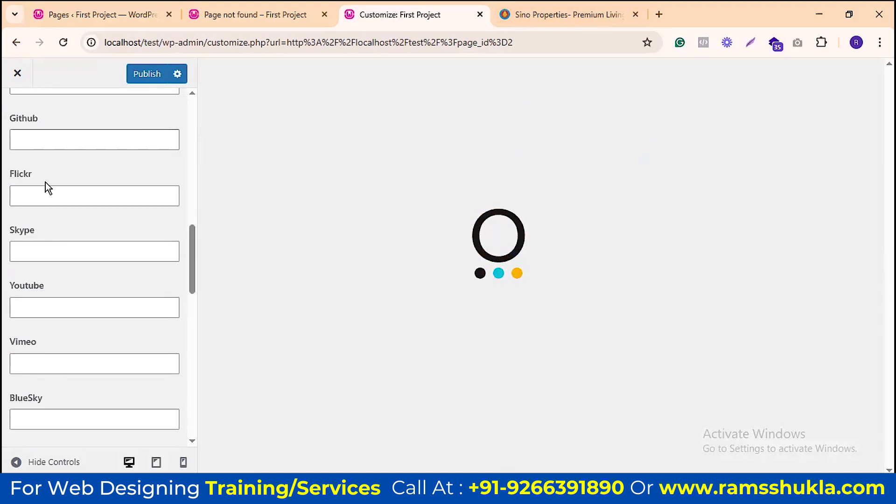
{"action": "scroll", "coordinate": [65, 209], "scroll_direction": "down", "scroll_amount": 10}
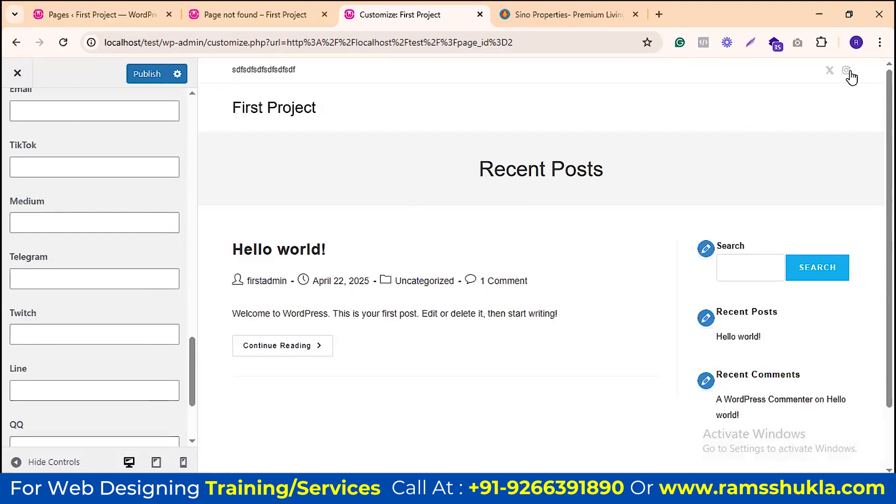
{"action": "scroll", "coordinate": [114, 238], "scroll_direction": "up", "scroll_amount": 15}
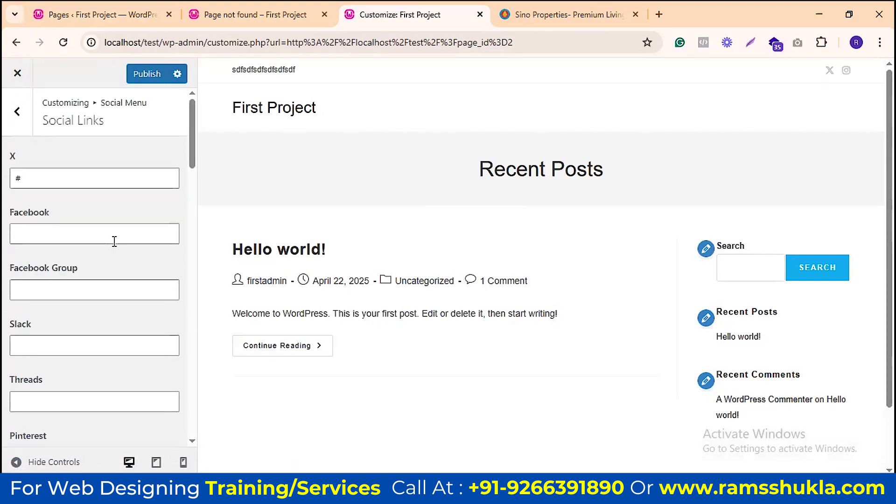
{"action": "left_click", "coordinate": [18, 113]}
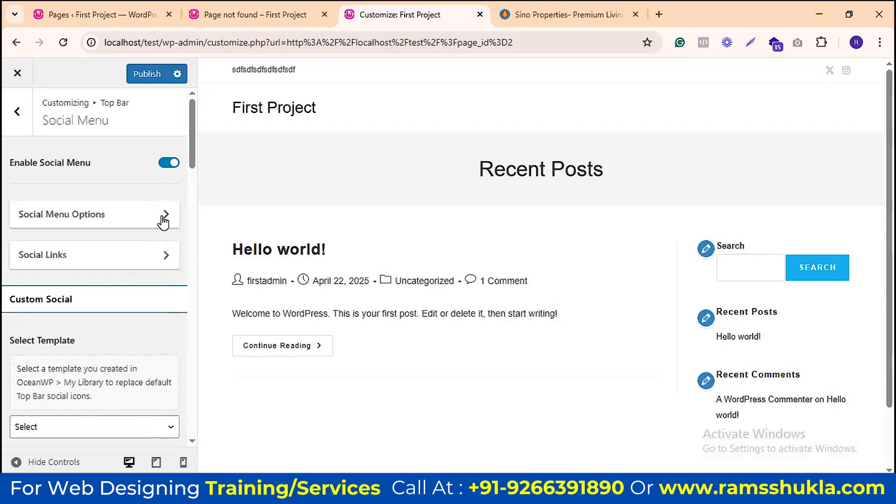
Step: Set social icon size to 19 with green icons that turn red on hover
{"action": "left_click", "coordinate": [135, 214]}
{"action": "scroll", "coordinate": [122, 263], "scroll_direction": "down", "scroll_amount": 4}
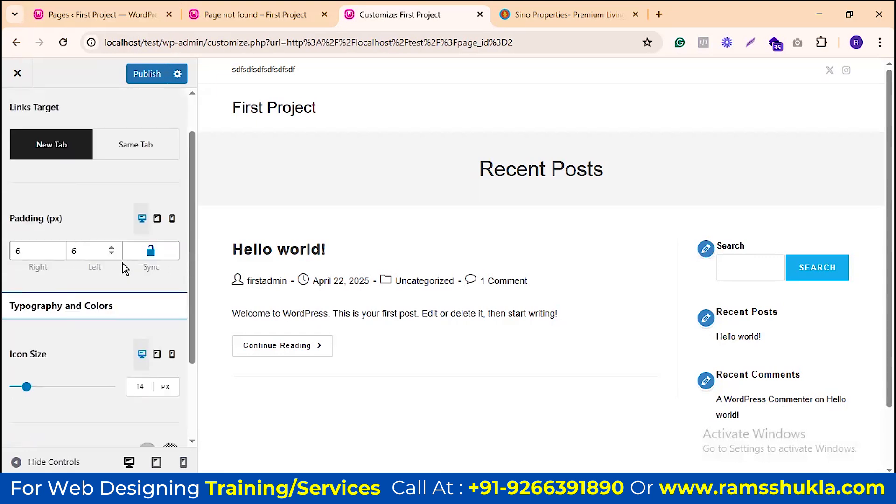
{"action": "mouse_move", "coordinate": [27, 276]}
{"action": "left_mouse_down"}
{"action": "mouse_move", "coordinate": [87, 280]}
{"action": "mouse_move", "coordinate": [32, 276]}
{"action": "left_mouse_up"}
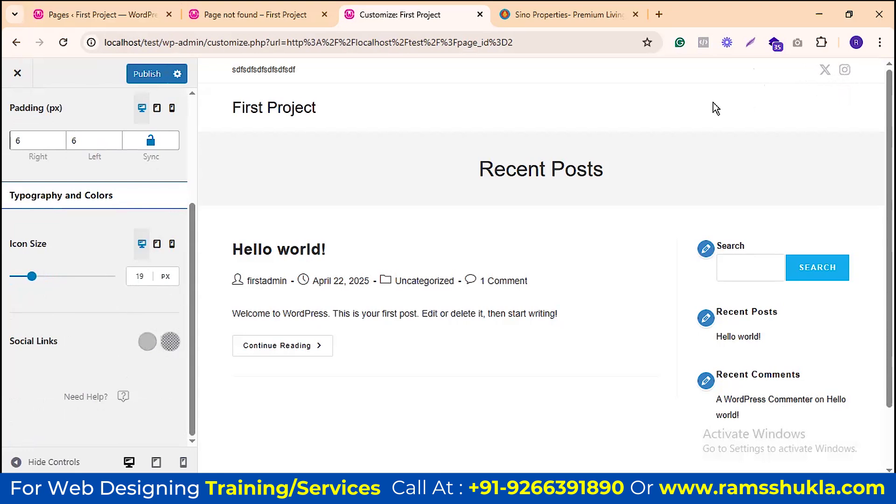
{"action": "left_click", "coordinate": [170, 341]}
{"action": "left_click", "coordinate": [67, 373]}
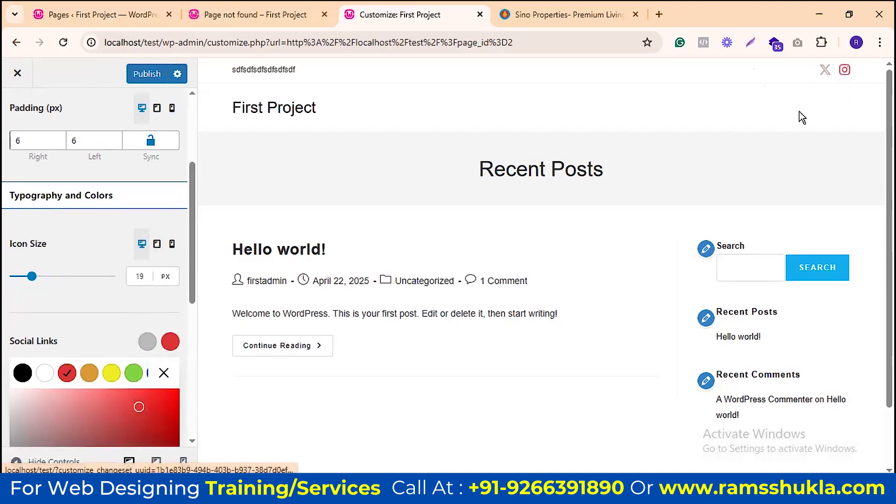
{"action": "left_click", "coordinate": [146, 342]}
{"action": "left_click", "coordinate": [134, 372]}
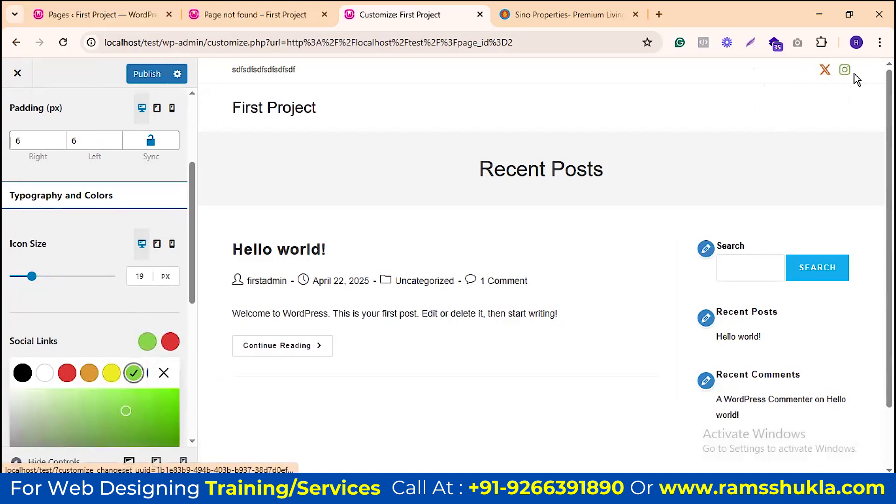
{"action": "left_click", "coordinate": [164, 374]}
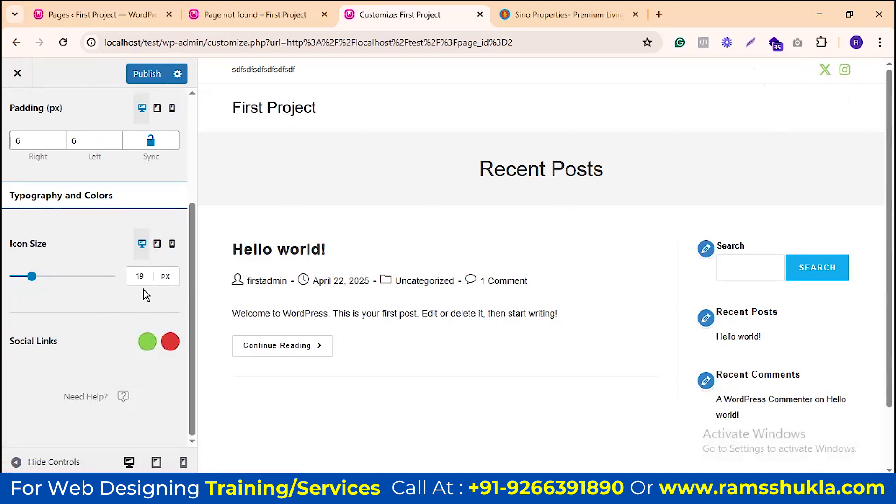
{"action": "scroll", "coordinate": [77, 251], "scroll_direction": "up", "scroll_amount": 4}
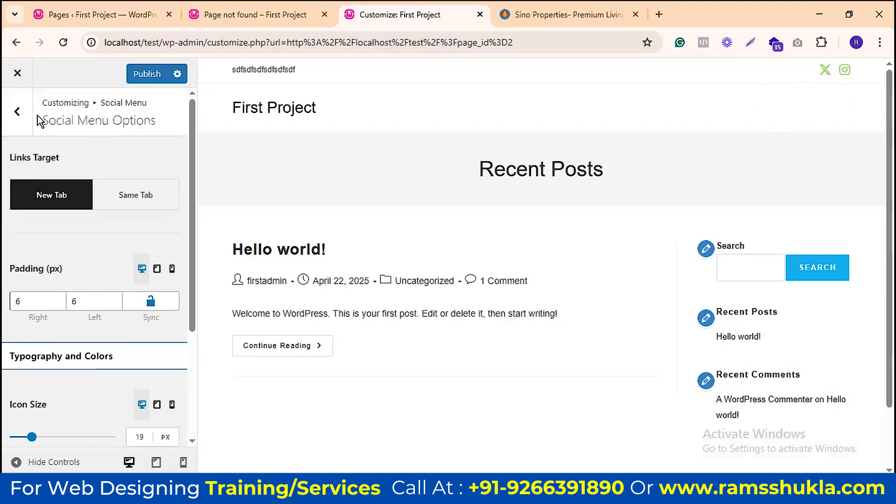
{"action": "left_click", "coordinate": [18, 111]}
Step: Check the custom social template list without choosing one, then return to Top Bar settings
{"action": "scroll", "coordinate": [150, 264], "scroll_direction": "down", "scroll_amount": 2}
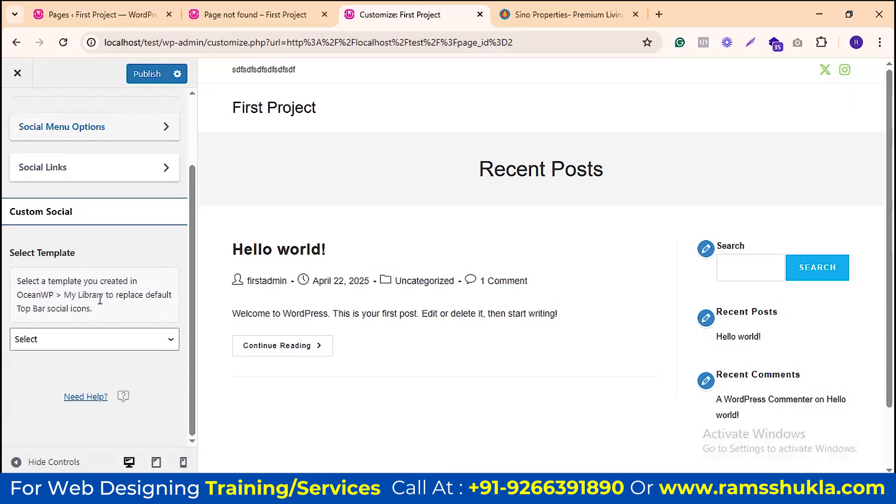
{"action": "left_click", "coordinate": [95, 341]}
{"action": "left_click", "coordinate": [94, 344]}
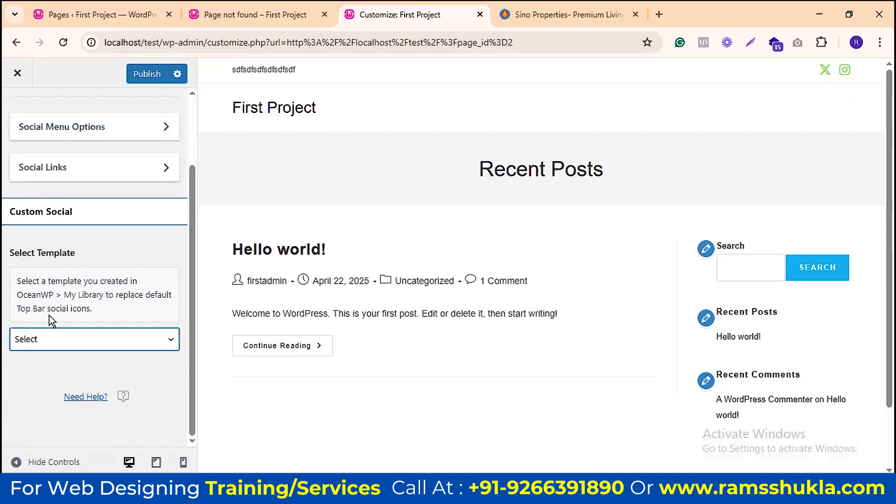
{"action": "scroll", "coordinate": [92, 276], "scroll_direction": "up", "scroll_amount": 2}
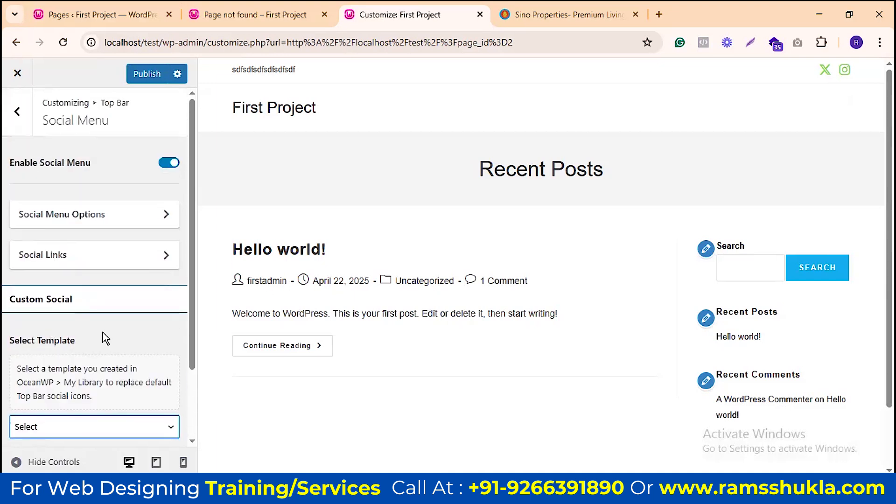
{"action": "left_click", "coordinate": [17, 111]}
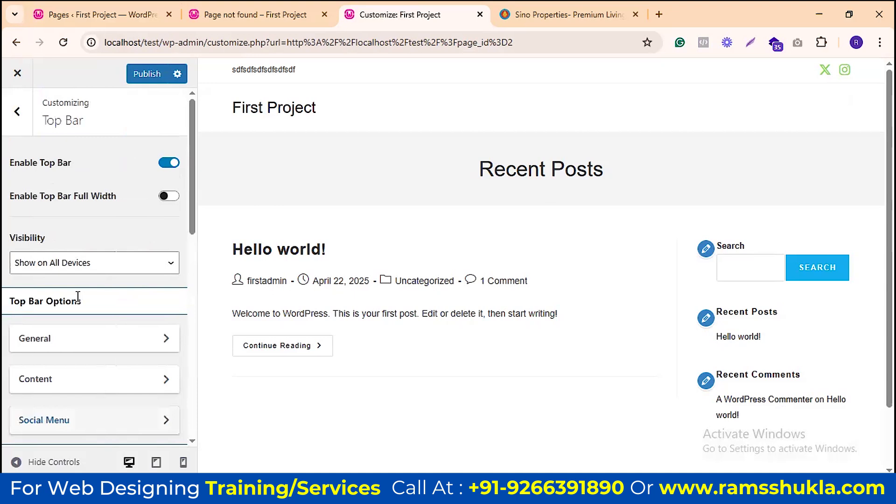
Step: Change the top bar background colour to black and glance at the border colour choices
{"action": "scroll", "coordinate": [78, 296], "scroll_direction": "down", "scroll_amount": 3}
{"action": "scroll", "coordinate": [77, 186], "scroll_direction": "up", "scroll_amount": 3}
{"action": "scroll", "coordinate": [120, 276], "scroll_direction": "down", "scroll_amount": 3}
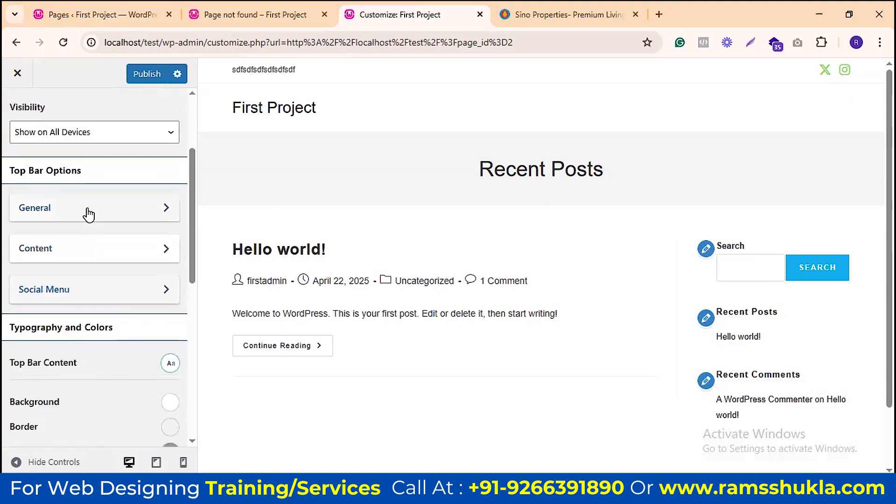
{"action": "scroll", "coordinate": [170, 266], "scroll_direction": "down", "scroll_amount": 3}
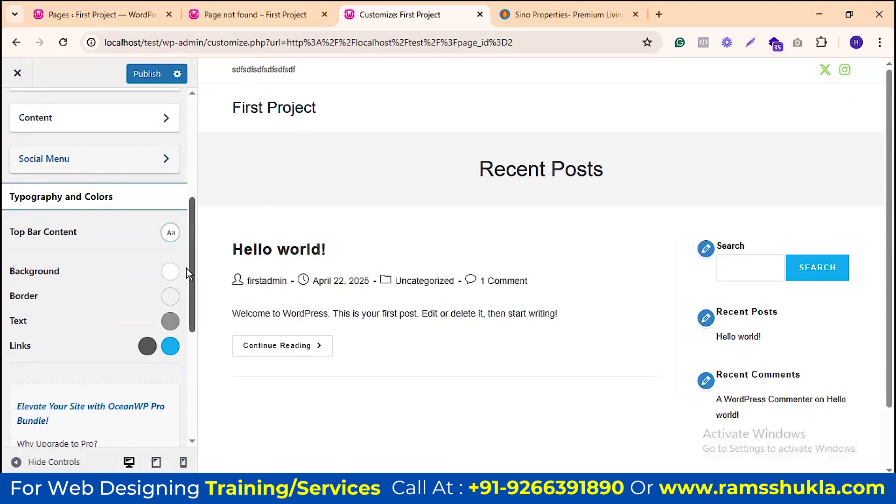
{"action": "left_click", "coordinate": [170, 272]}
{"action": "mouse_move", "coordinate": [114, 362]}
{"action": "left_mouse_down"}
{"action": "mouse_move", "coordinate": [159, 324]}
{"action": "mouse_move", "coordinate": [186, 282]}
{"action": "mouse_move", "coordinate": [10, 383]}
{"action": "mouse_move", "coordinate": [11, 446]}
{"action": "left_mouse_up"}
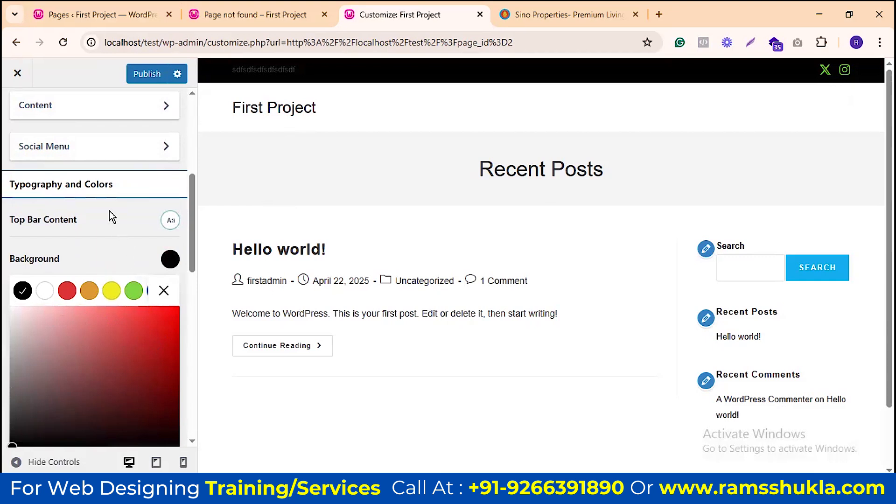
{"action": "left_click", "coordinate": [163, 293]}
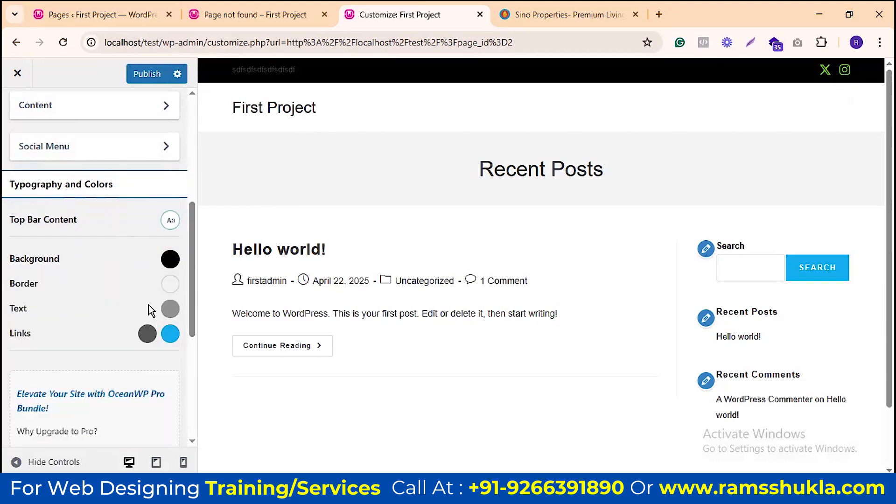
{"action": "left_click", "coordinate": [170, 285]}
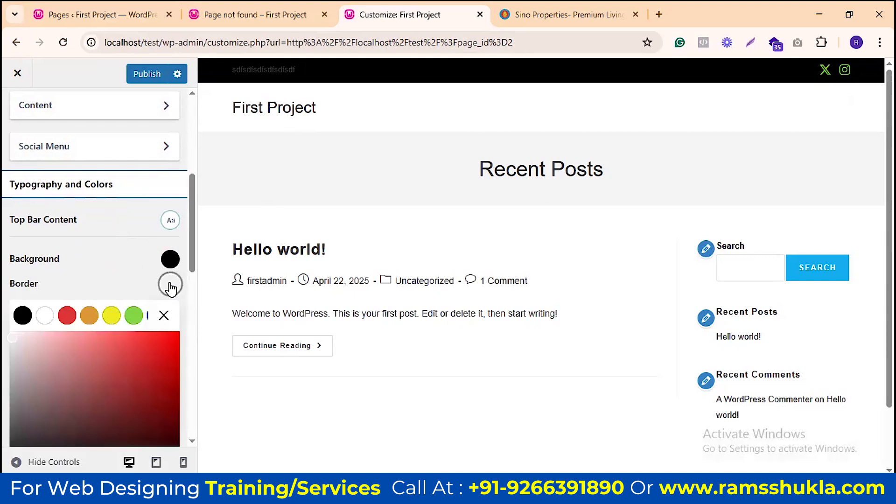
{"action": "left_click", "coordinate": [164, 315]}
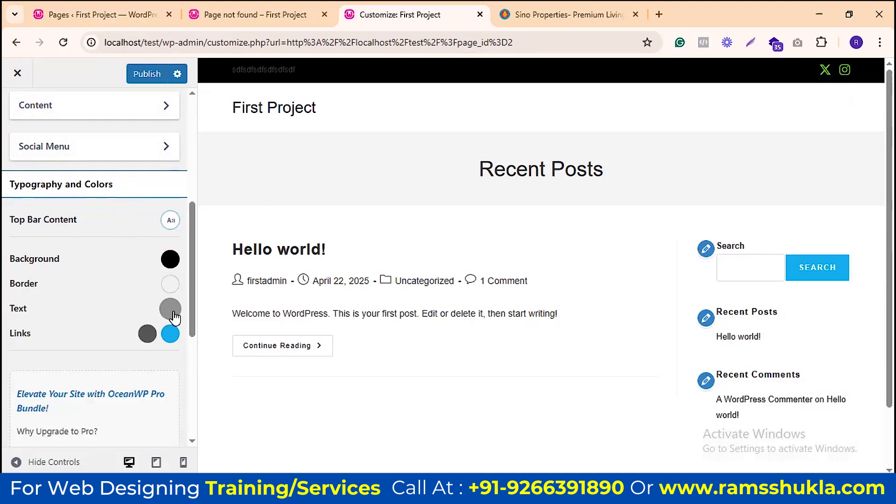
Step: Make the top bar text green, then return to the main Customizer sections
{"action": "left_click", "coordinate": [170, 308]}
{"action": "scroll", "coordinate": [51, 380], "scroll_direction": "down", "scroll_amount": 1}
{"action": "left_click_drag", "start_coordinate": [13, 367], "coordinate": [8, 301]}
{"action": "left_click", "coordinate": [133, 290]}
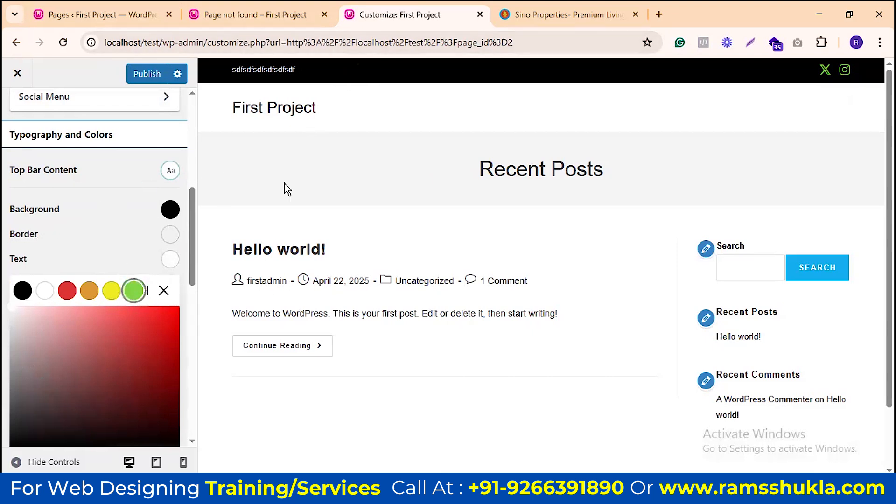
{"action": "left_click", "coordinate": [163, 290]}
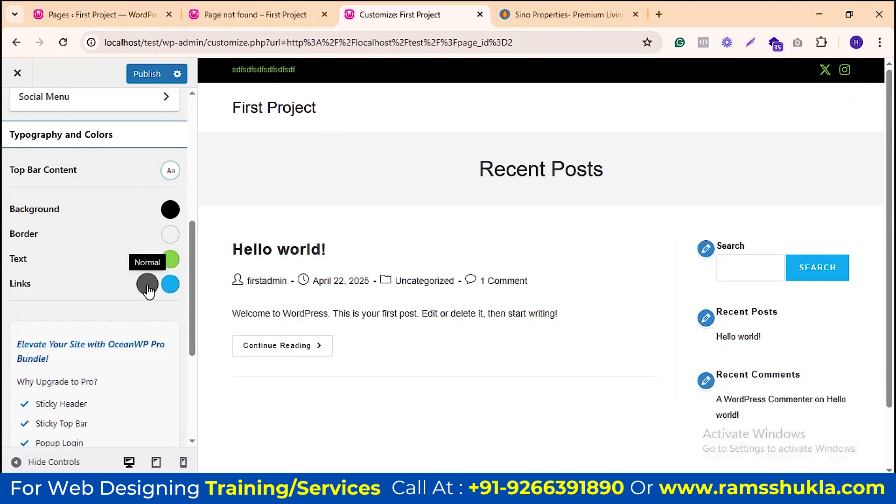
{"action": "scroll", "coordinate": [160, 236], "scroll_direction": "down", "scroll_amount": 4}
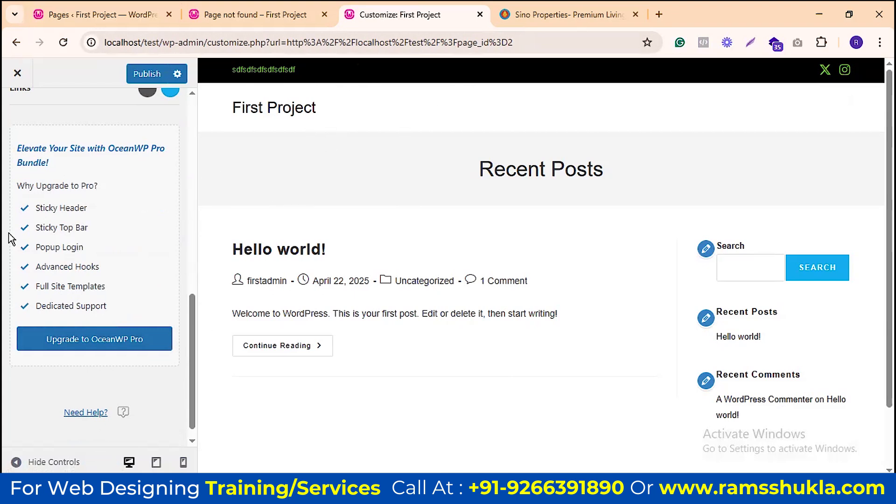
{"action": "scroll", "coordinate": [119, 203], "scroll_direction": "up", "scroll_amount": 10}
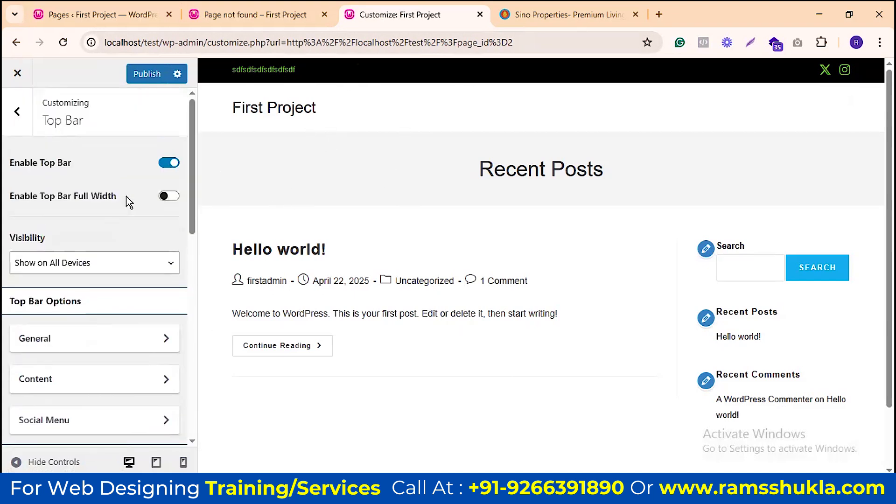
{"action": "left_click", "coordinate": [18, 114]}
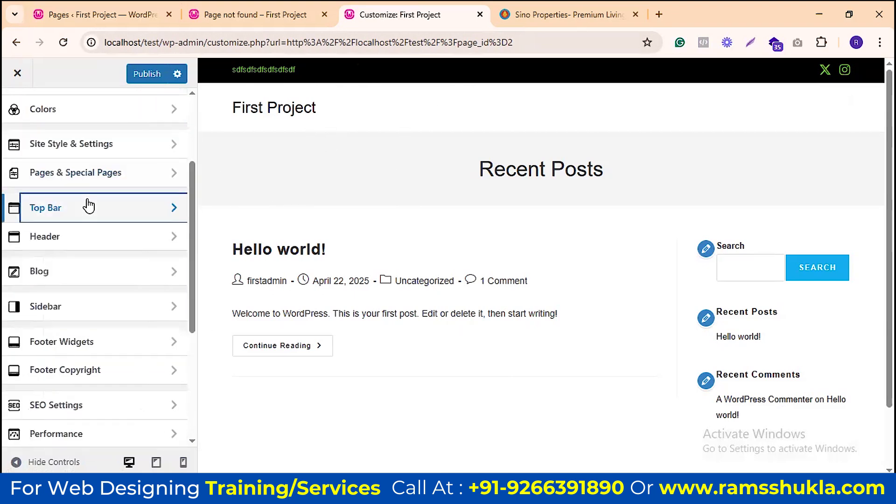
Step: Switch the header type to Transparent under Header > General, then view the Sino Properties site
{"action": "left_click", "coordinate": [118, 242]}
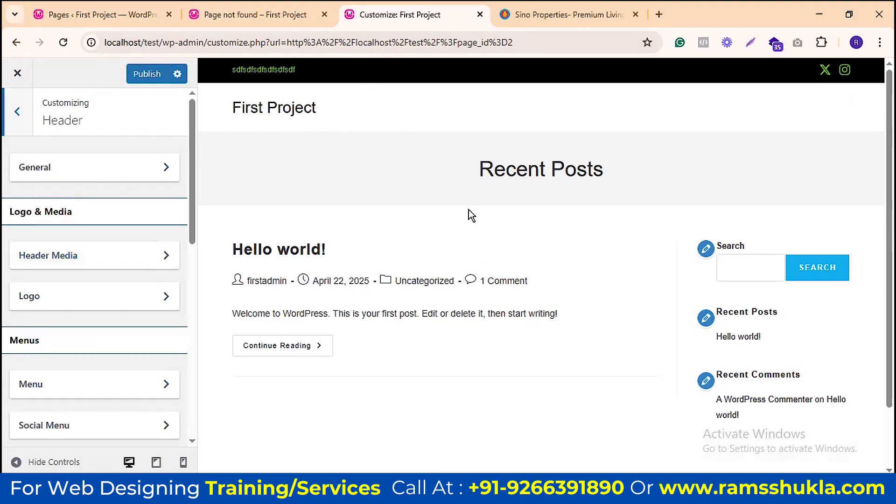
{"action": "left_click", "coordinate": [158, 169]}
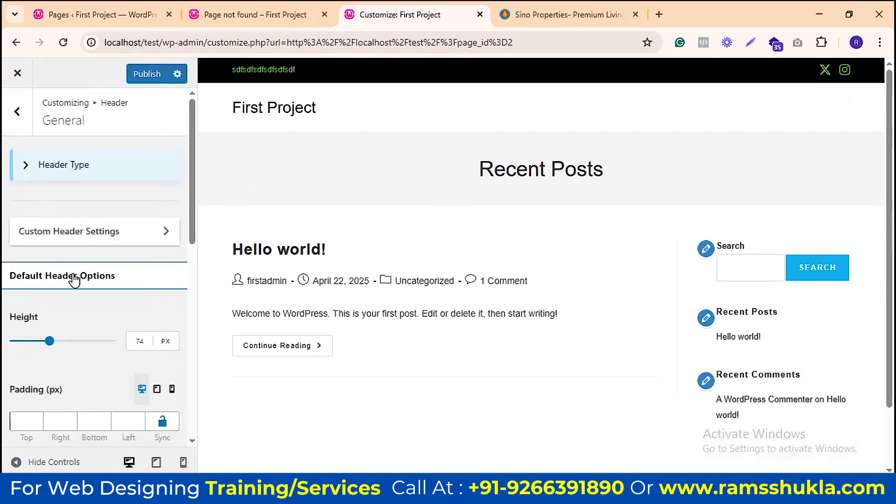
{"action": "left_click", "coordinate": [27, 171]}
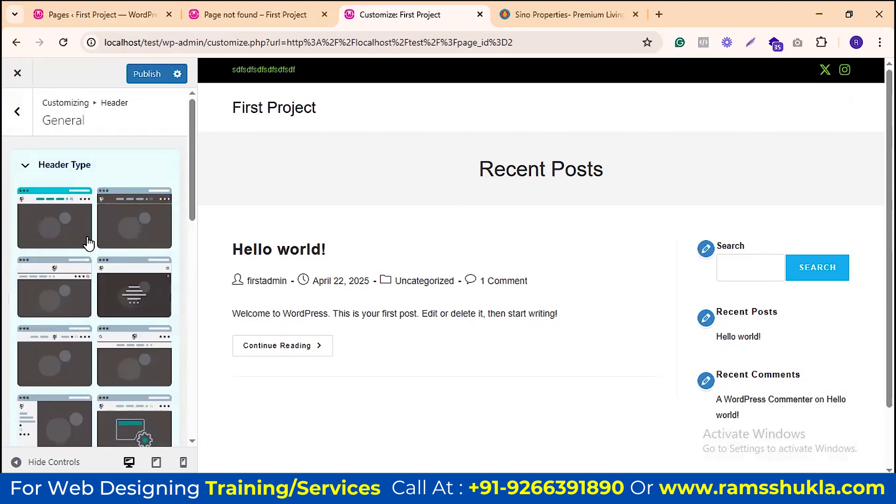
{"action": "scroll", "coordinate": [89, 242], "scroll_direction": "down", "scroll_amount": 1}
{"action": "scroll", "coordinate": [108, 177], "scroll_direction": "up", "scroll_amount": 1}
{"action": "left_click", "coordinate": [135, 227]}
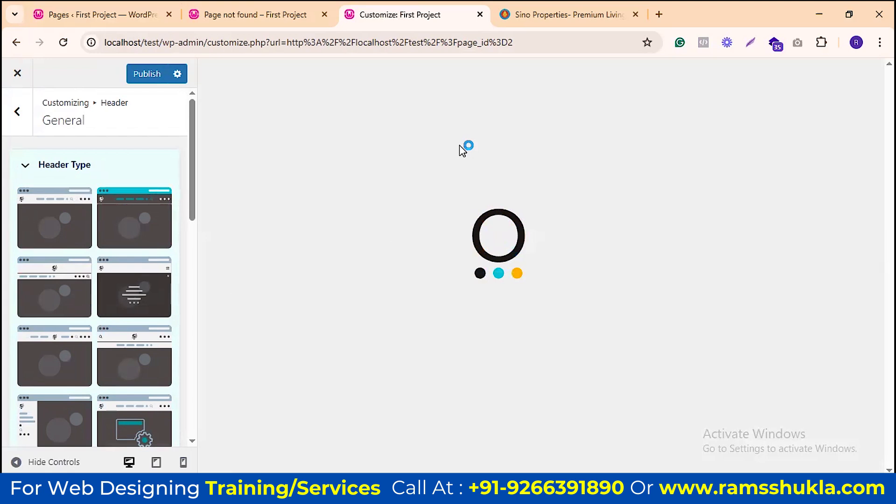
{"action": "left_click", "coordinate": [545, 9]}
Step: Switch from the Sino Properties tab back to the Customize: First Project tab
{"action": "scroll", "coordinate": [525, 169], "scroll_direction": "down", "scroll_amount": 3}
{"action": "scroll", "coordinate": [525, 163], "scroll_direction": "up", "scroll_amount": 4}
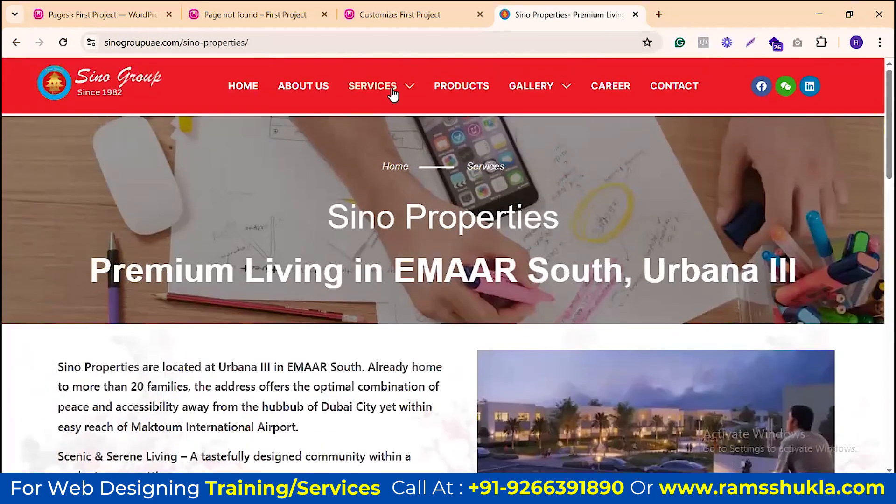
{"action": "left_click", "coordinate": [400, 14]}
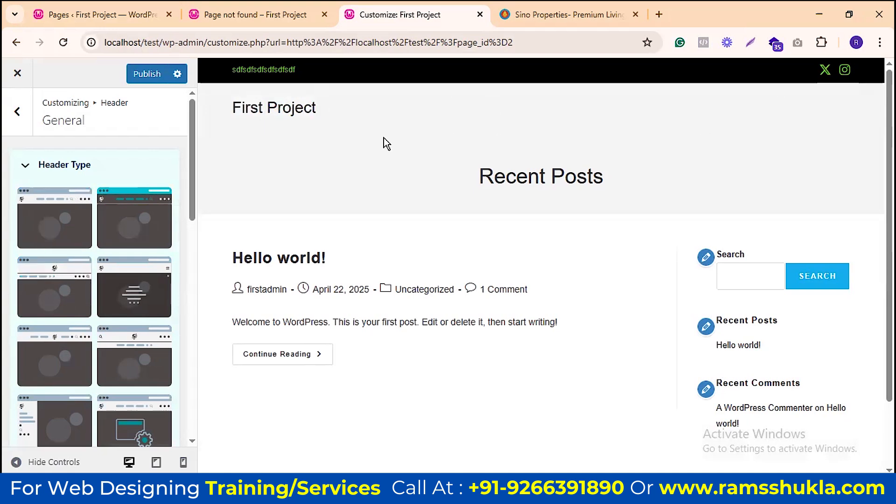
Step: Try the Vertical Header type and open and close its off-canvas menu in the preview
{"action": "scroll", "coordinate": [70, 294], "scroll_direction": "down", "scroll_amount": 3}
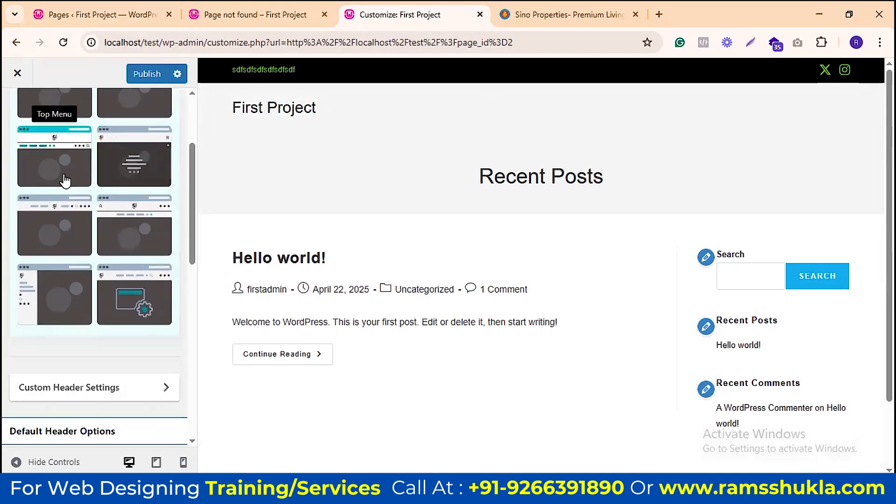
{"action": "left_click", "coordinate": [58, 299]}
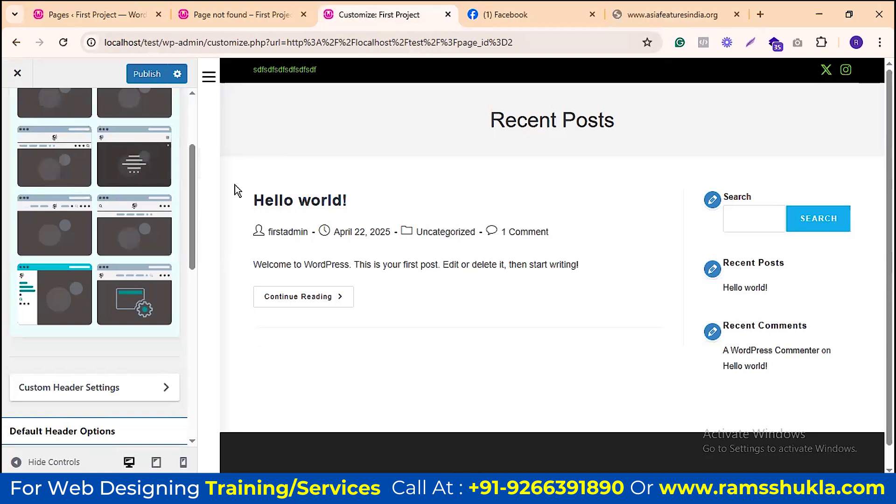
{"action": "left_click", "coordinate": [208, 82]}
{"action": "left_click", "coordinate": [48, 226]}
Step: Choose the Medium Header type and go back to the Header sections list
{"action": "left_click", "coordinate": [140, 233]}
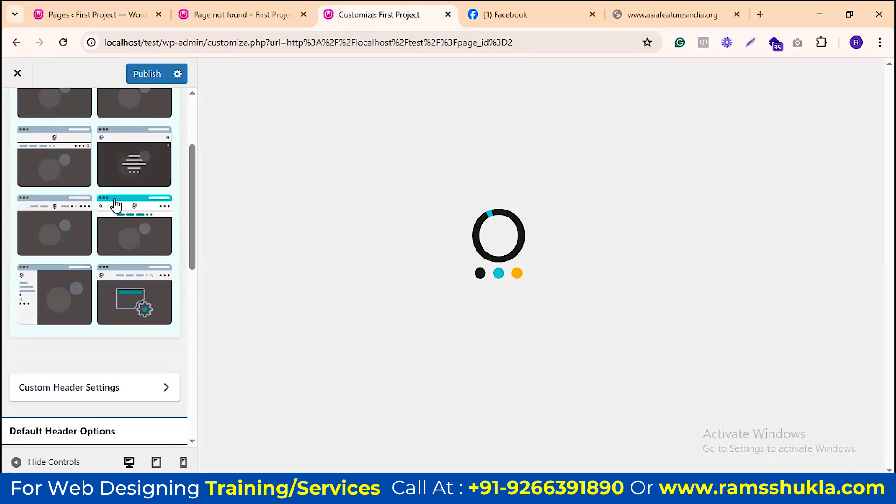
{"action": "scroll", "coordinate": [114, 206], "scroll_direction": "up", "scroll_amount": 3}
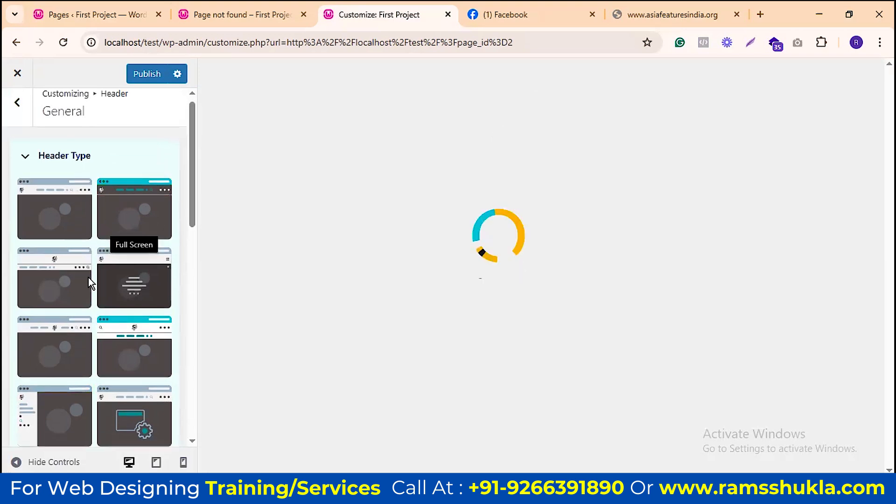
{"action": "scroll", "coordinate": [89, 280], "scroll_direction": "down", "scroll_amount": 7}
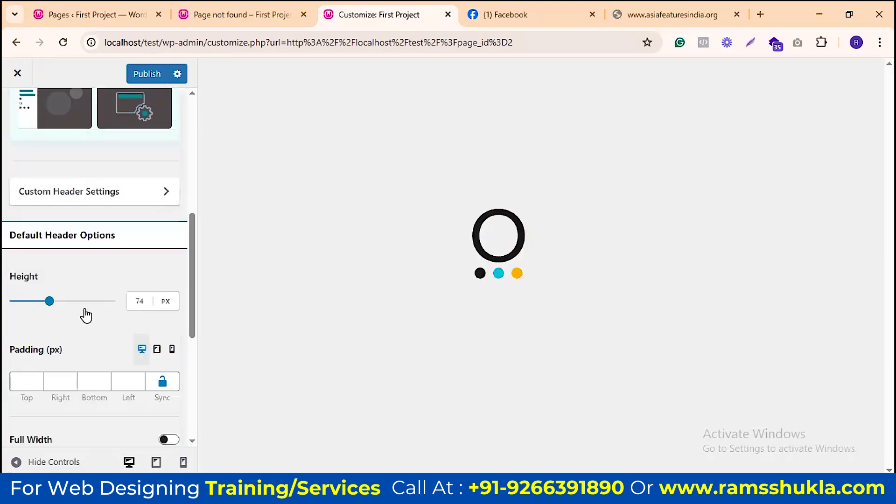
{"action": "scroll", "coordinate": [84, 313], "scroll_direction": "down", "scroll_amount": 4}
{"action": "scroll", "coordinate": [54, 280], "scroll_direction": "down", "scroll_amount": 2}
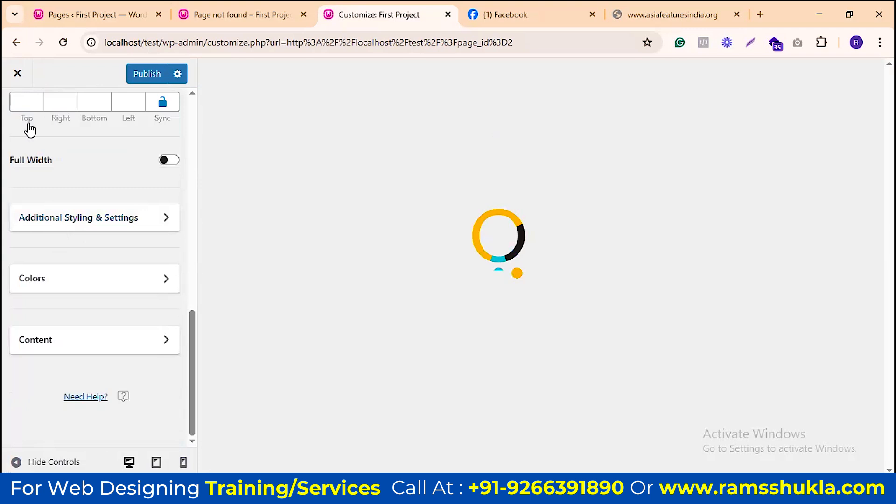
{"action": "scroll", "coordinate": [28, 127], "scroll_direction": "up", "scroll_amount": 12}
{"action": "key", "text": "Escape"}
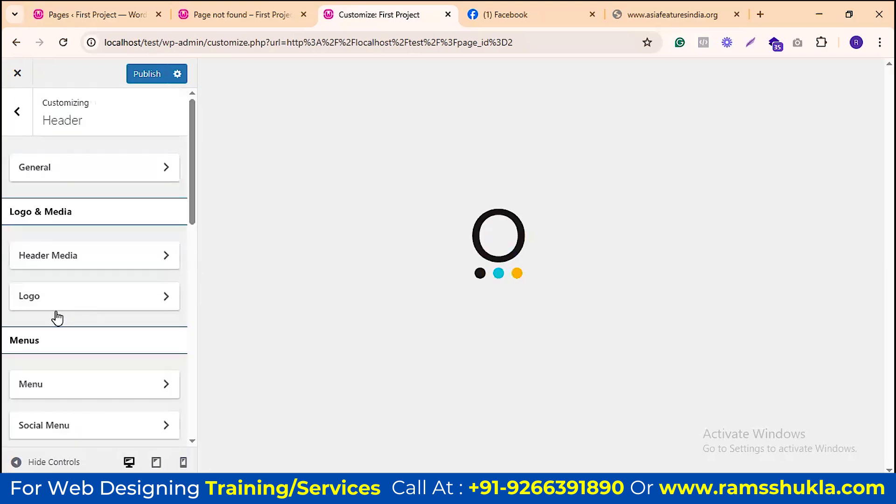
Step: Inspect the Logo panel options, including textual logo typography, then return to the Customizer main menu
{"action": "left_click", "coordinate": [119, 286]}
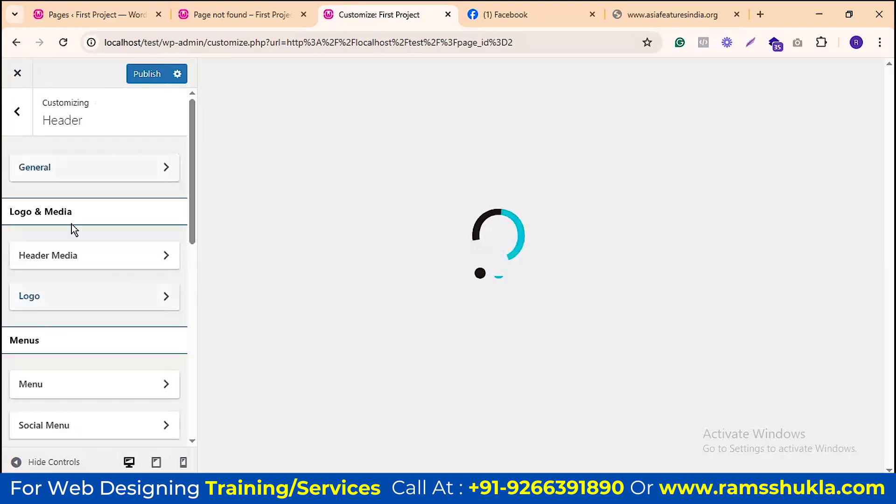
{"action": "left_click", "coordinate": [100, 182]}
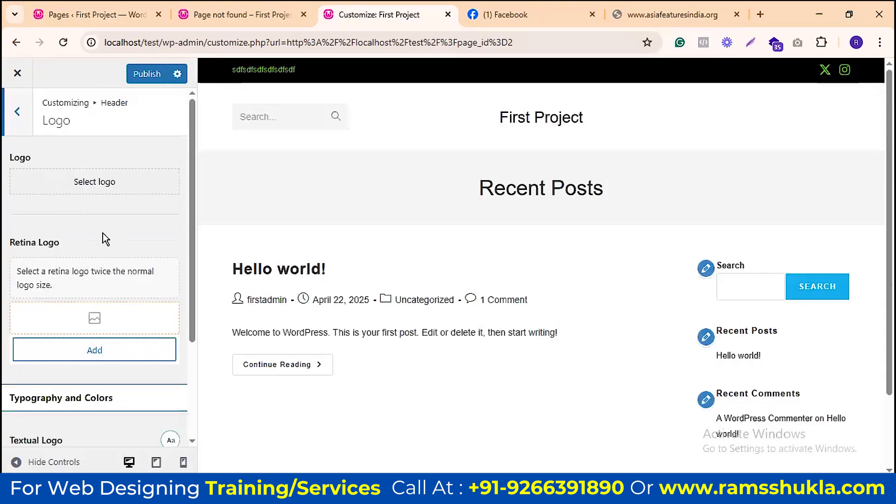
{"action": "scroll", "coordinate": [103, 236], "scroll_direction": "down", "scroll_amount": 3}
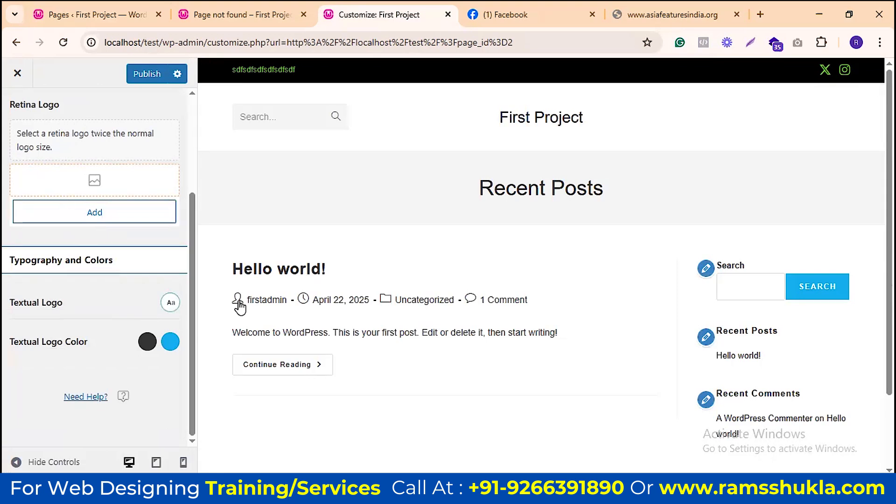
{"action": "left_click", "coordinate": [170, 303]}
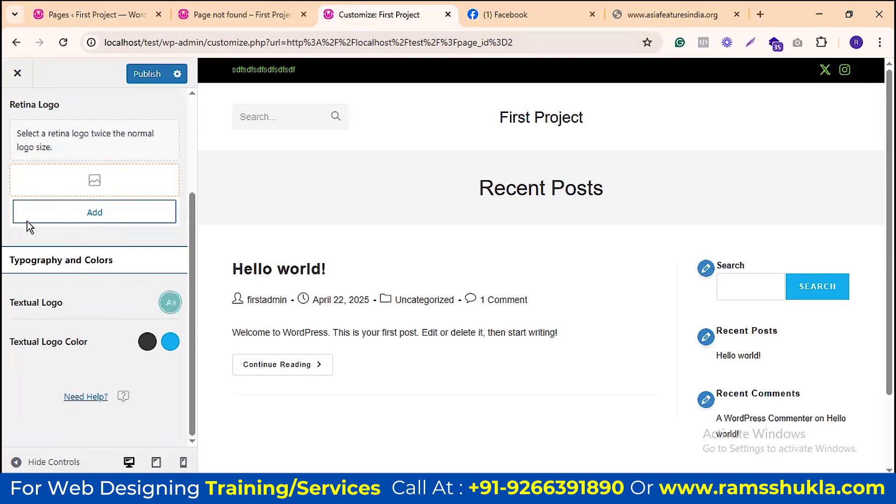
{"action": "scroll", "coordinate": [42, 247], "scroll_direction": "up", "scroll_amount": 3}
{"action": "left_click", "coordinate": [18, 111]}
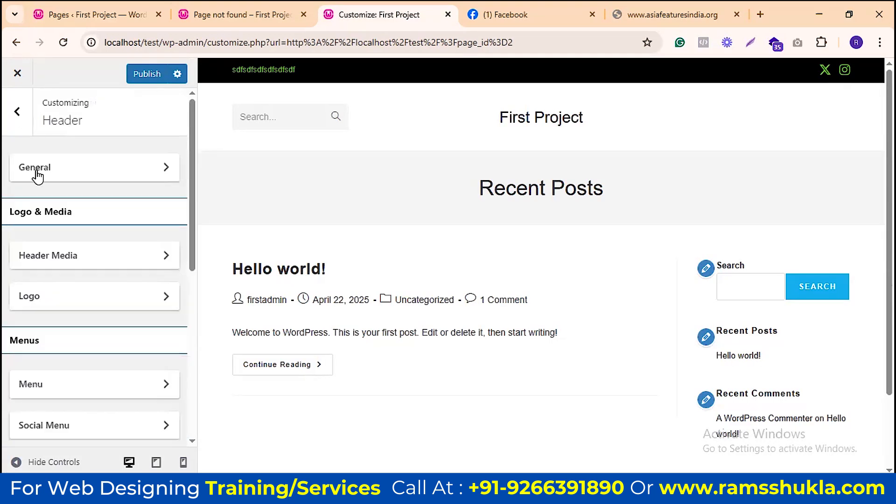
{"action": "left_click", "coordinate": [17, 111]}
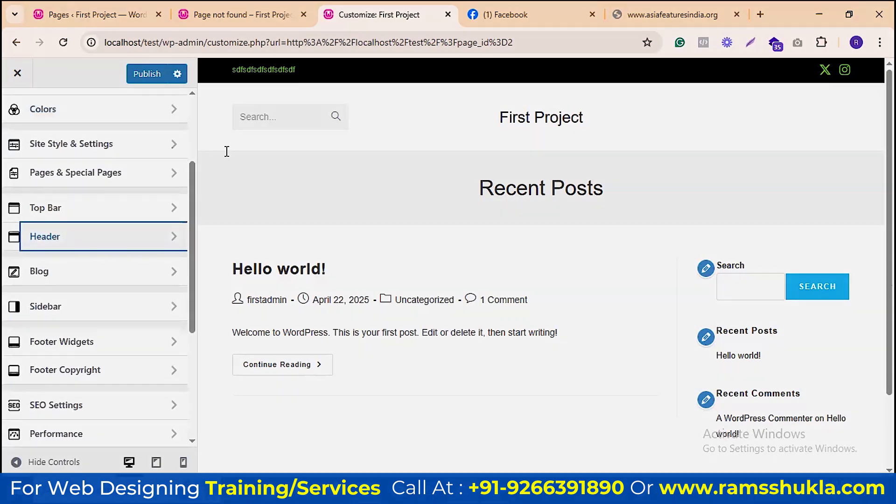